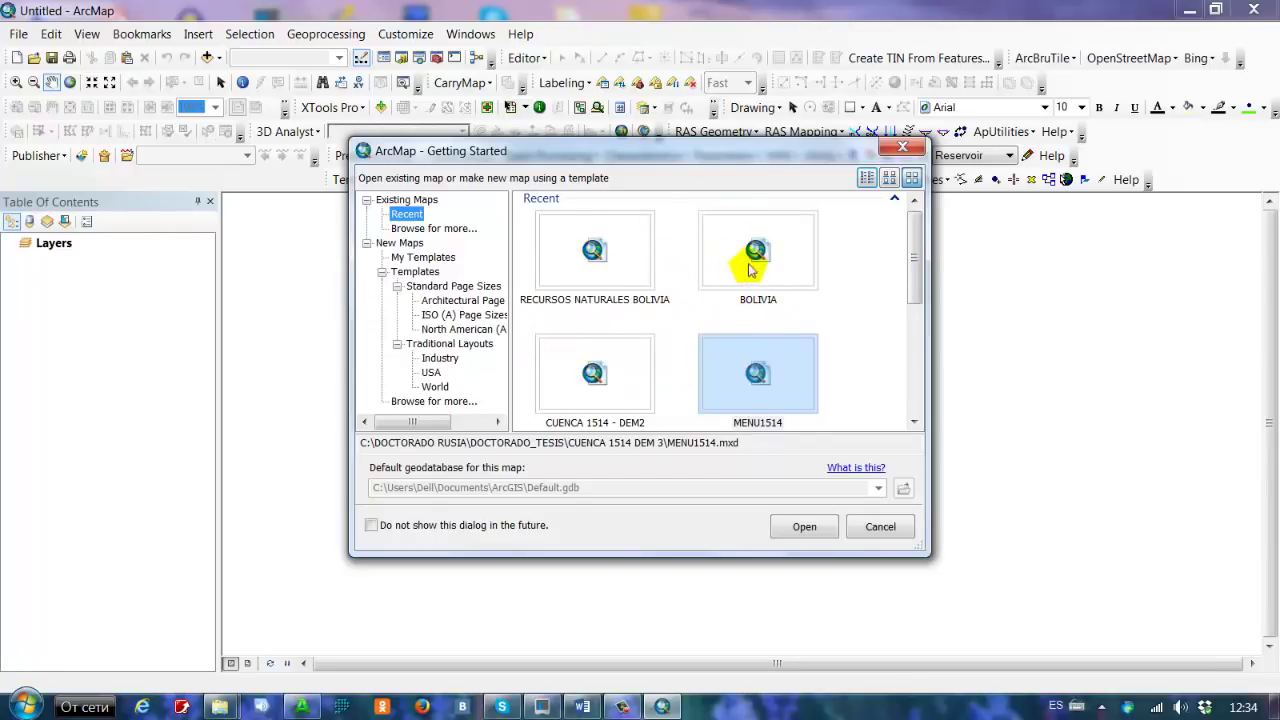
Step: Dismiss the Getting Started dialog and browse to Local Disk (C:) in a maximized Windows Explorer window
click(883, 528)
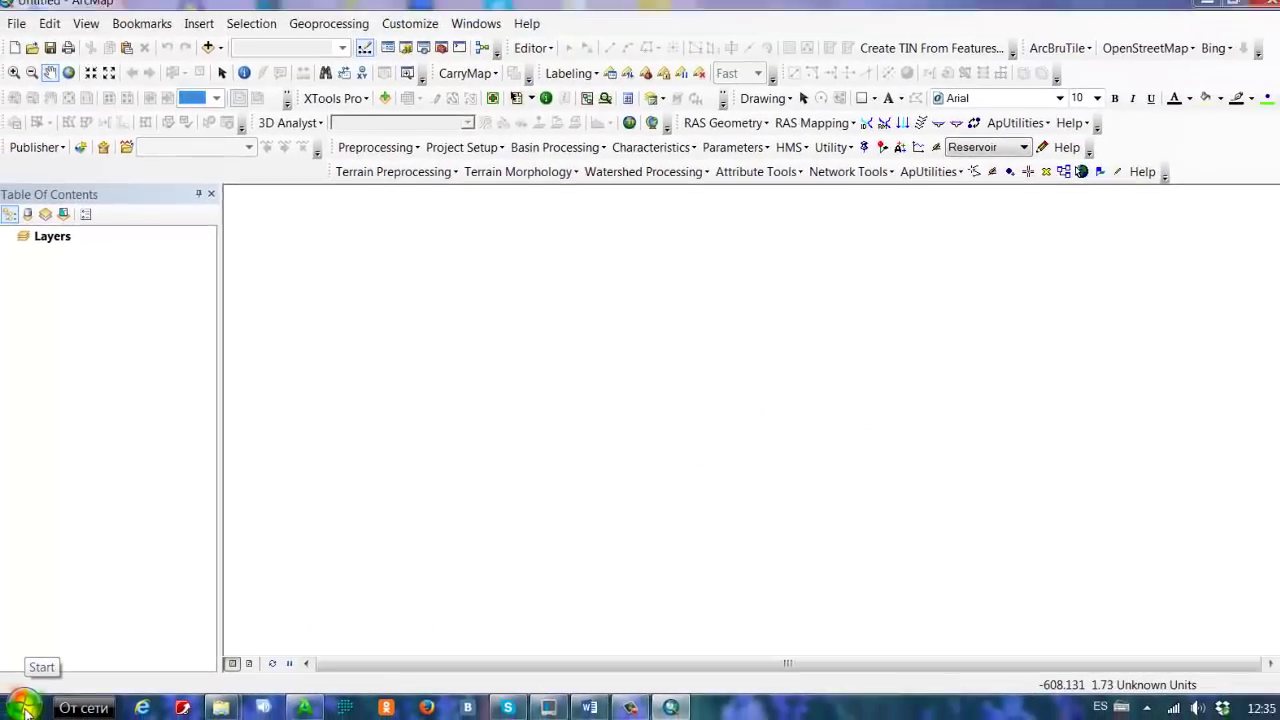
click(25, 707)
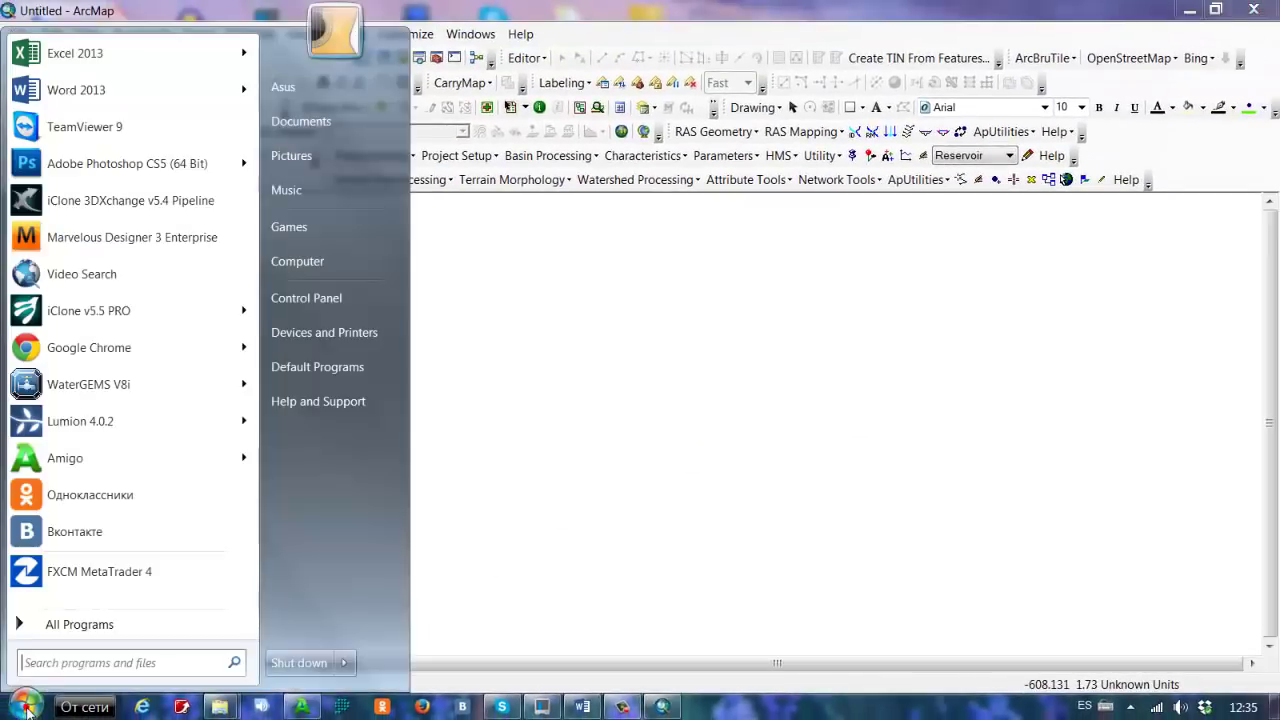
click(316, 270)
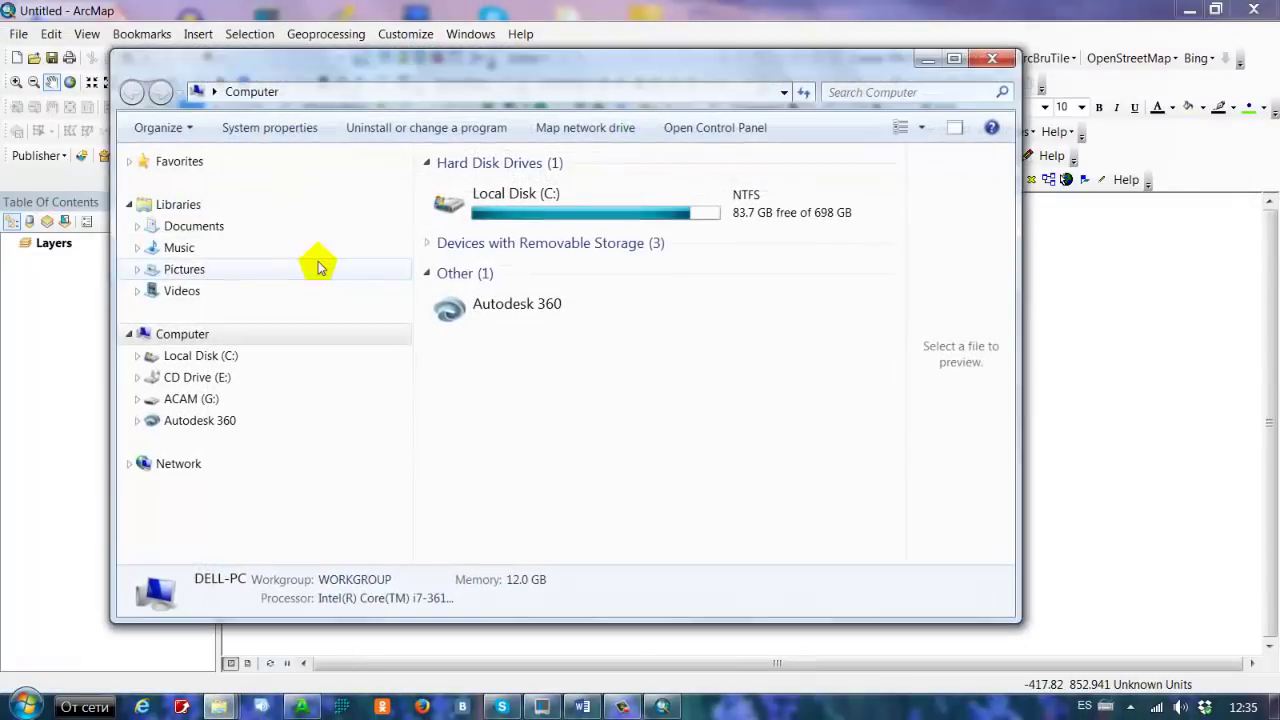
double_click(551, 205)
click(953, 62)
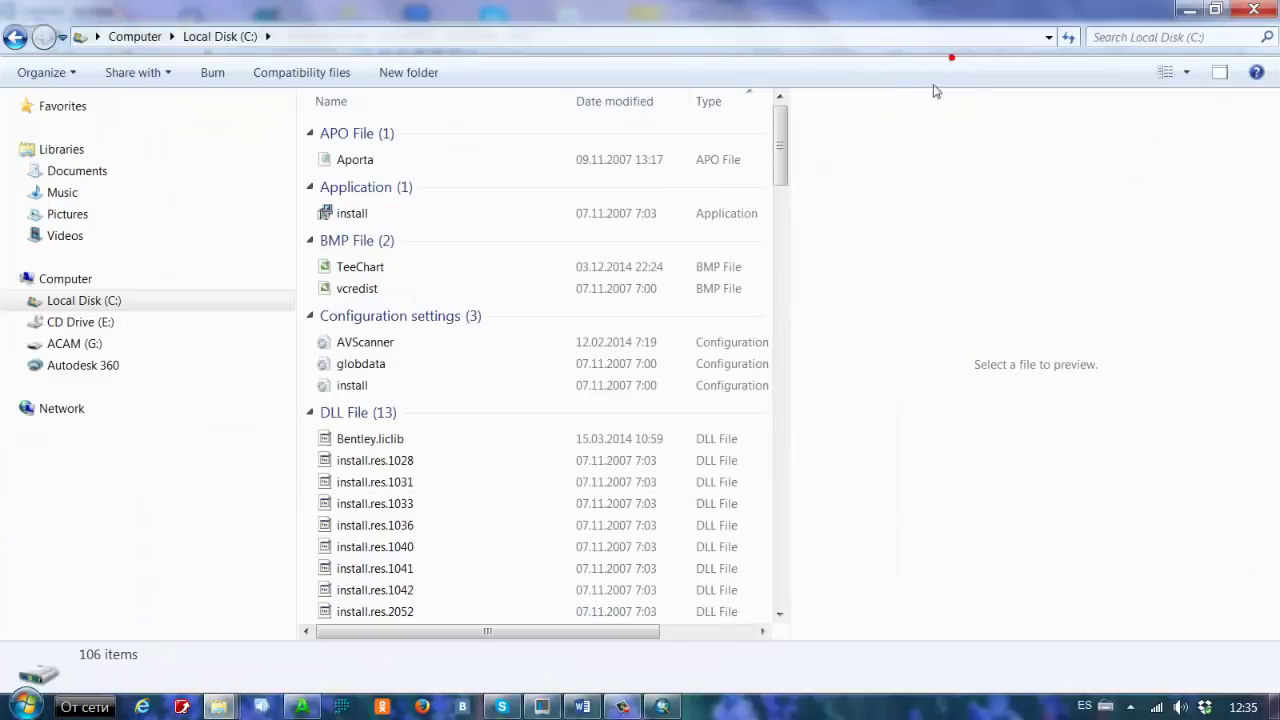
scroll(785, 180, down, 12)
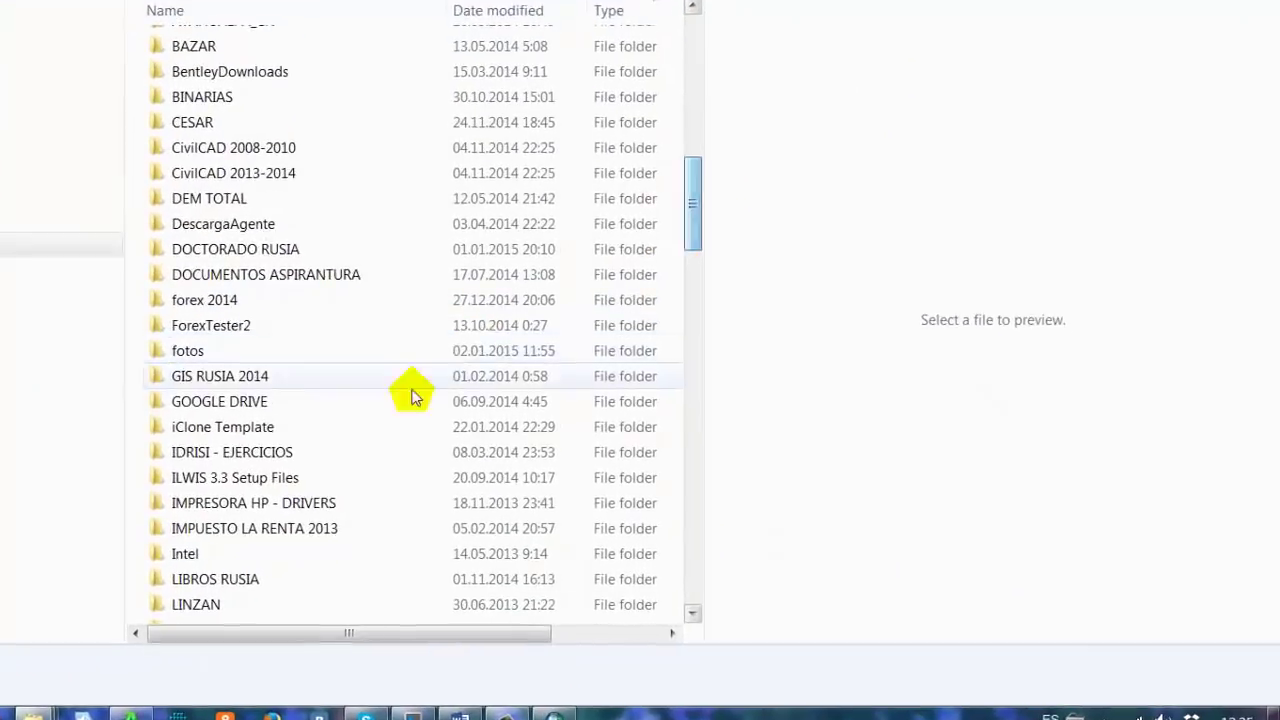
Step: Create a new folder named ARCGIS_EJERCICIOS in the root of Local Disk (C:)
right_click(400, 577)
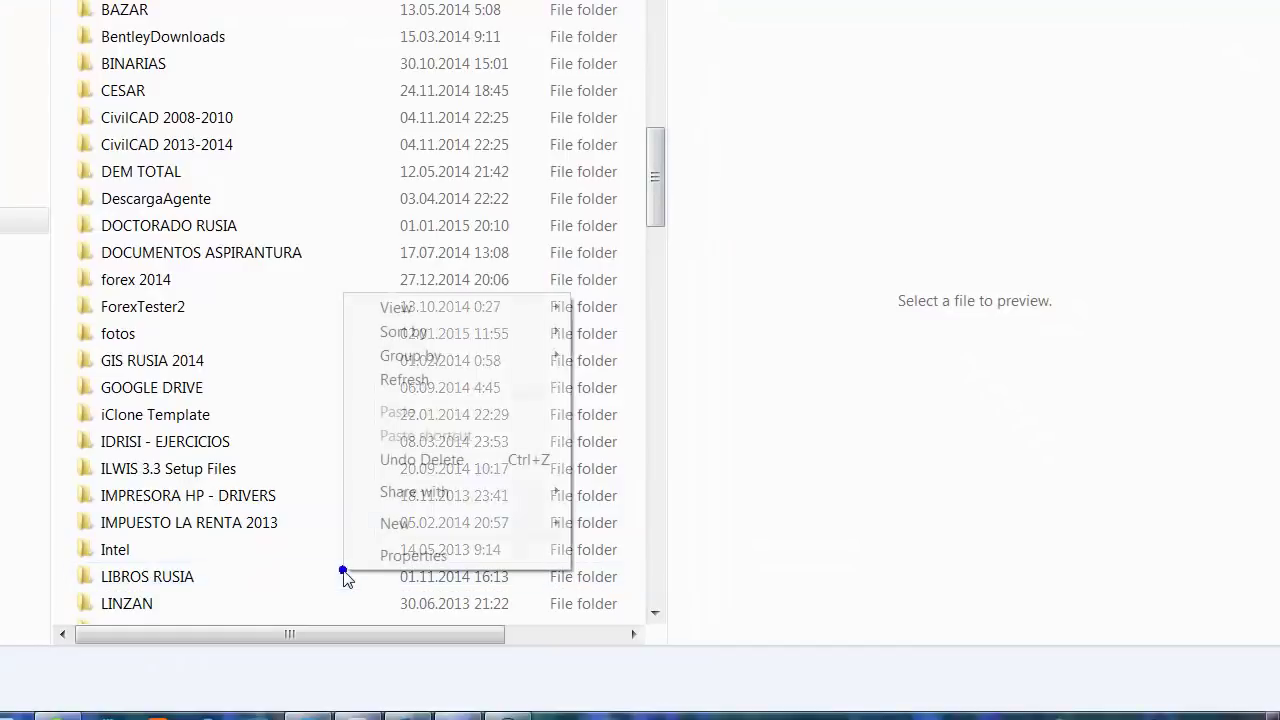
click(413, 528)
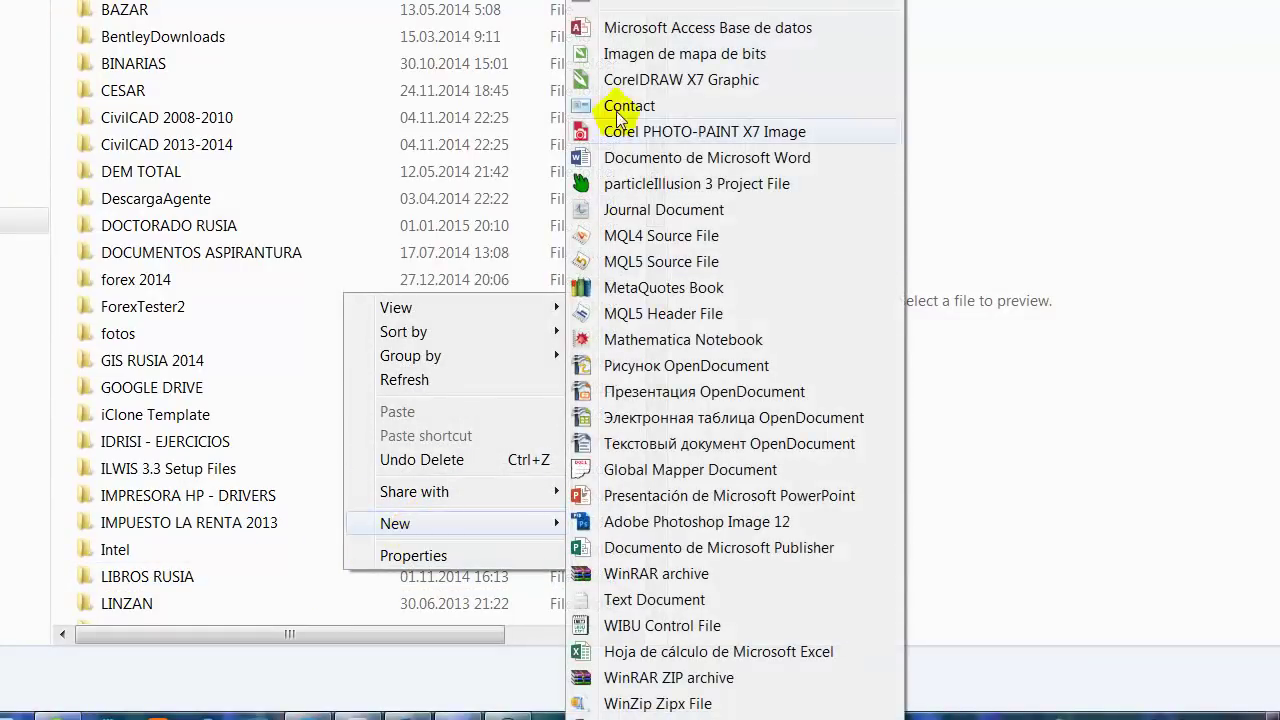
text(folder (2)
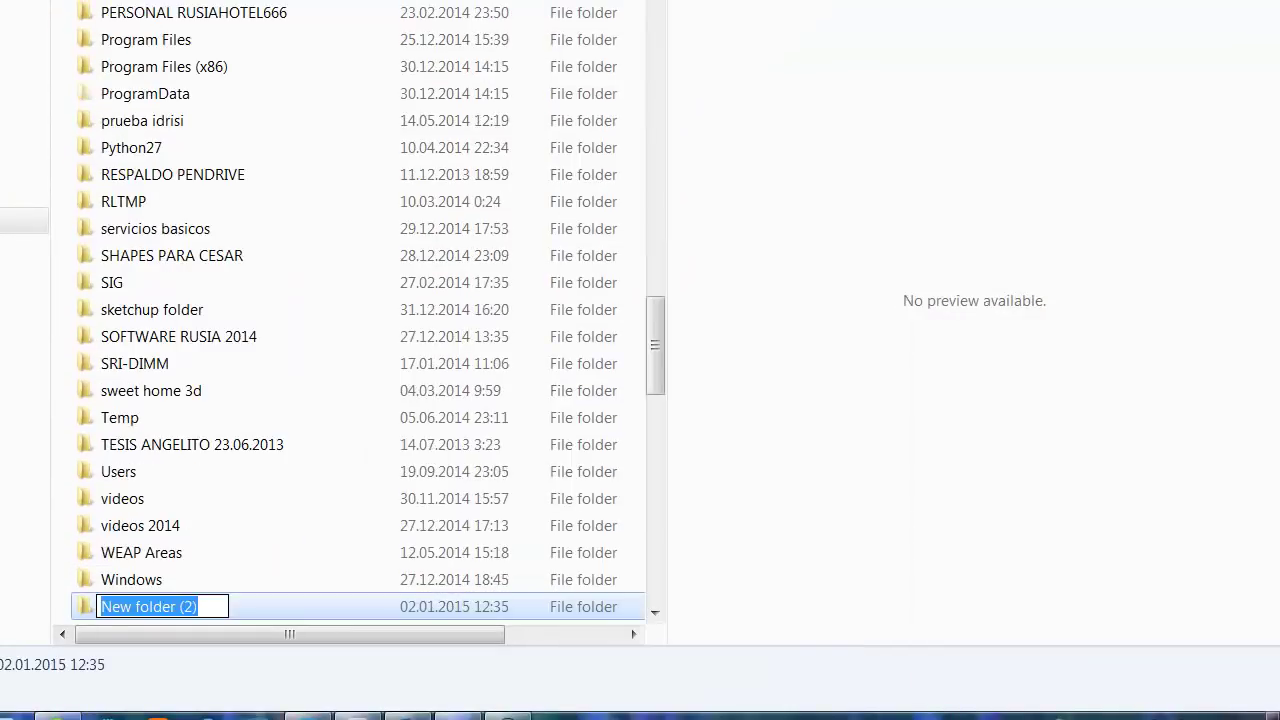
text(Ar)
key(BackSpace)
key(BackSpace)
text(A)
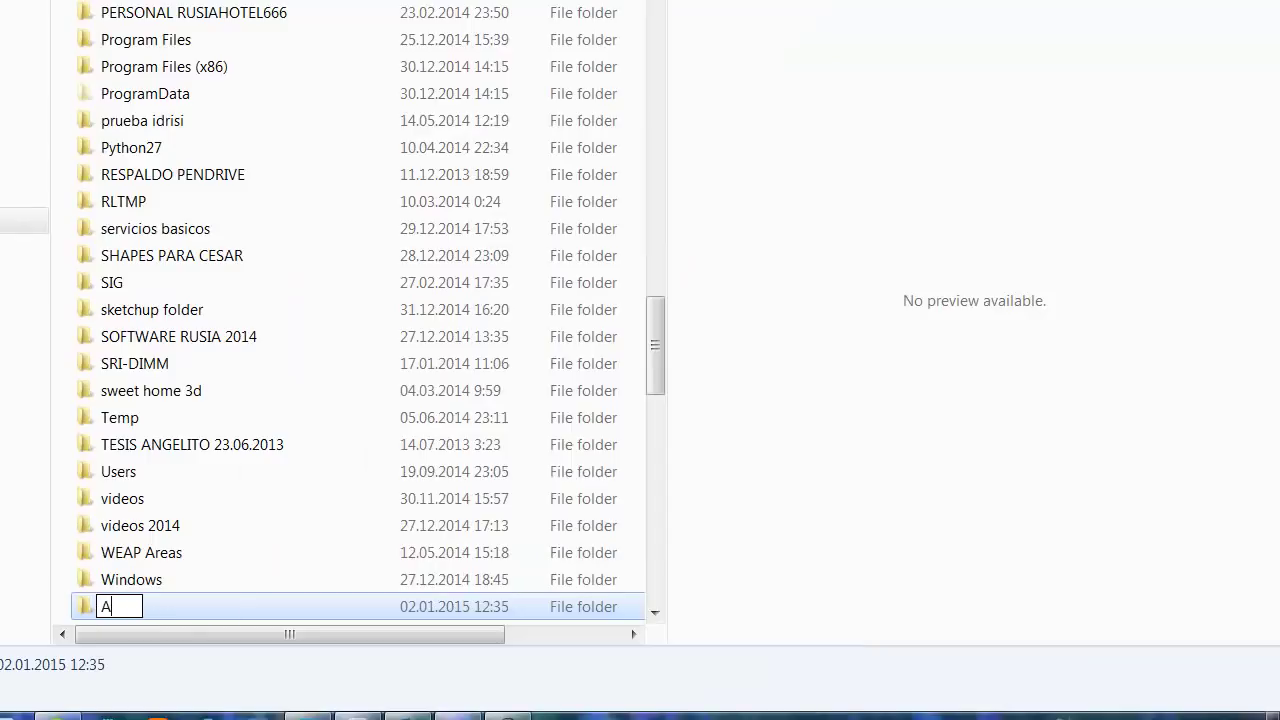
text(RCGIS)
key(shift+period)
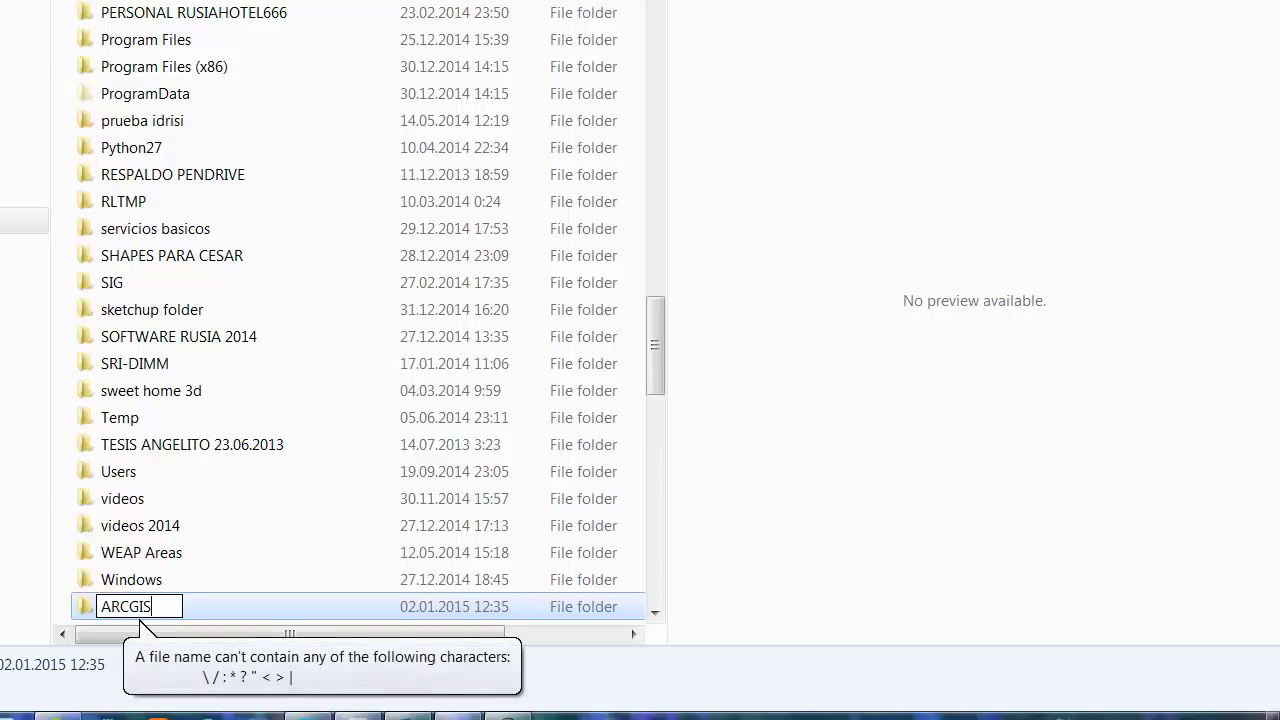
text(_EJERCICIOS)
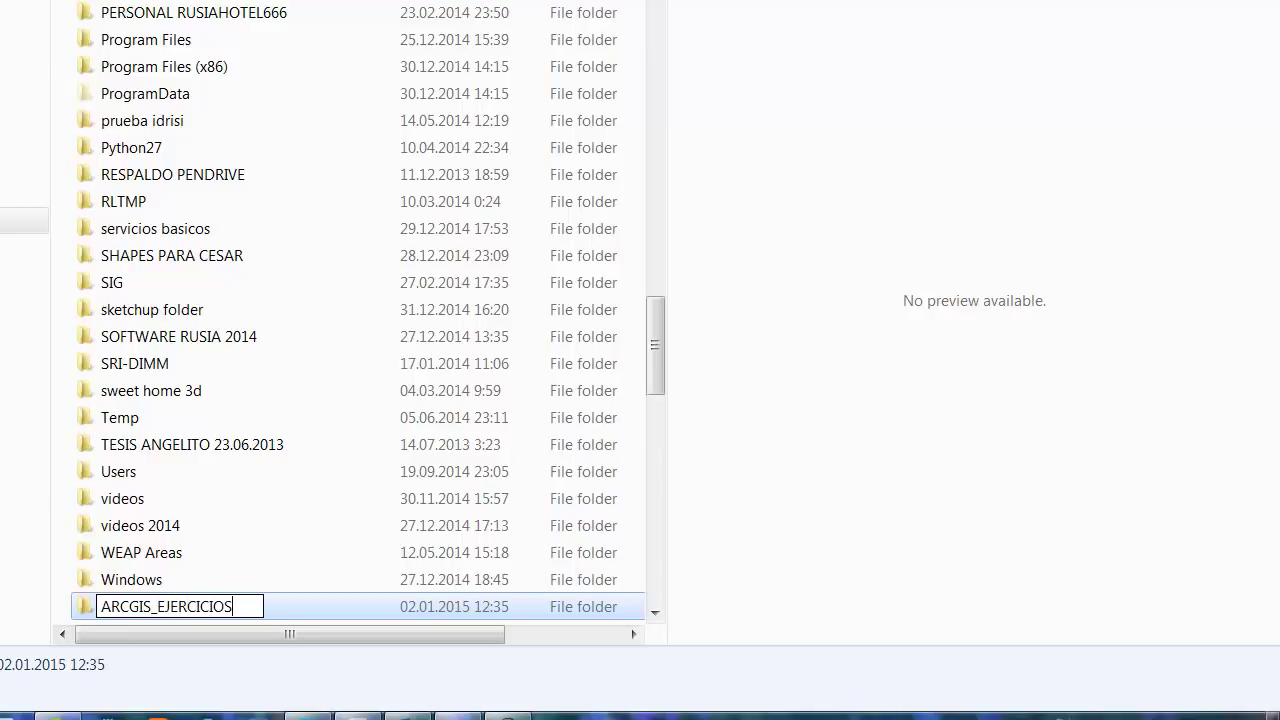
click(381, 441)
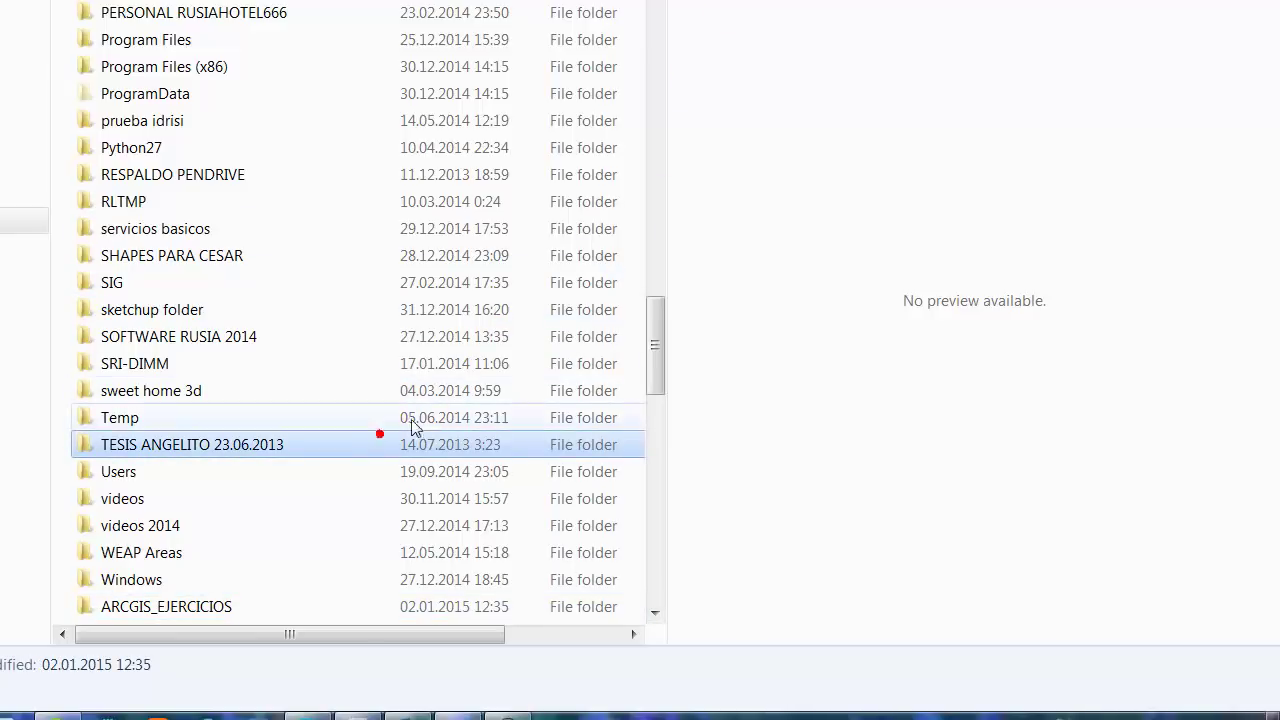
Step: Switch back to ArcMap and create a folder connection to C:\ARCGIS_EJERCICIOS through Add Data, without adding any data
click(512, 710)
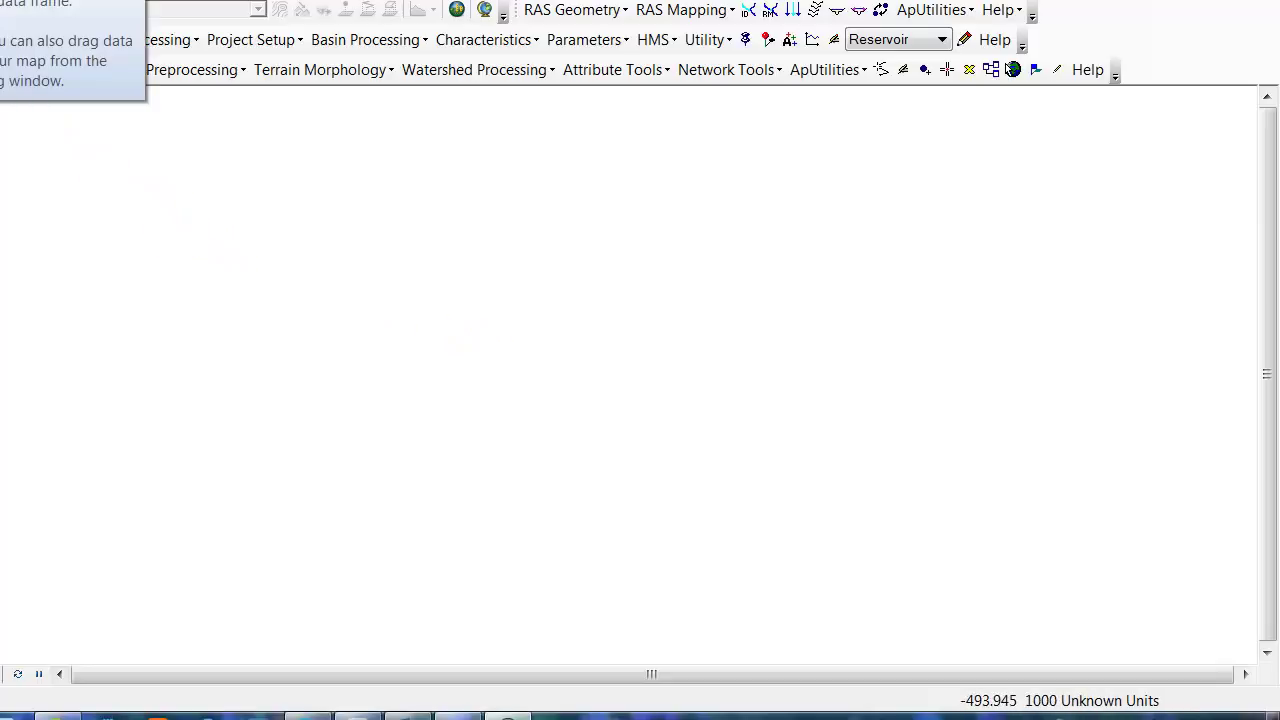
click(95, 70)
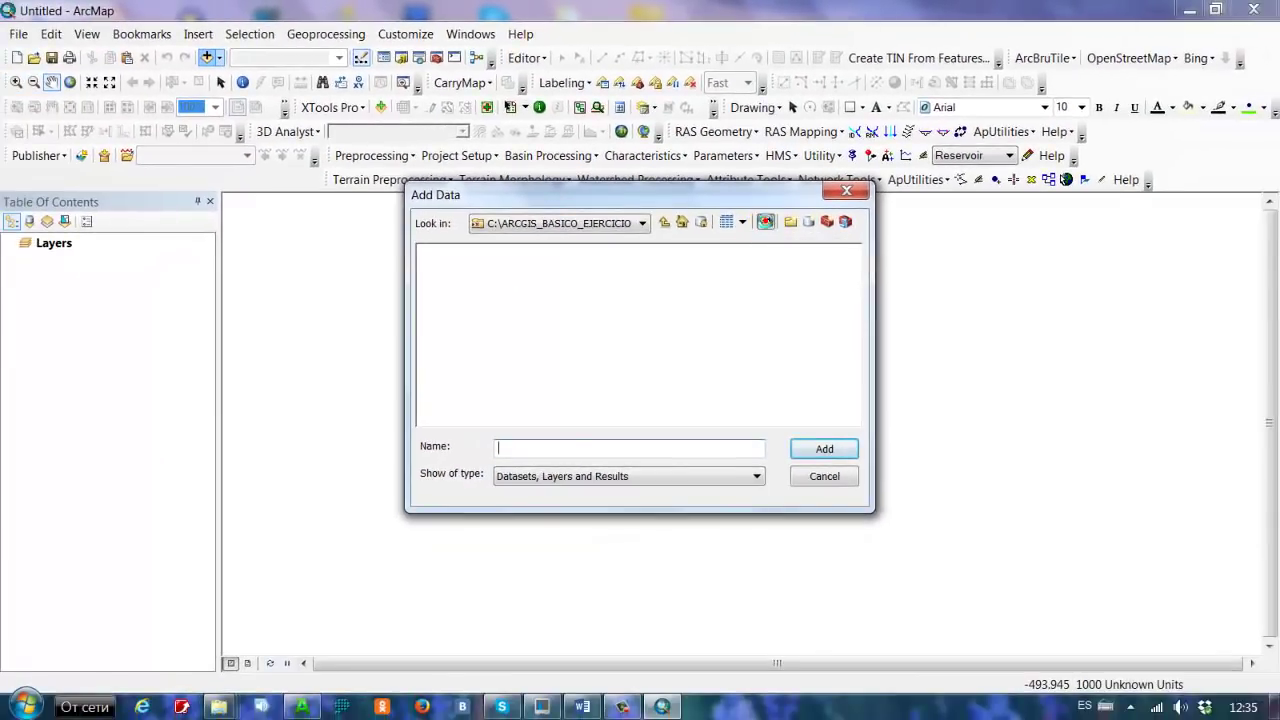
click(792, 280)
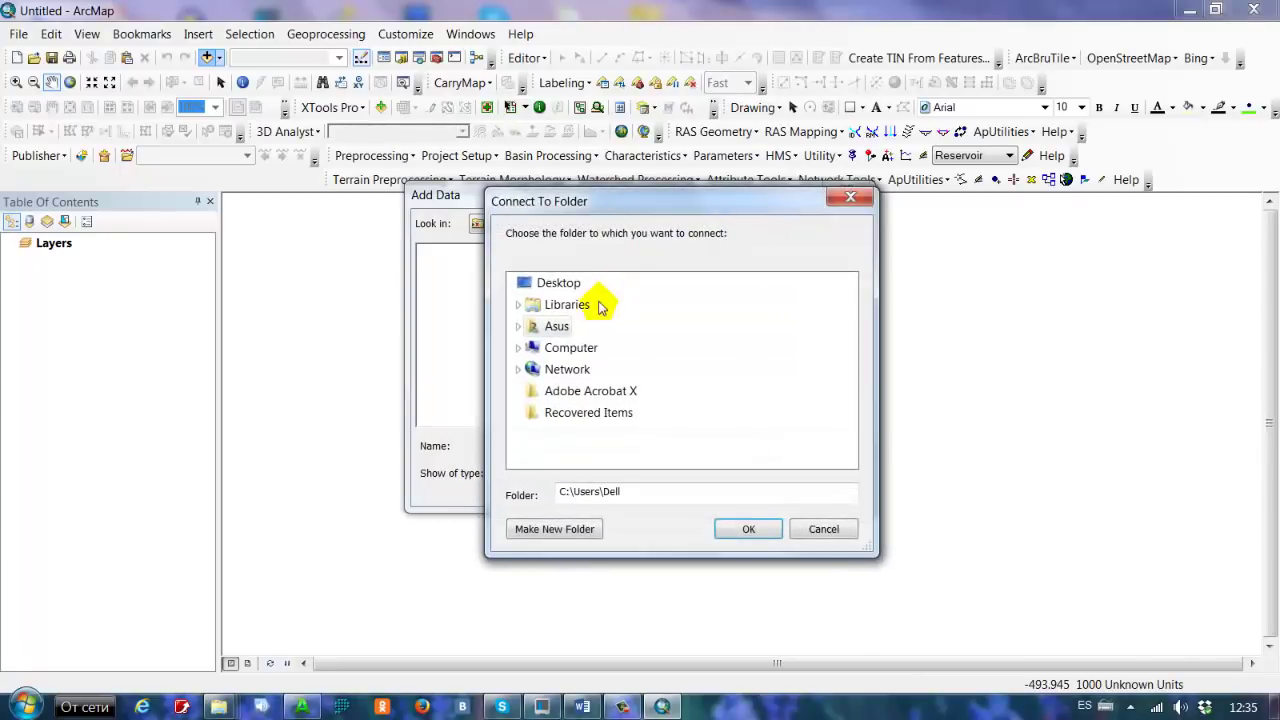
double_click(574, 350)
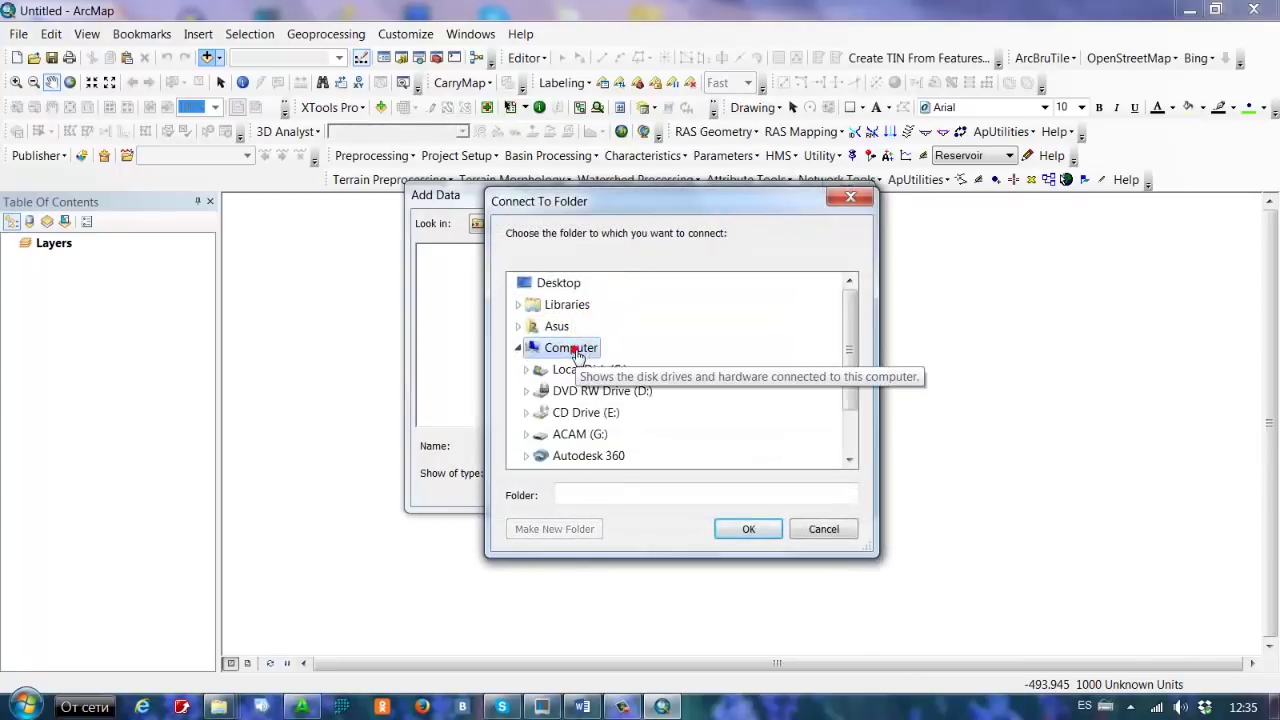
double_click(609, 369)
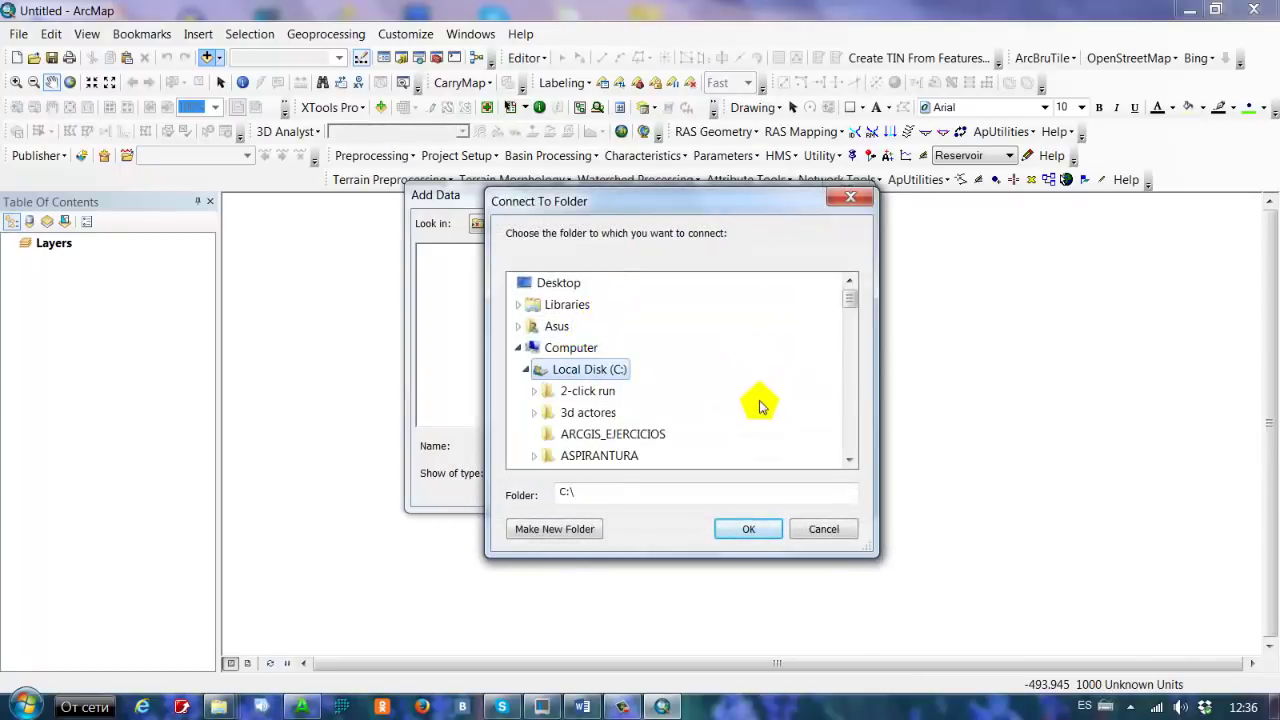
click(622, 433)
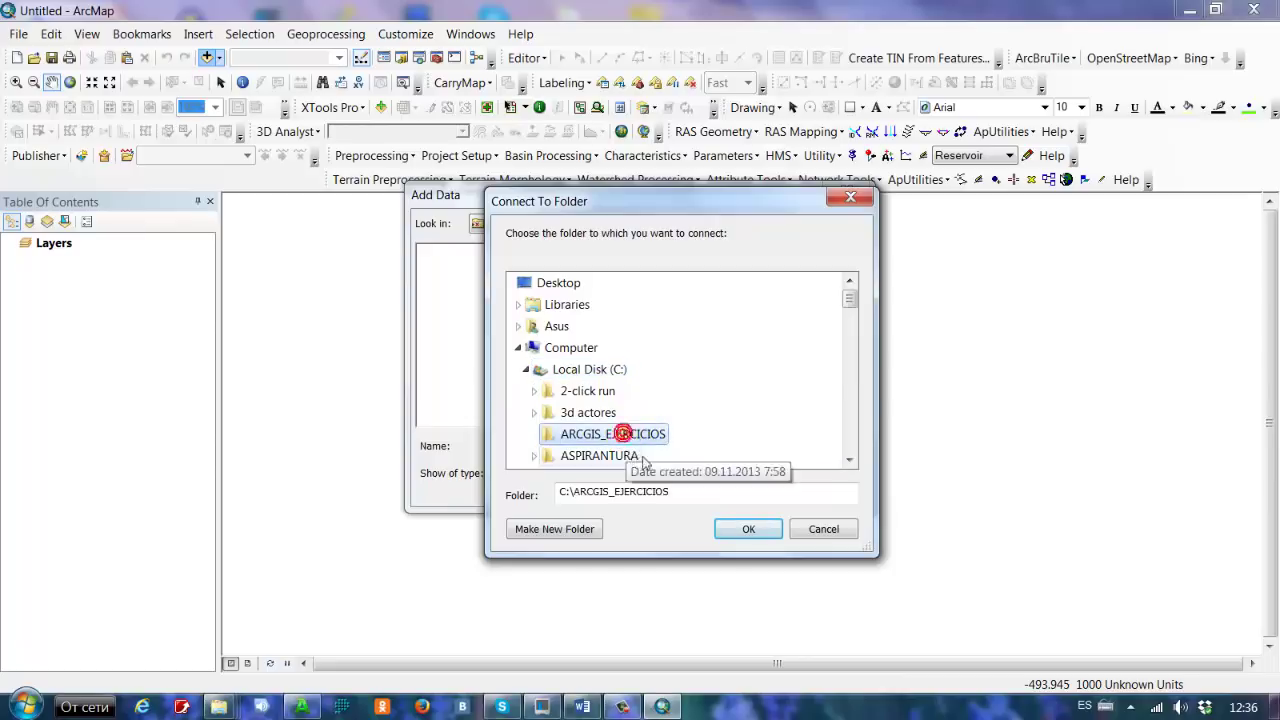
click(748, 529)
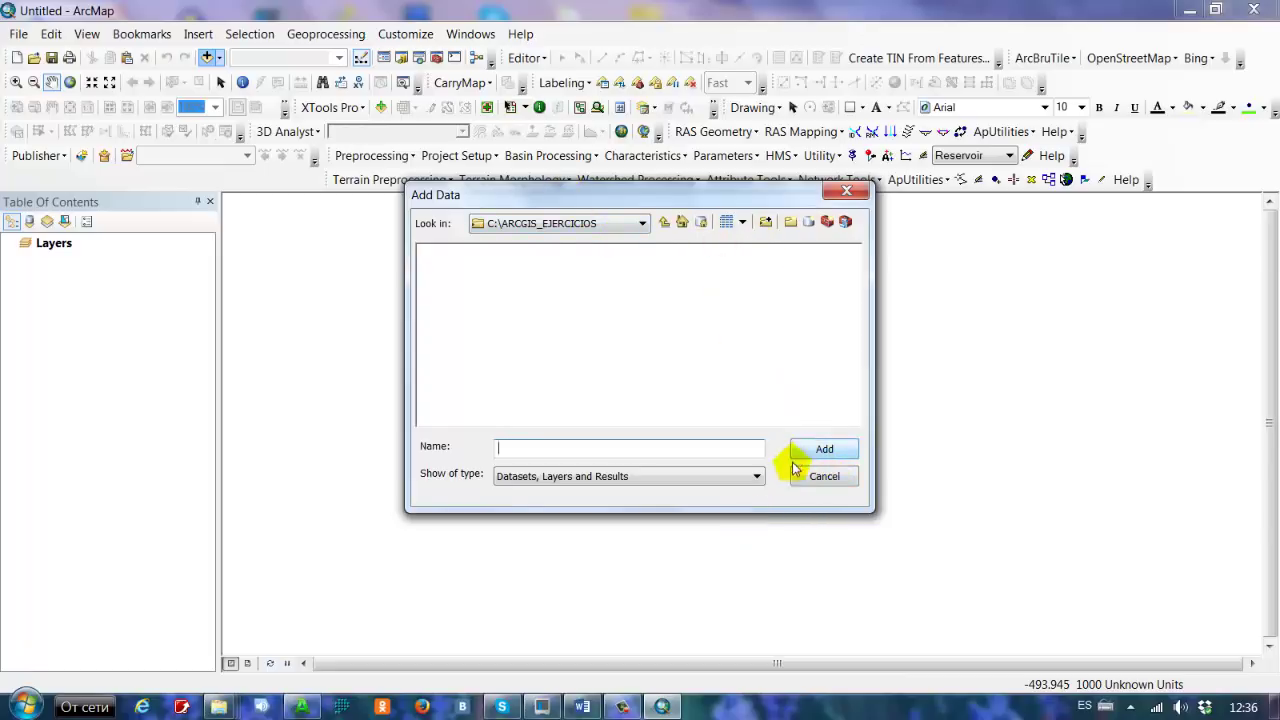
click(820, 478)
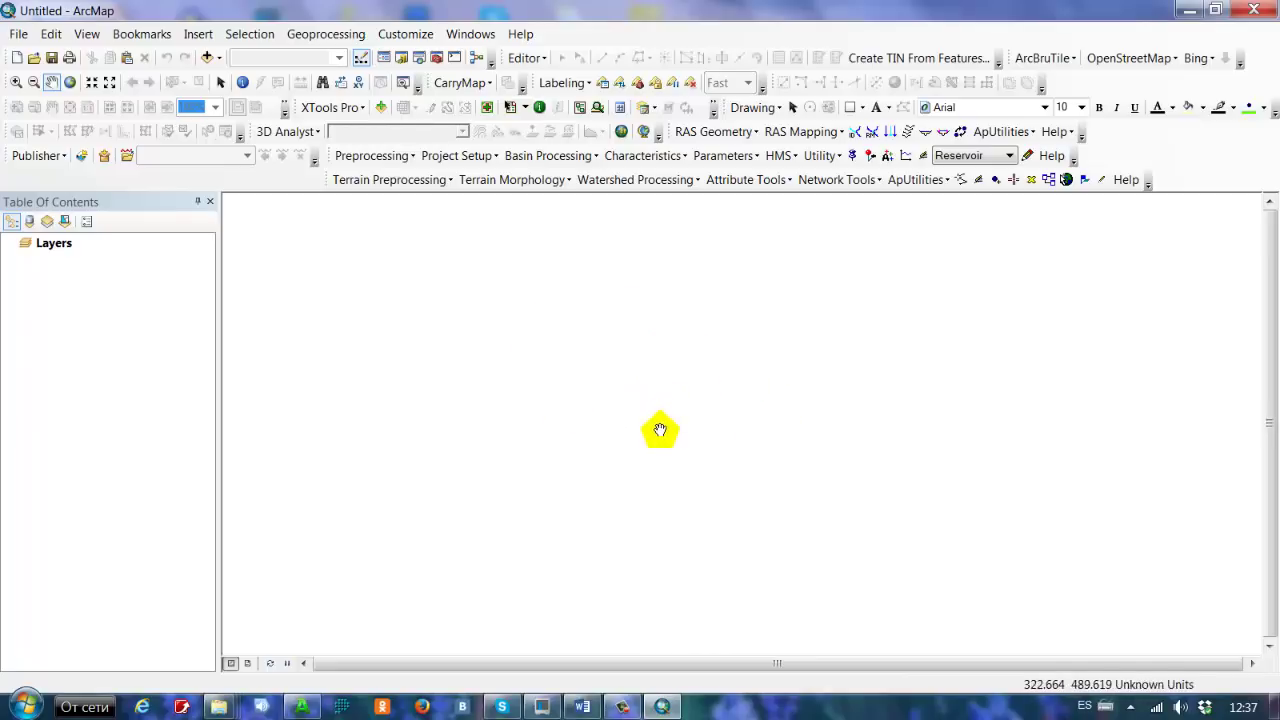
Step: Open the data frame's properties at the coordinate system settings and collapse the Favorites group
right_click(660, 430)
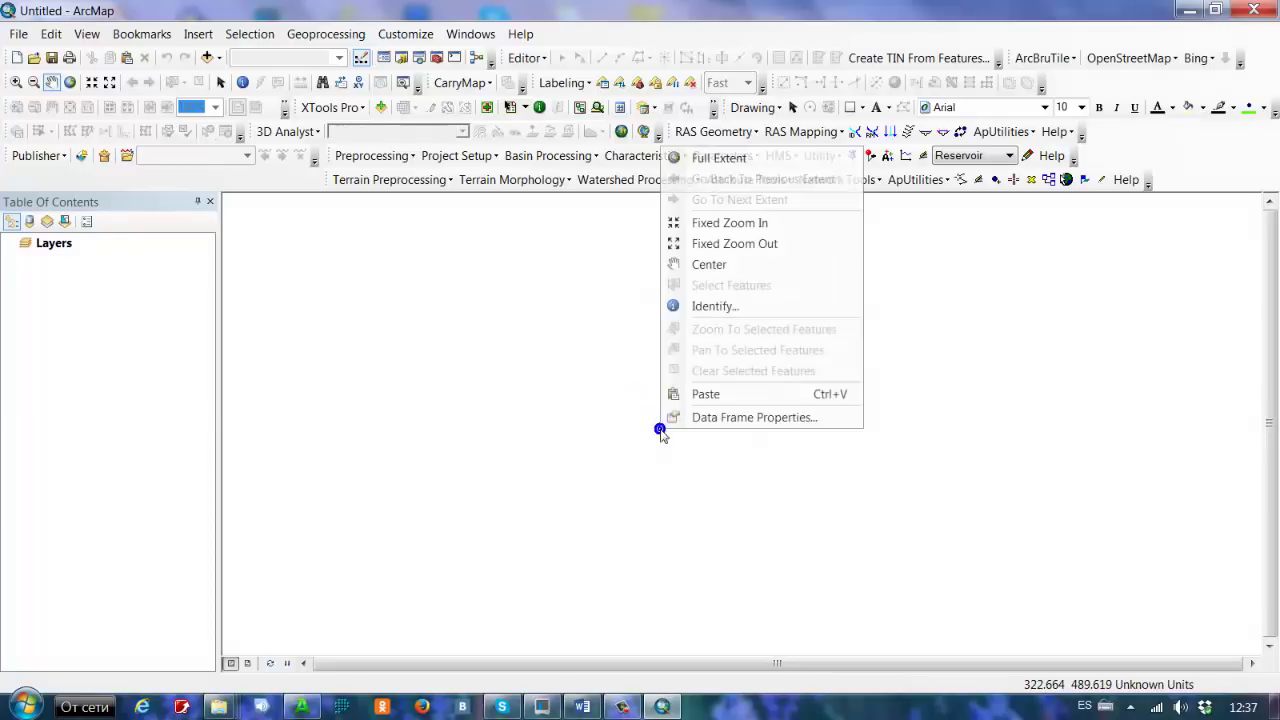
click(742, 420)
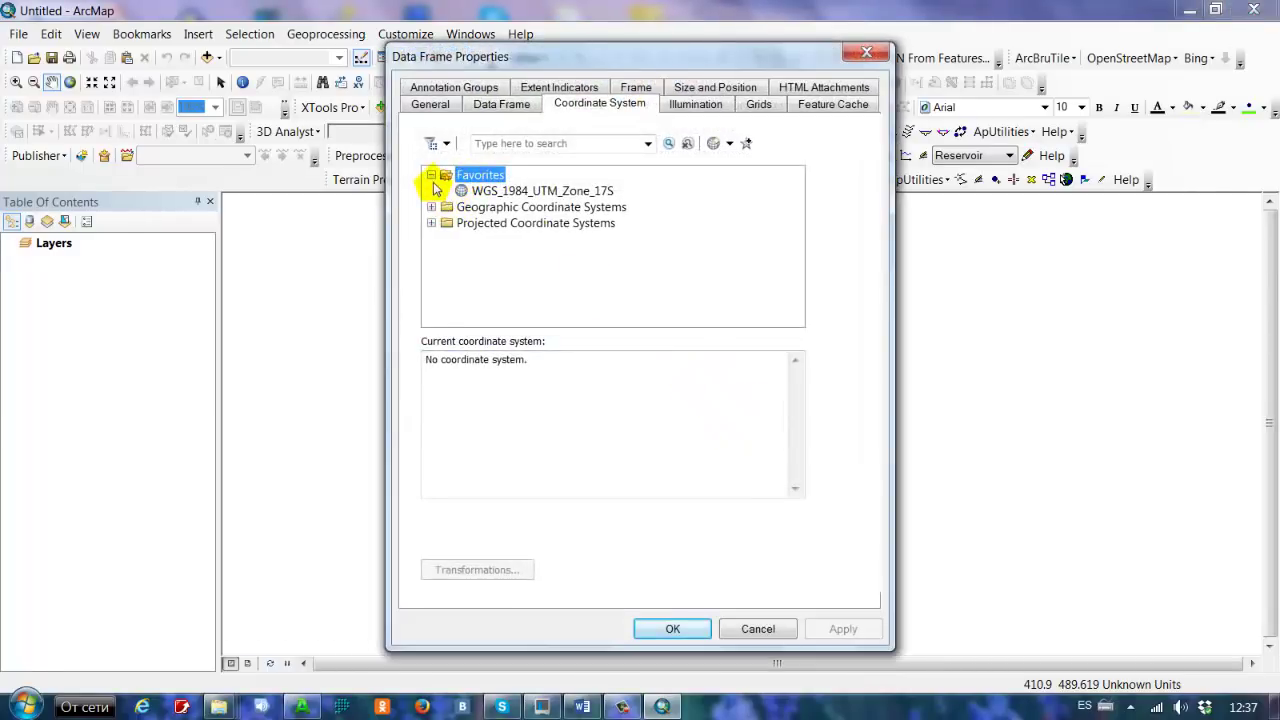
click(432, 87)
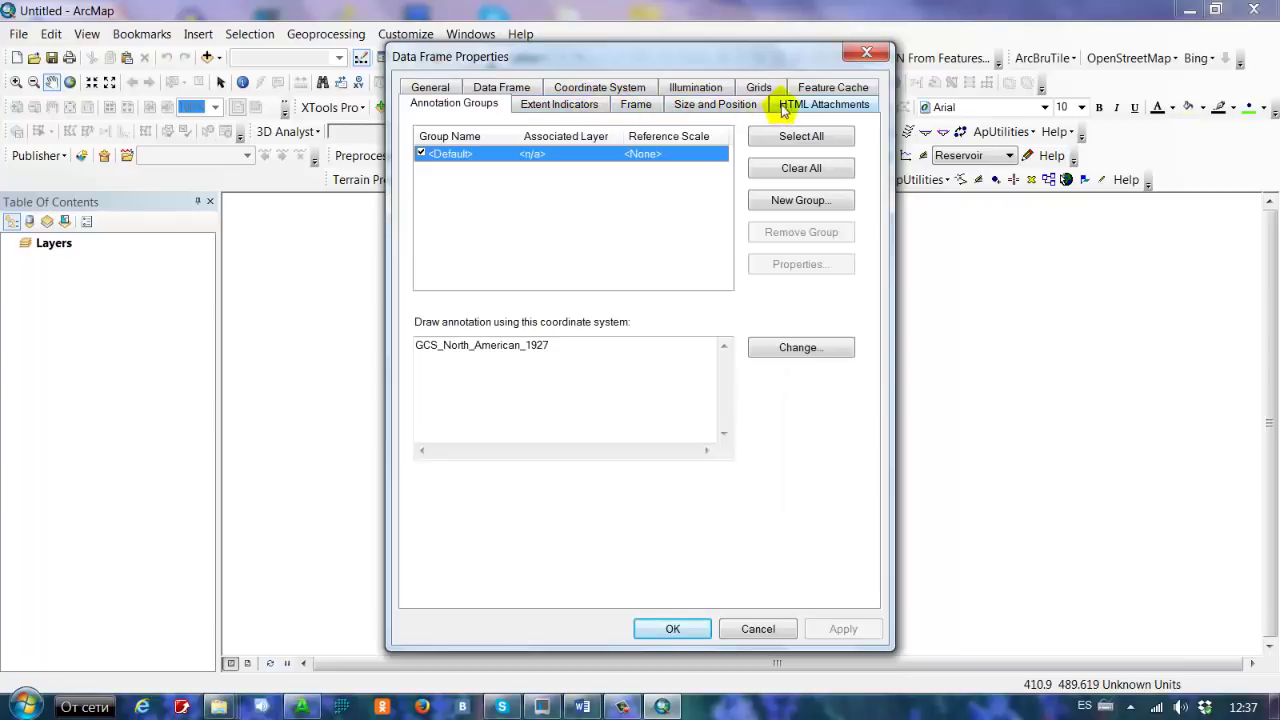
click(622, 90)
click(431, 175)
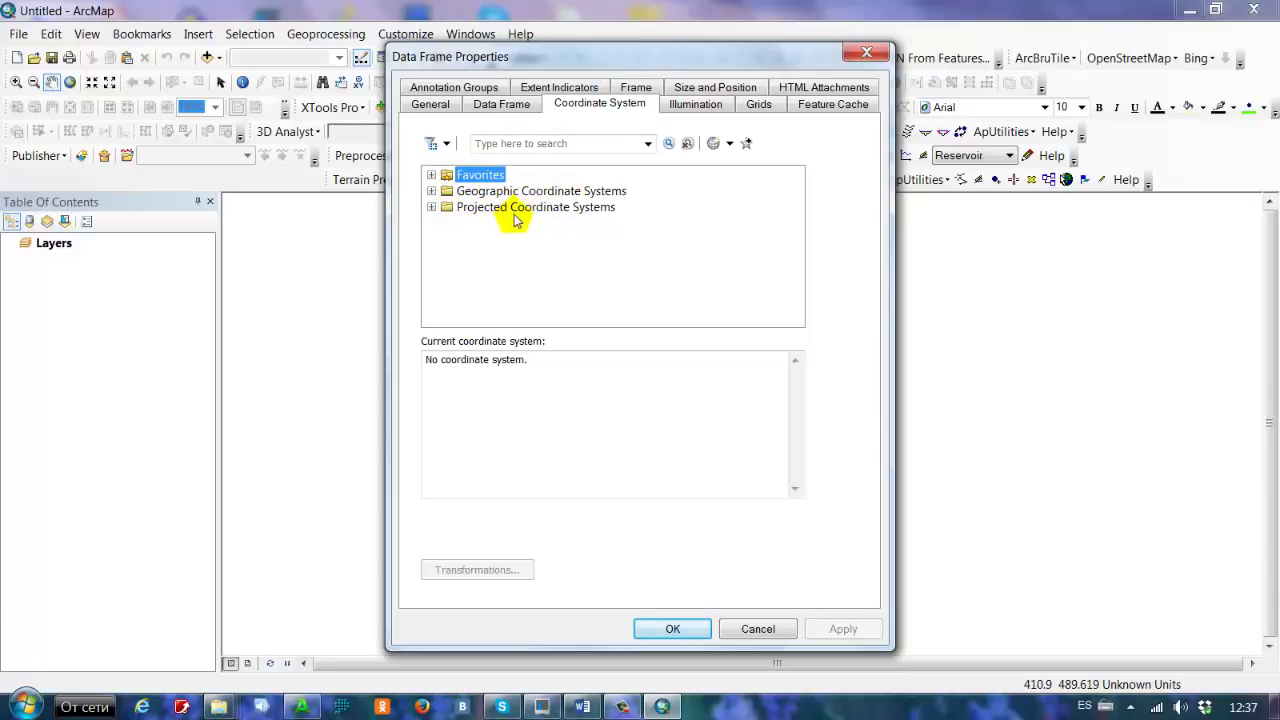
Step: Set the data frame's projected coordinate system to WGS 1984 UTM Zone 17S in the Southern Hemisphere group and apply it
click(431, 207)
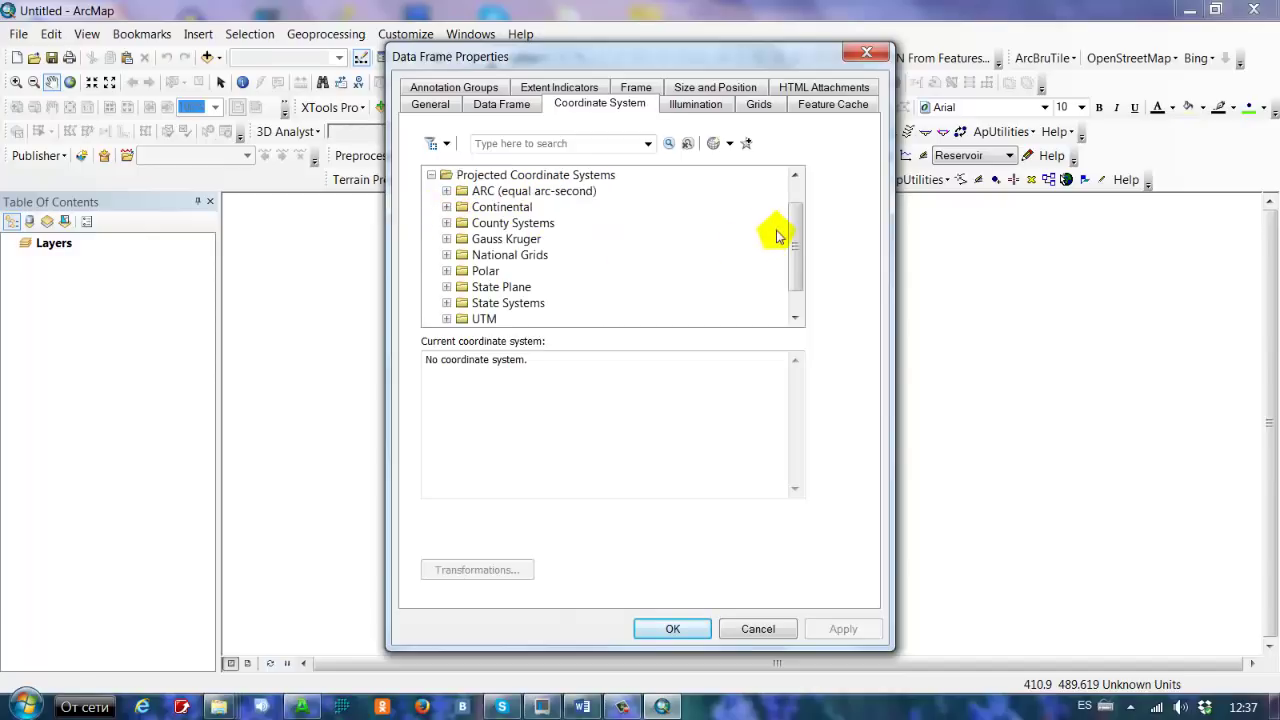
drag(786, 234, 791, 249)
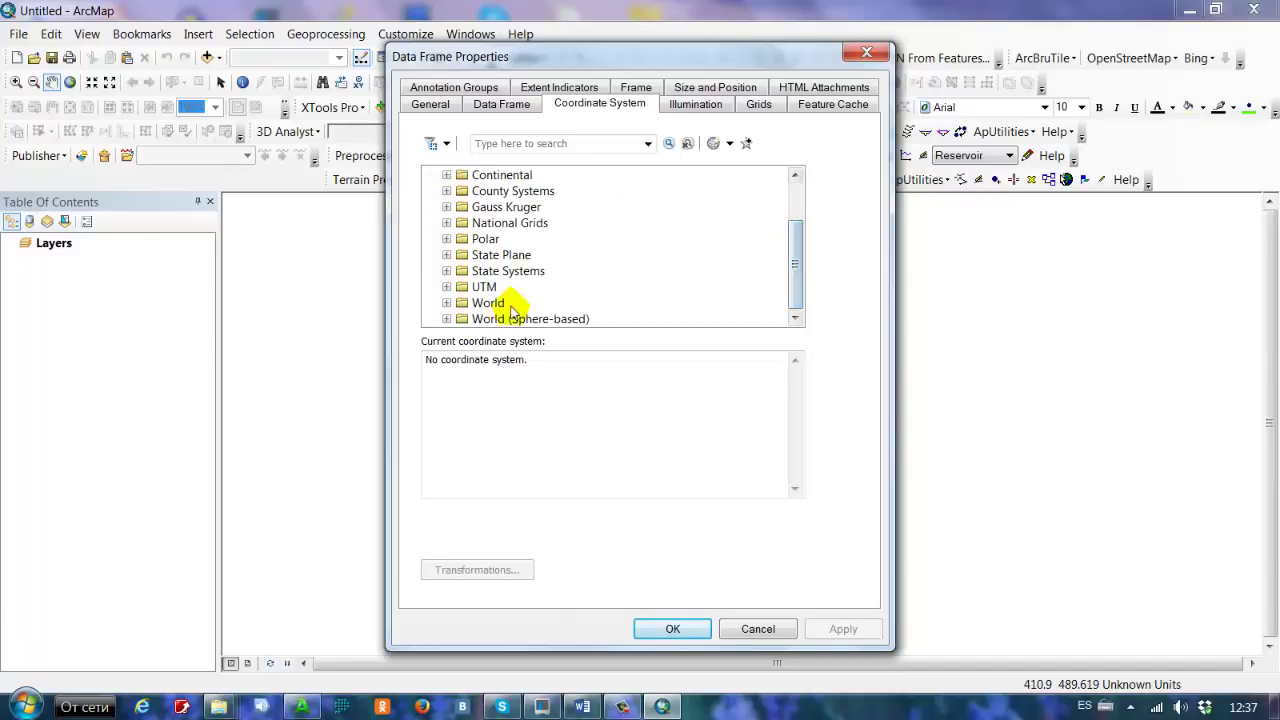
click(447, 287)
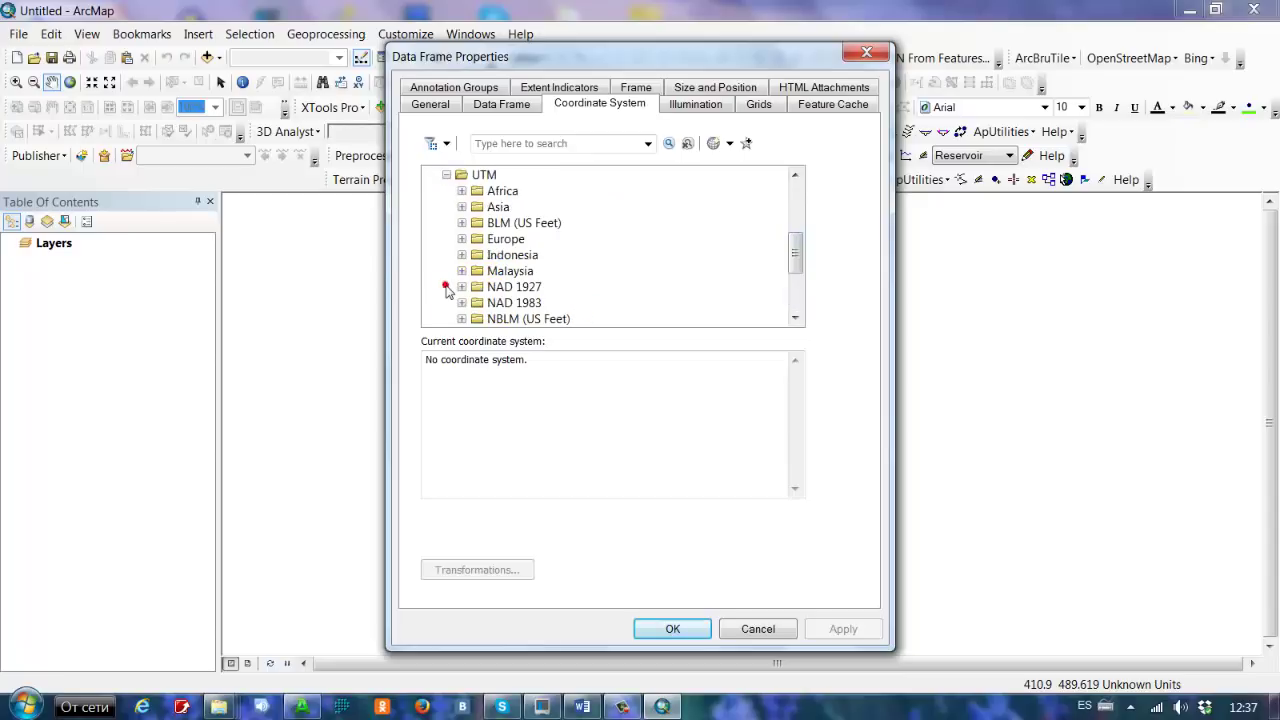
drag(793, 253, 803, 290)
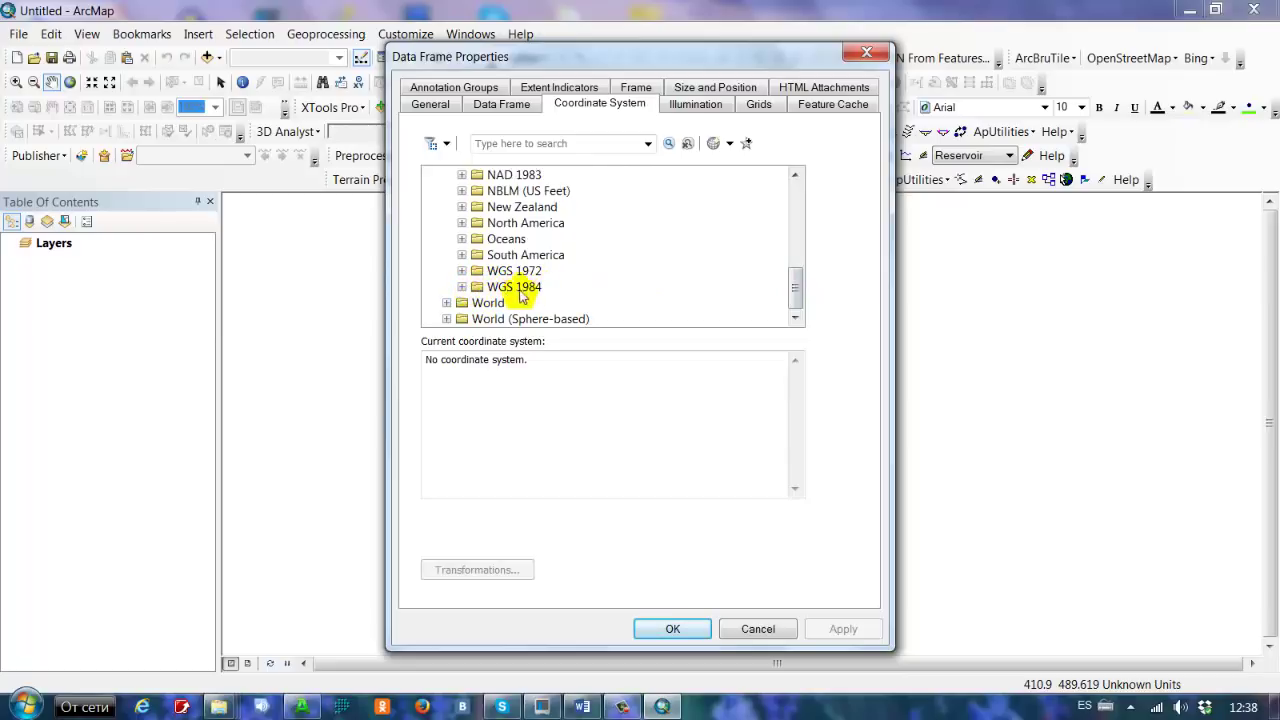
click(462, 287)
drag(795, 285, 797, 295)
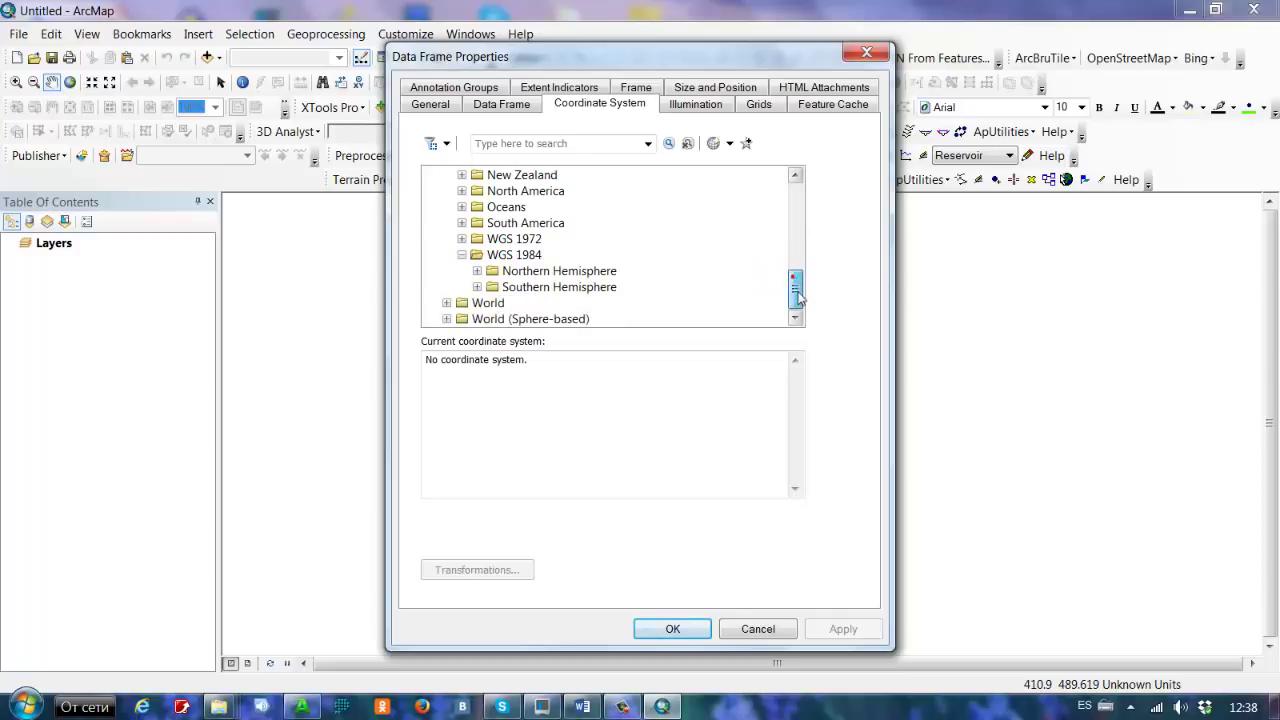
click(477, 287)
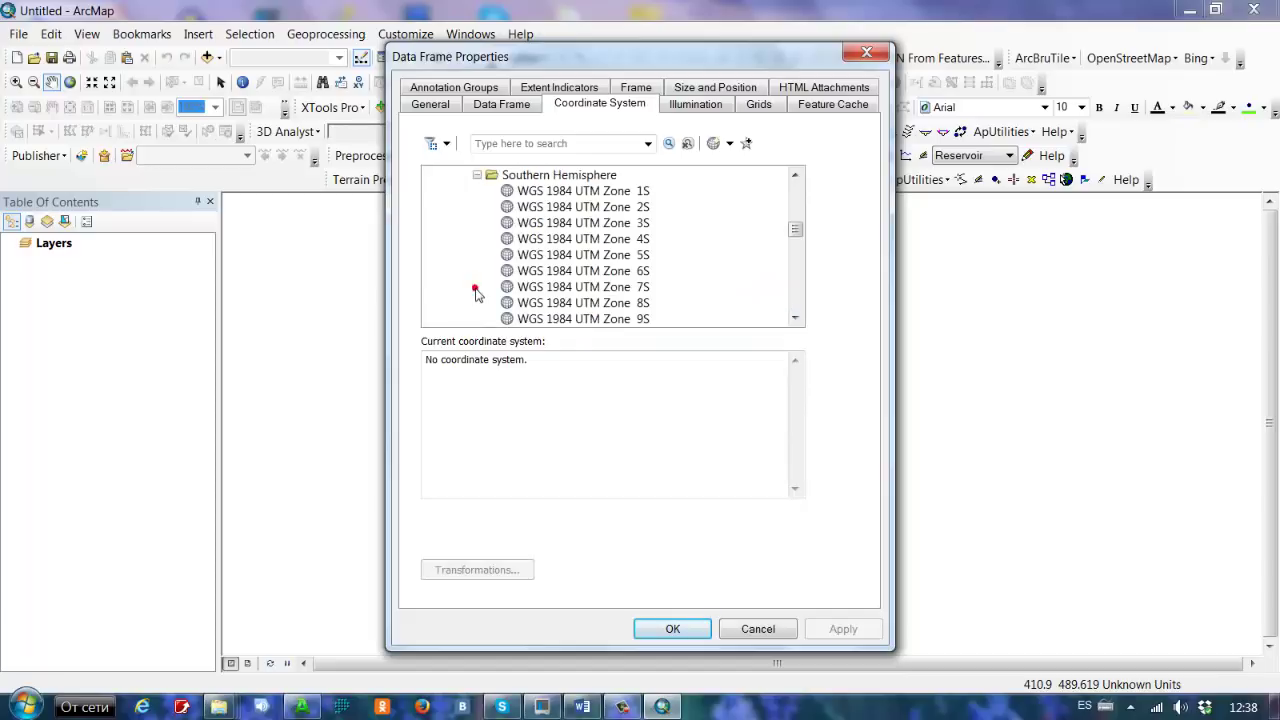
click(795, 320)
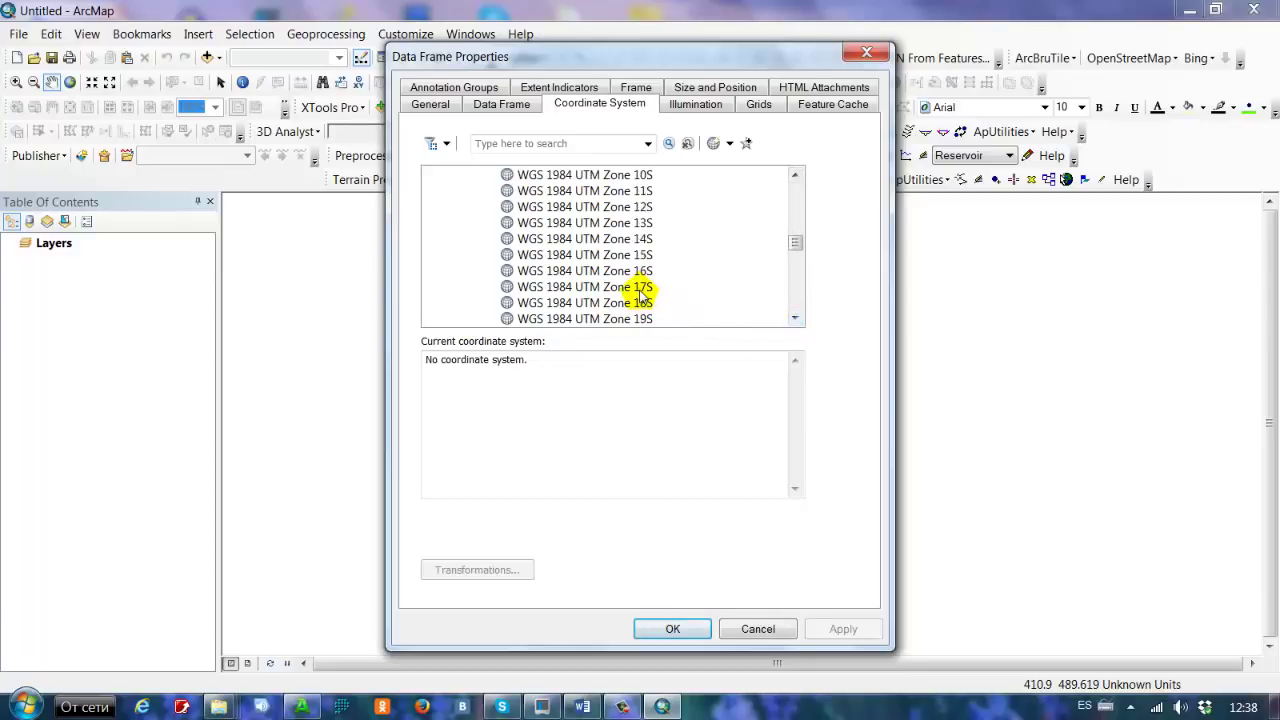
click(628, 287)
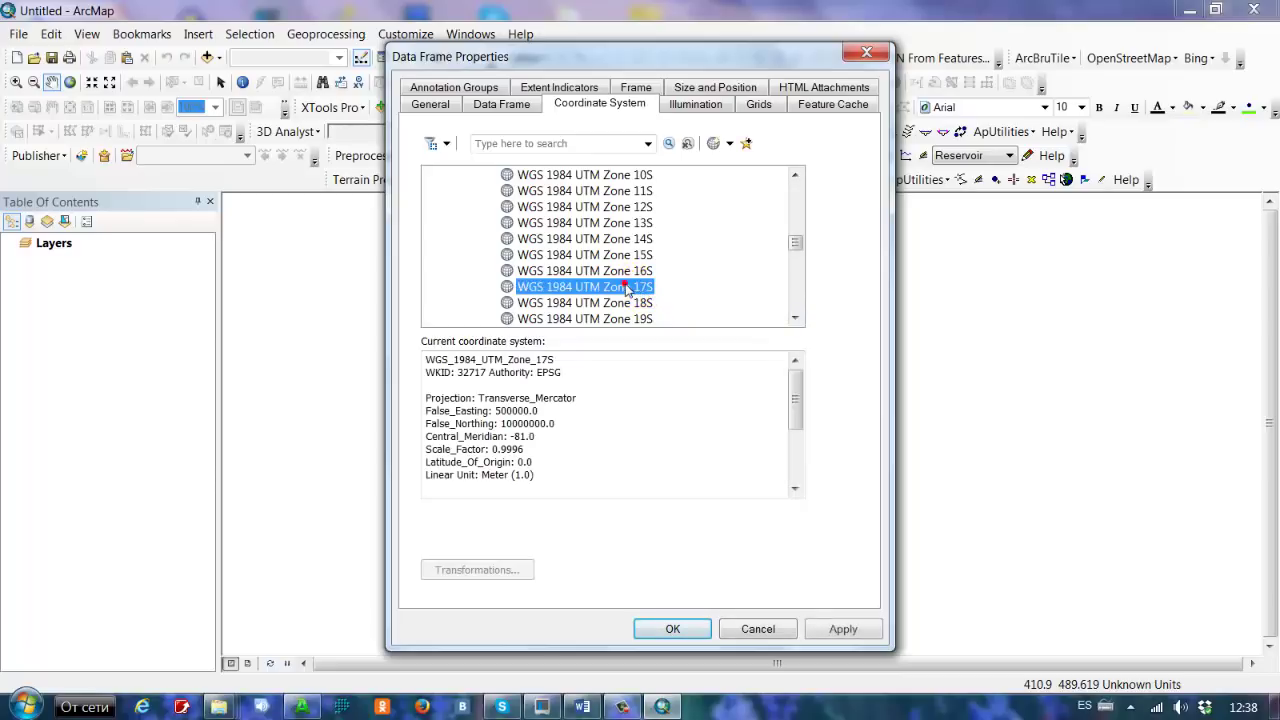
click(670, 628)
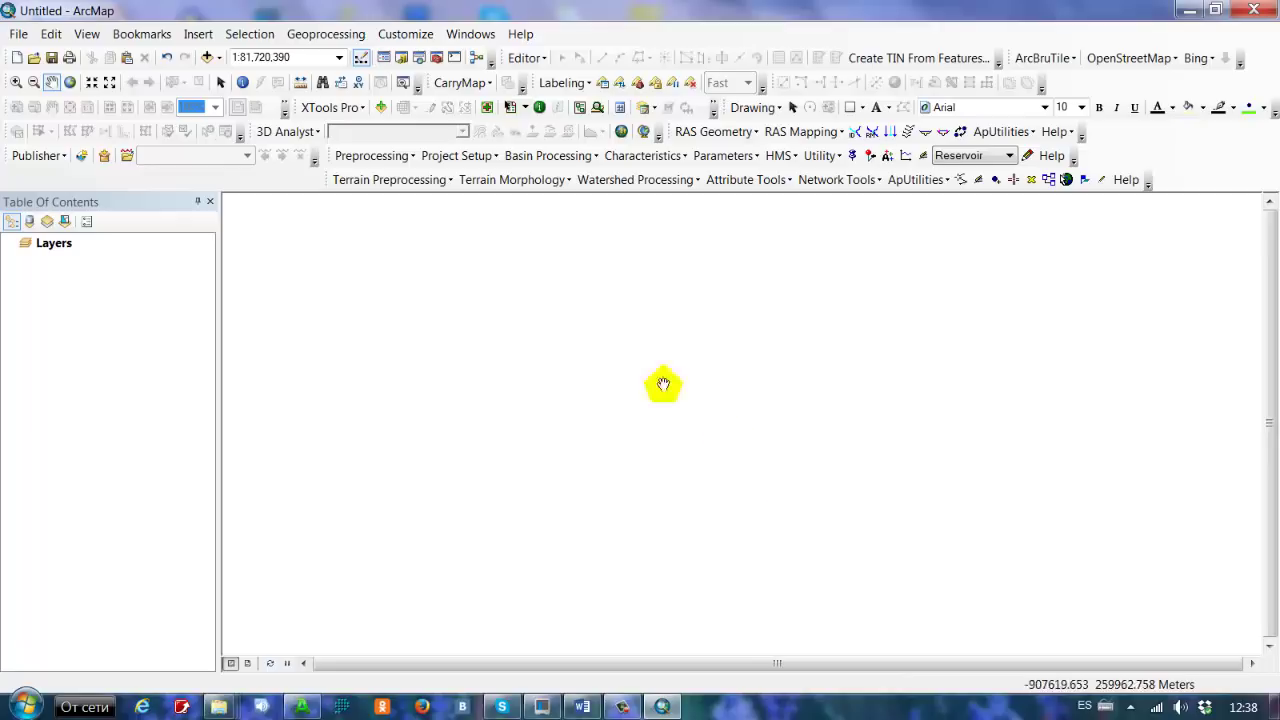
Step: Open the Catalog and browse to the C:\ARCGIS_EJERCICIOS folder connection
click(402, 59)
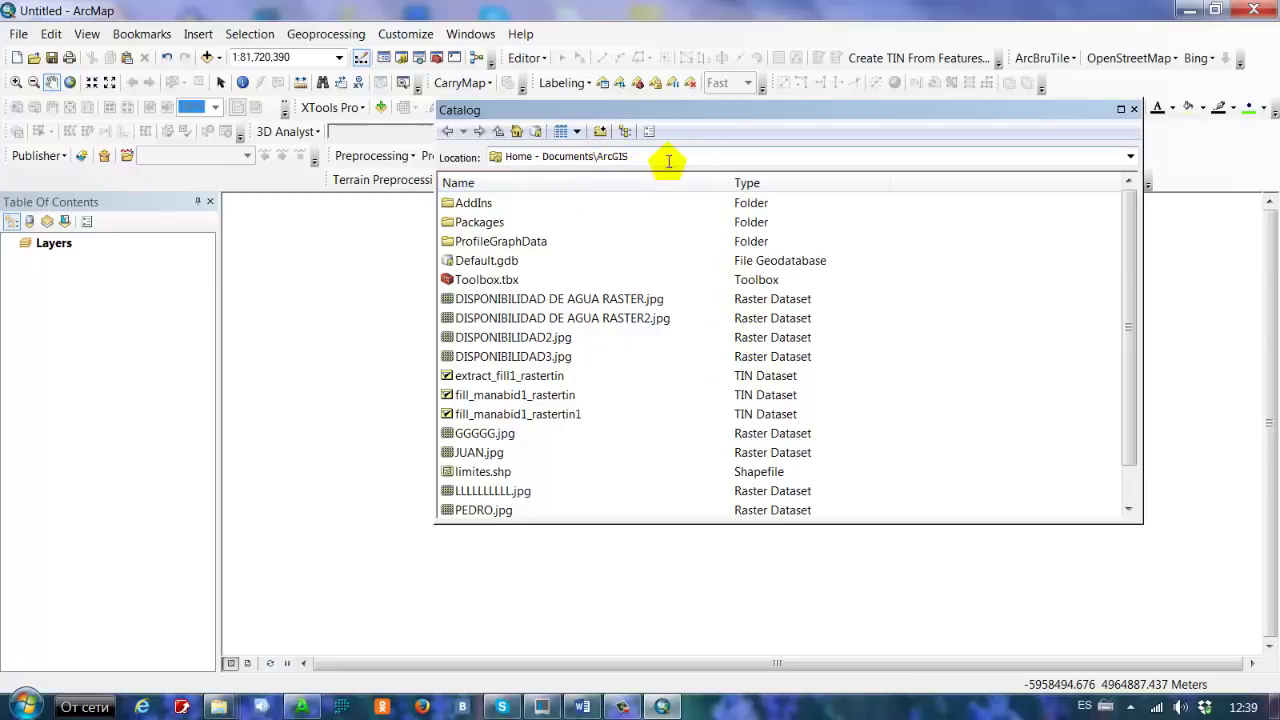
click(1130, 156)
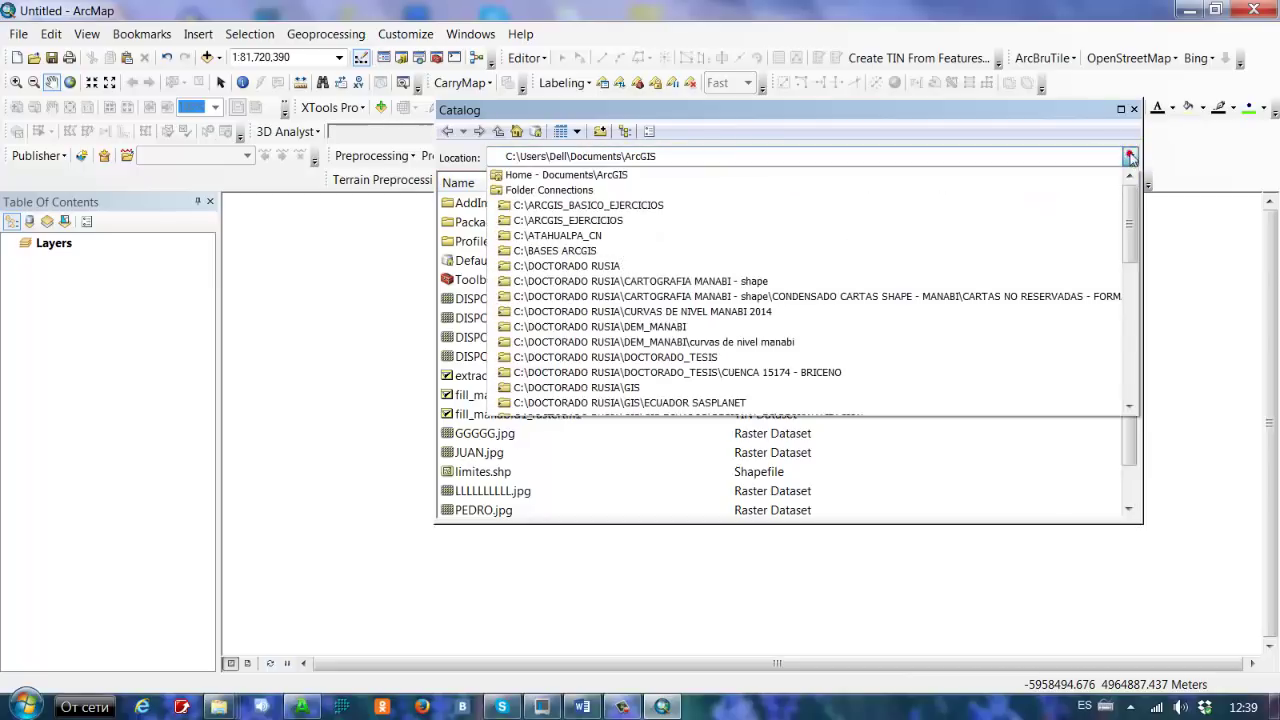
click(590, 223)
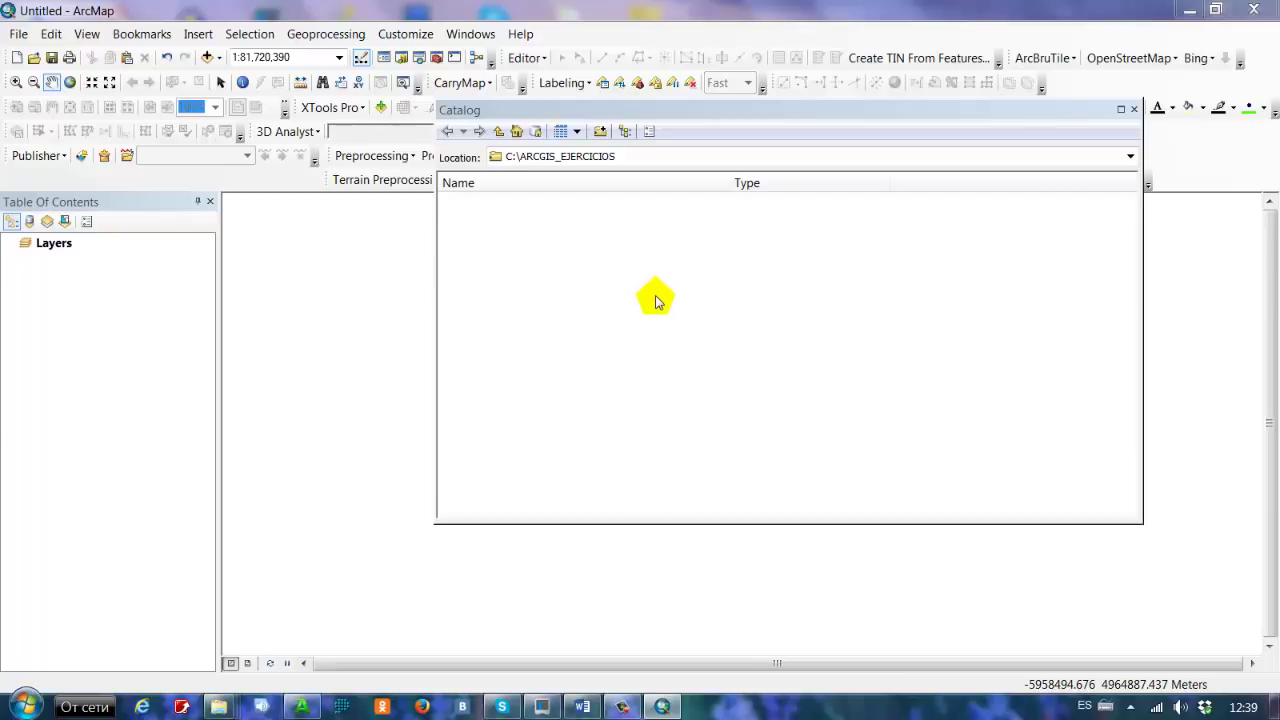
Step: Start a new shapefile in the ARCGIS_EJERCICIOS folder, named POSTES, with the Point feature type
right_click(655, 299)
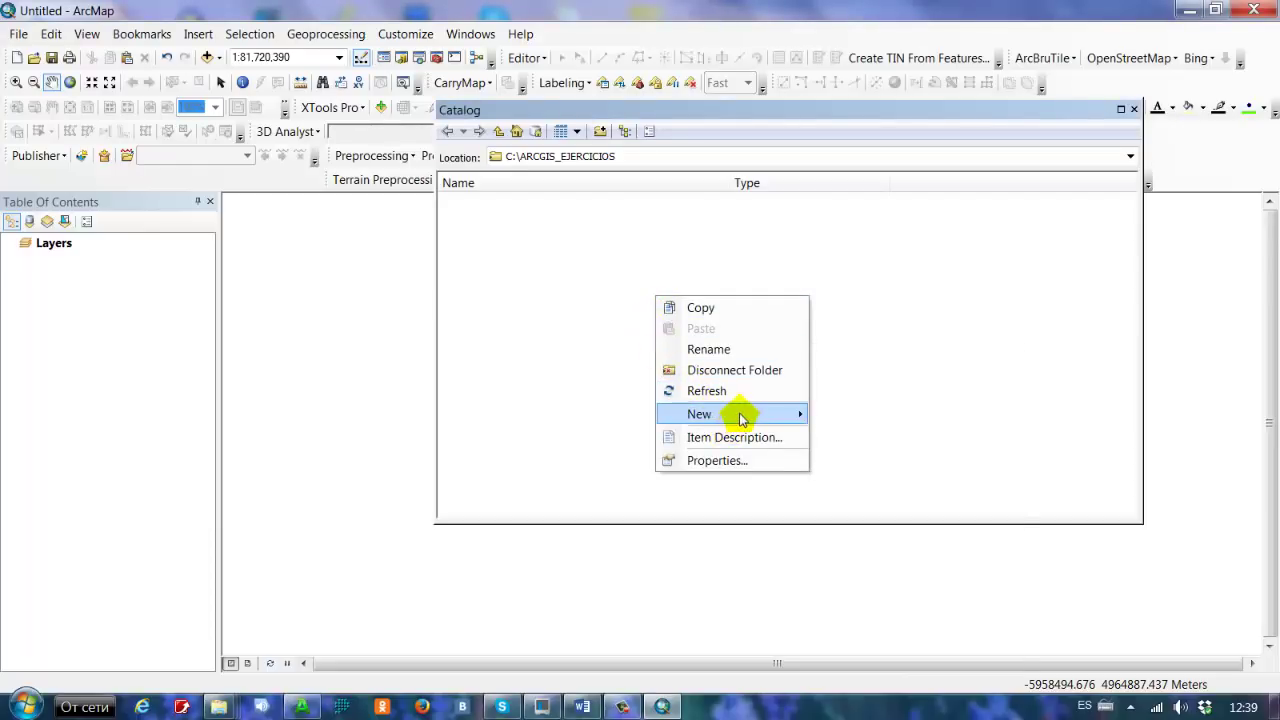
mouse_move(742, 419)
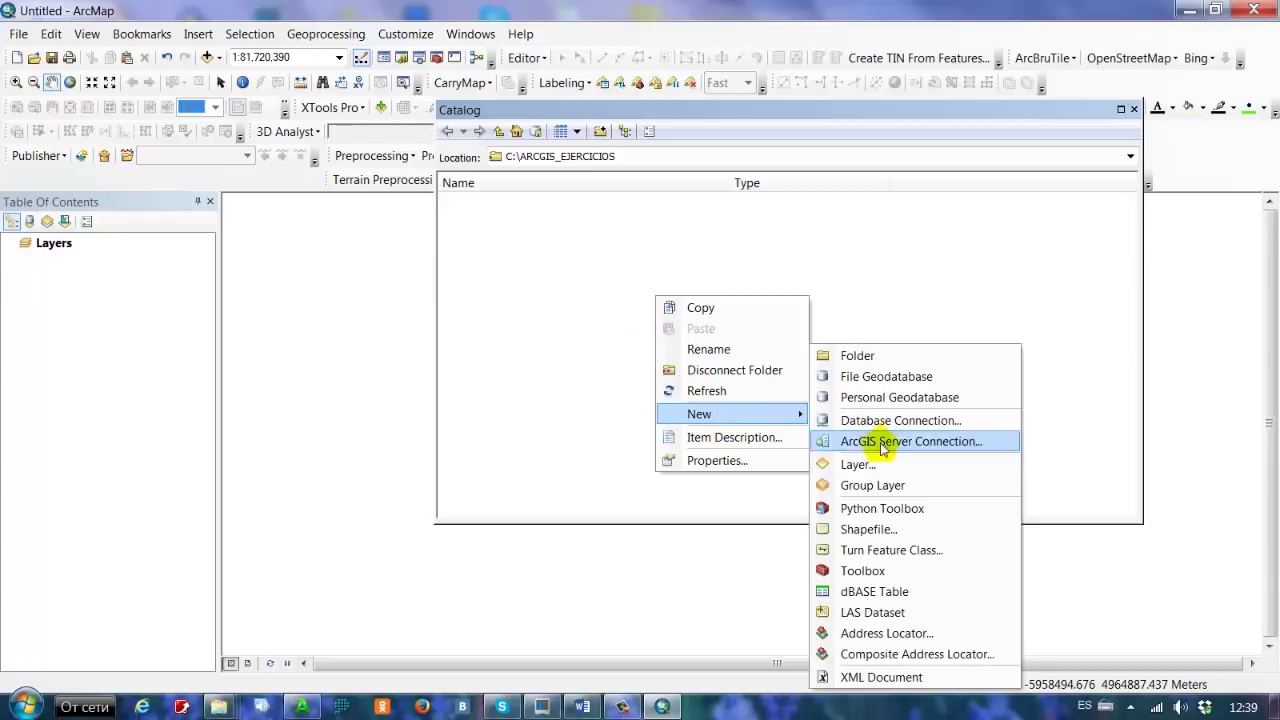
click(881, 530)
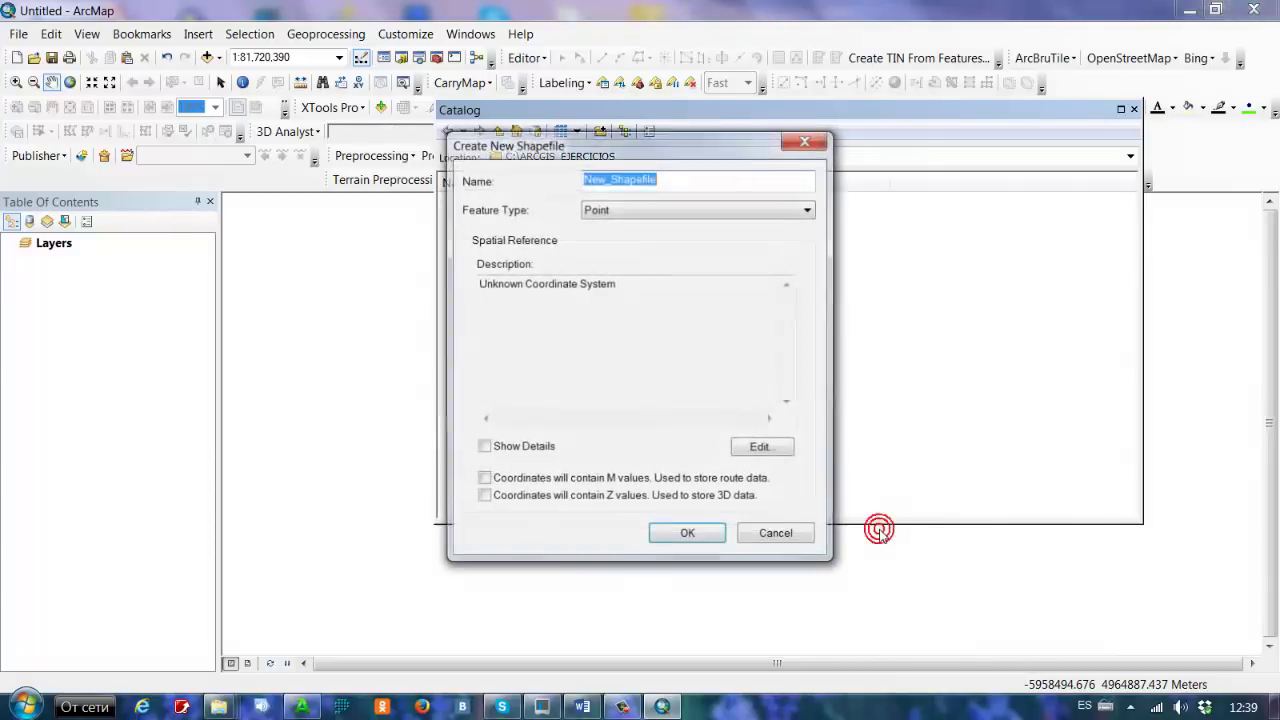
click(688, 176)
double_click(684, 174)
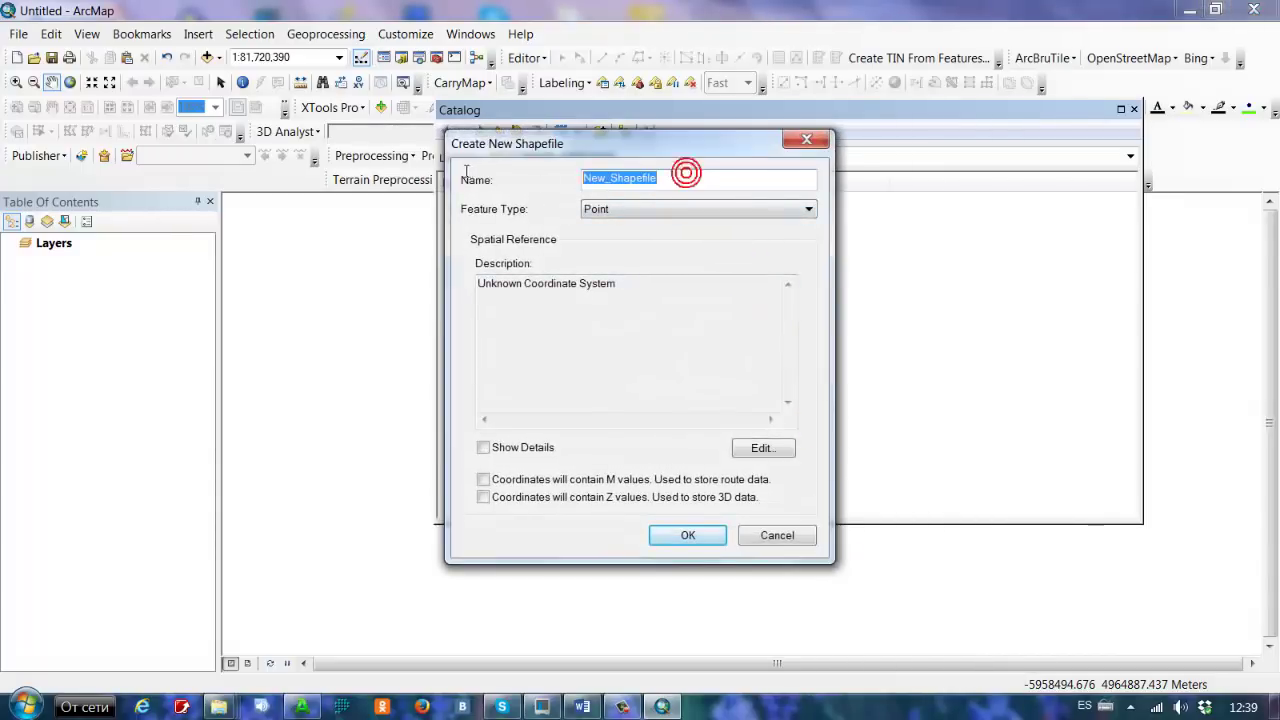
text(POSTES)
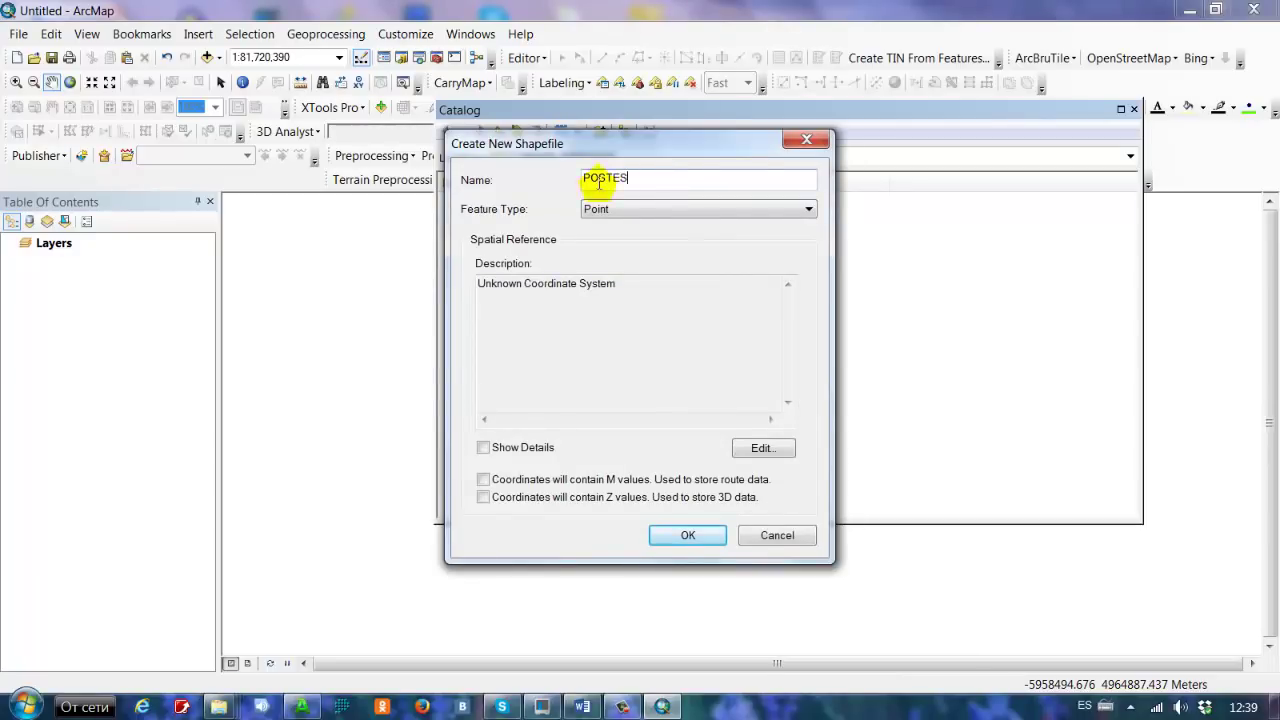
click(808, 208)
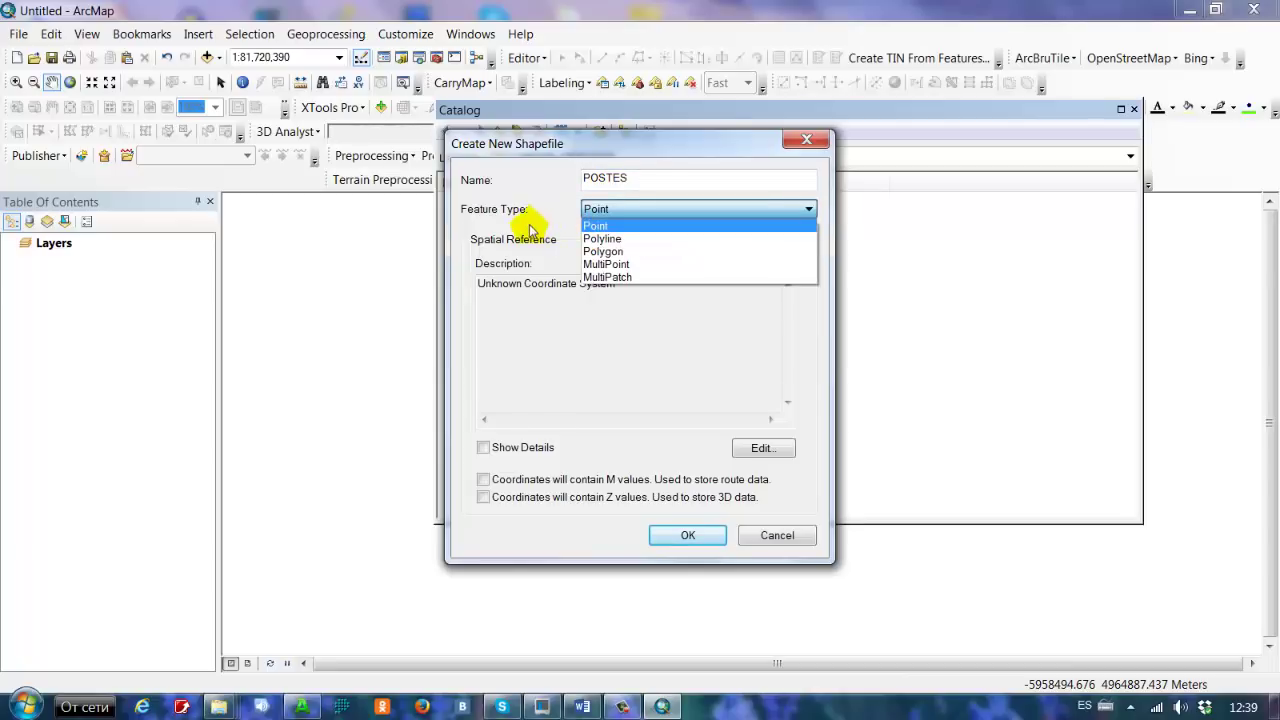
click(608, 227)
Step: Assign the projected WGS 1984 UTM Zone 17S coordinate system from the Southern Hemisphere group to POSTES and create the shapefile
click(763, 449)
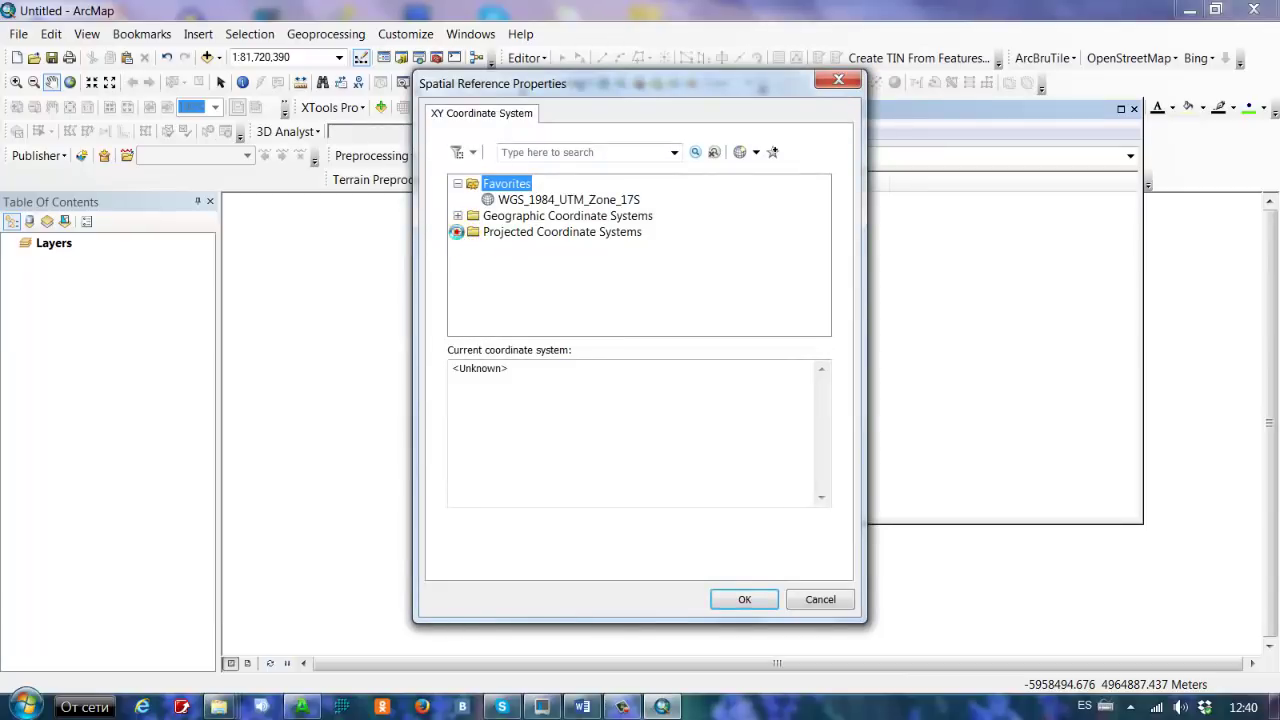
click(457, 232)
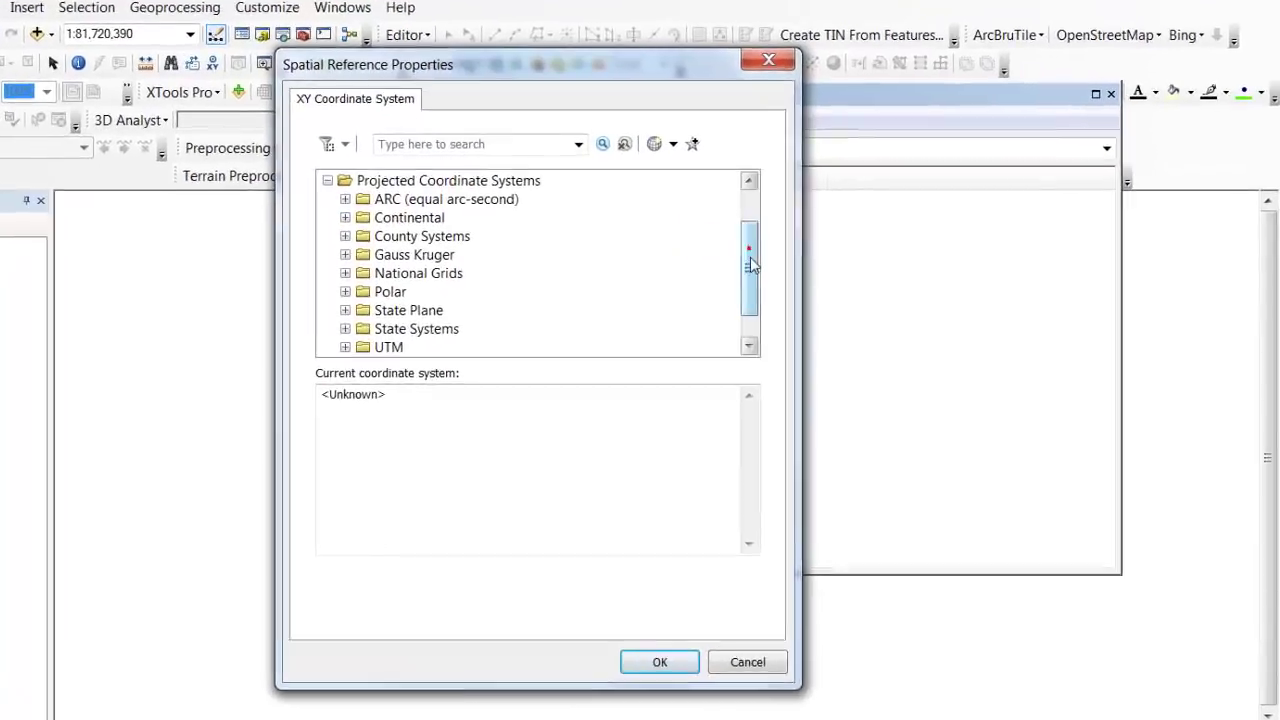
drag(748, 258, 748, 282)
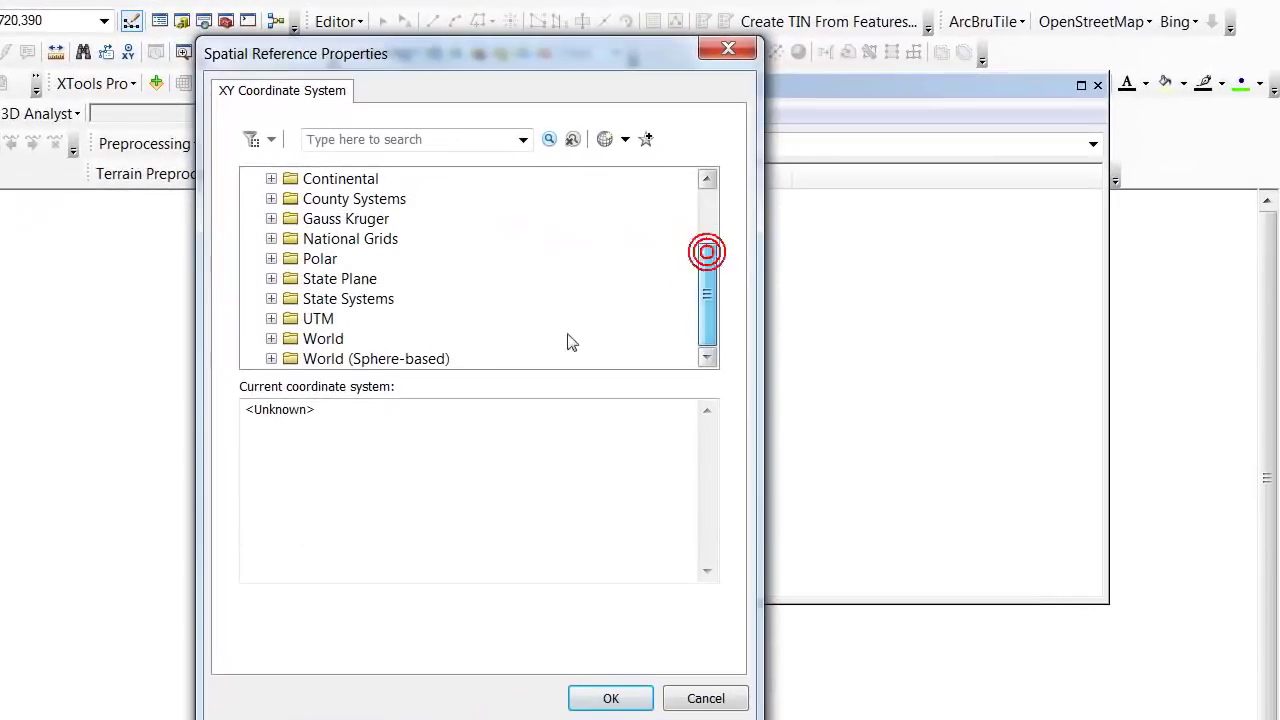
click(345, 310)
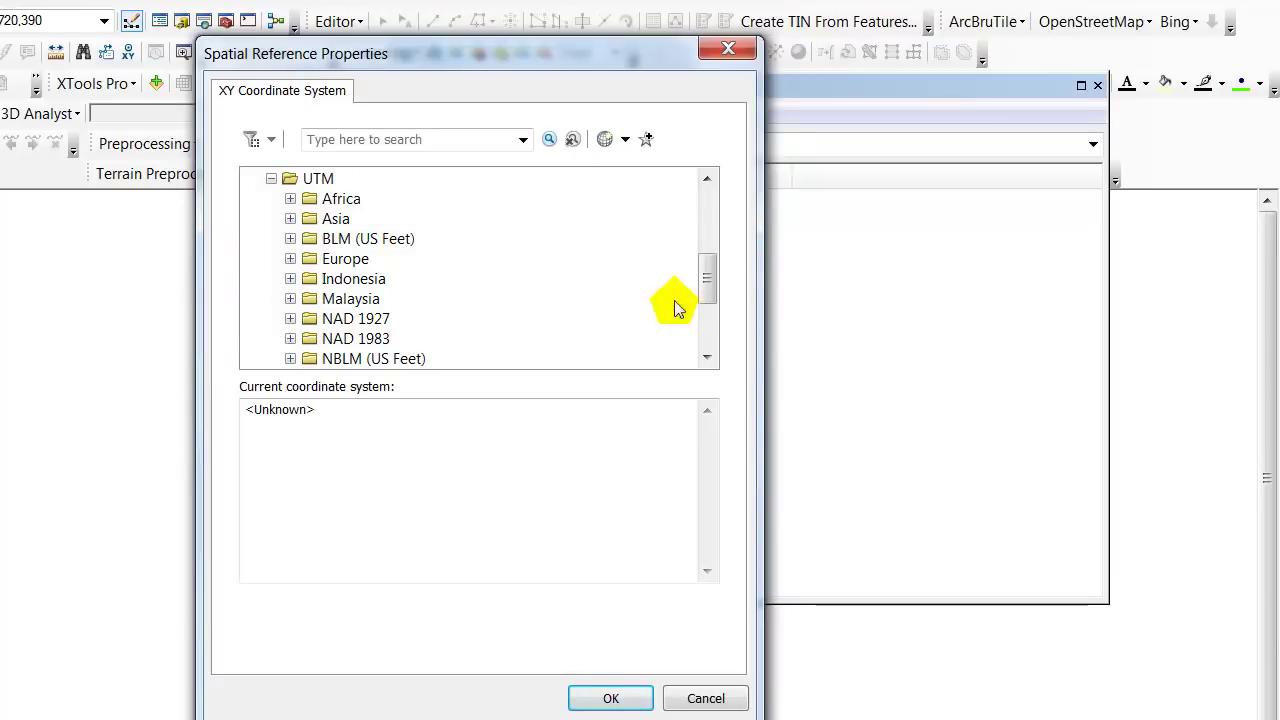
drag(707, 282, 714, 334)
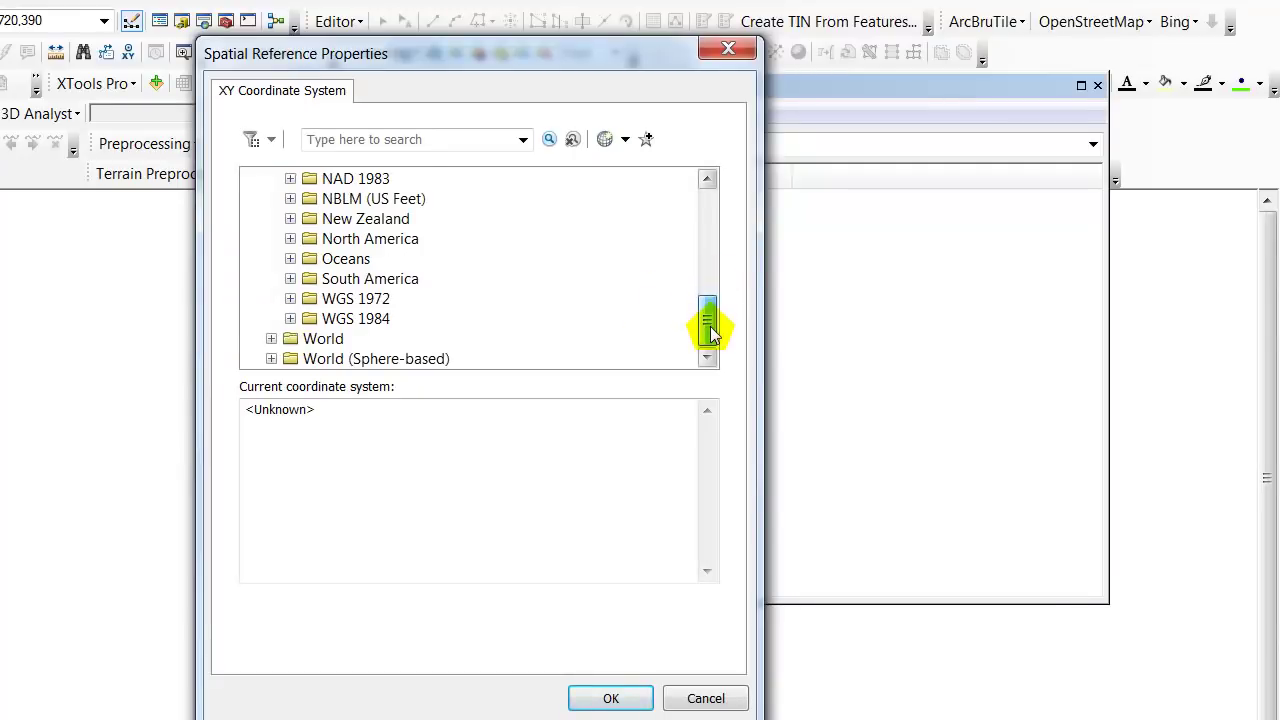
click(290, 318)
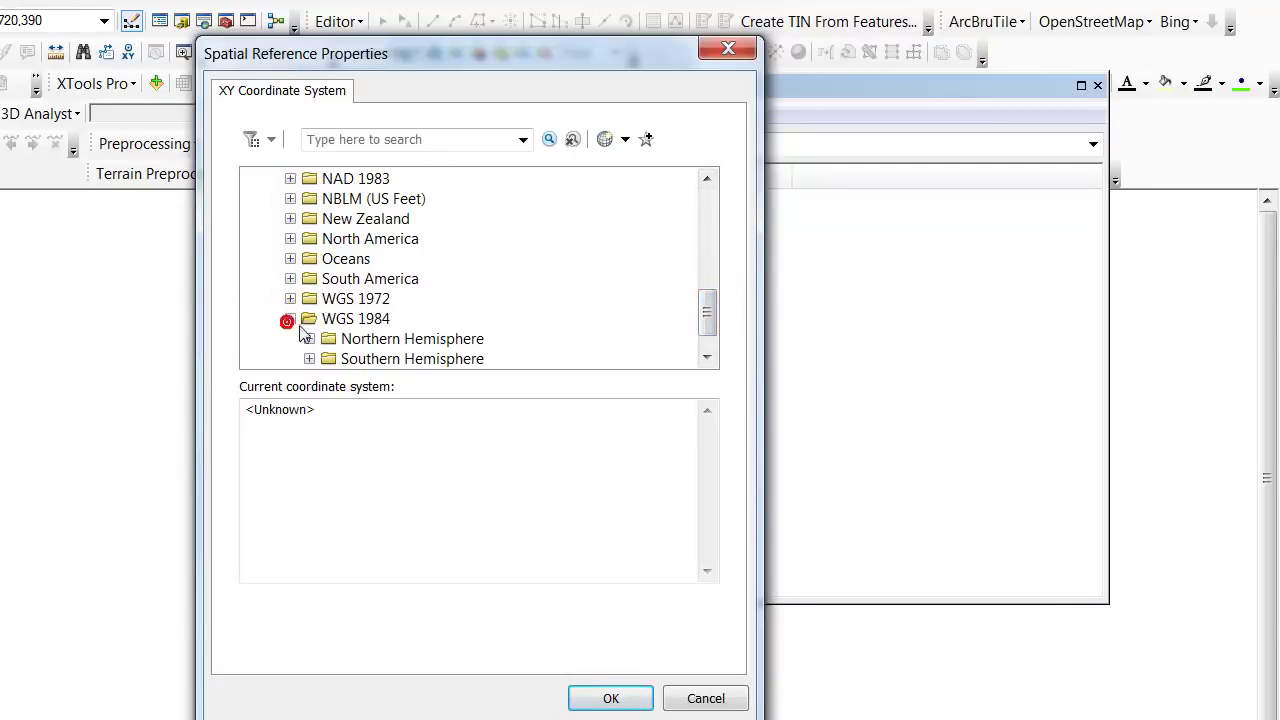
drag(709, 314, 709, 322)
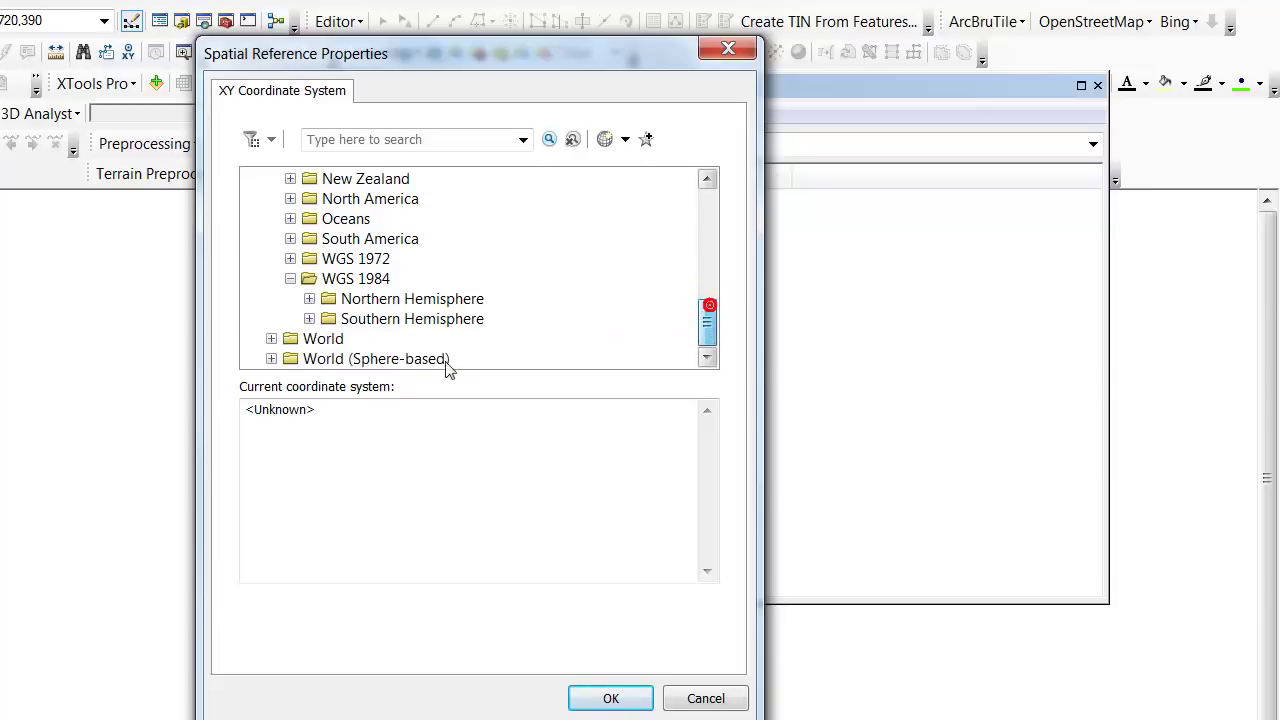
click(309, 318)
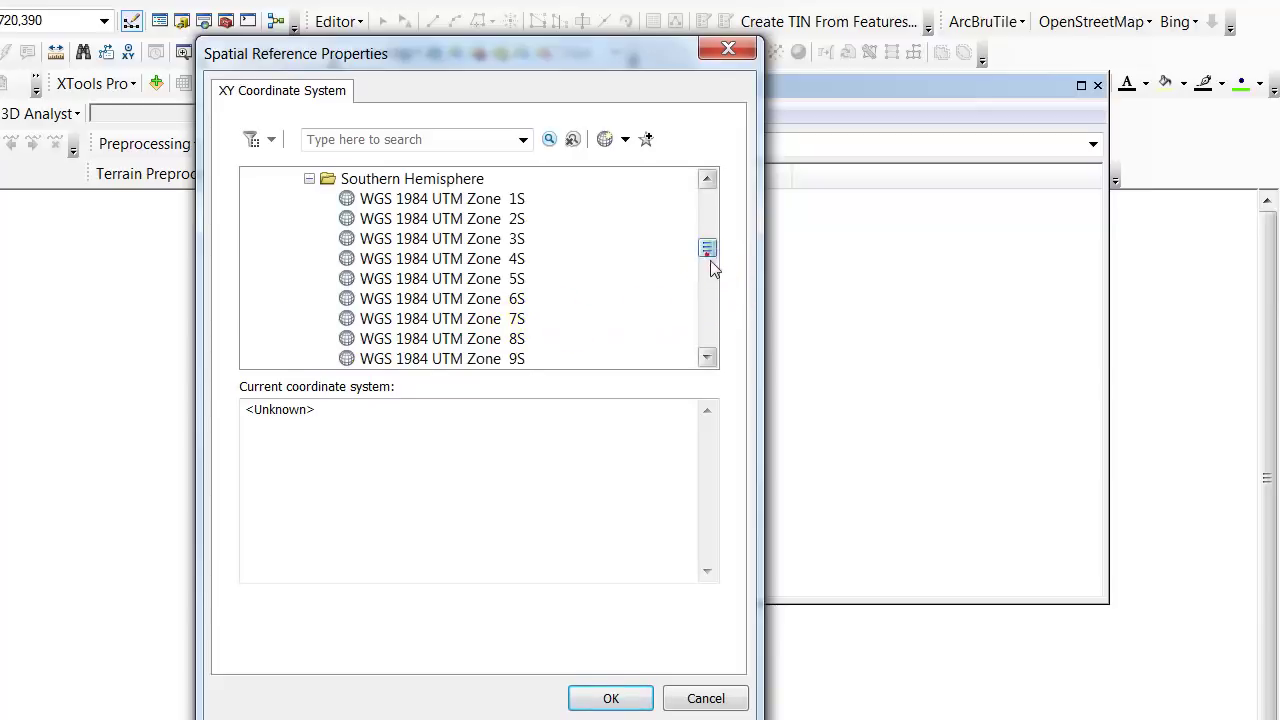
drag(708, 248, 708, 272)
click(500, 243)
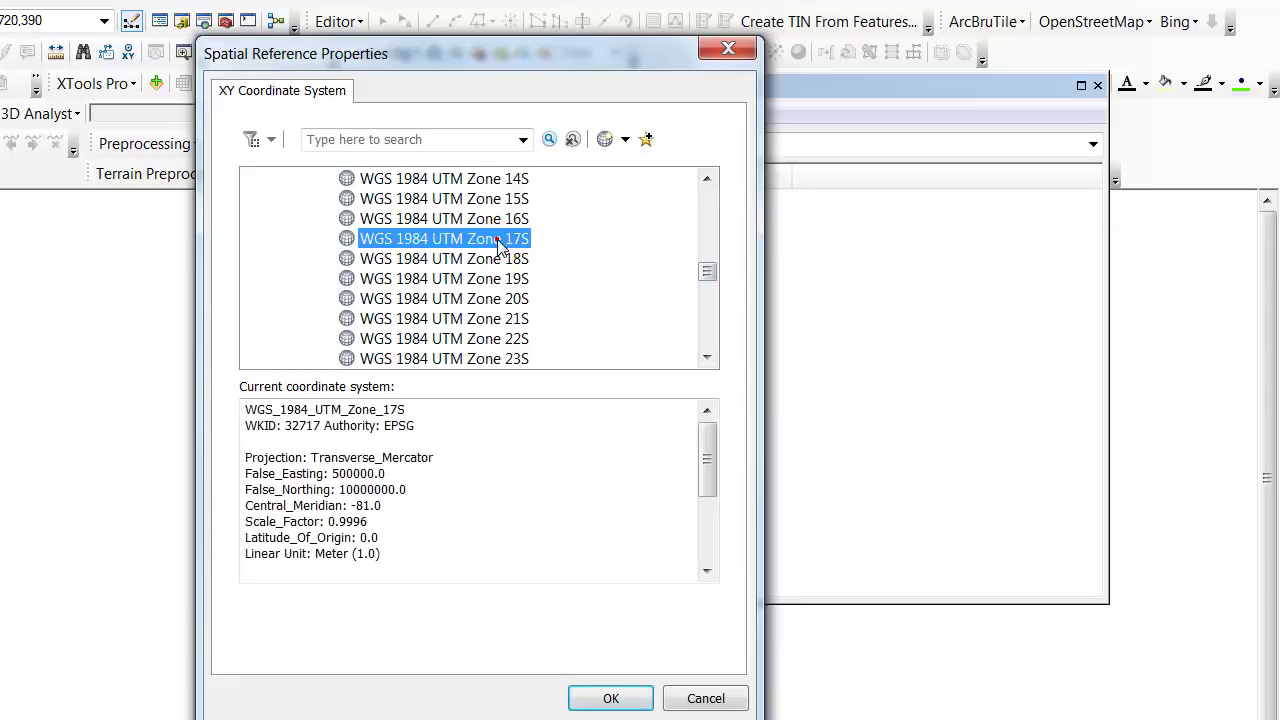
click(627, 703)
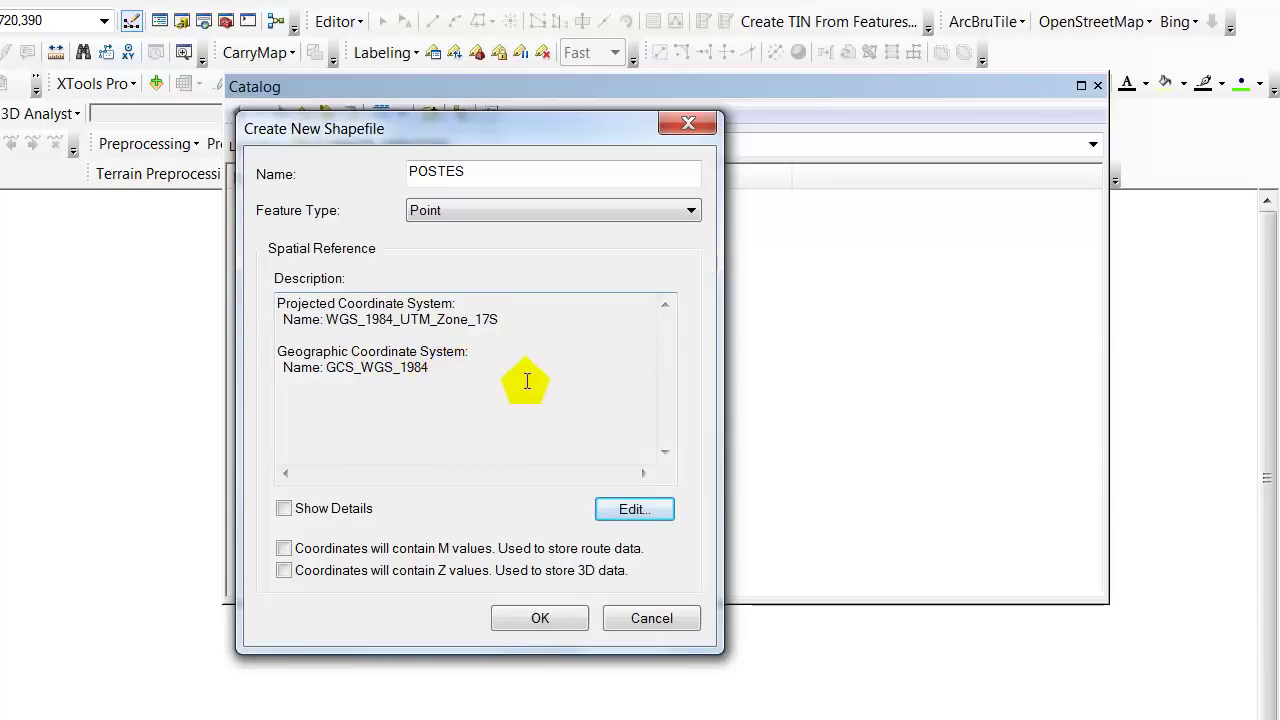
click(542, 625)
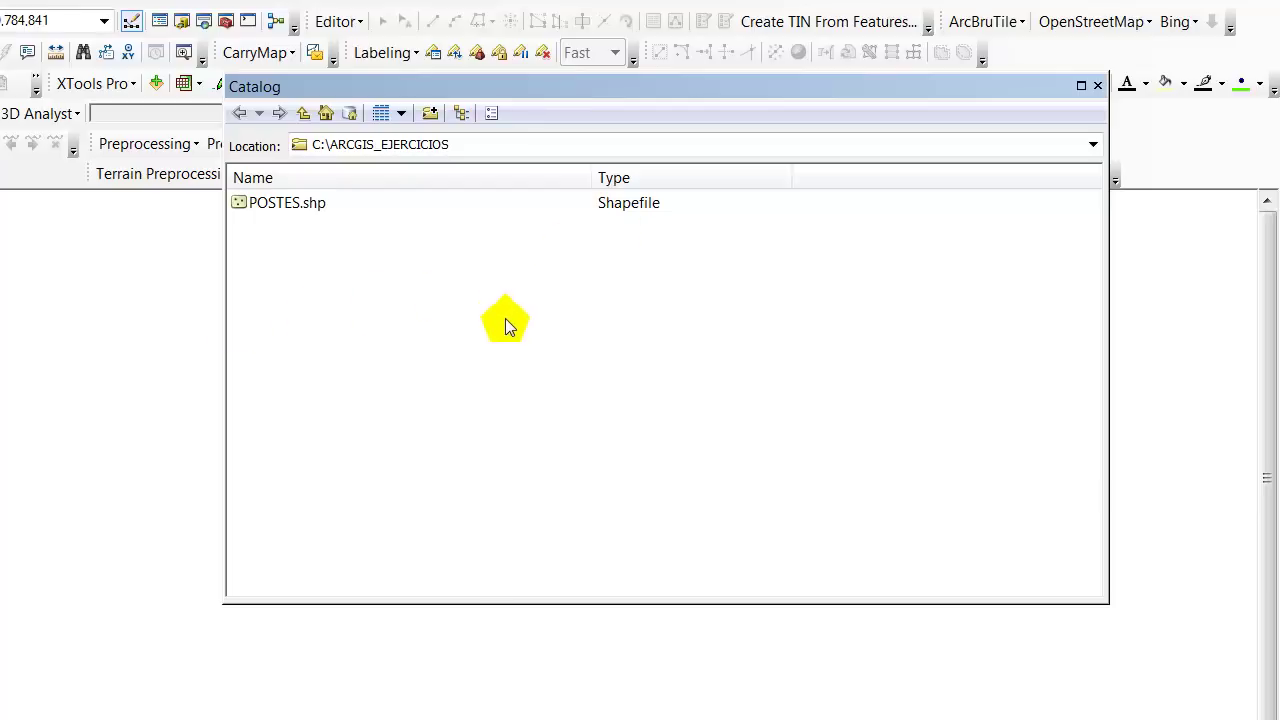
Step: Start another new shapefile in the ARCGIS_EJERCICIOS folder, named CALLES, with the Polyline feature type
right_click(507, 322)
mouse_move(583, 468)
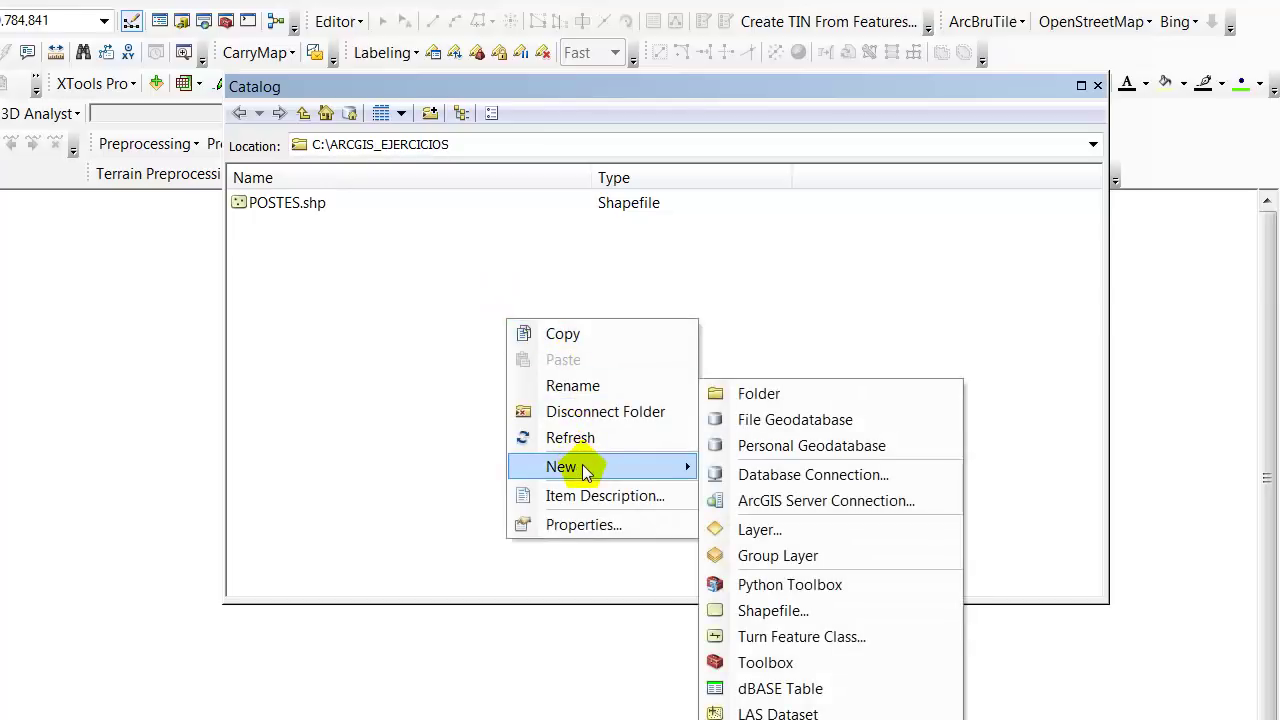
click(790, 610)
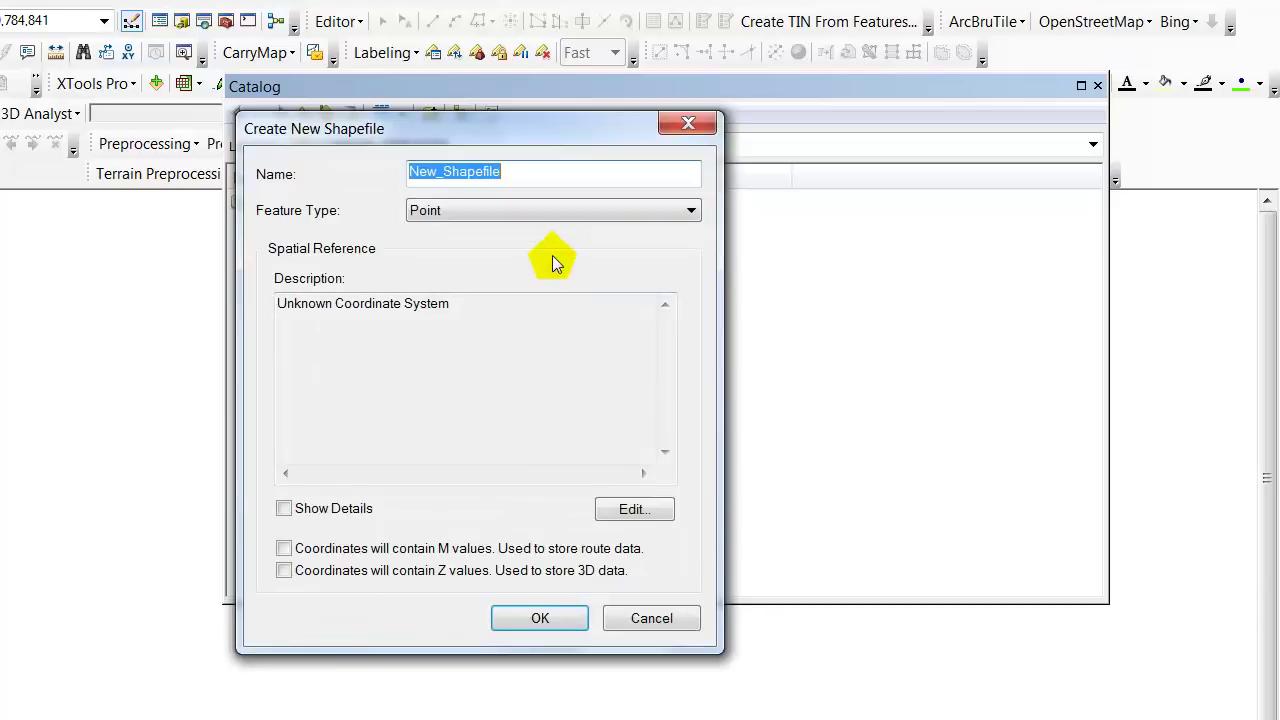
text(CALLES)
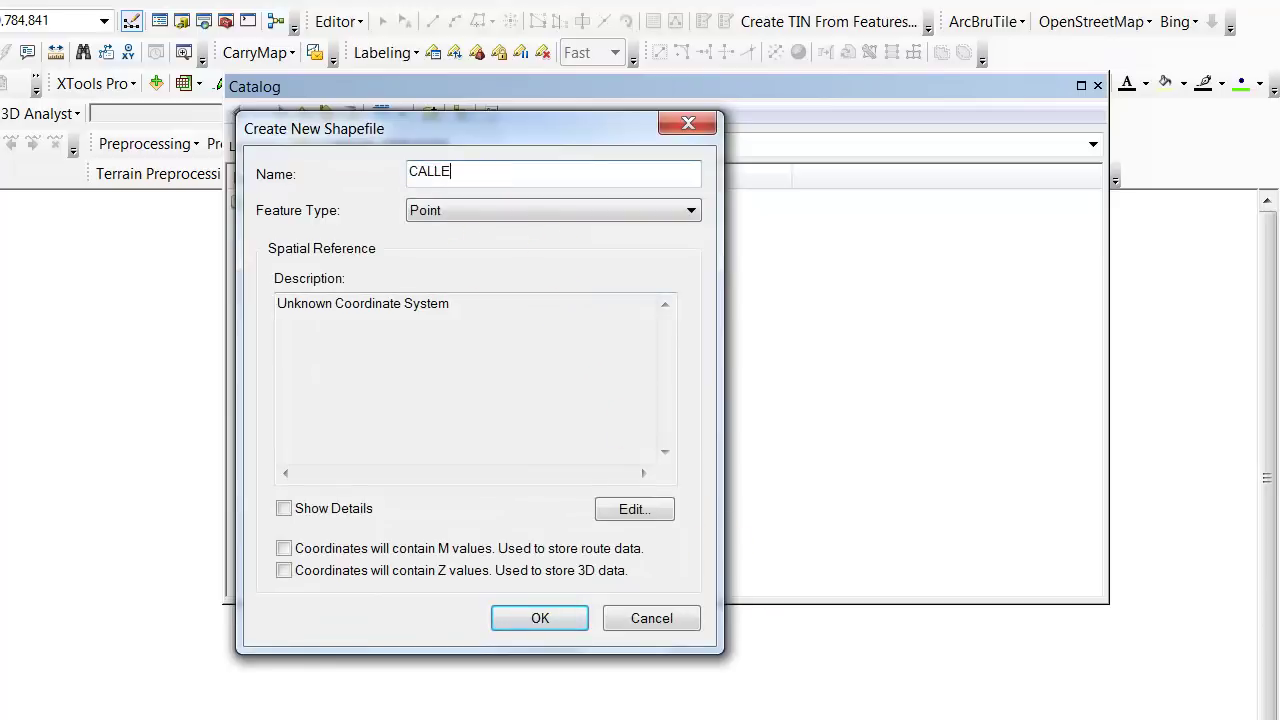
click(691, 210)
click(460, 246)
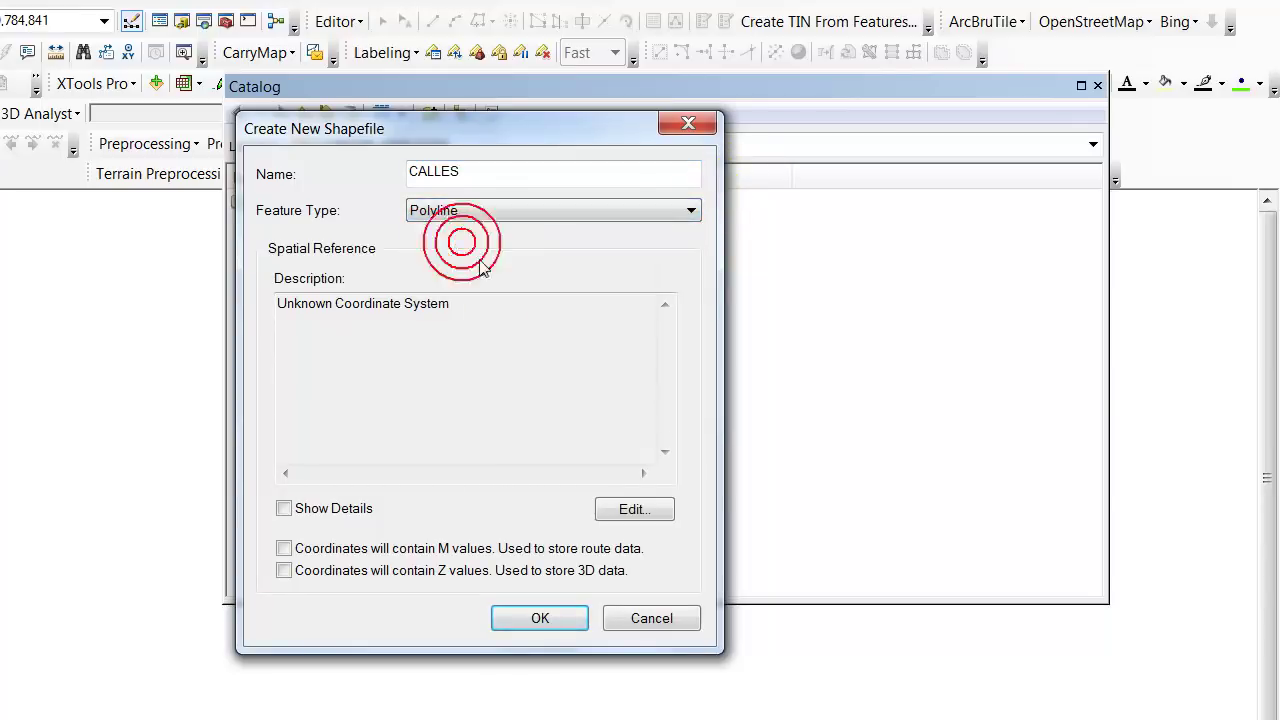
Step: Give CALLES the projected WGS 1984 UTM Zone 17S coordinate system from the Southern Hemisphere group and create the shapefile
click(638, 511)
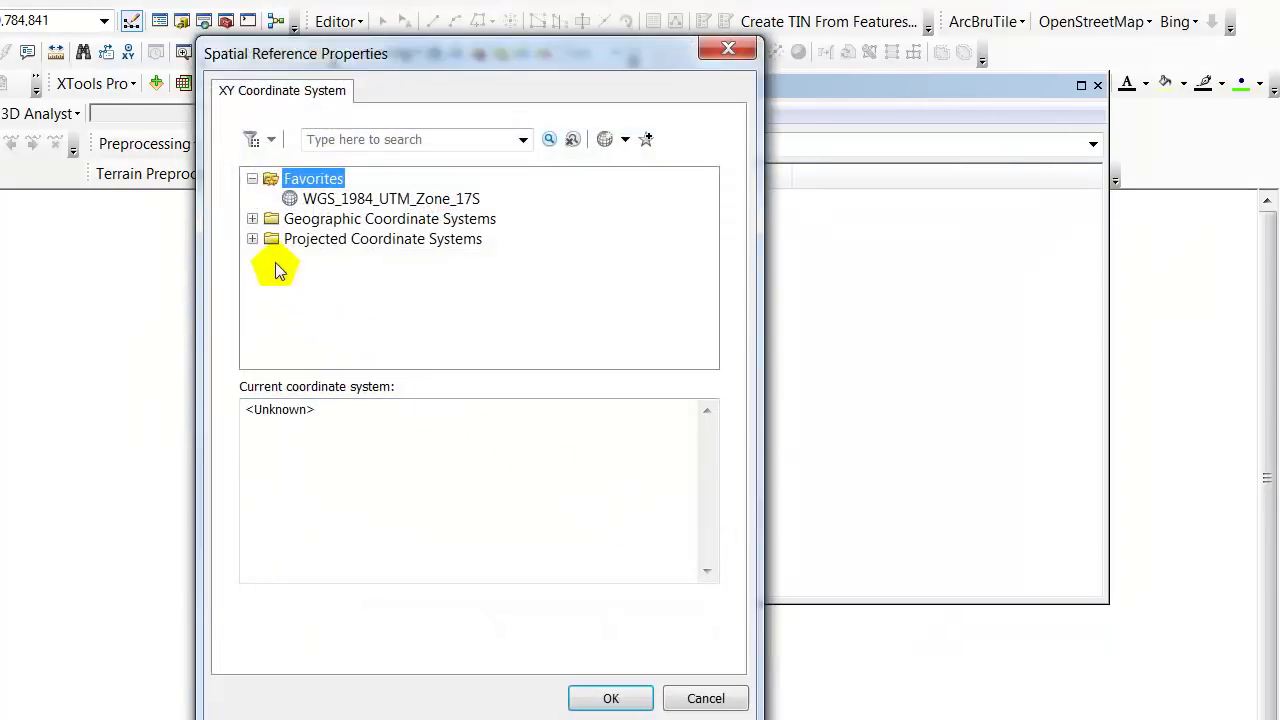
click(252, 238)
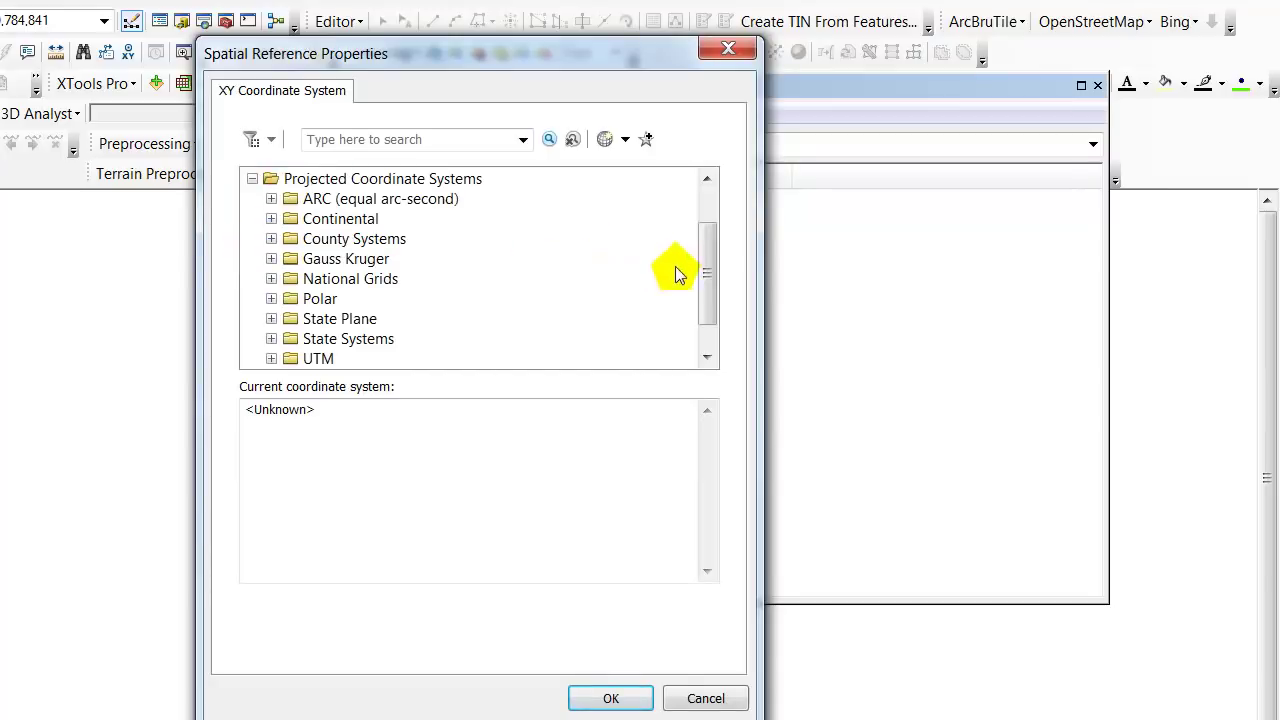
drag(708, 266, 708, 345)
click(271, 318)
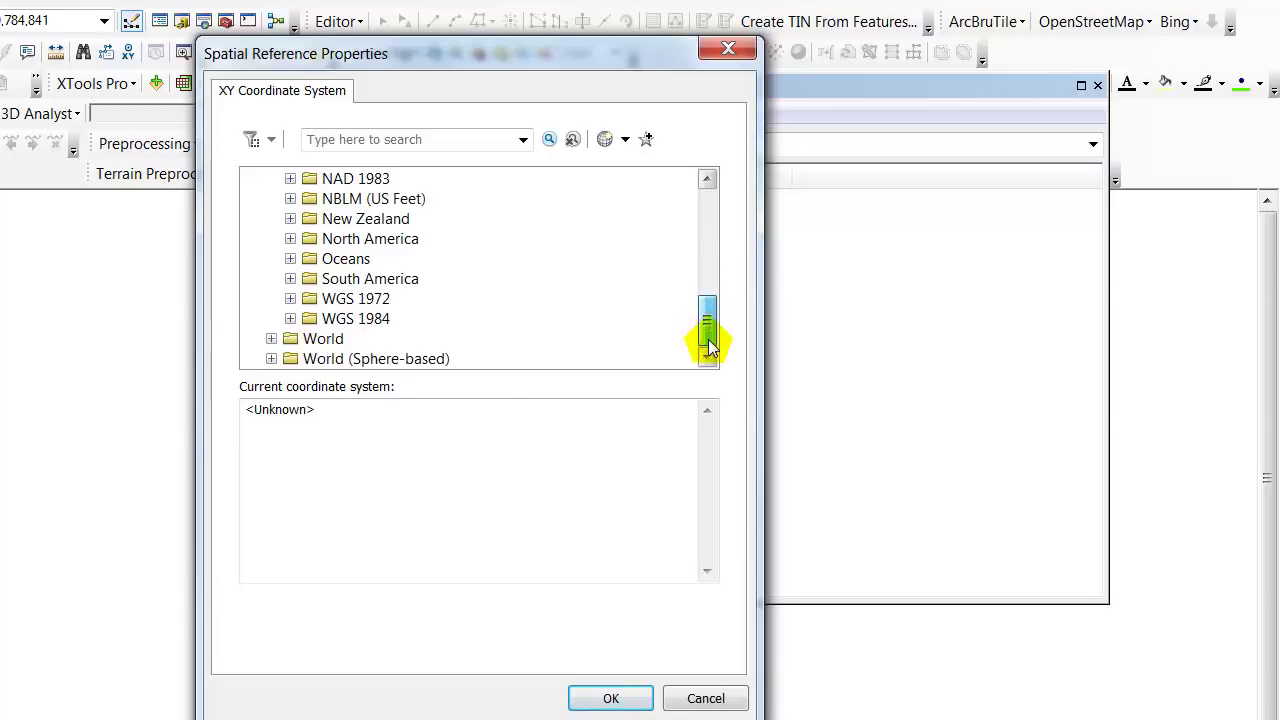
click(290, 318)
click(308, 358)
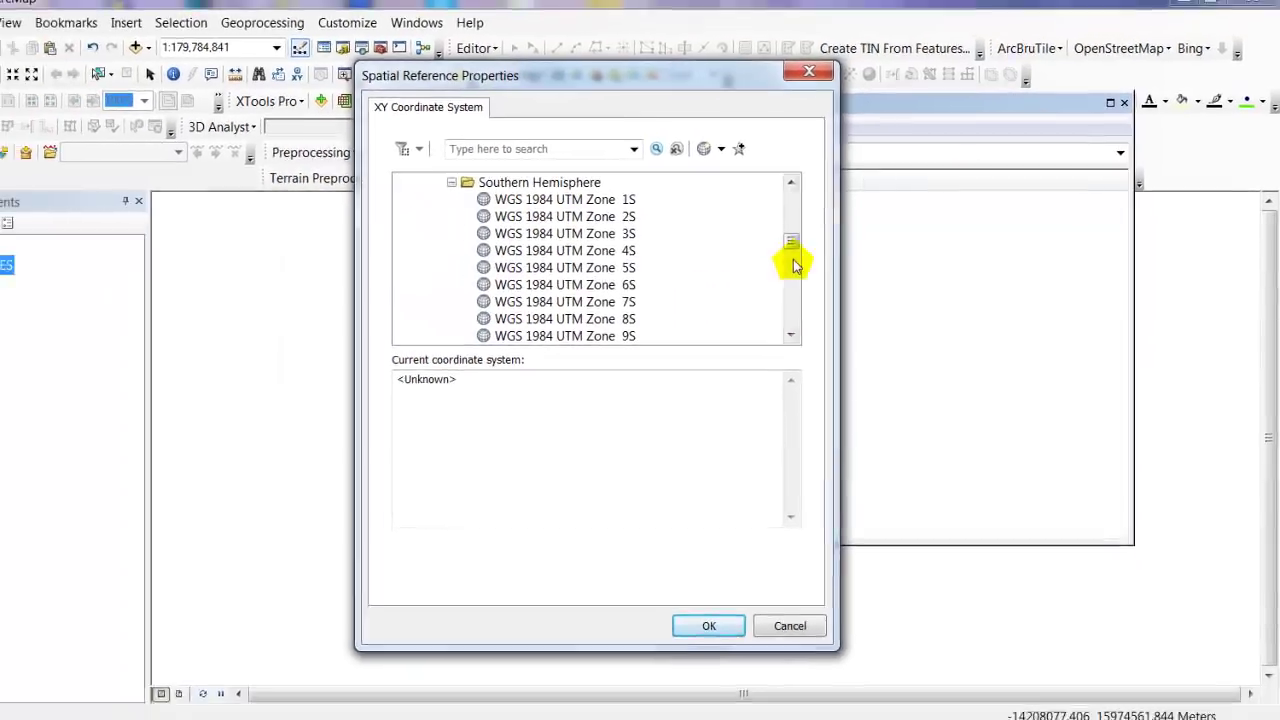
drag(710, 227, 709, 256)
mouse_move(822, 248)
mouse_down()
mouse_move(826, 266)
mouse_move(809, 251)
mouse_up()
click(676, 265)
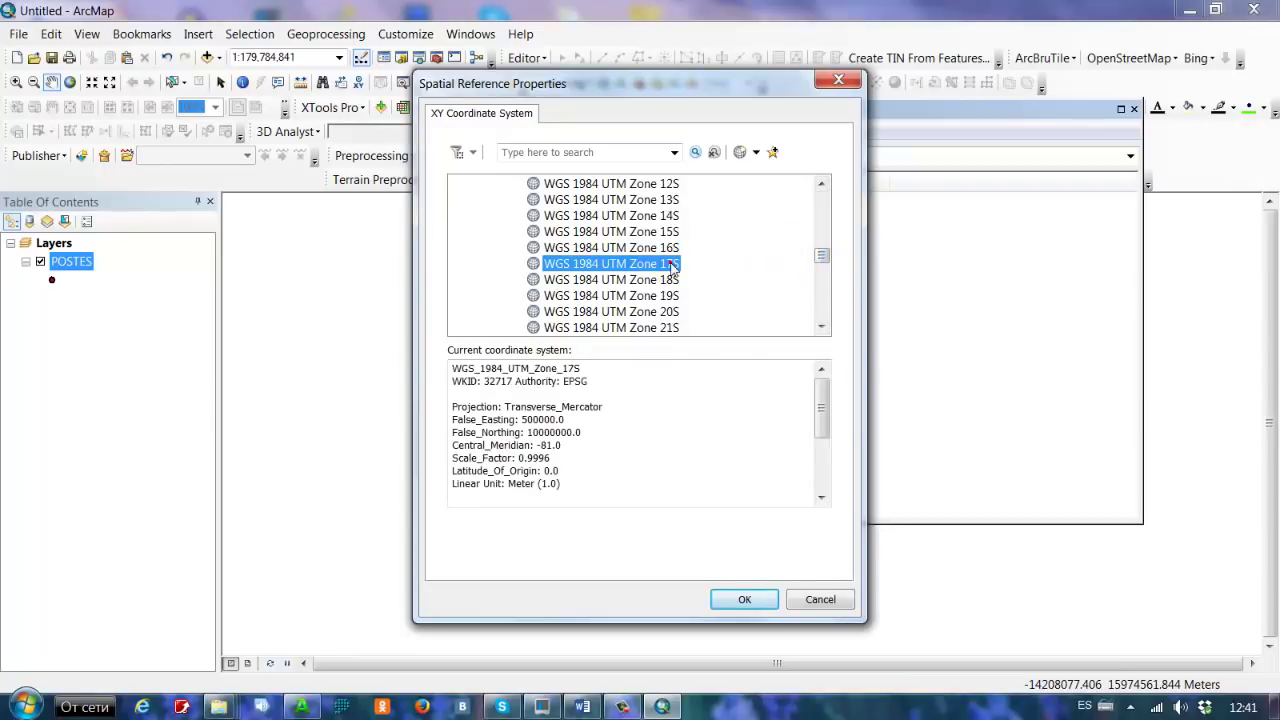
click(744, 597)
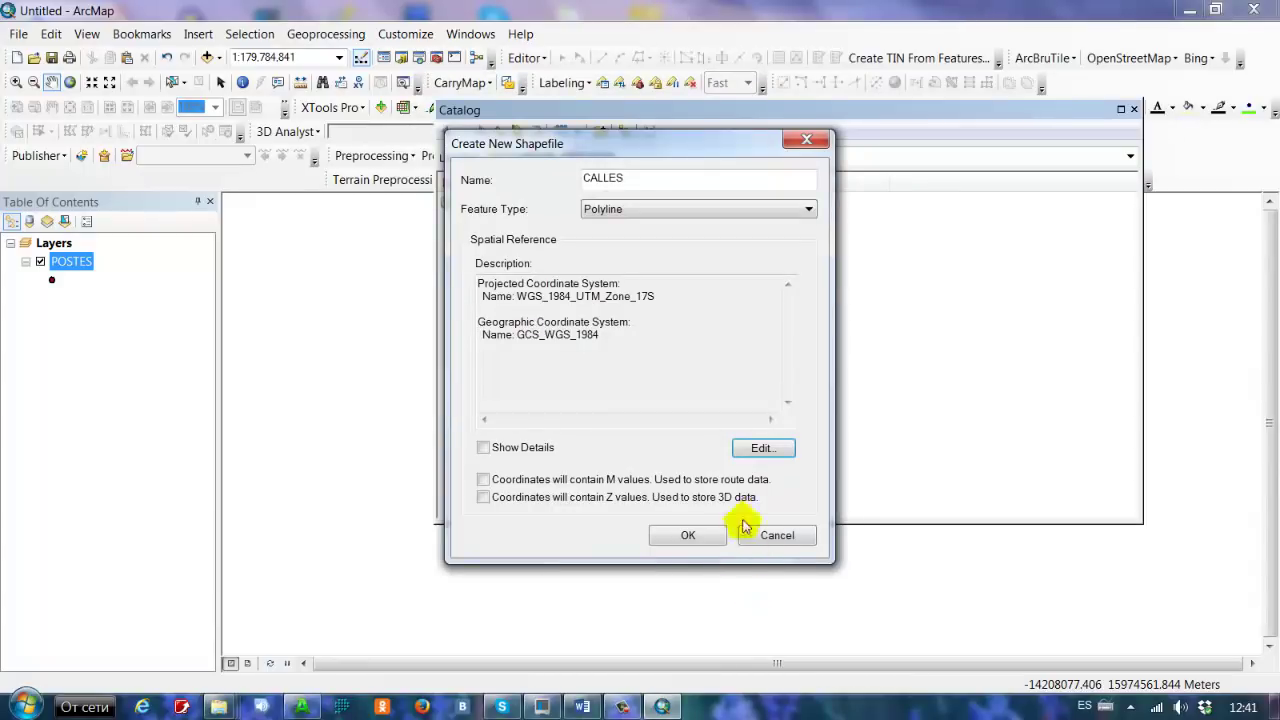
click(700, 535)
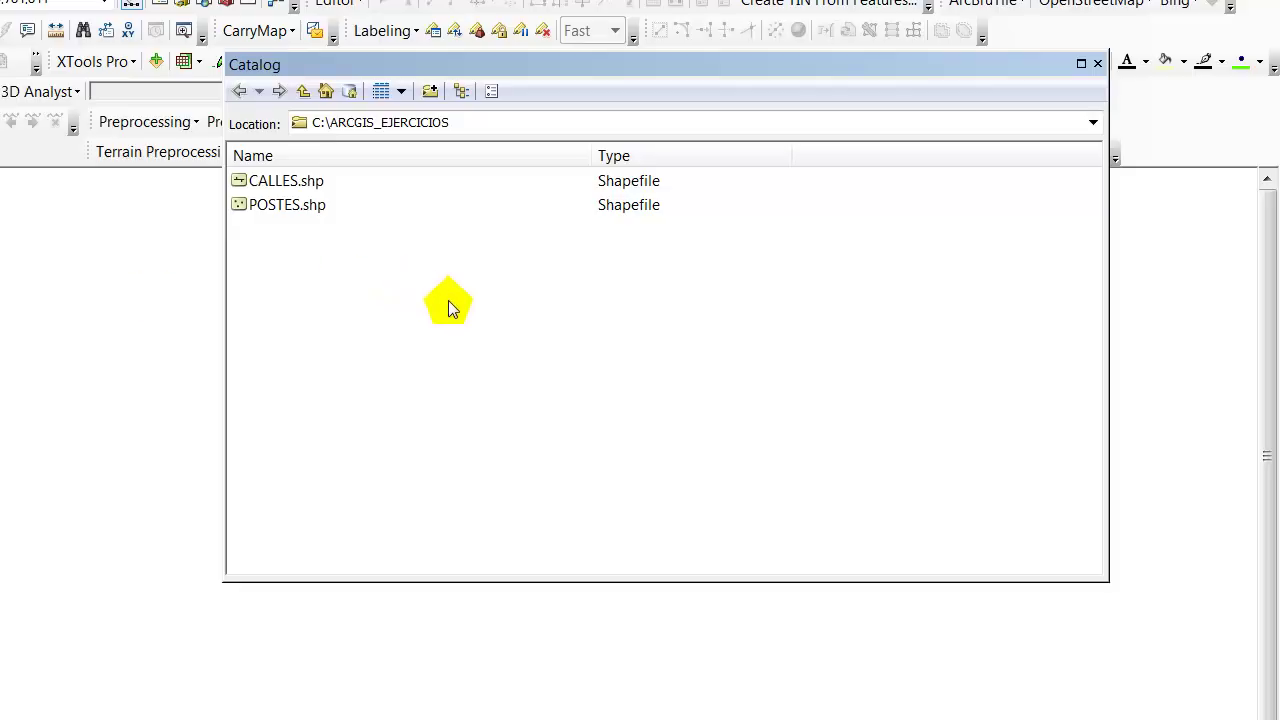
Step: Start a third new shapefile in the ARCGIS_EJERCICIOS folder, named CUADRAS, with the Polygon feature type
right_click(493, 321)
mouse_move(572, 469)
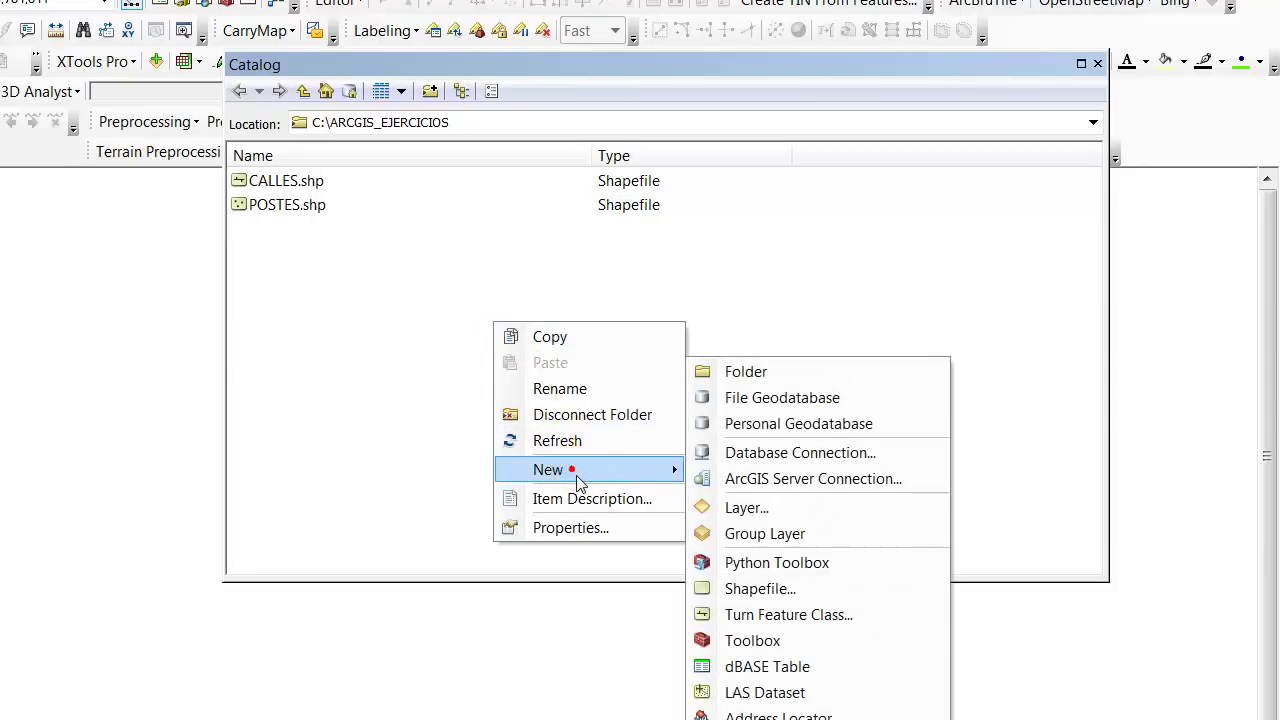
click(758, 589)
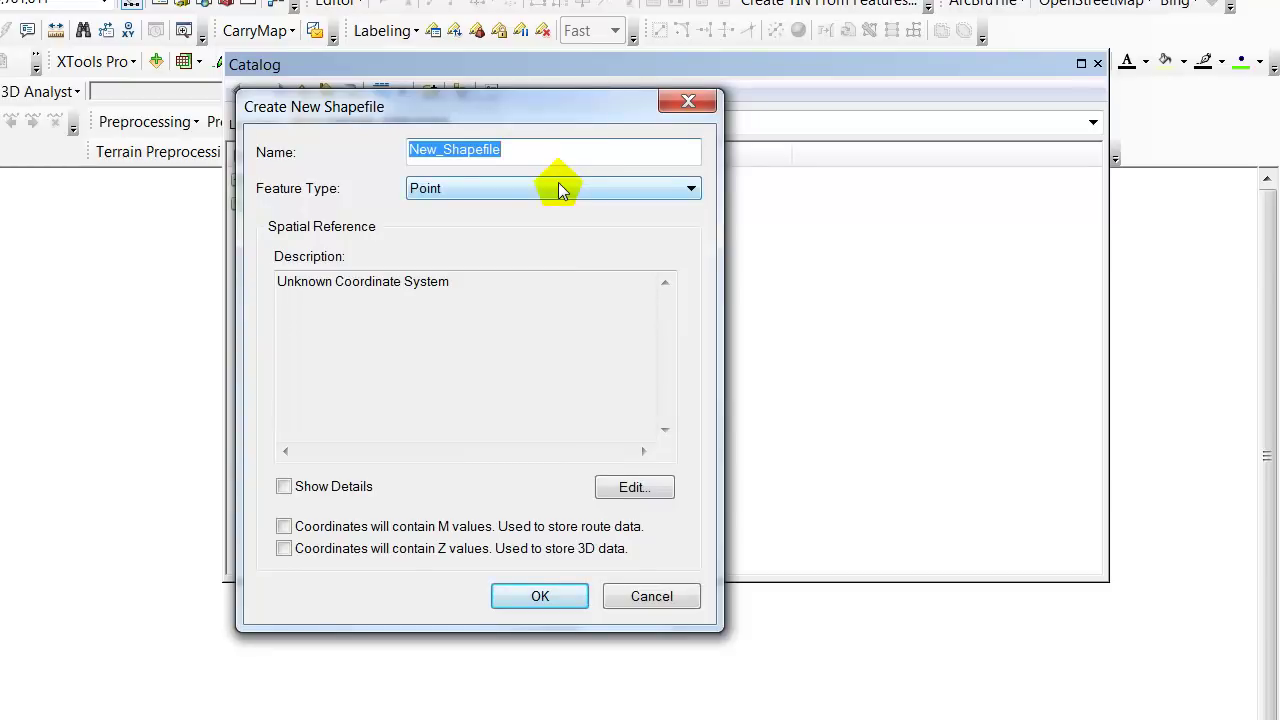
text(CUADRAS)
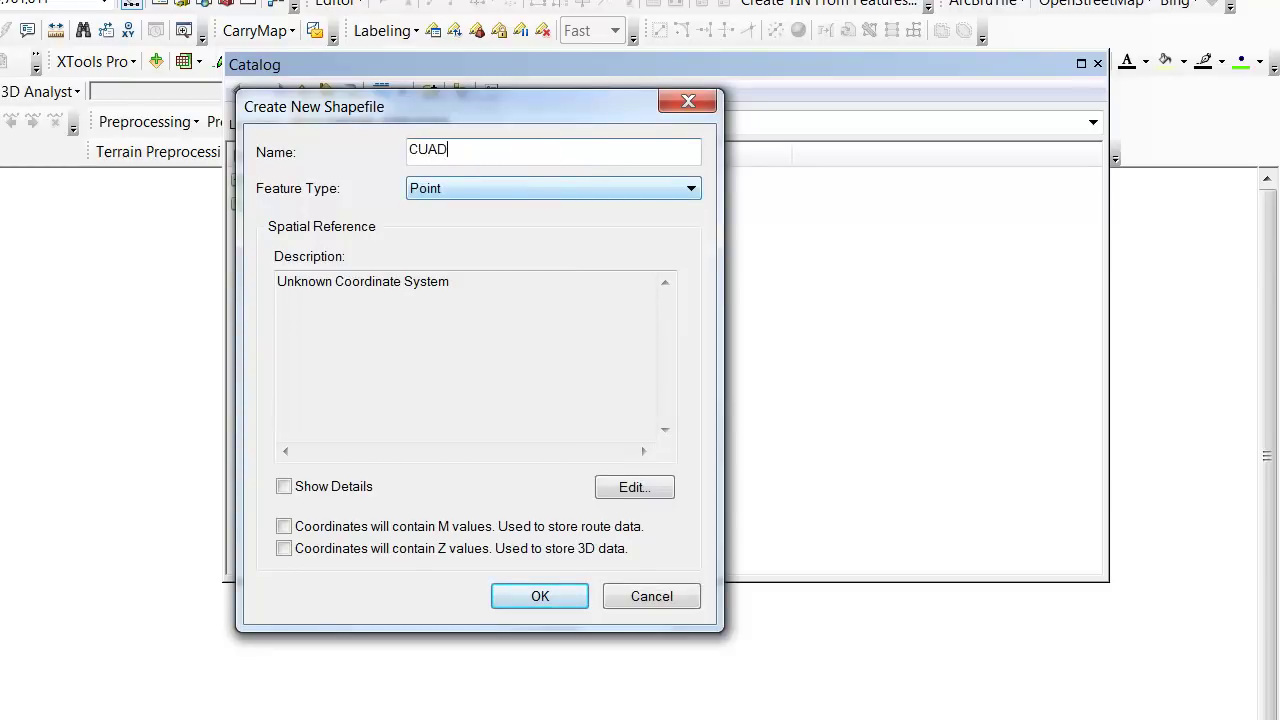
click(690, 188)
click(483, 240)
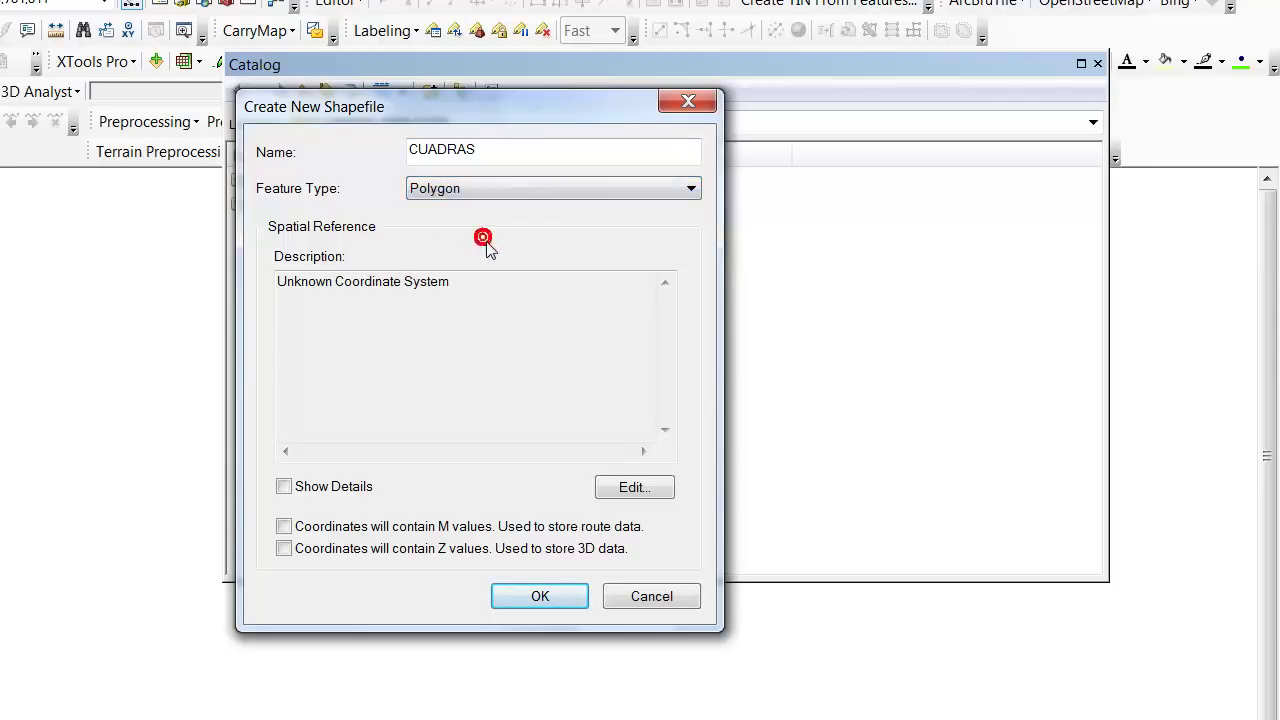
Step: Give CUADRAS the projected WGS 1984 UTM Zone 17S coordinate system from the Southern Hemisphere group and create the shapefile
click(612, 487)
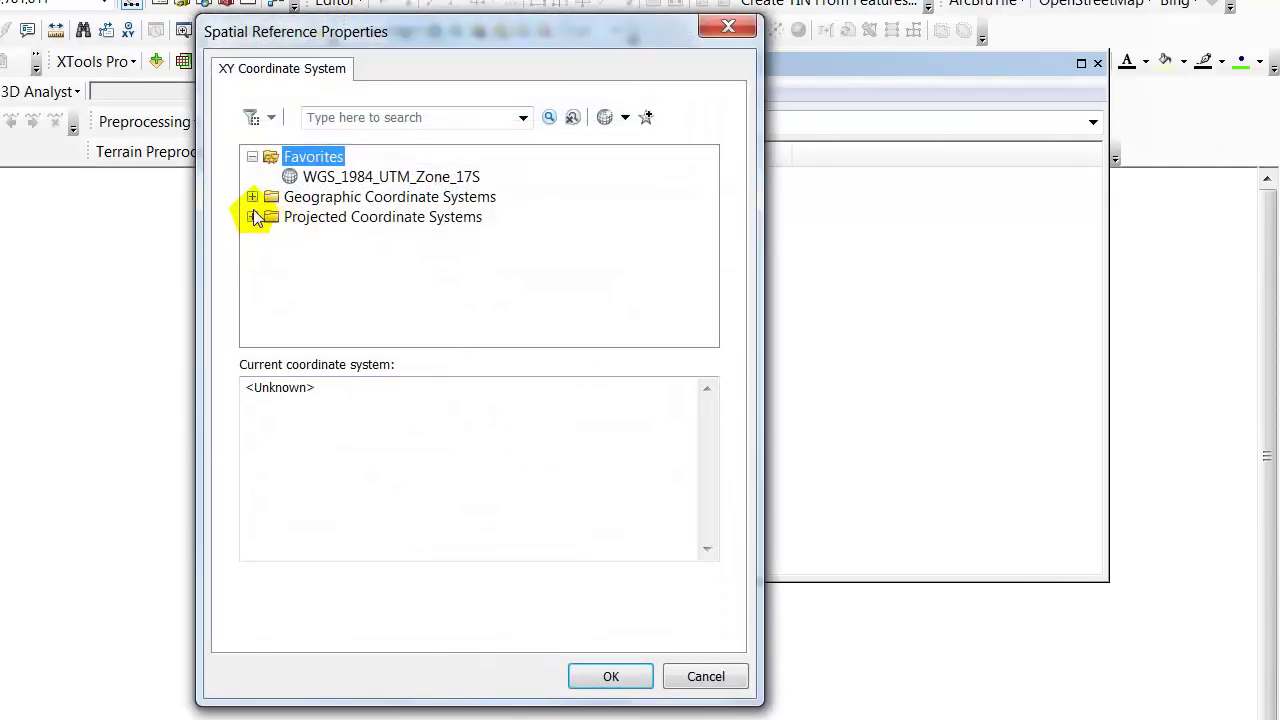
click(252, 217)
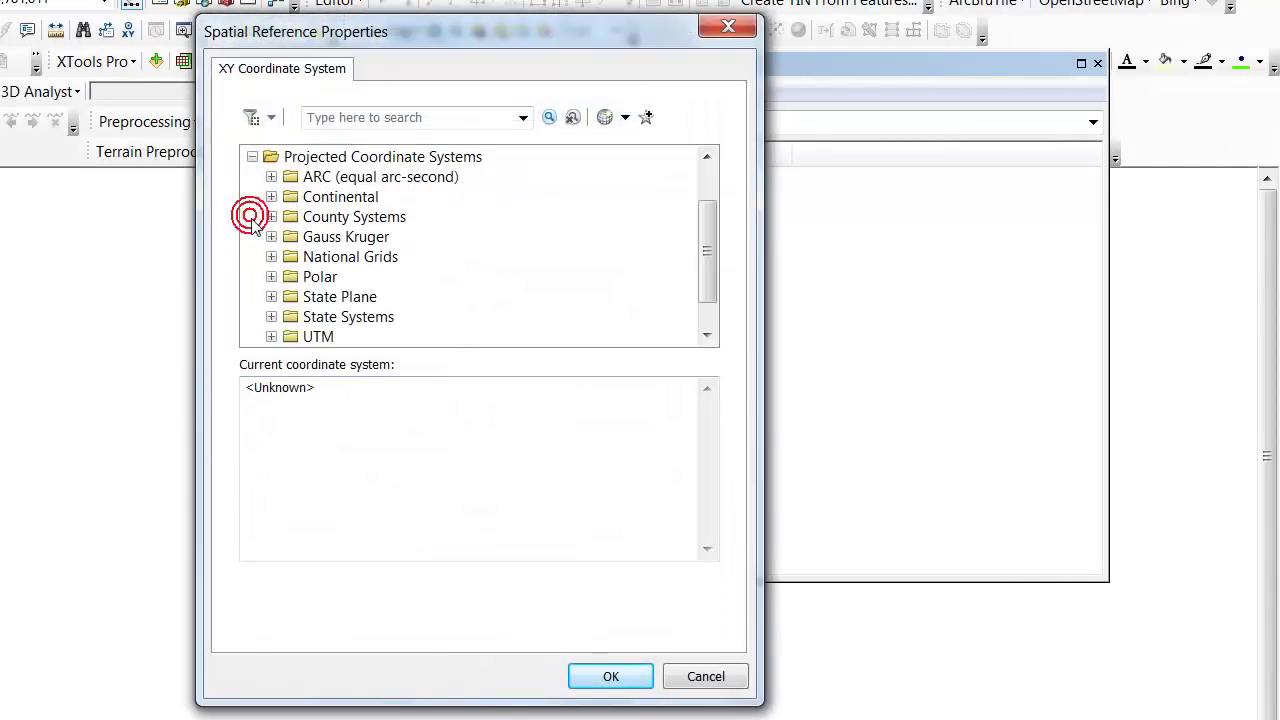
click(271, 336)
drag(716, 255, 708, 300)
click(290, 296)
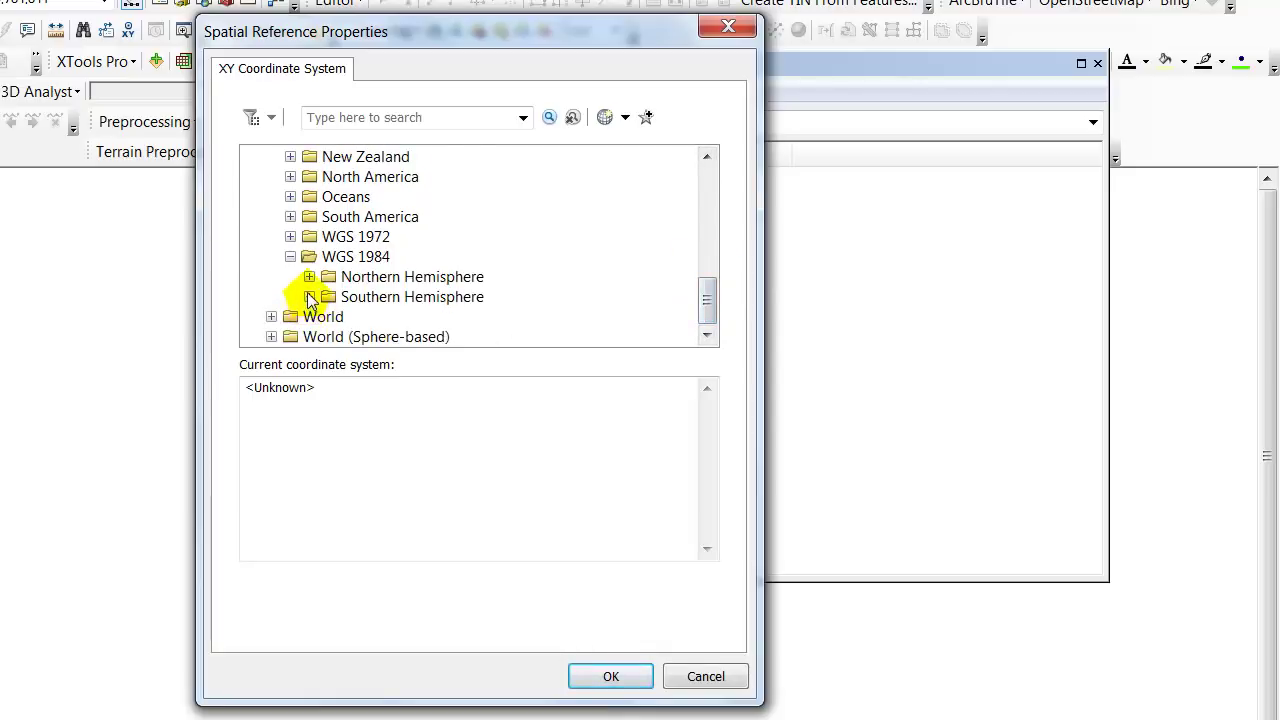
click(309, 297)
click(707, 337)
drag(707, 340, 706, 337)
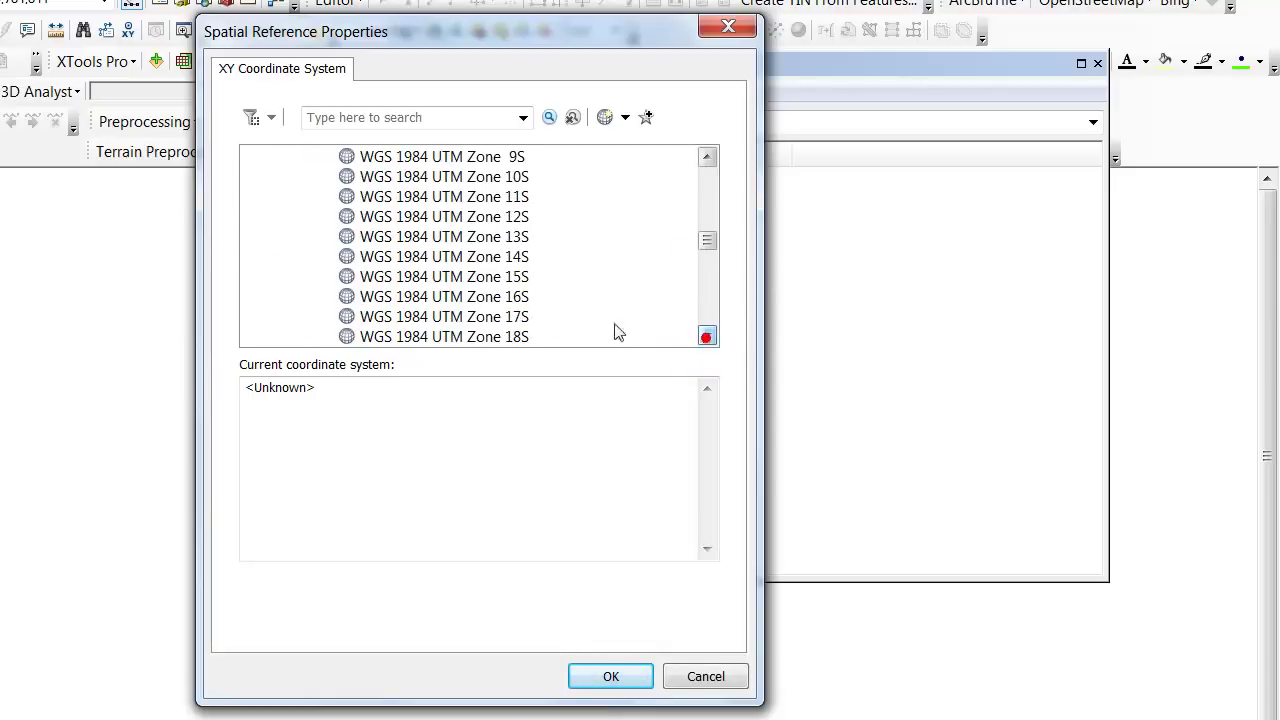
click(518, 316)
click(609, 676)
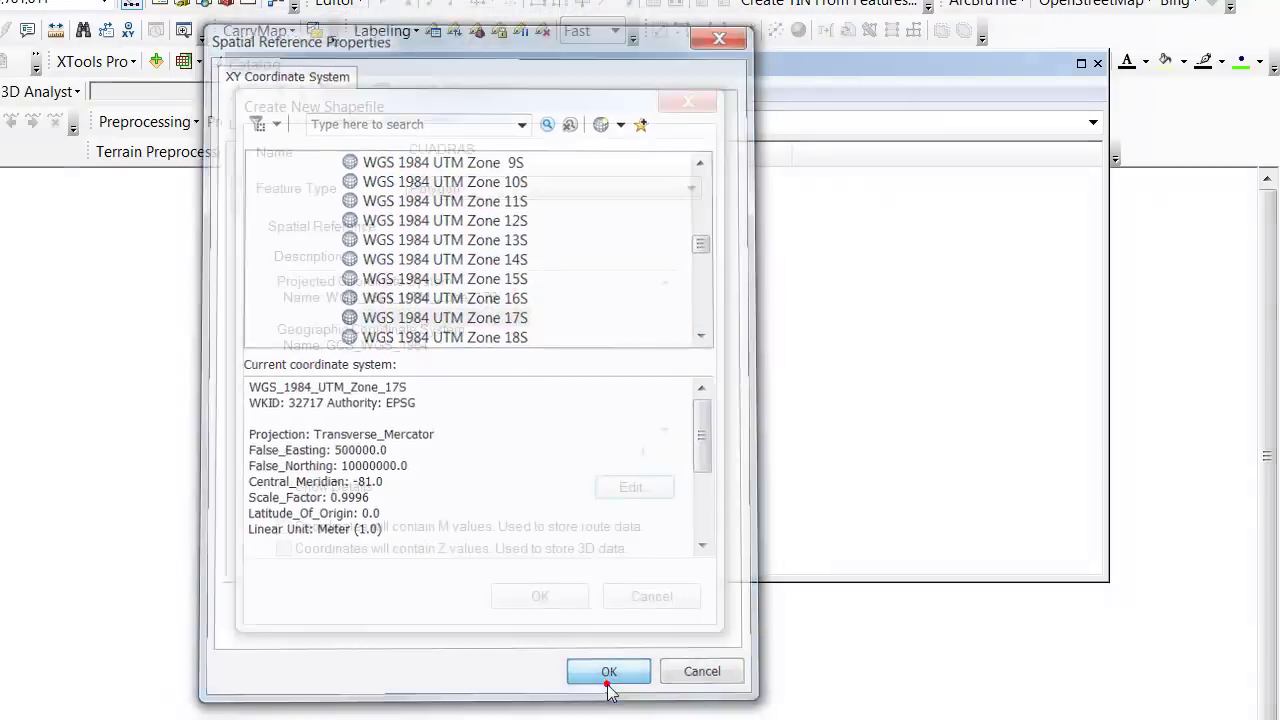
click(559, 596)
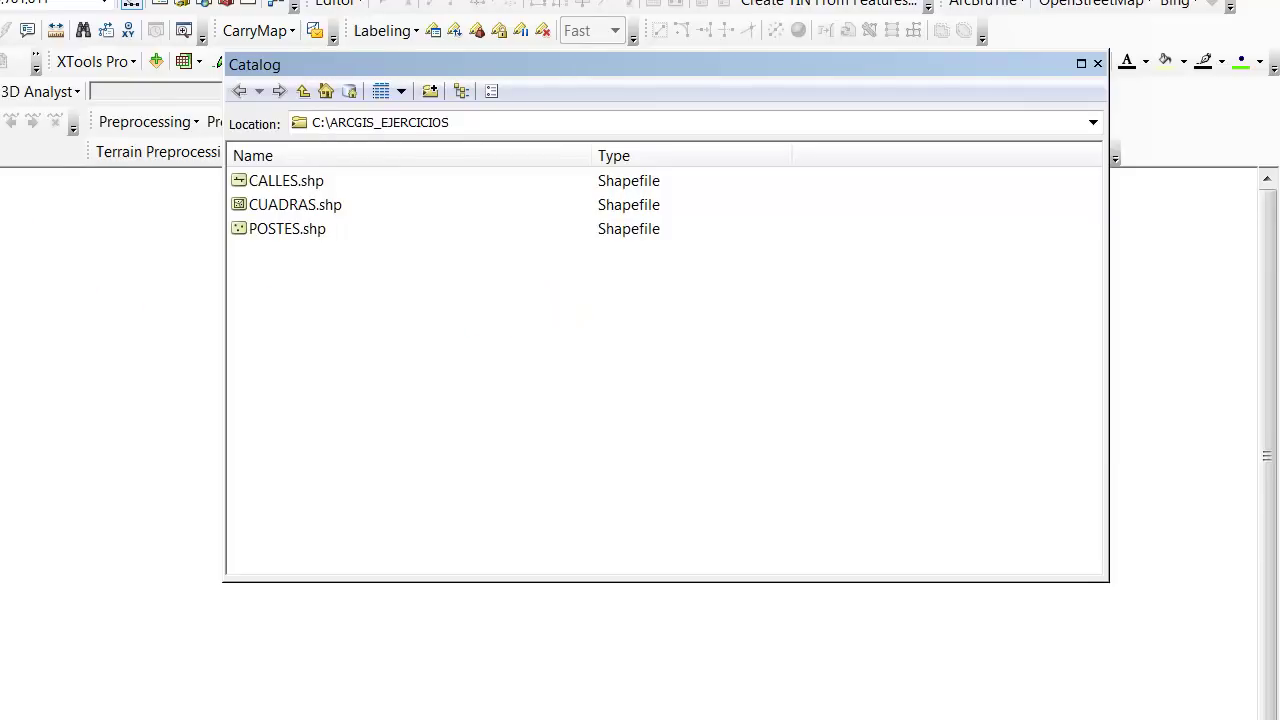
Step: Close the Catalog window and start an edit session for the POSTES, CALLES and CUADRAS layers
drag(217, 346, 153, 357)
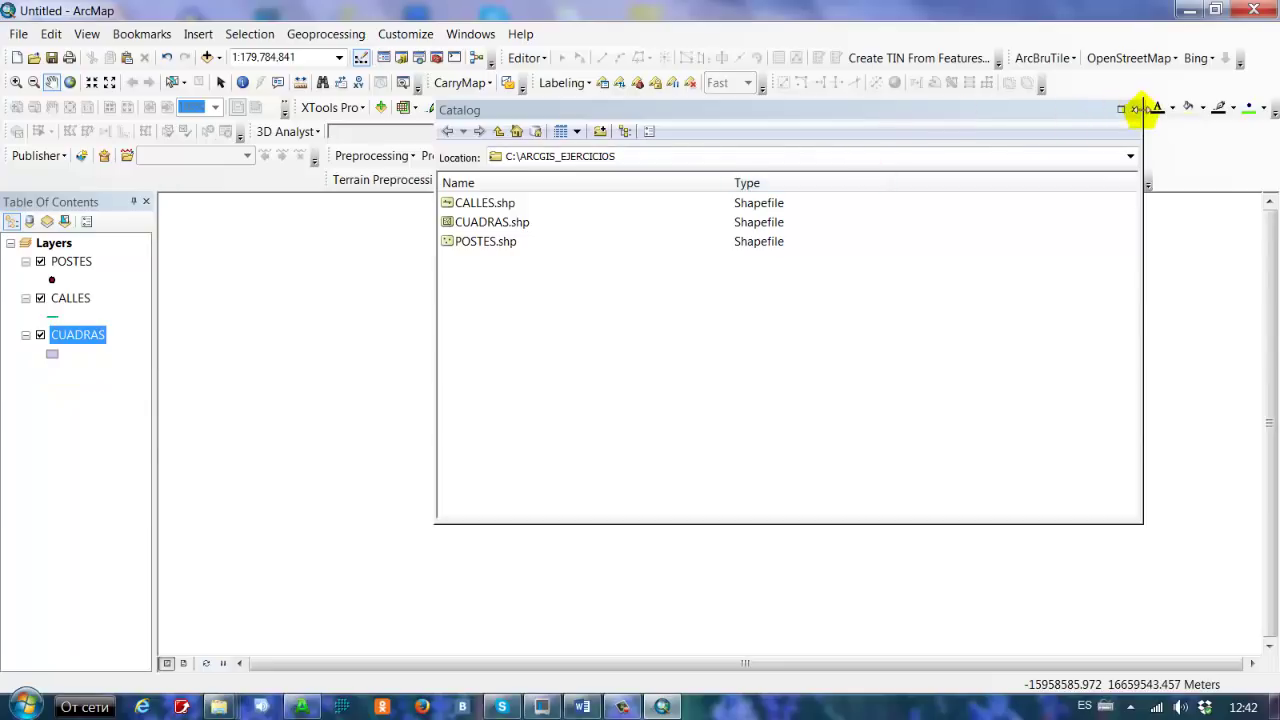
click(1134, 108)
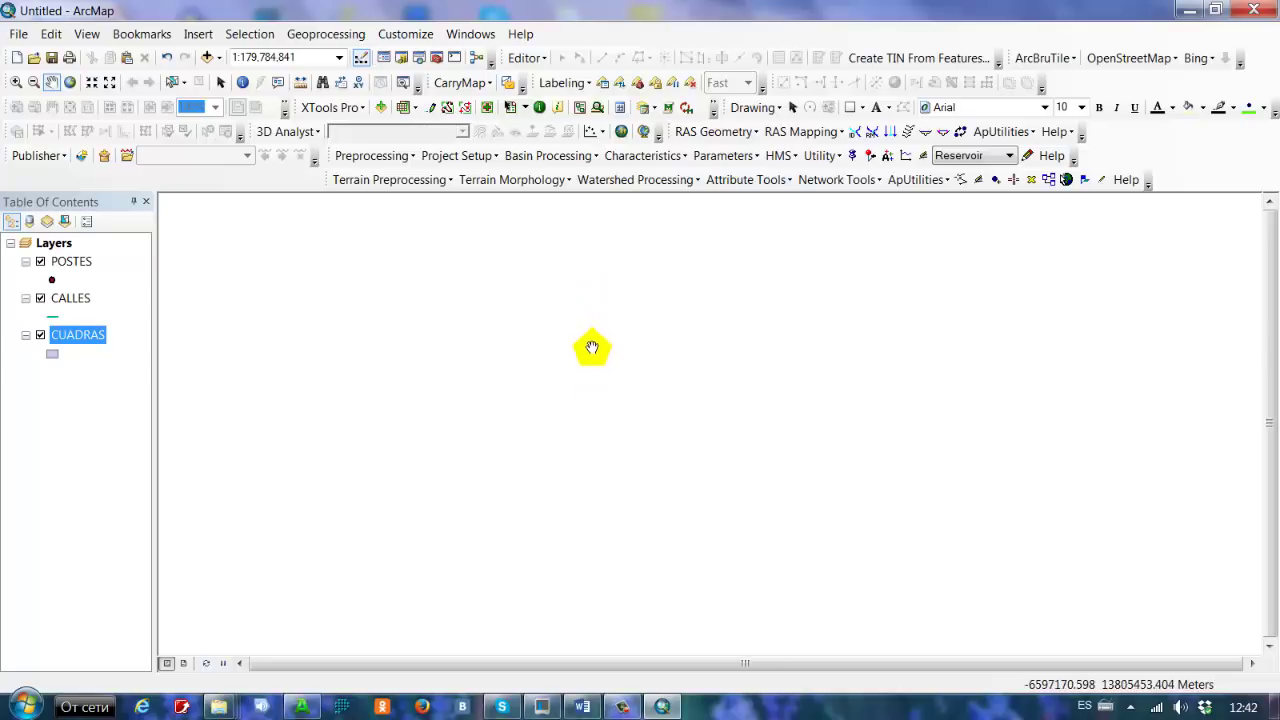
click(527, 59)
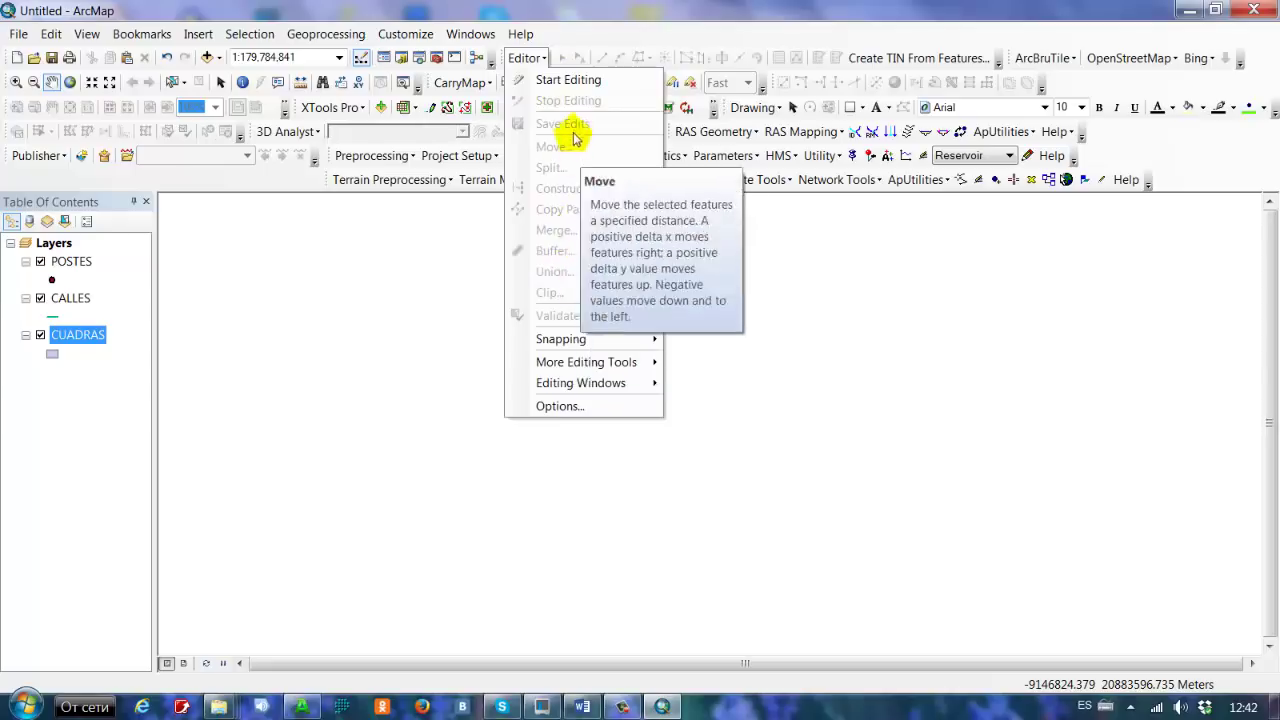
click(573, 80)
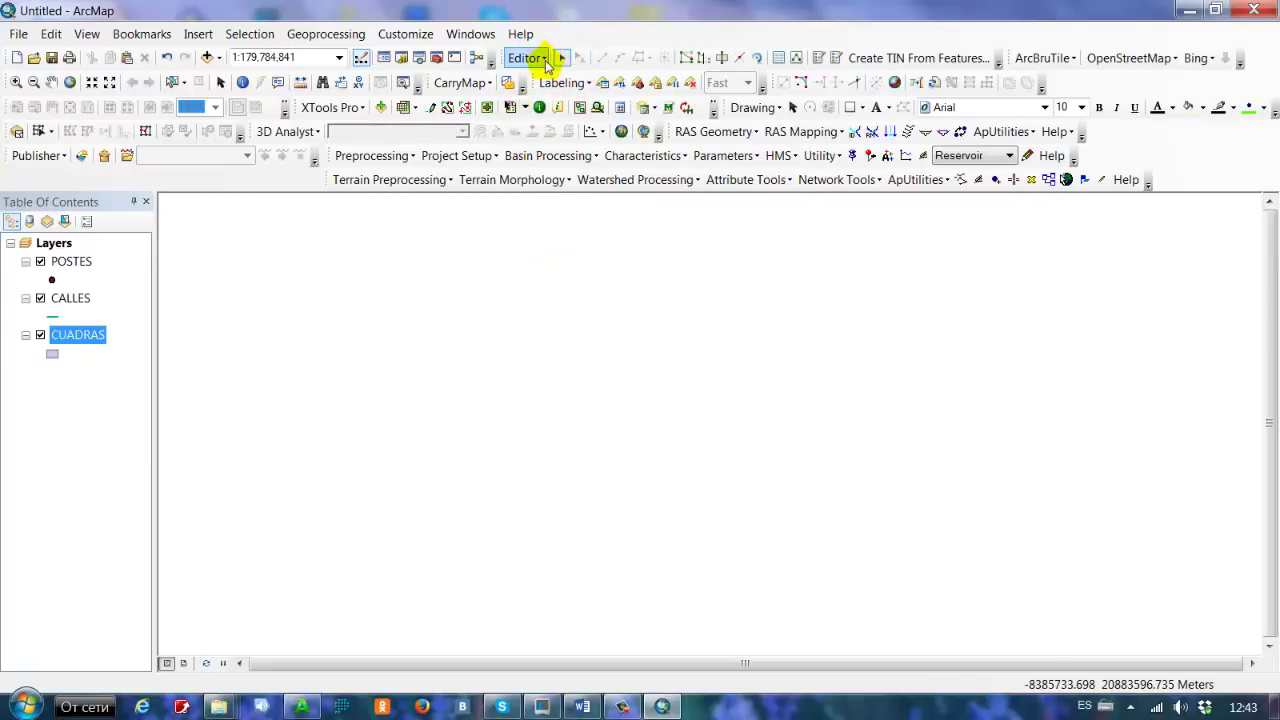
click(545, 60)
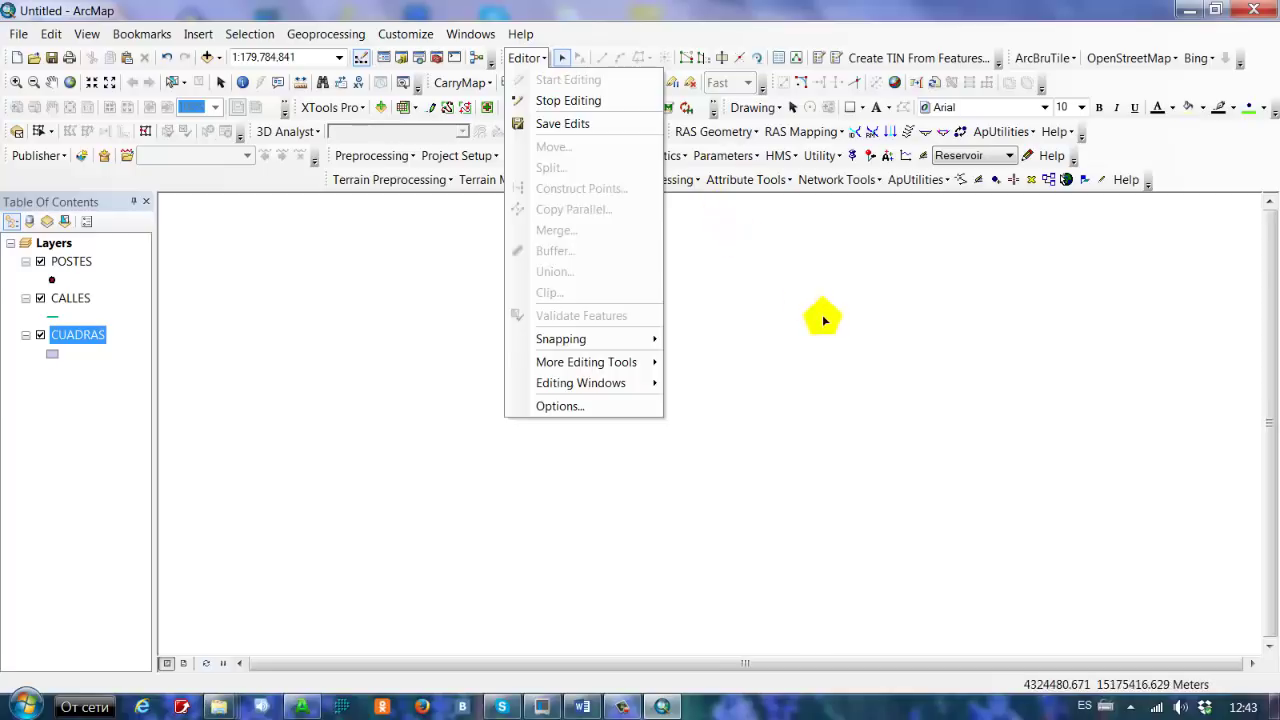
click(826, 320)
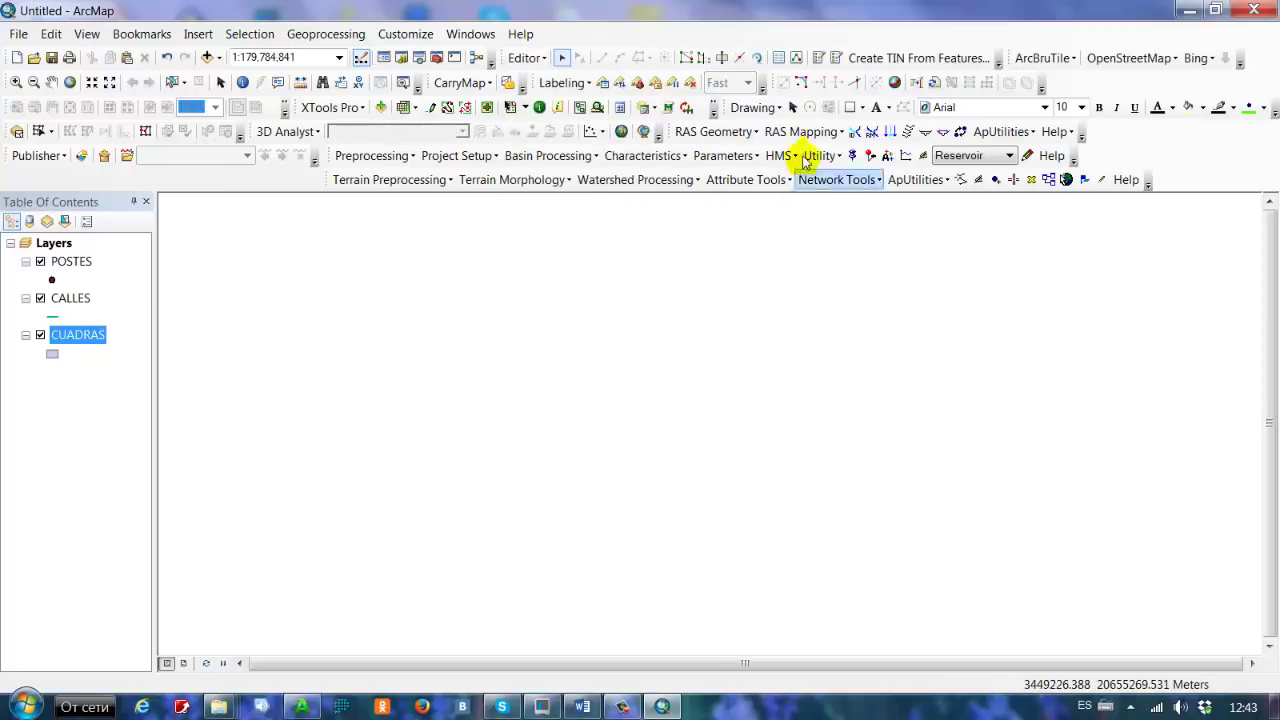
Step: Choose the CUADRAS feature template with the Polygon construction tool, then close the Create Features window
click(835, 59)
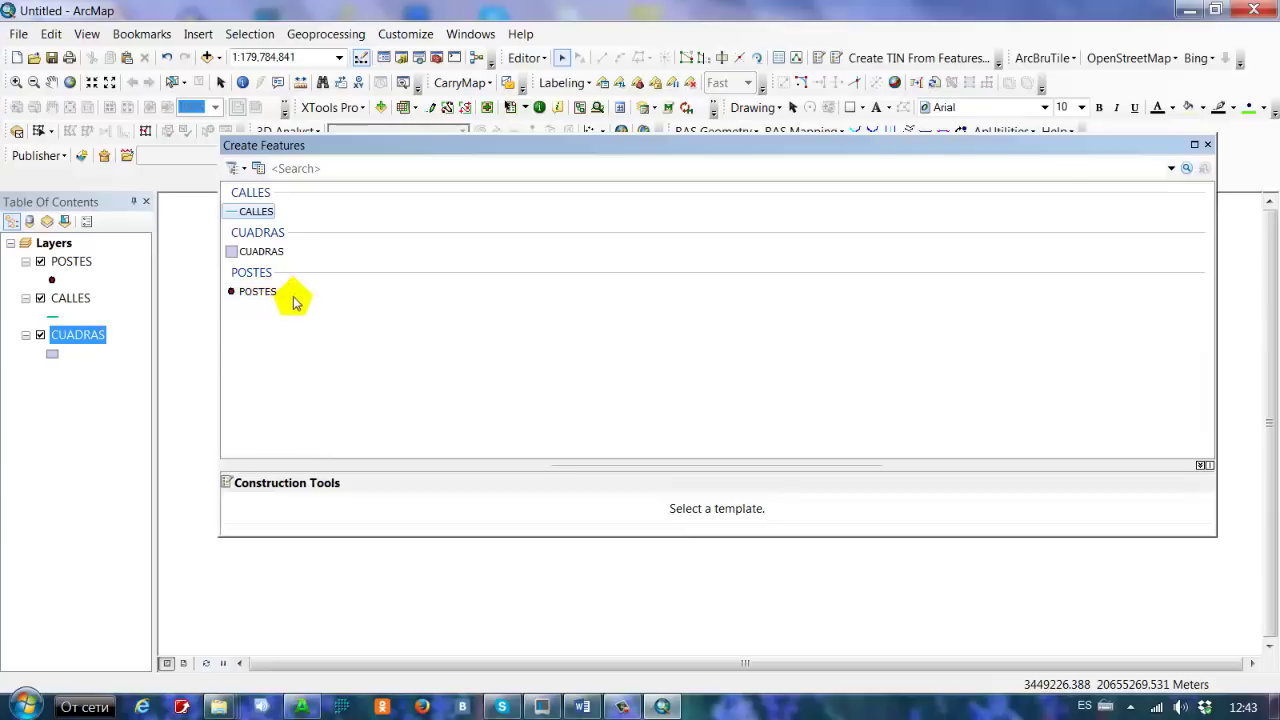
click(260, 256)
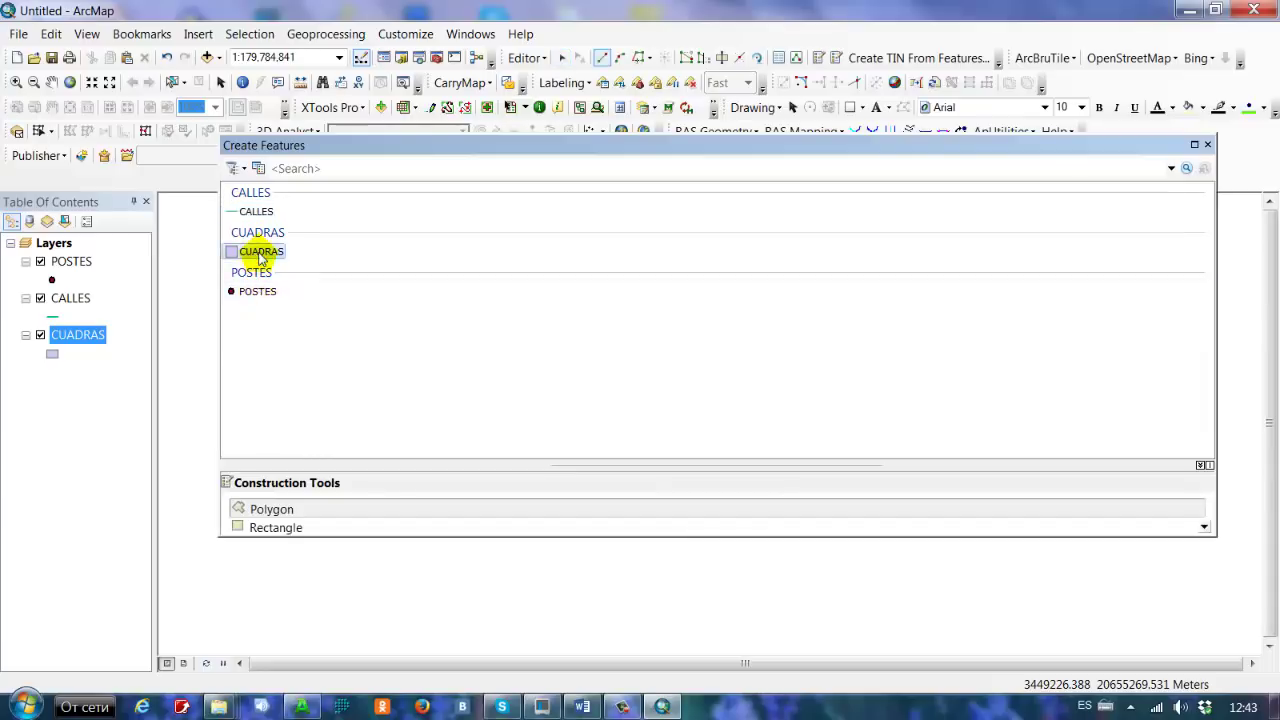
double_click(260, 253)
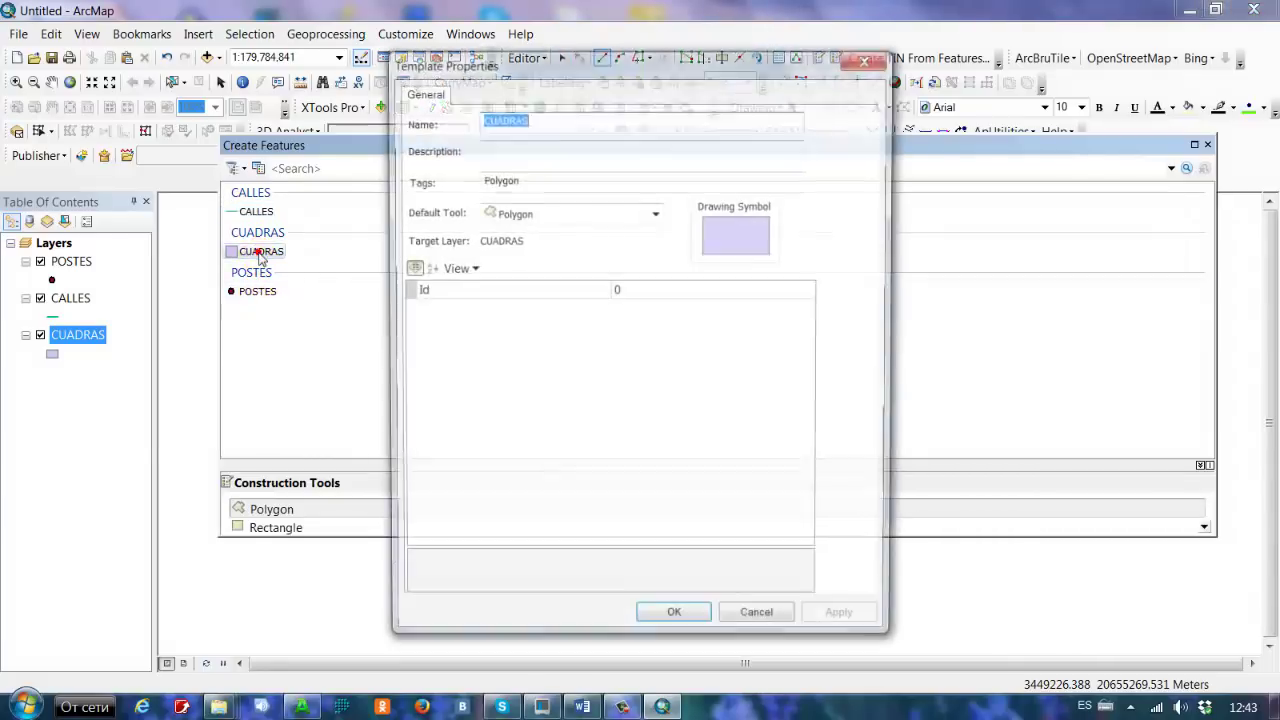
click(675, 624)
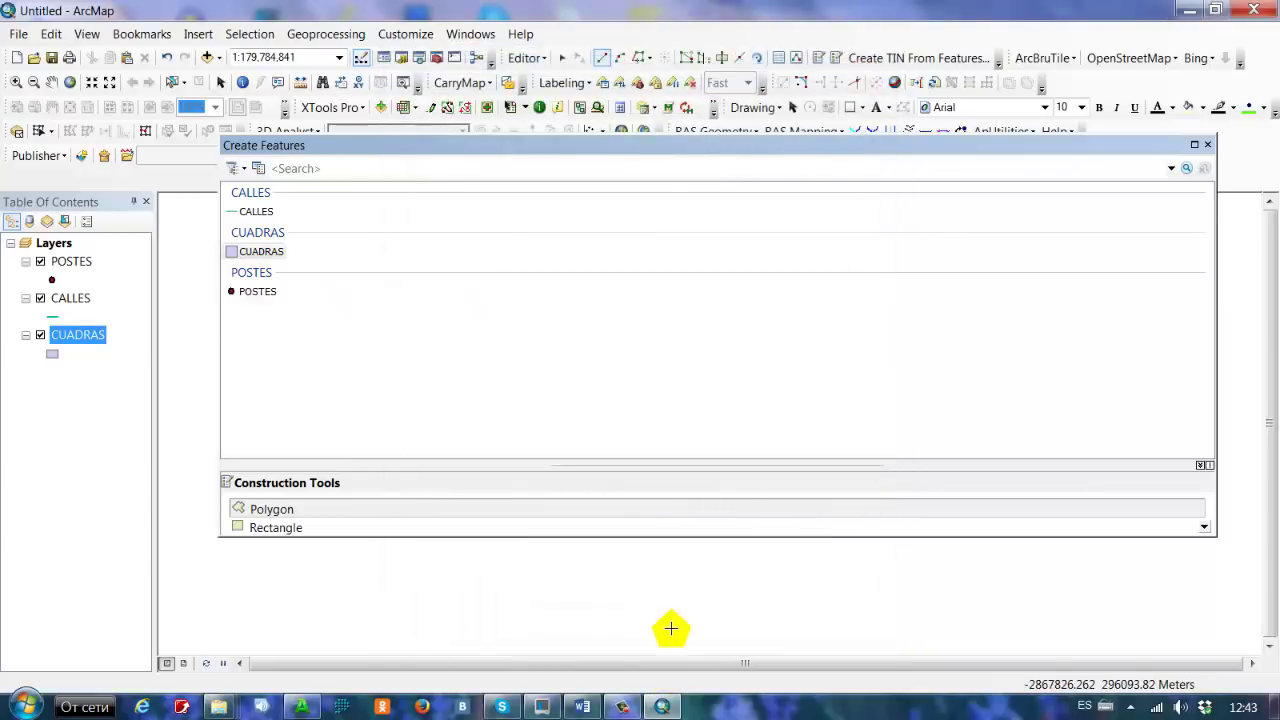
click(1207, 145)
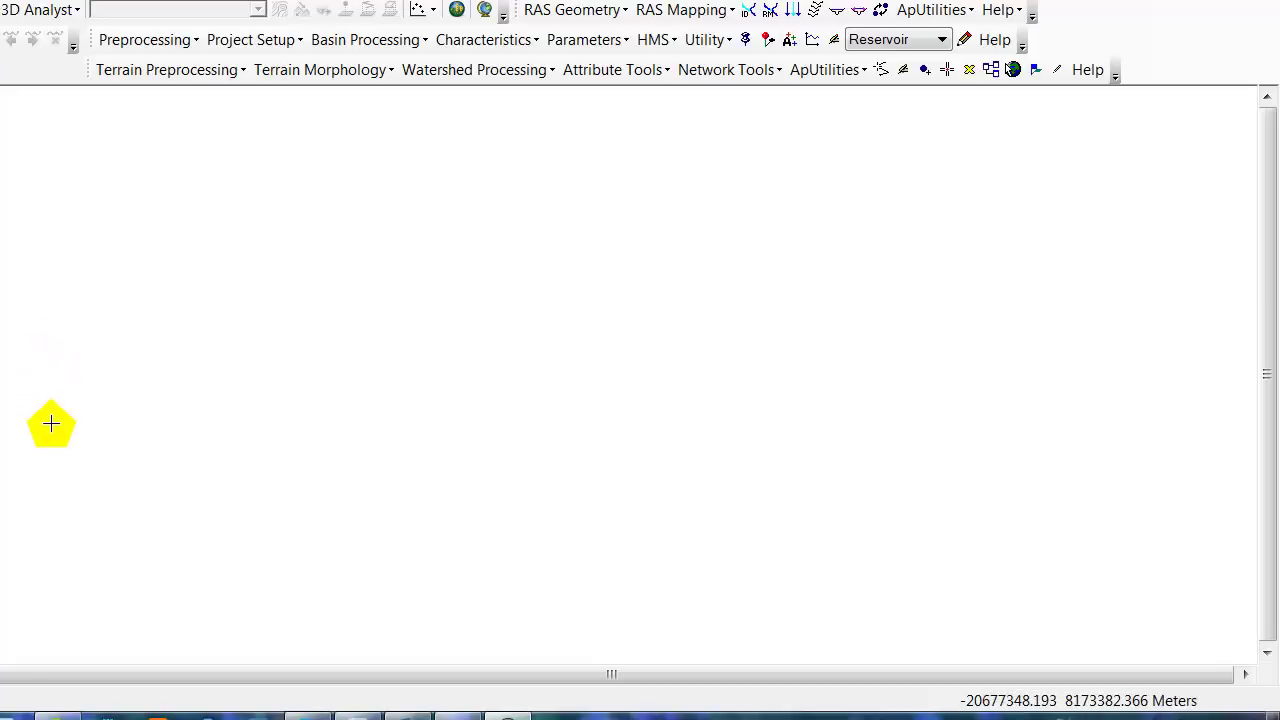
Step: Draw the first CUADRAS block as a tilted four-sided polygon in the western half of the empty map
click(51, 424)
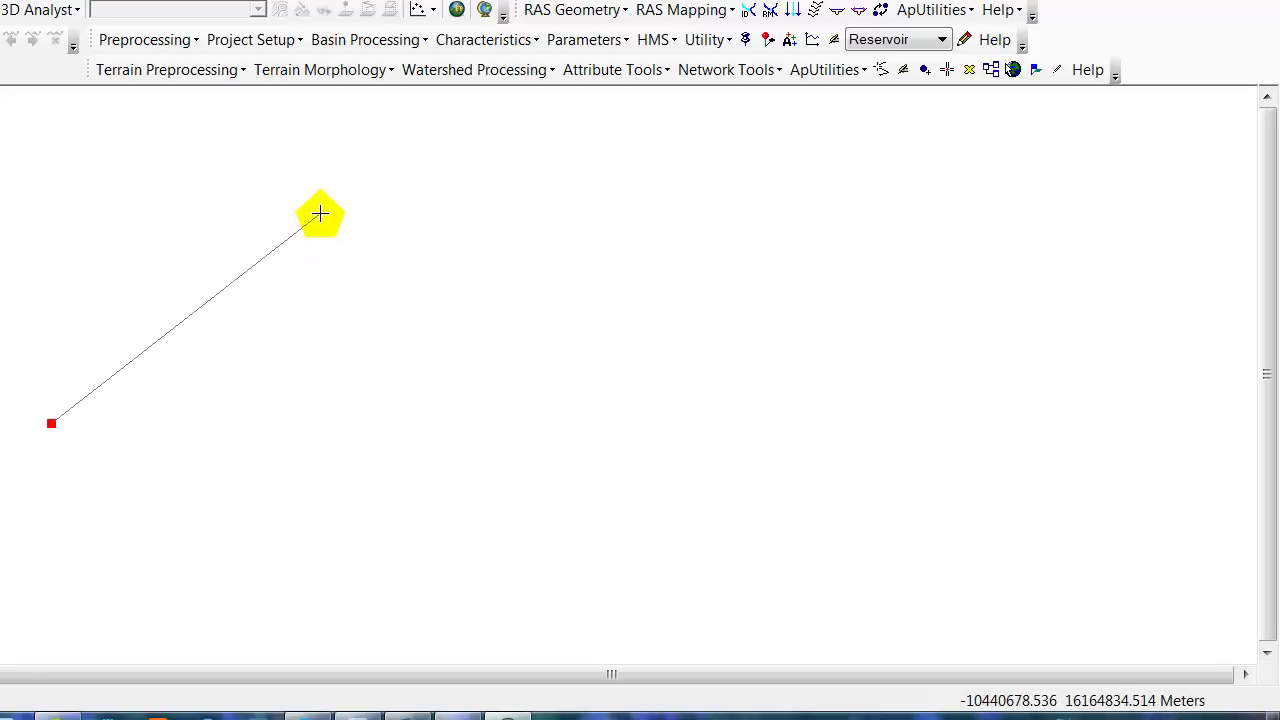
click(319, 213)
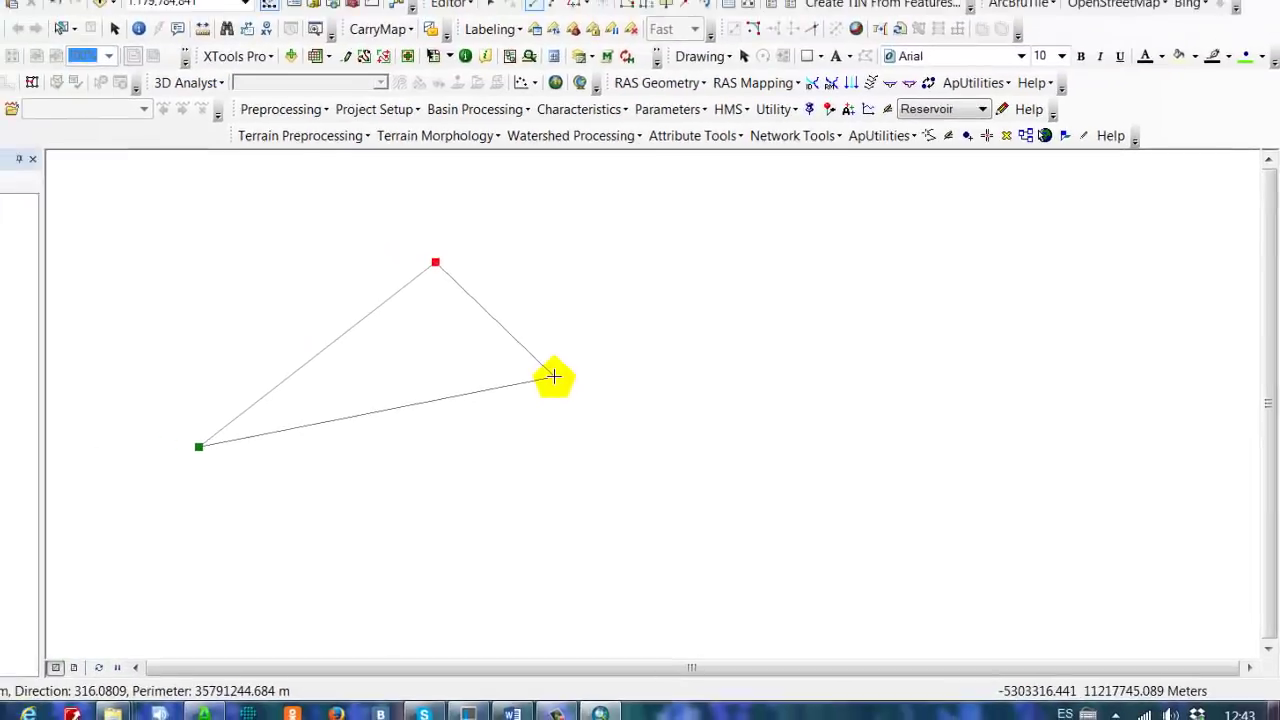
click(553, 377)
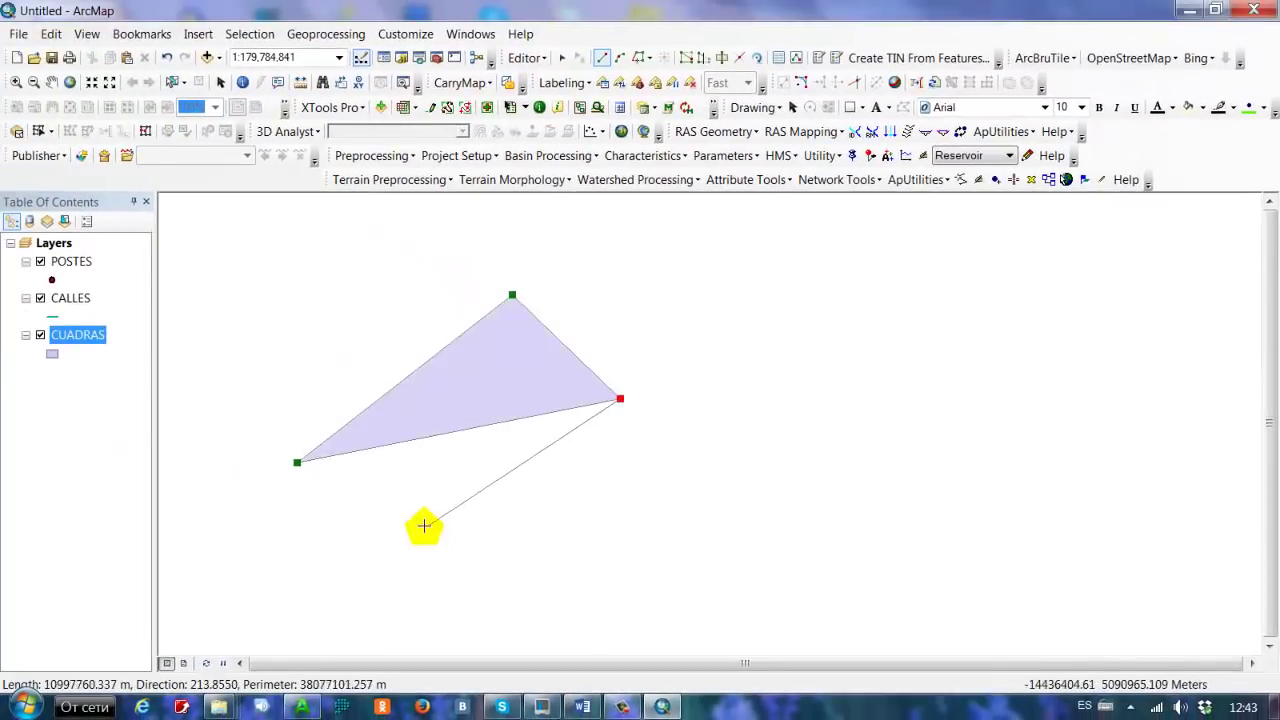
double_click(405, 574)
Step: Draw a second, longer four-sided CUADRAS polygon northeast of the first block, leaving a narrow street gap between them
scroll(611, 489, up, 1)
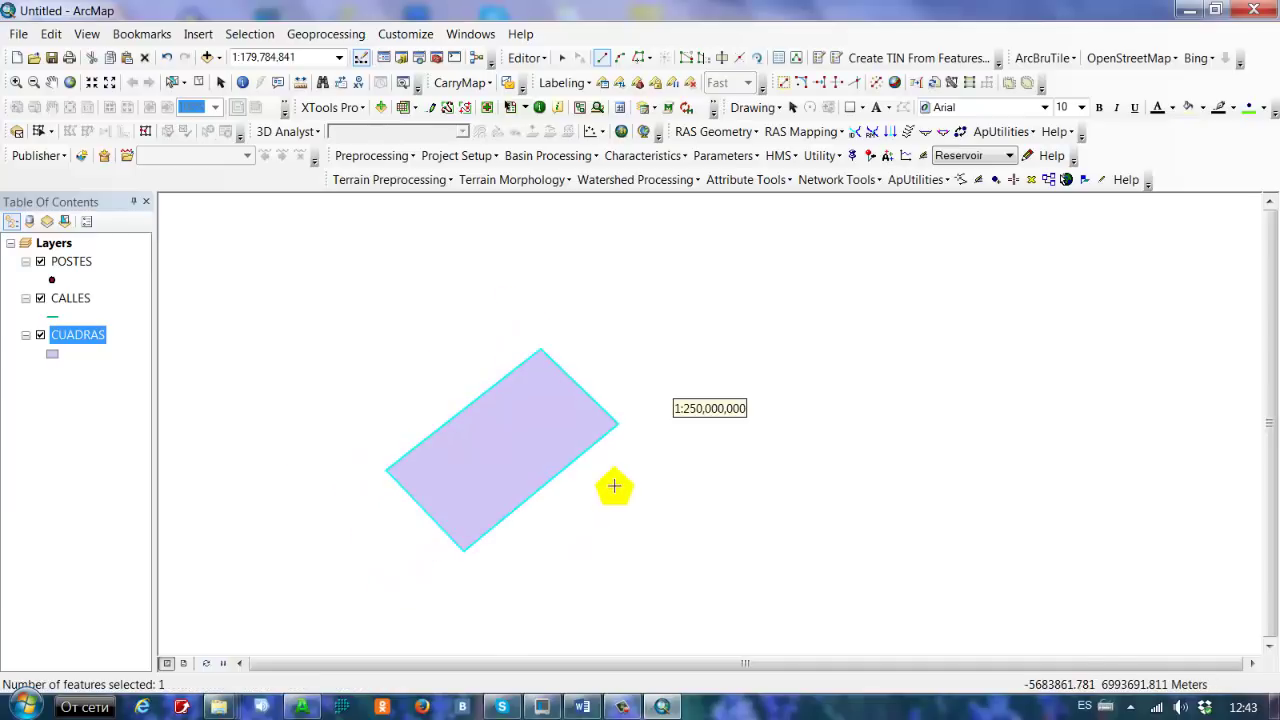
scroll(660, 451, up, 2)
scroll(661, 453, down, 3)
scroll(661, 454, up, 2)
scroll(661, 454, down, 1)
scroll(661, 454, up, 1)
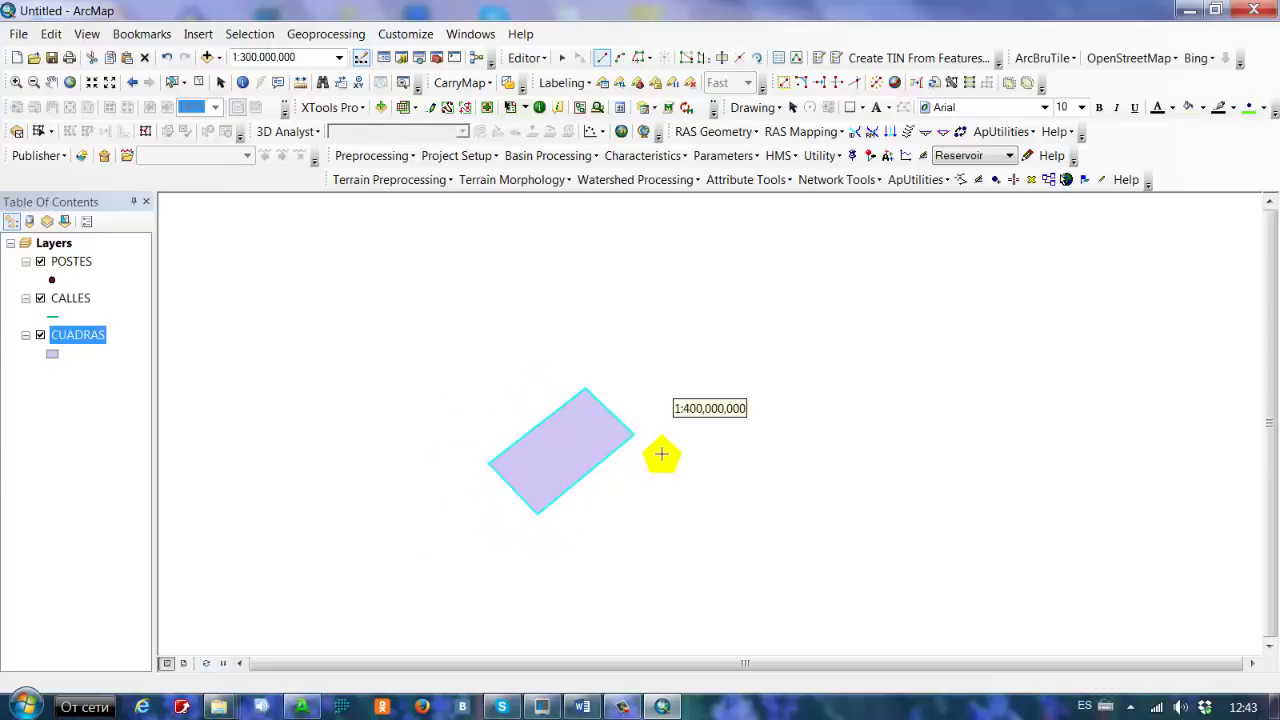
mouse_move(707, 441)
mouse_down()
mouse_move(533, 483)
mouse_move(706, 462)
mouse_up()
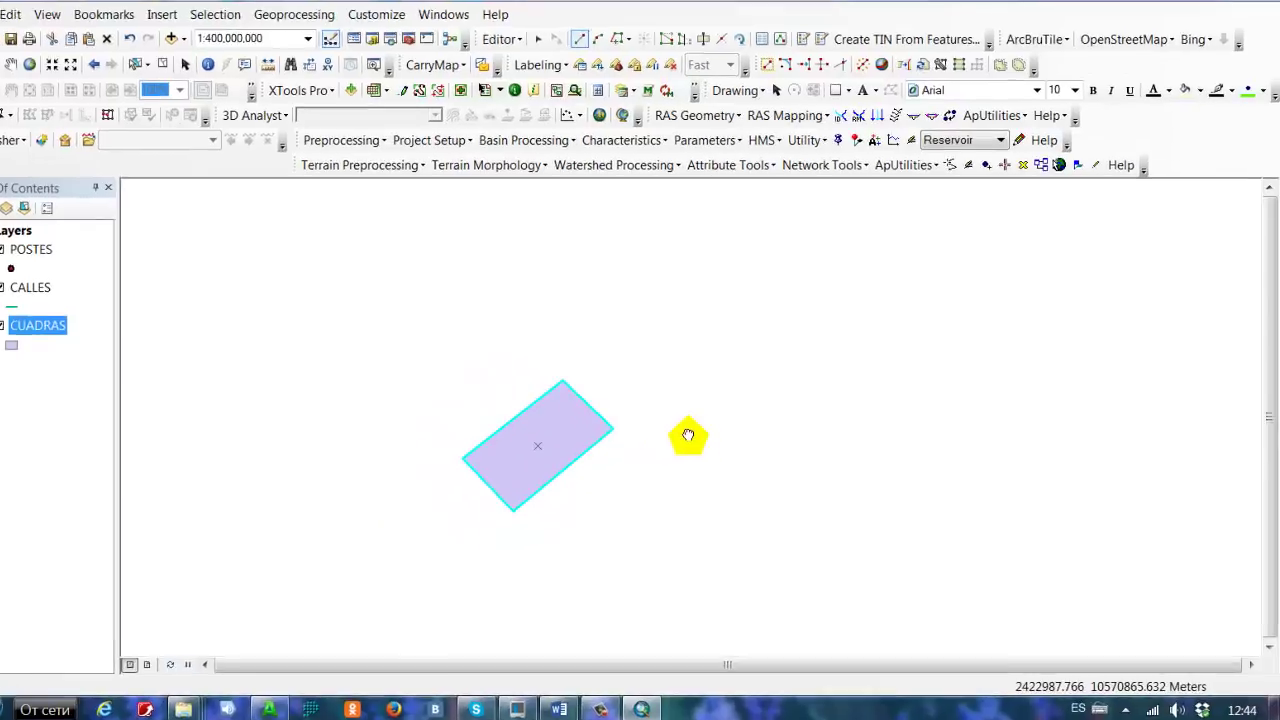
drag(562, 422, 431, 474)
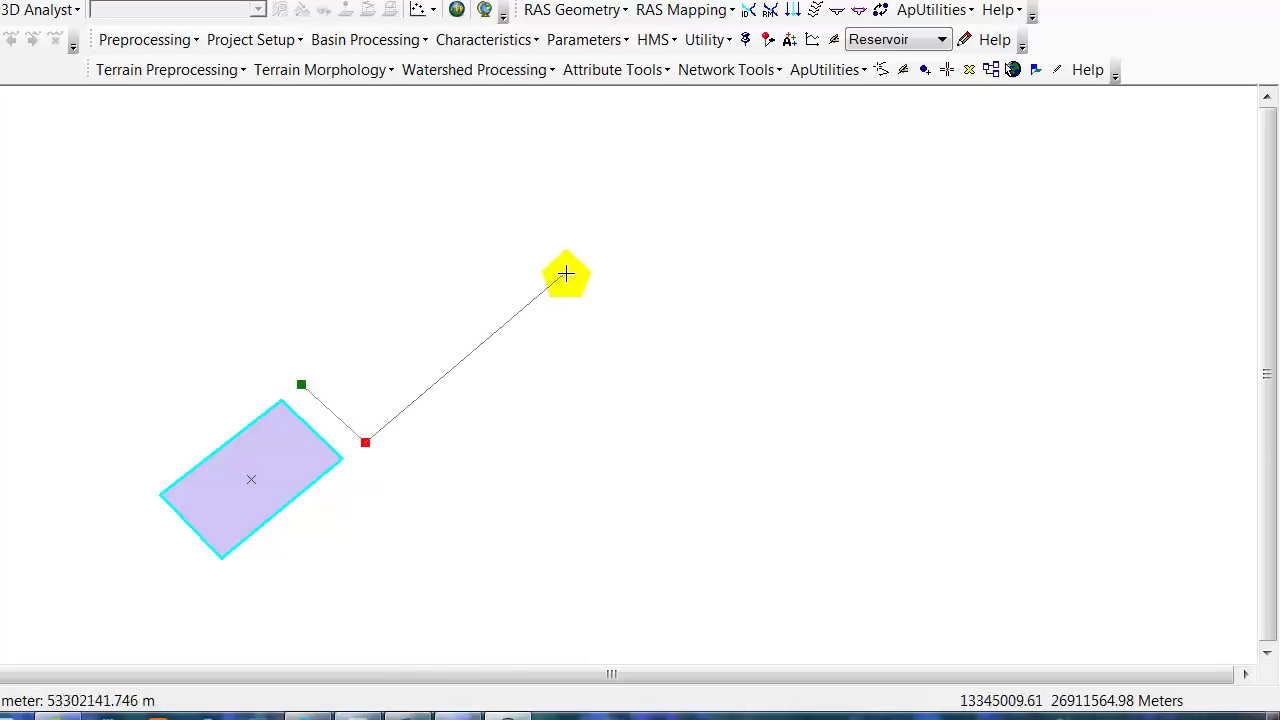
click(572, 264)
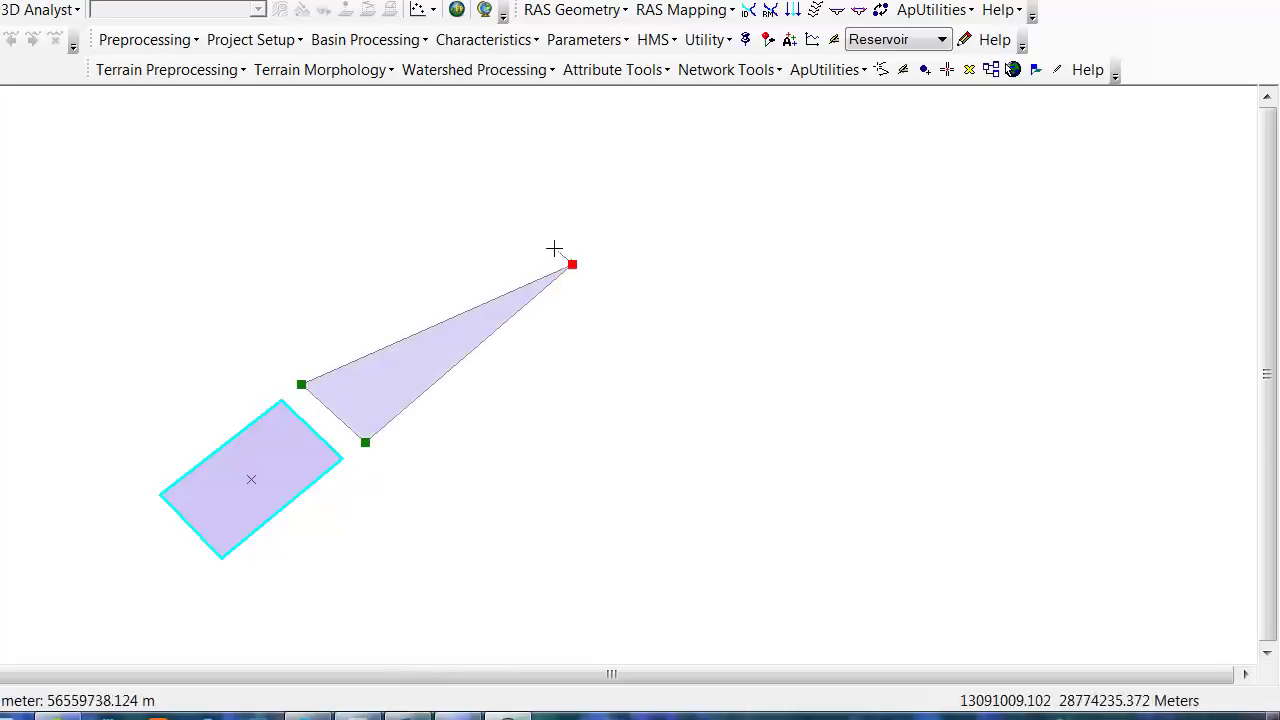
click(514, 199)
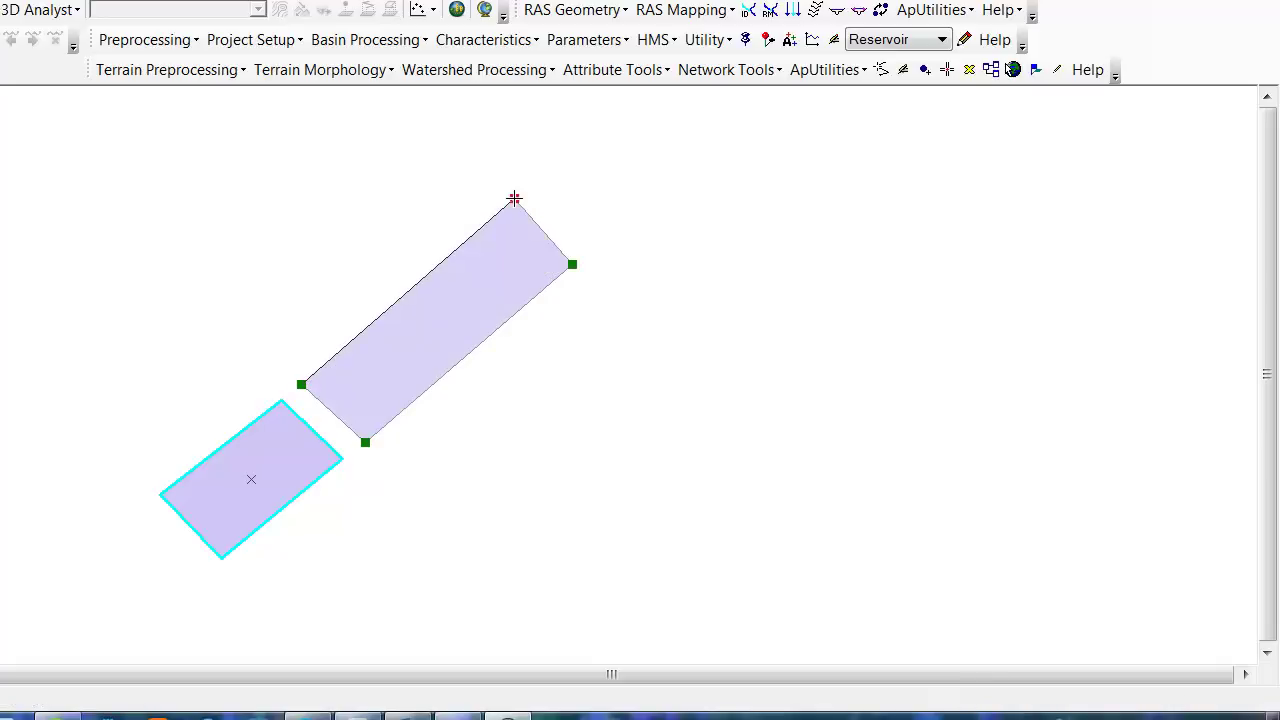
double_click(410, 290)
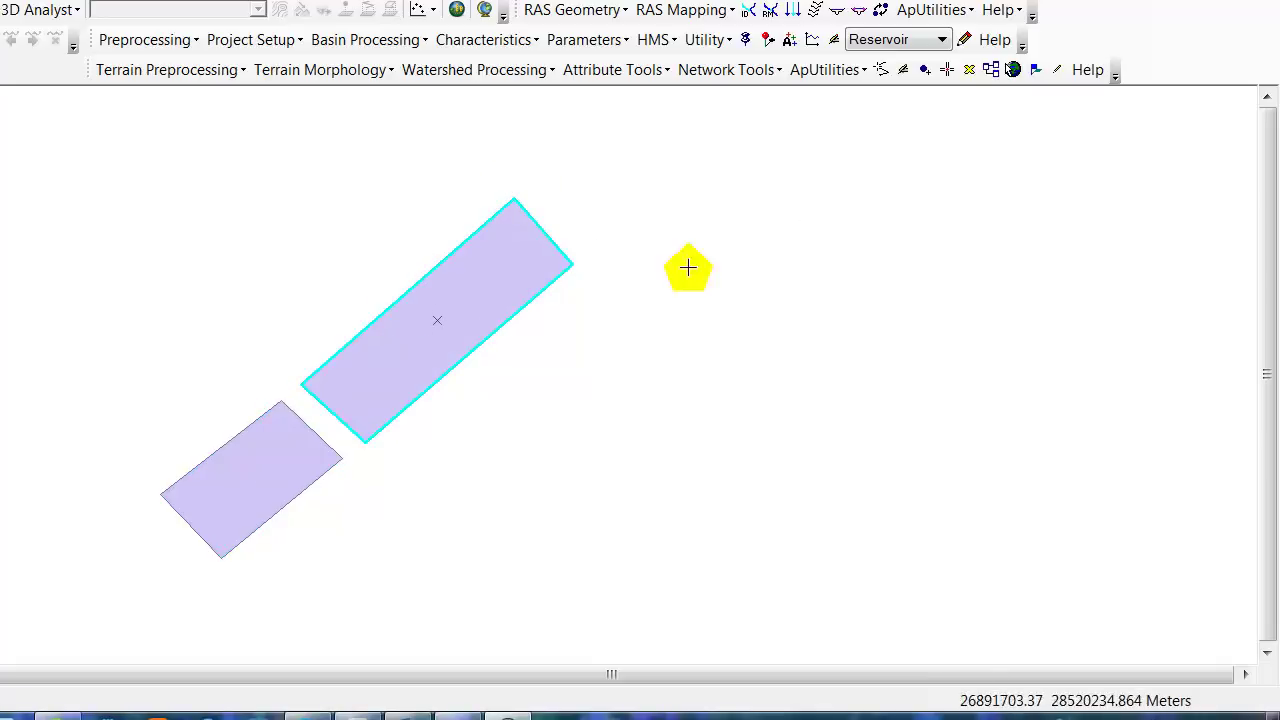
Step: Draw a third four-sided CUADRAS polygon southeast of the first block, leaving a street gap along its lower edge
scroll(605, 335, up, 3)
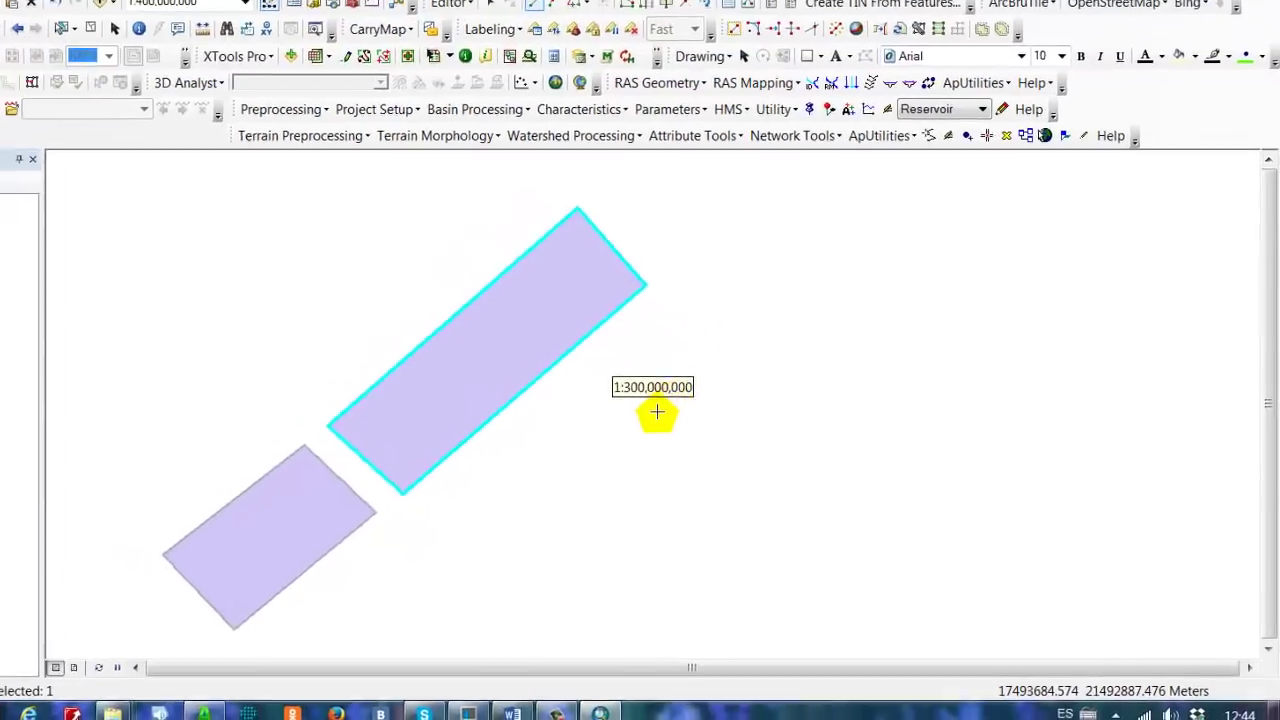
scroll(560, 375, down, 4)
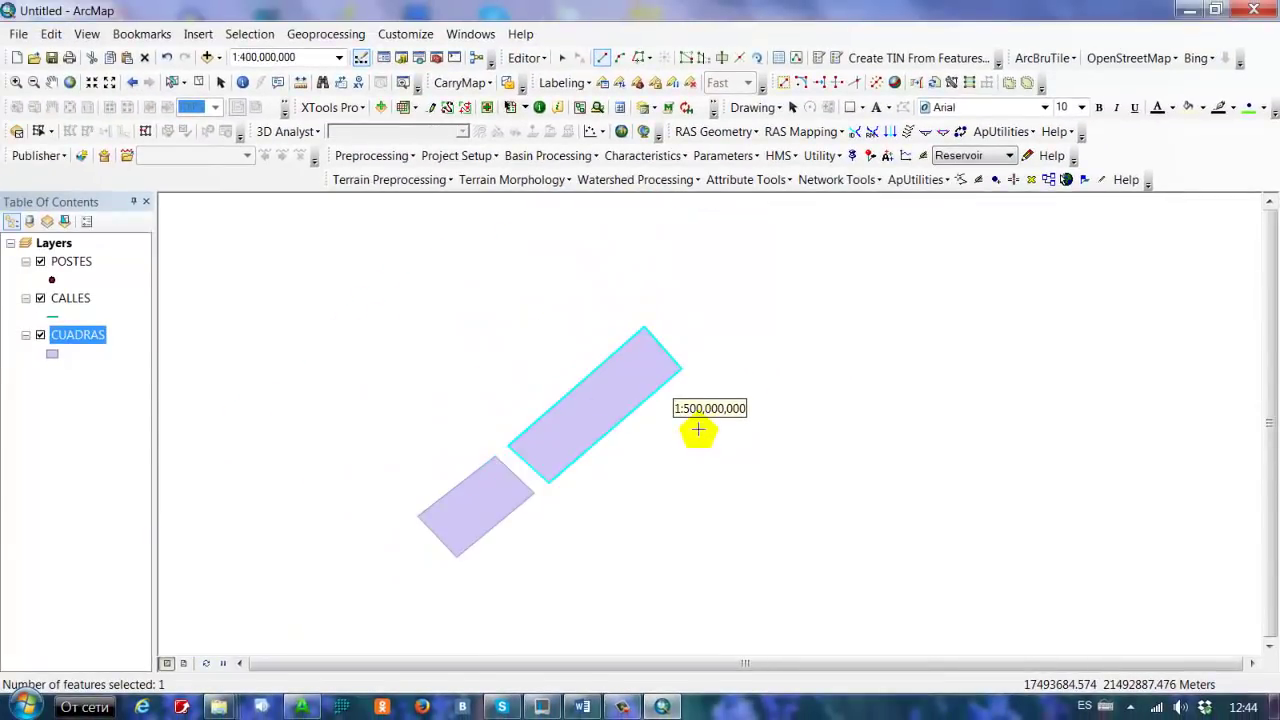
drag(737, 503, 706, 409)
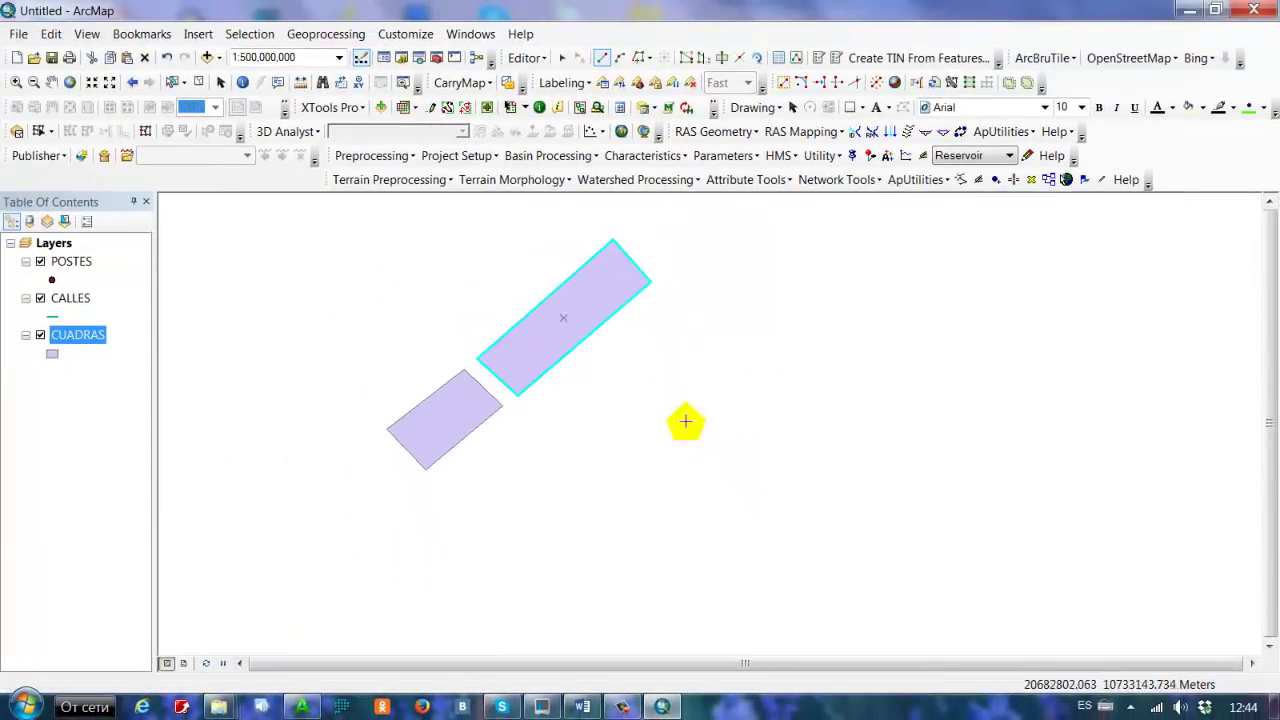
click(438, 487)
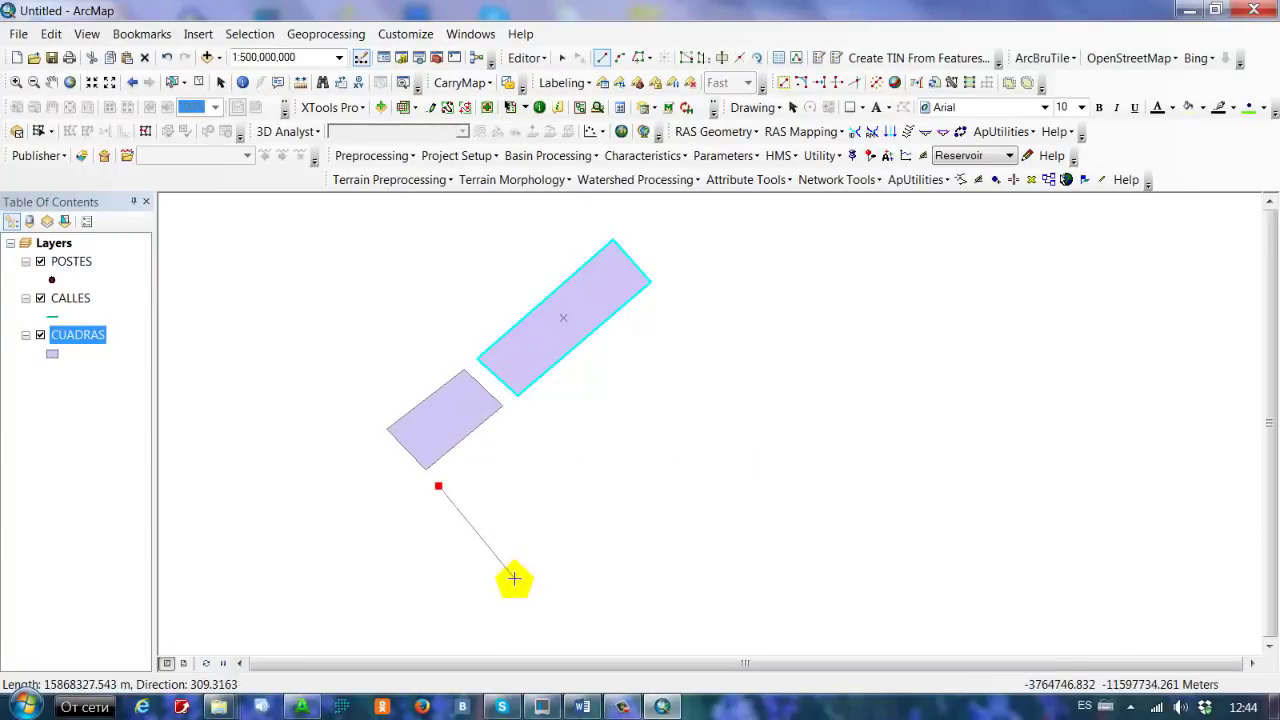
click(544, 597)
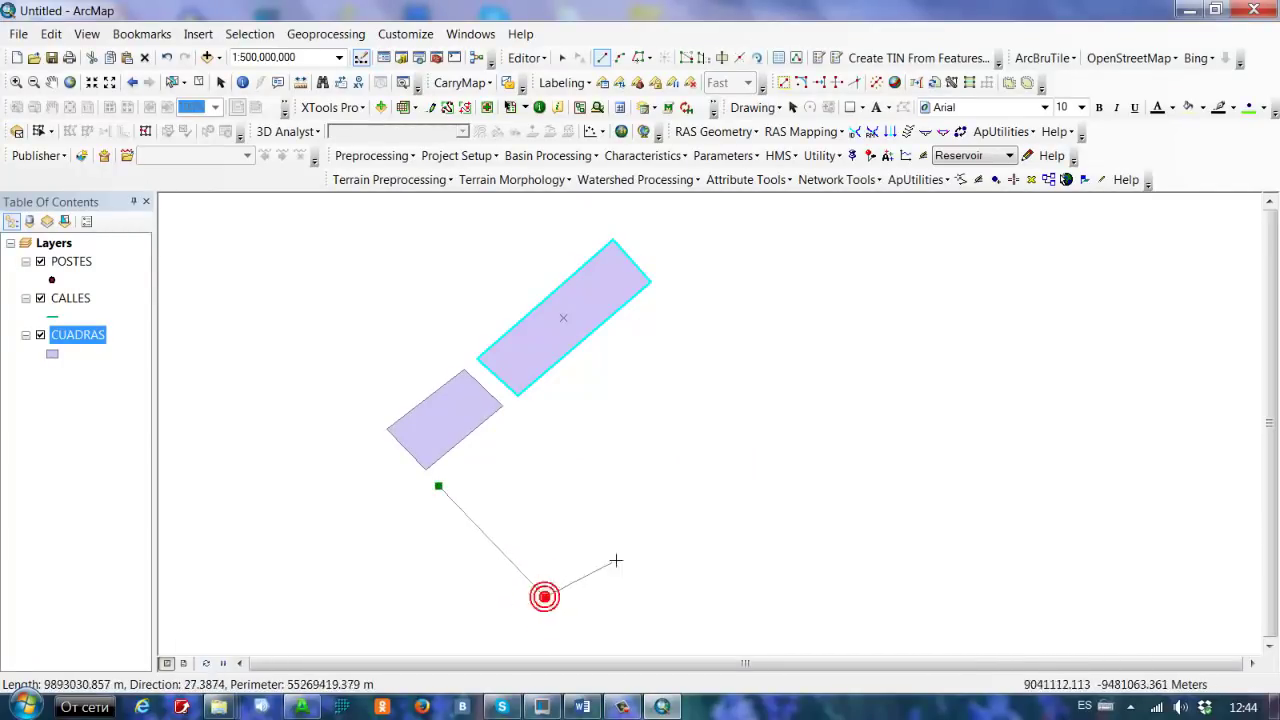
click(633, 519)
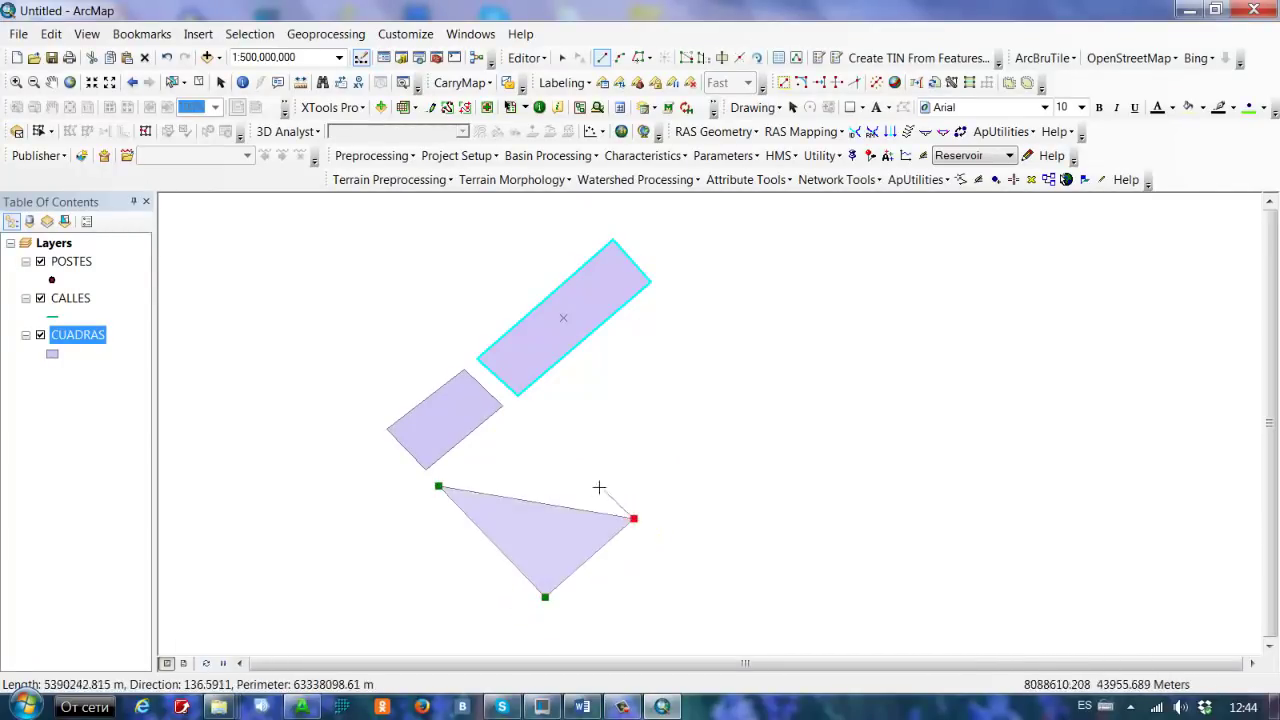
double_click(513, 424)
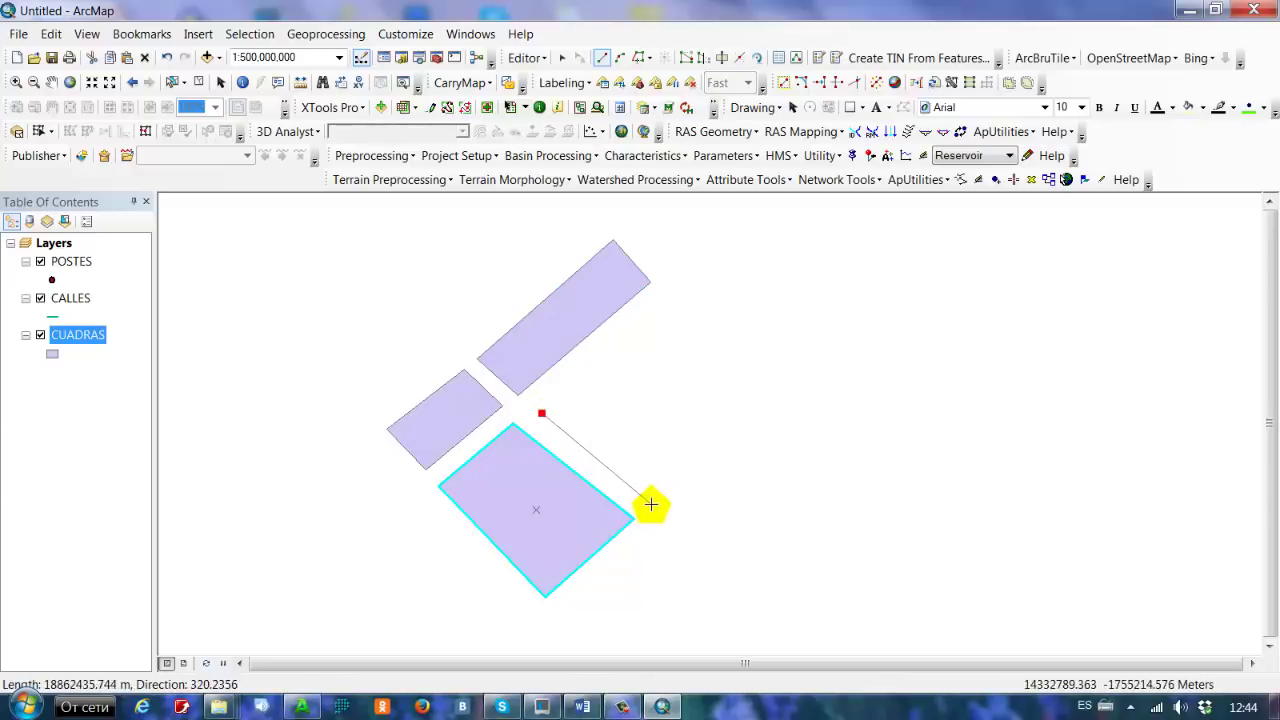
Step: Draw a fourth, larger four-sided CUADRAS polygon east of the first block, leaving street gaps to the second and third blocks
click(658, 500)
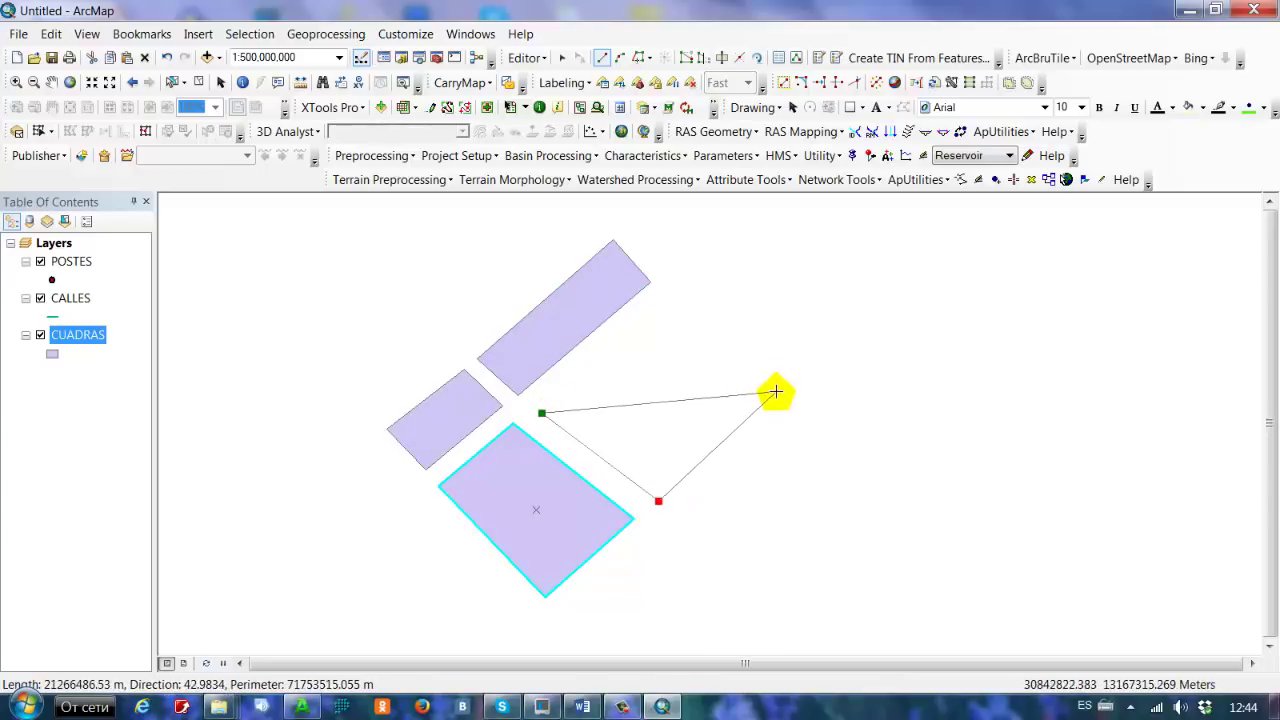
click(776, 391)
click(662, 310)
double_click(662, 310)
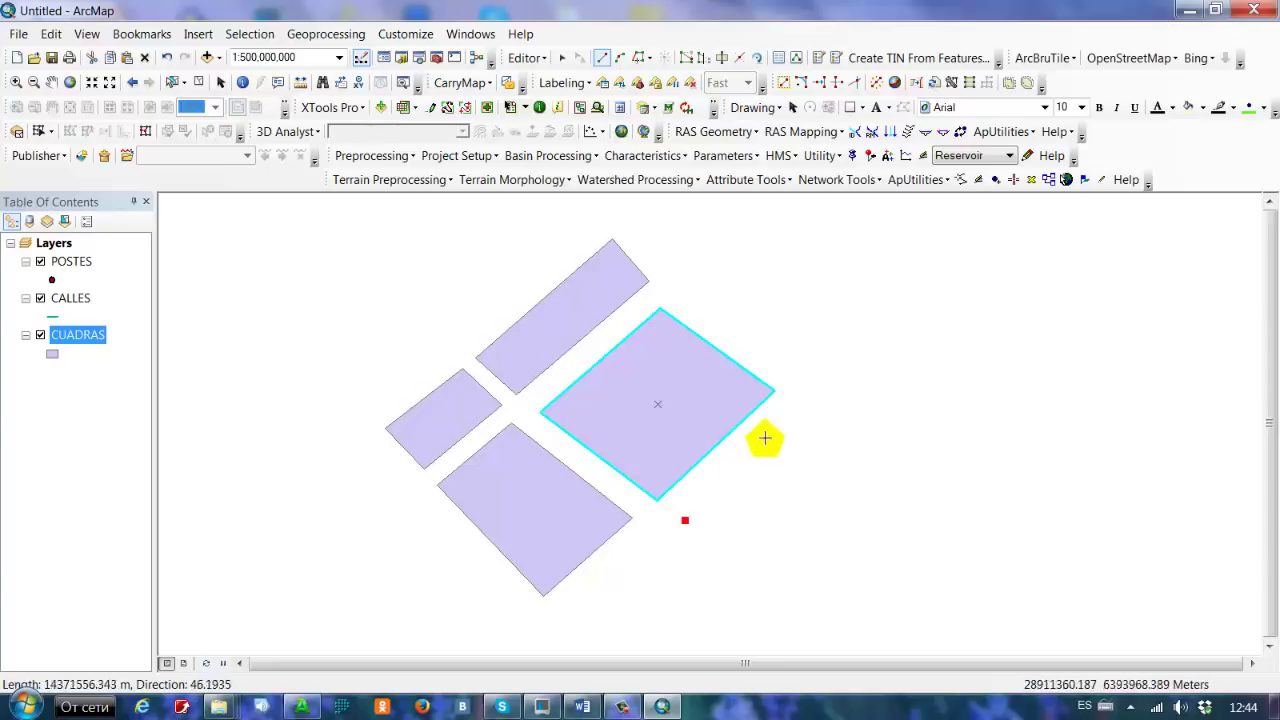
Step: Draw a fifth CUADRAS polygon southeast of the fourth block, giving its eastern side a rounded outline made of several short segments
click(791, 405)
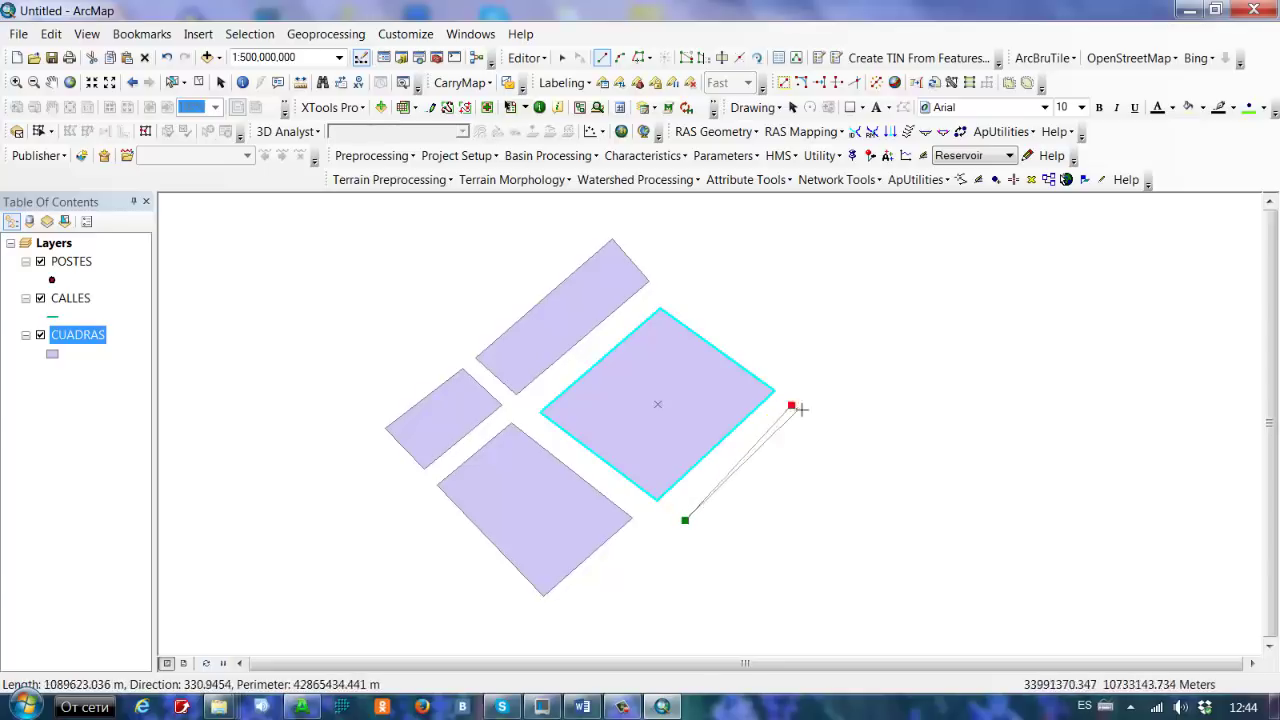
click(856, 459)
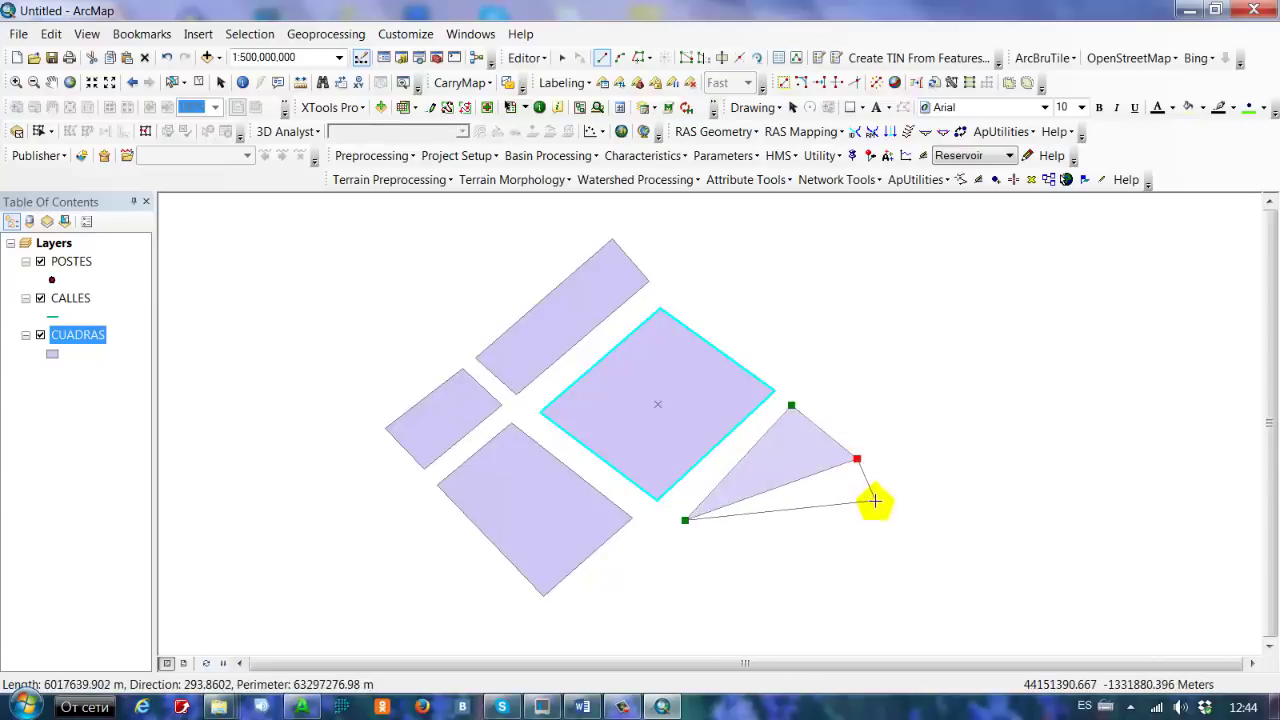
click(875, 502)
click(875, 534)
click(866, 562)
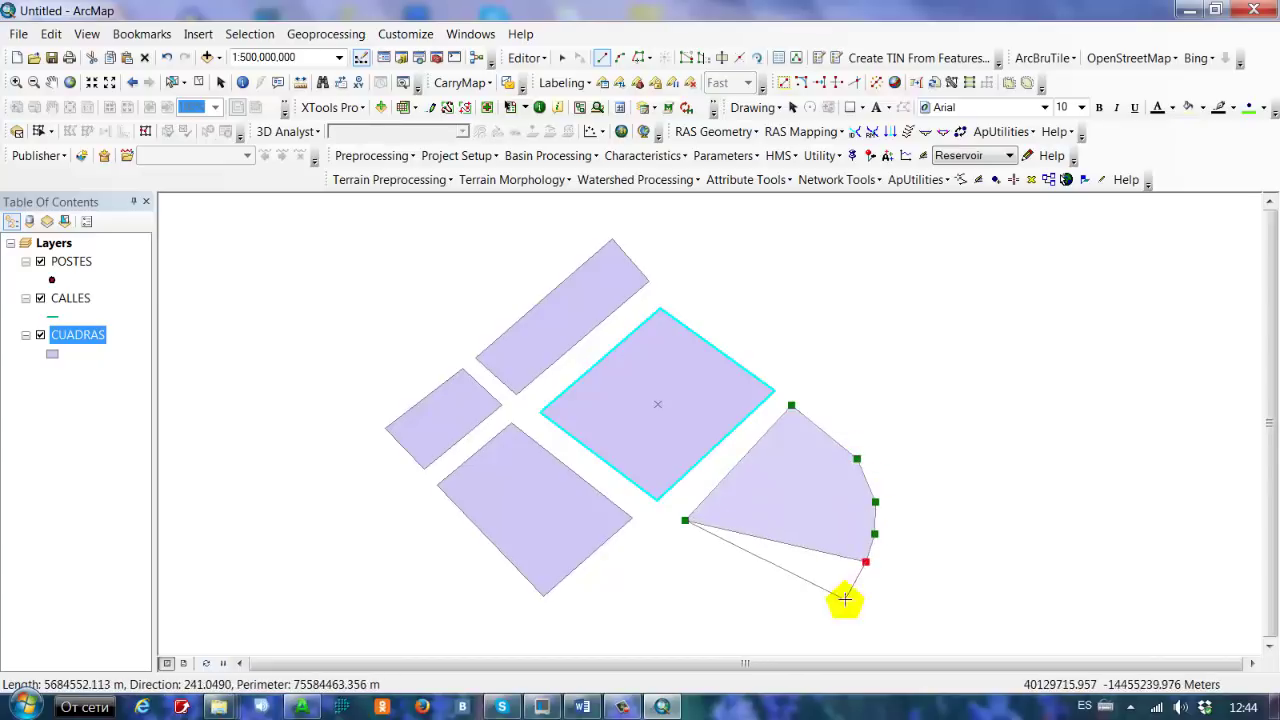
click(844, 598)
click(814, 628)
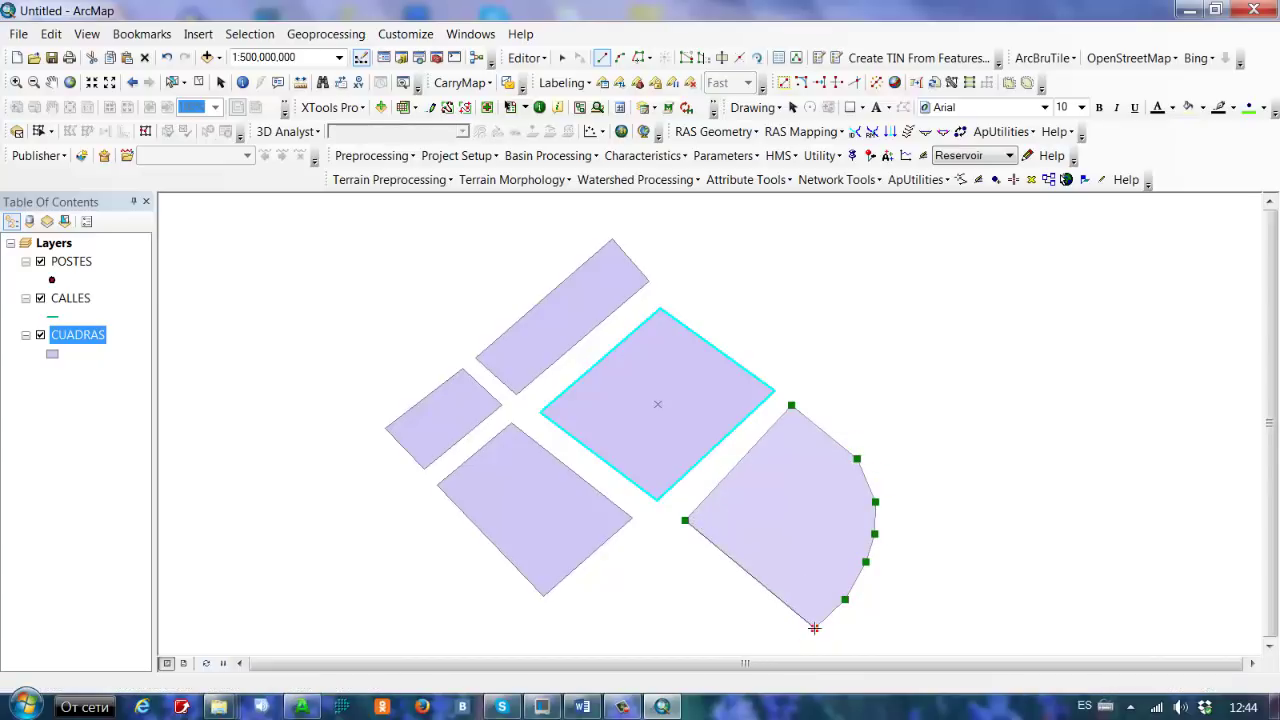
double_click(728, 553)
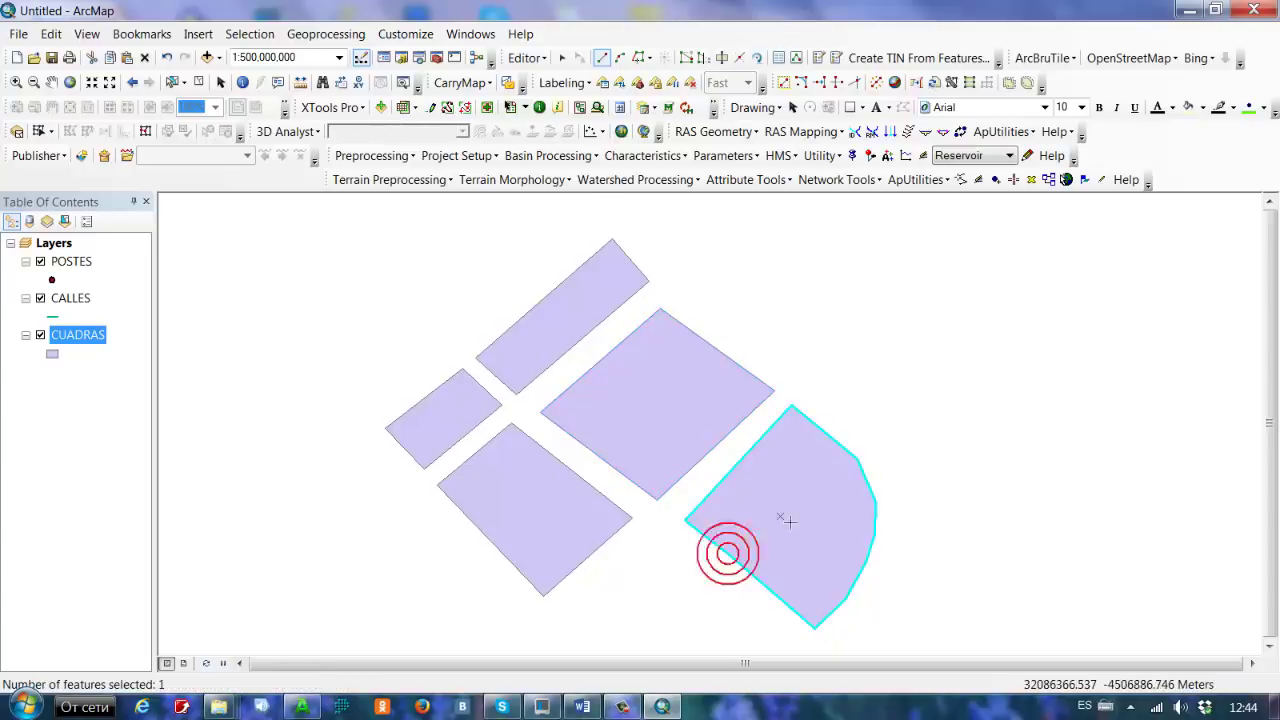
Step: Draw a sixth four-sided CUADRAS polygon southeast of the third block, leaving street gaps to the third and rounded blocks
scroll(920, 506, up, 1)
scroll(857, 506, down, 1)
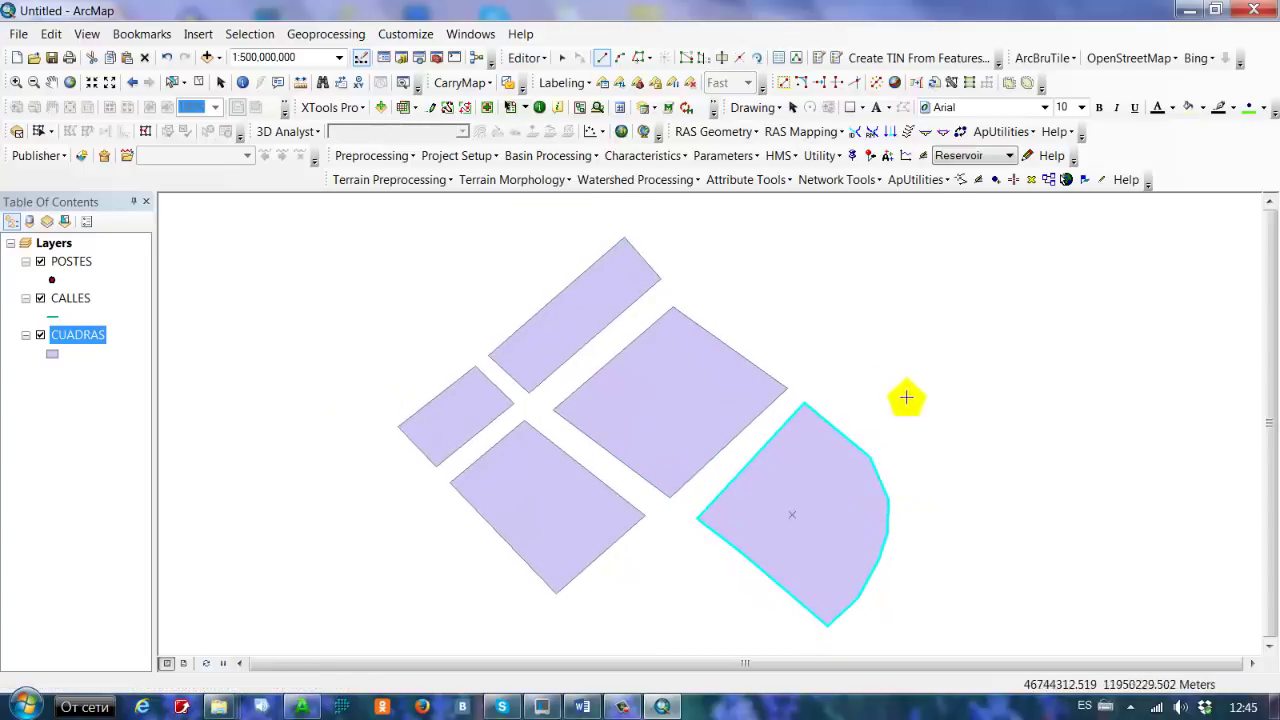
drag(903, 397, 929, 234)
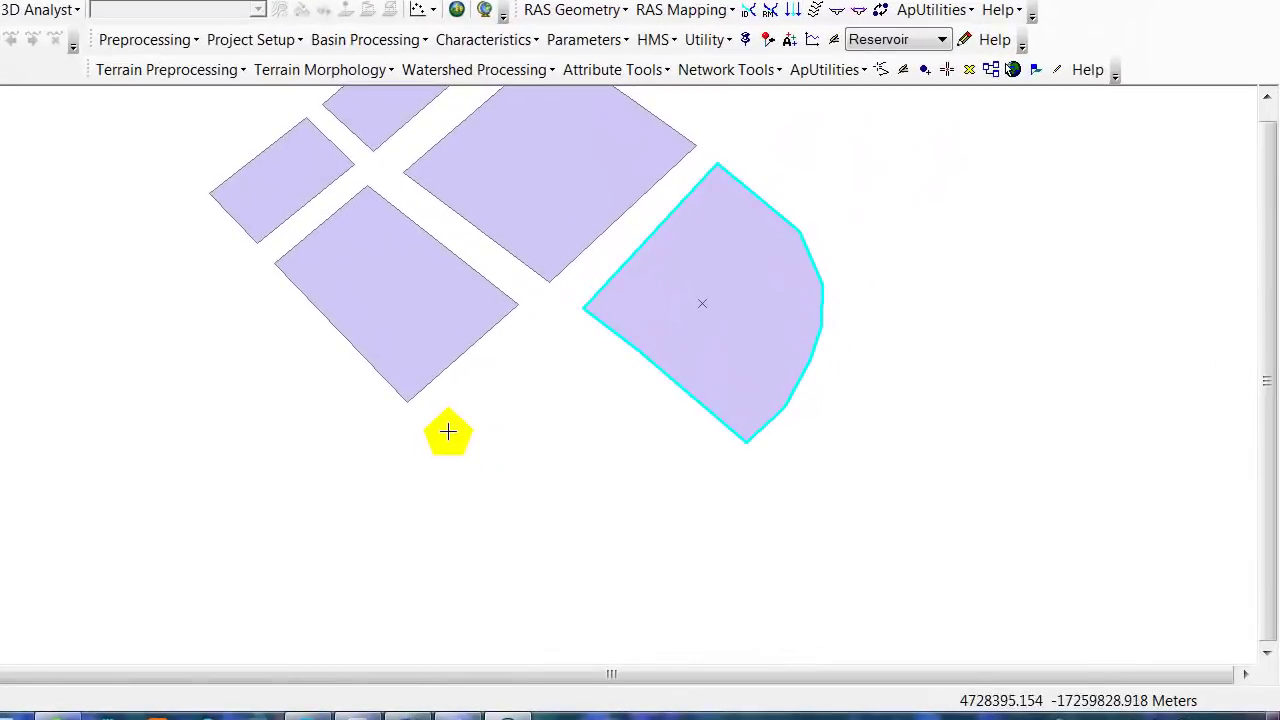
click(444, 432)
click(543, 341)
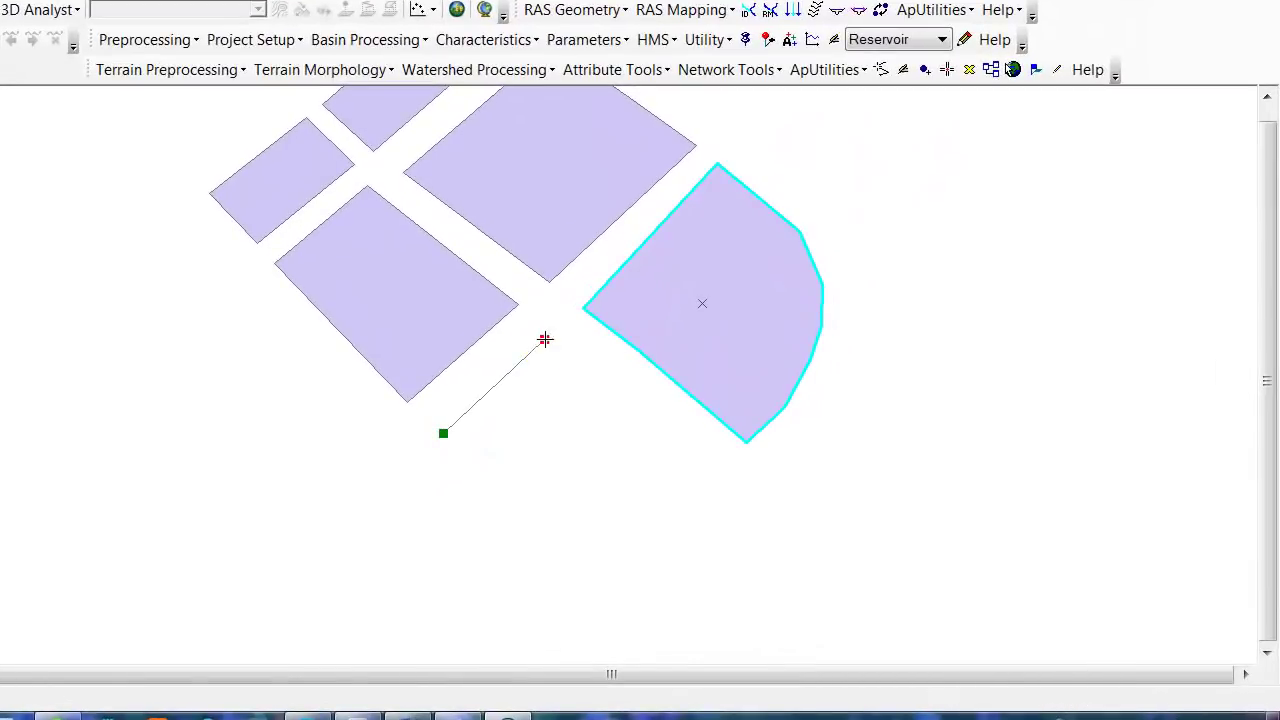
click(724, 467)
double_click(641, 565)
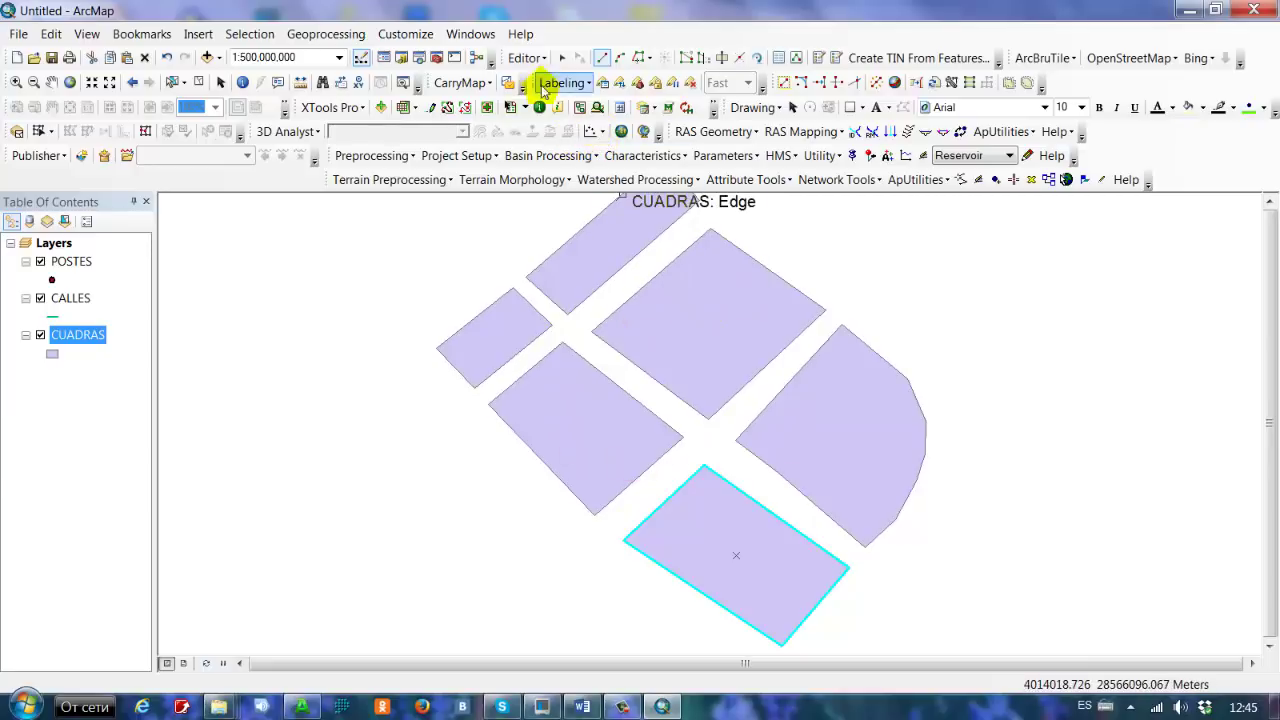
Step: Stop the edit session and save the CUADRAS edits
click(525, 58)
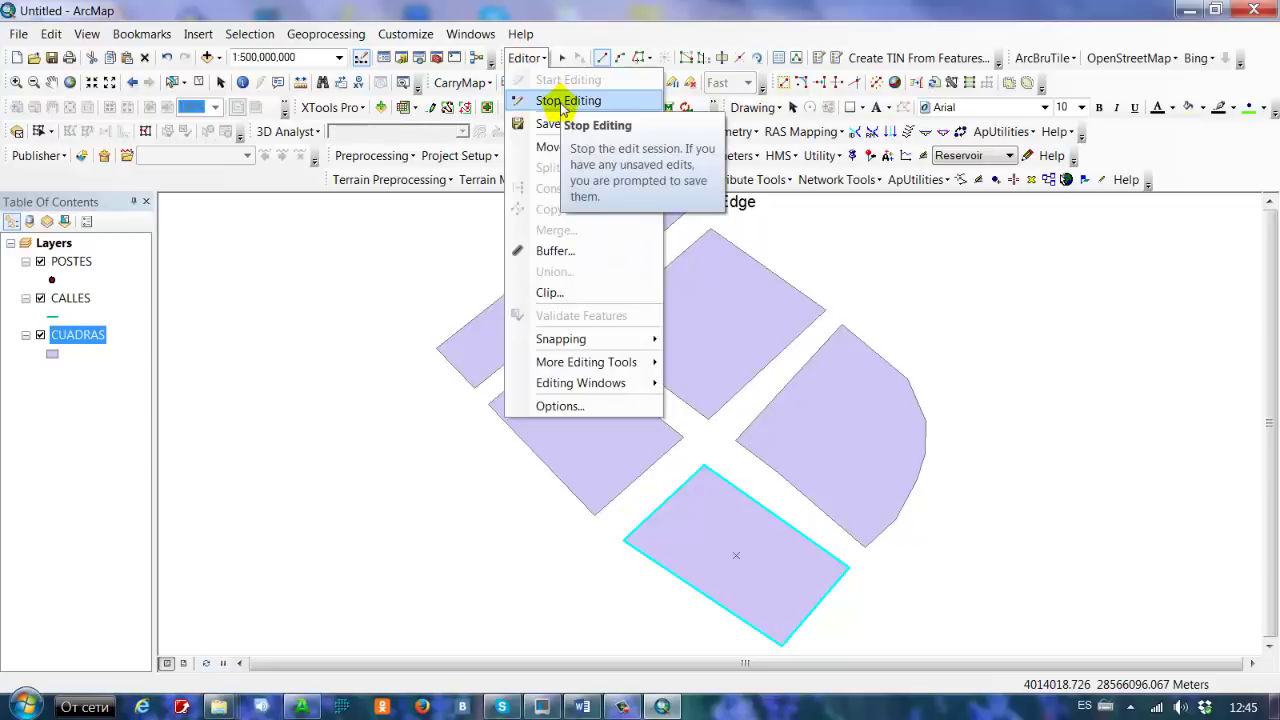
click(566, 102)
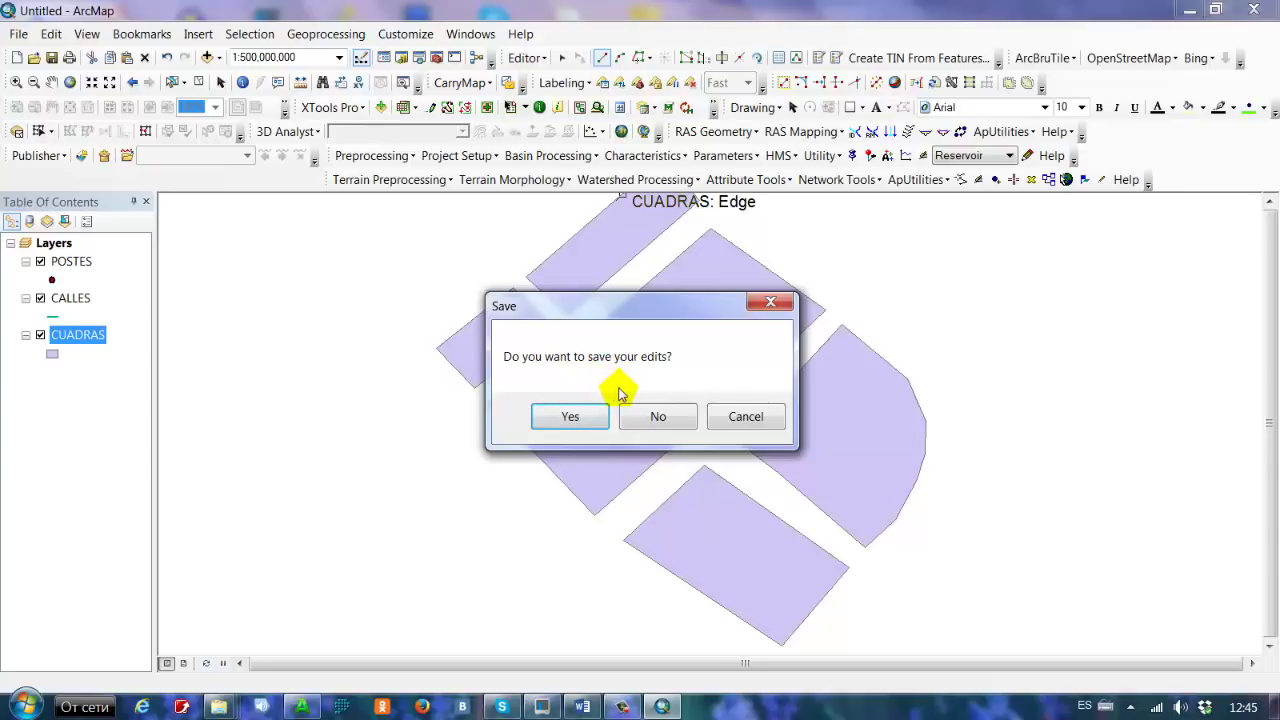
click(580, 420)
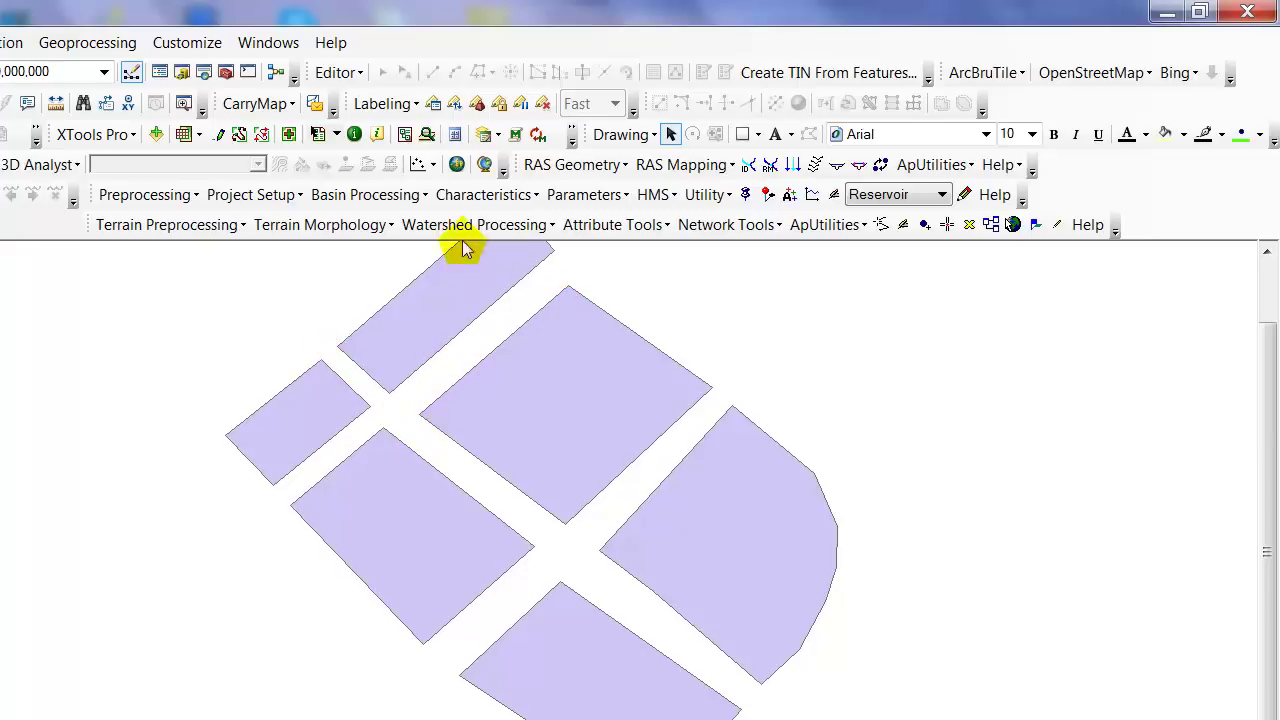
Step: Start a new edit session and choose the CALLES feature template with the Line tool, keeping its template properties and closing the Create Features window
click(338, 73)
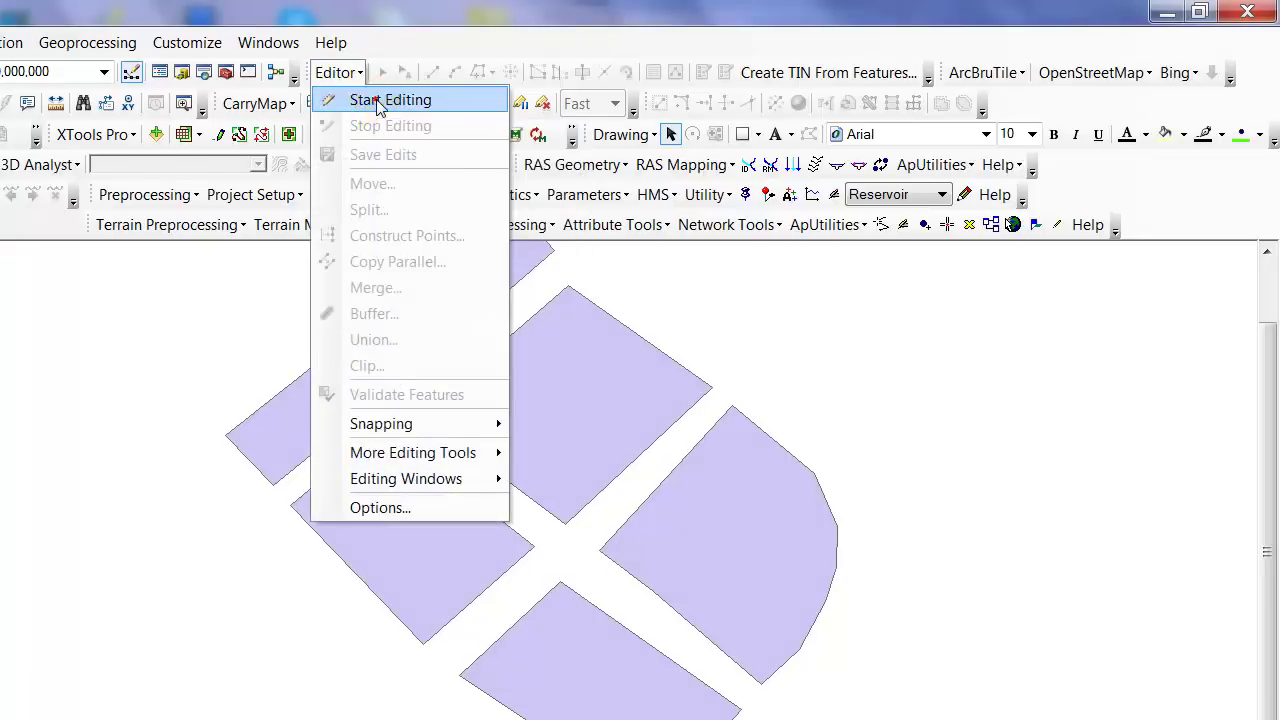
click(380, 104)
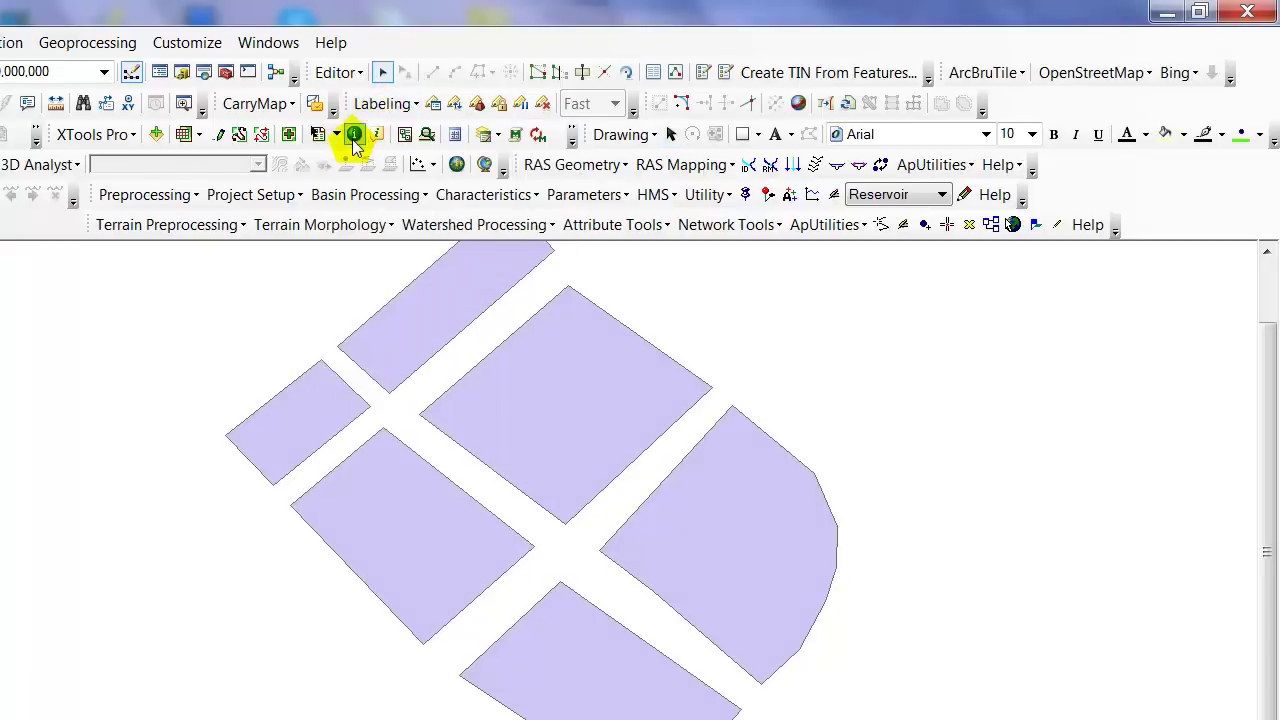
click(726, 74)
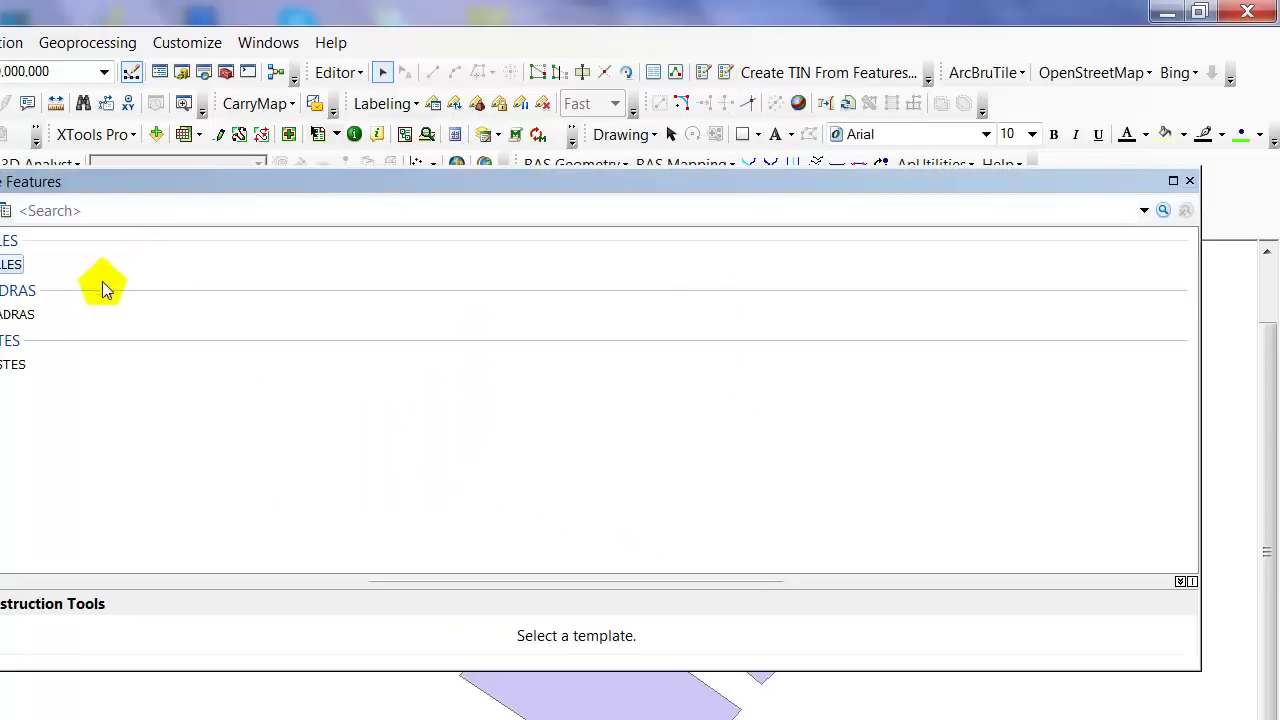
click(12, 264)
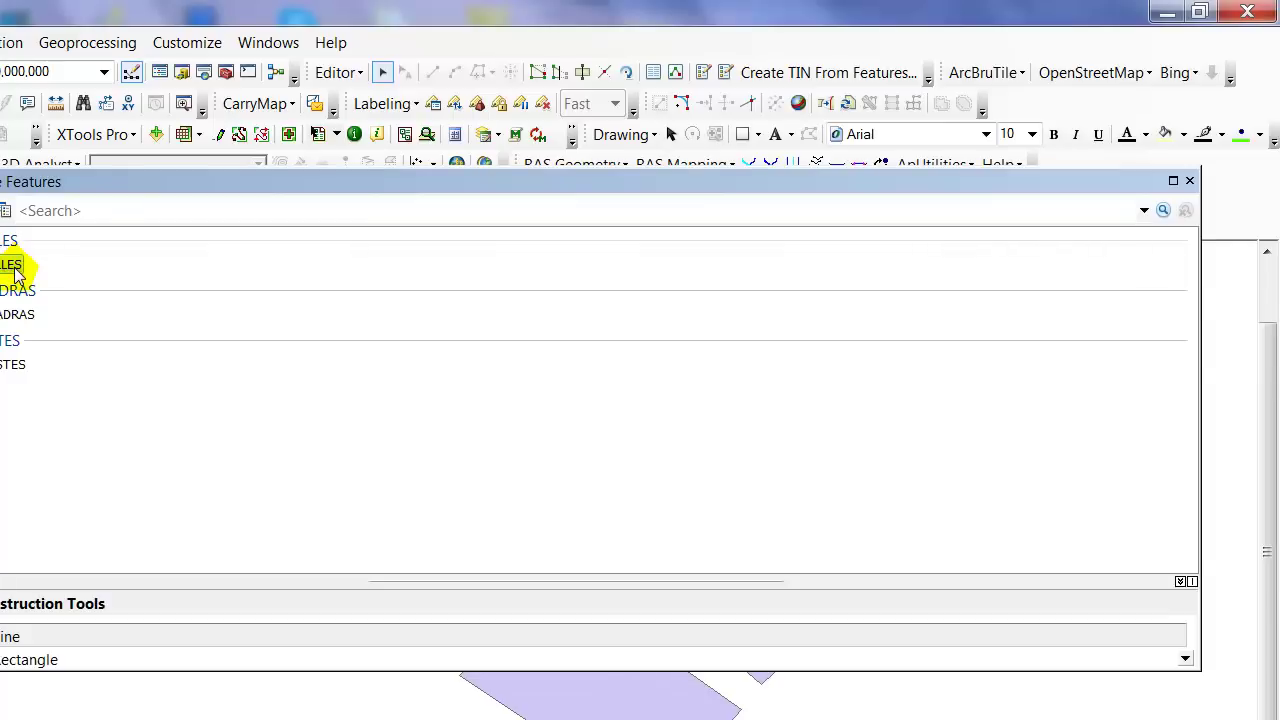
double_click(14, 266)
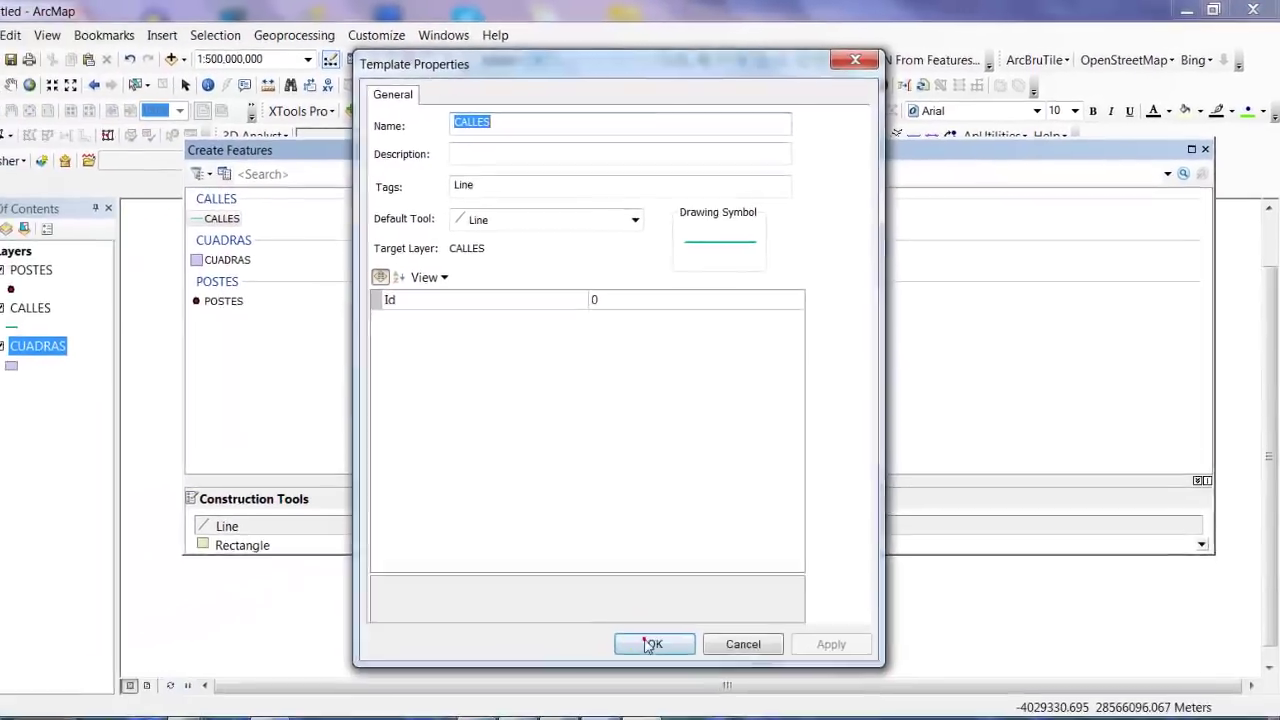
click(510, 719)
click(1209, 146)
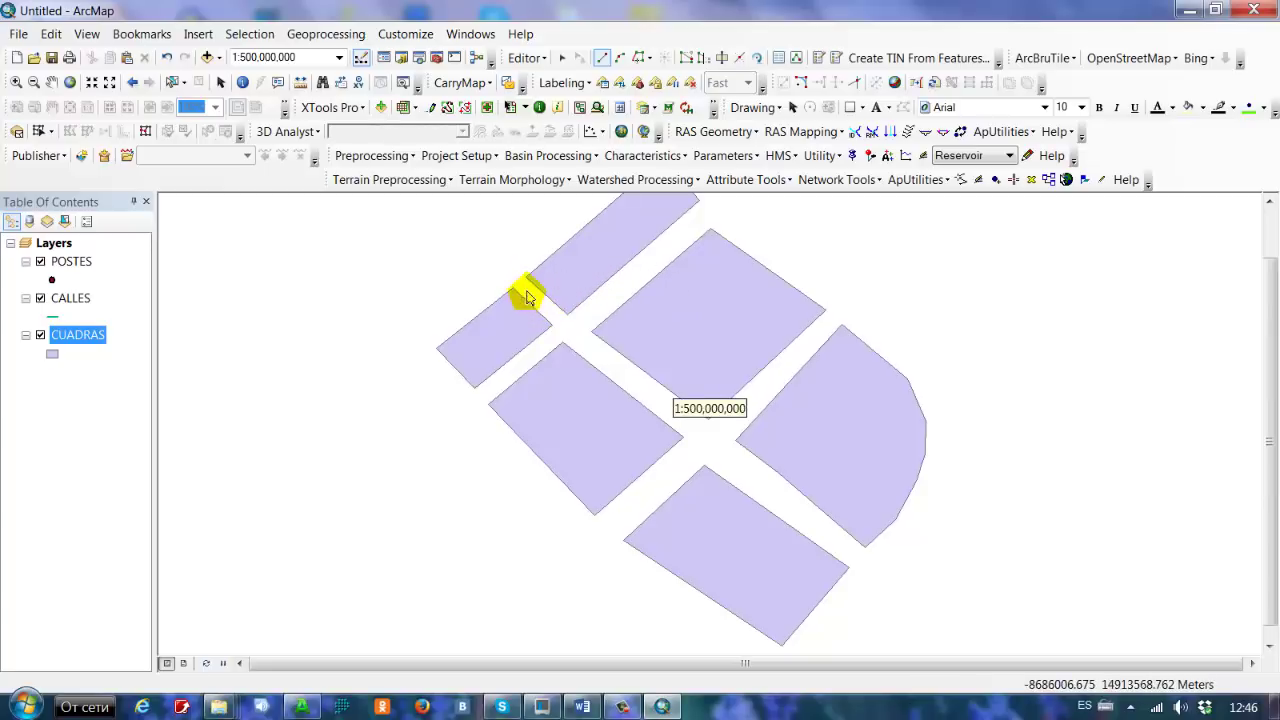
Step: Draw a CALLES line about 60.7 million m long through the central street from the northwest gap to the southeast end of the blocks
scroll(522, 331, down, 4)
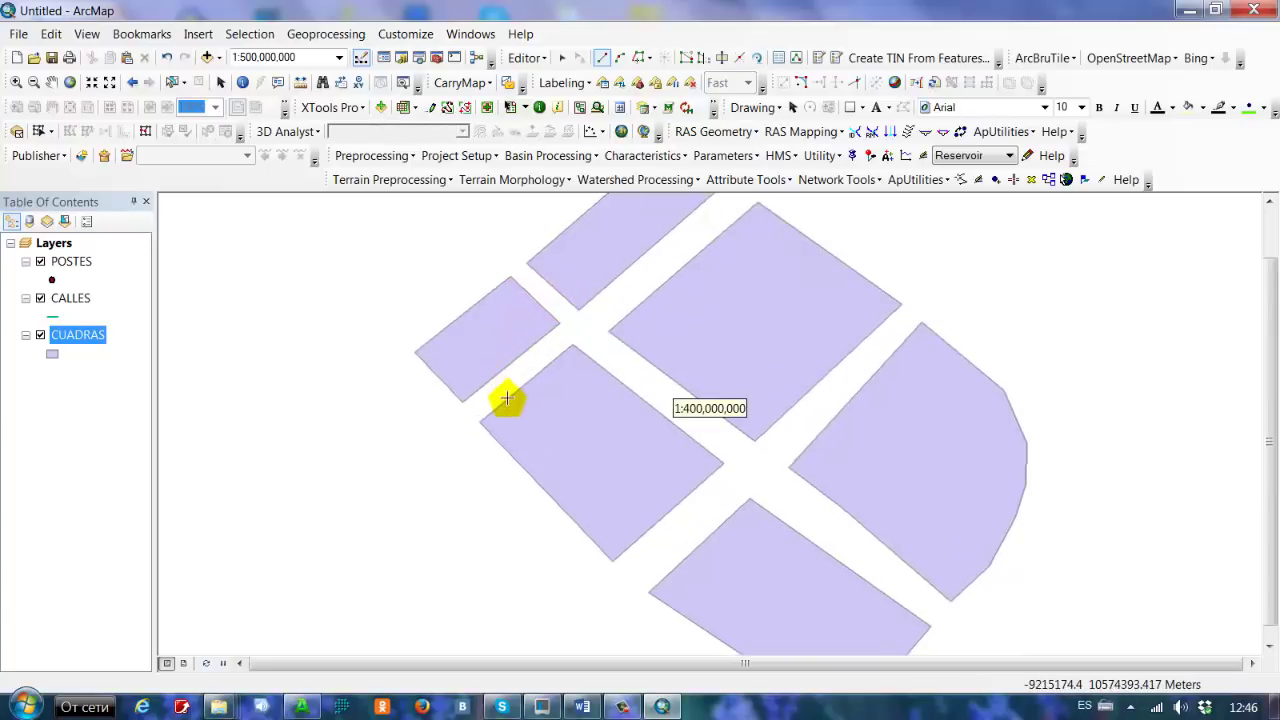
scroll(560, 300, down, 4)
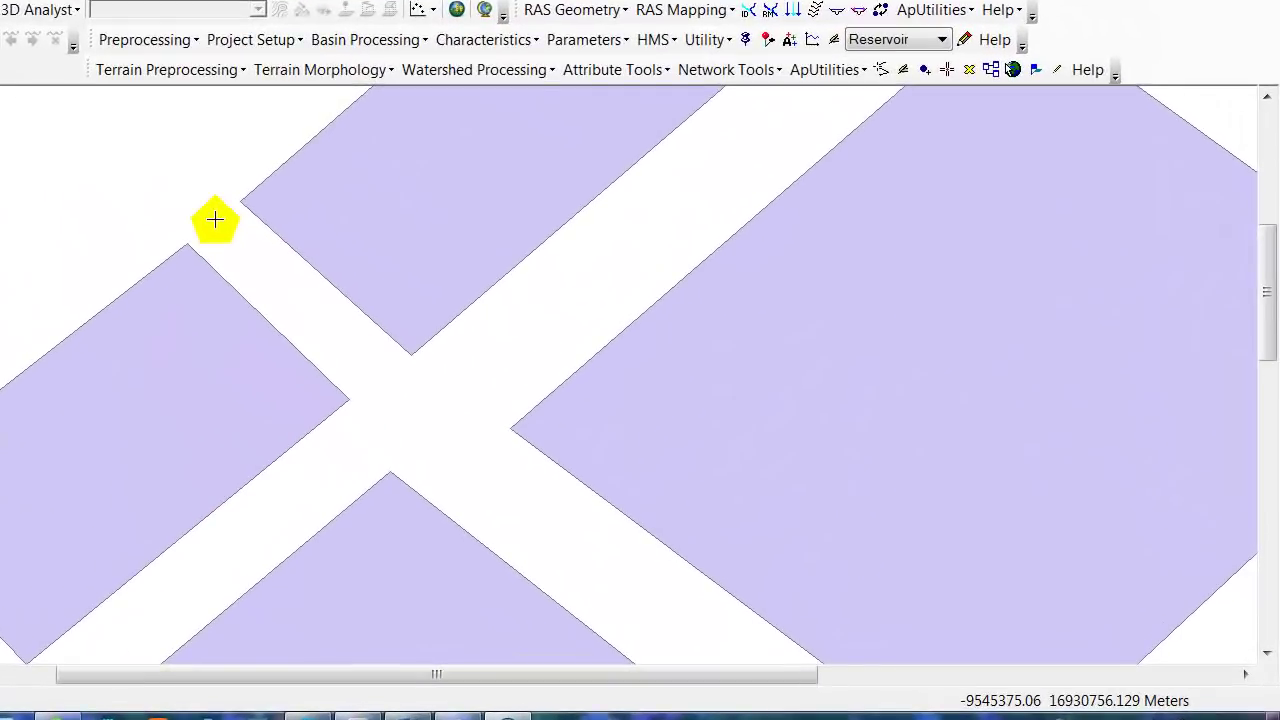
click(215, 219)
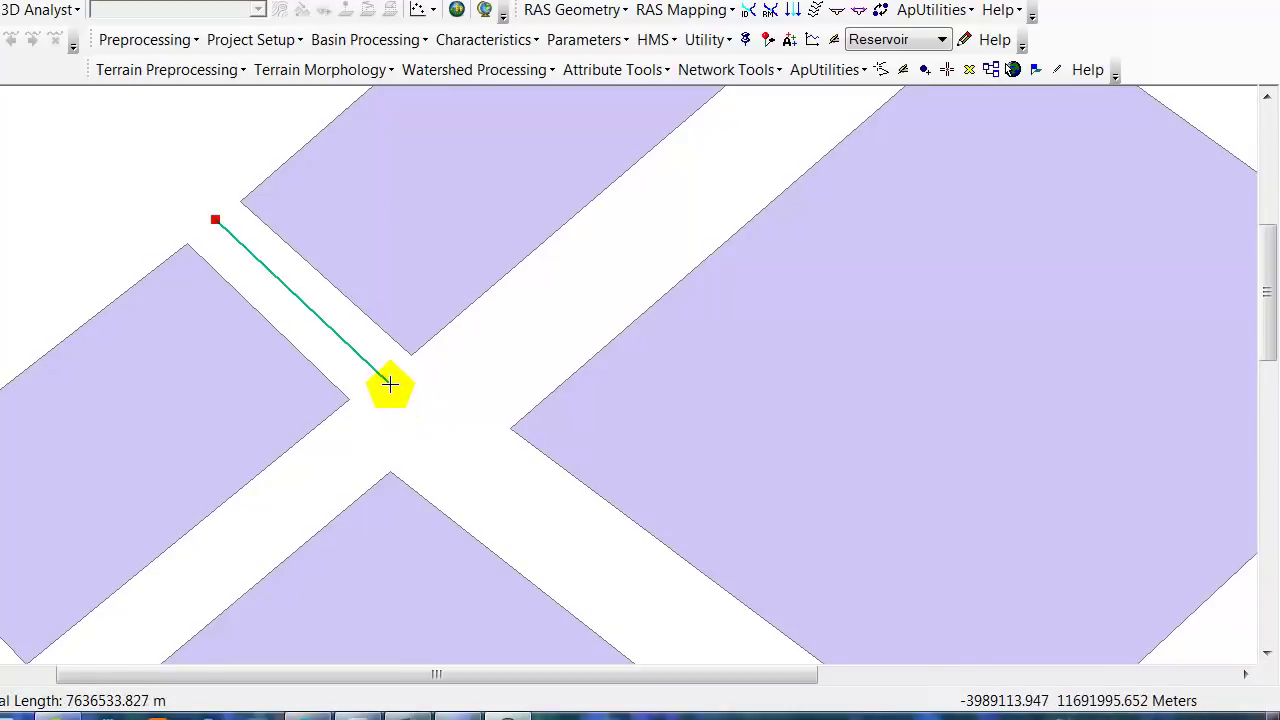
click(532, 506)
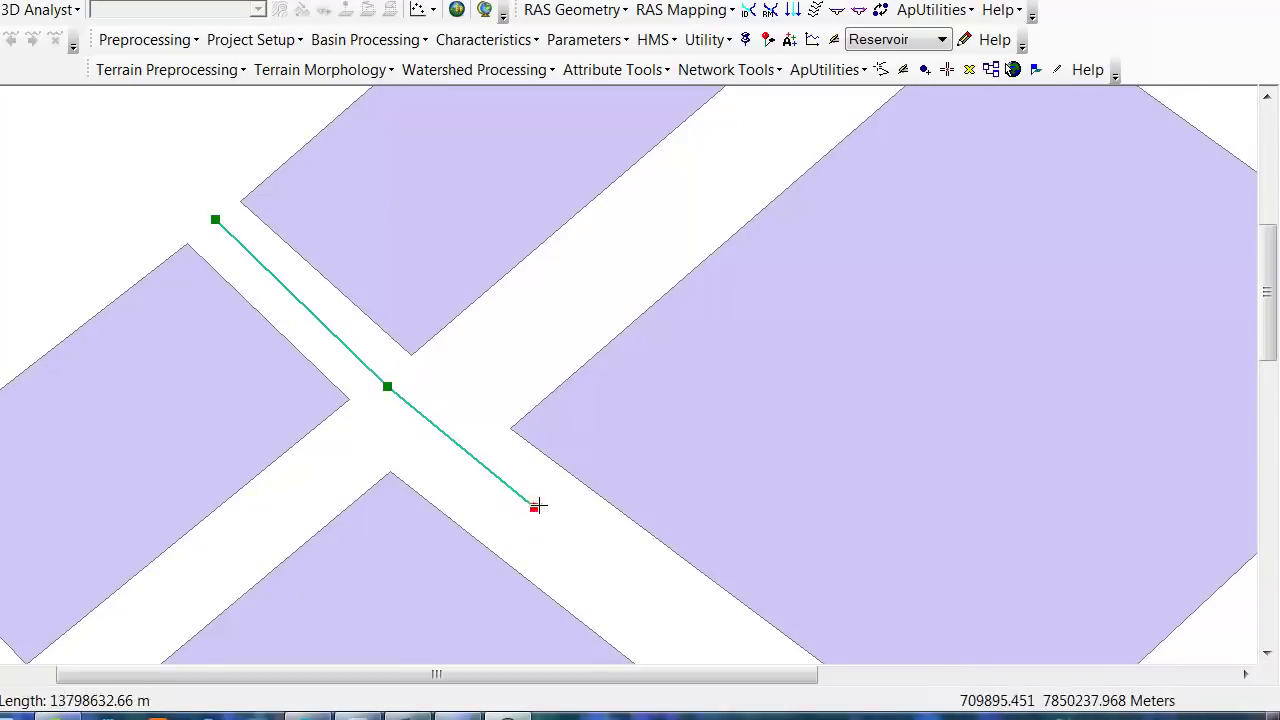
drag(534, 506, 451, 177)
click(629, 326)
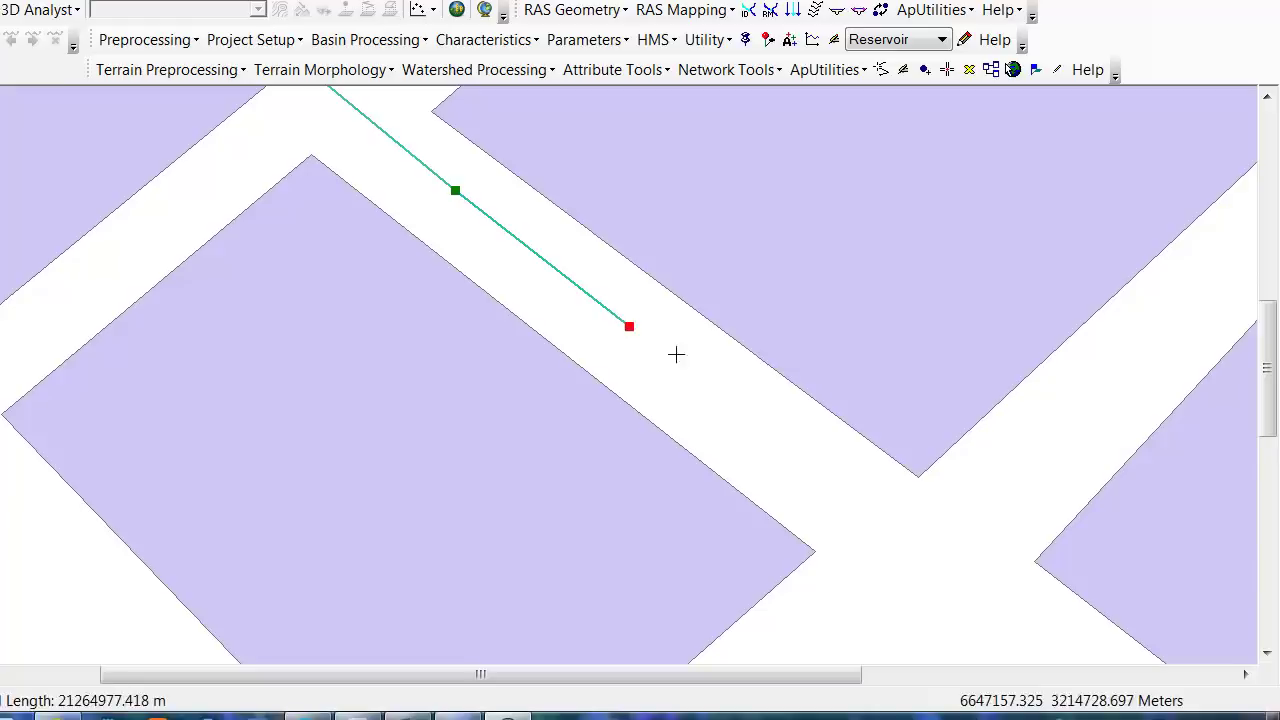
click(786, 454)
drag(809, 451, 594, 214)
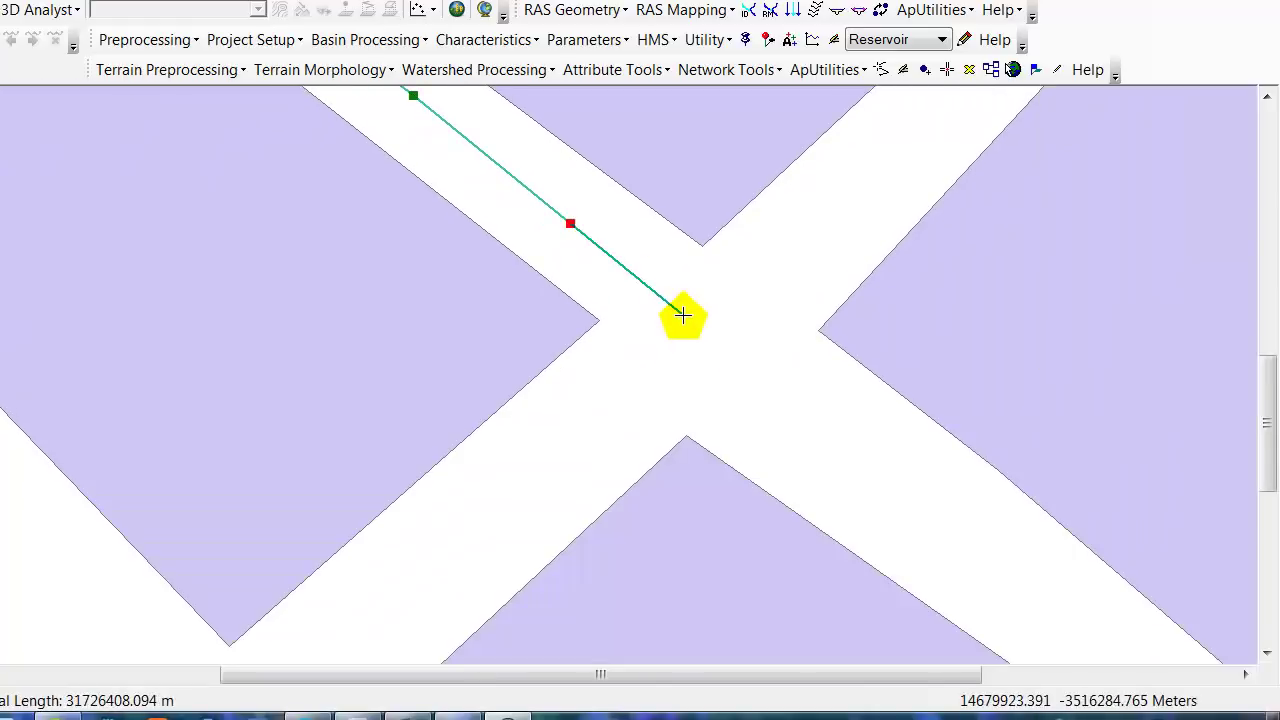
click(861, 449)
drag(928, 446, 780, 166)
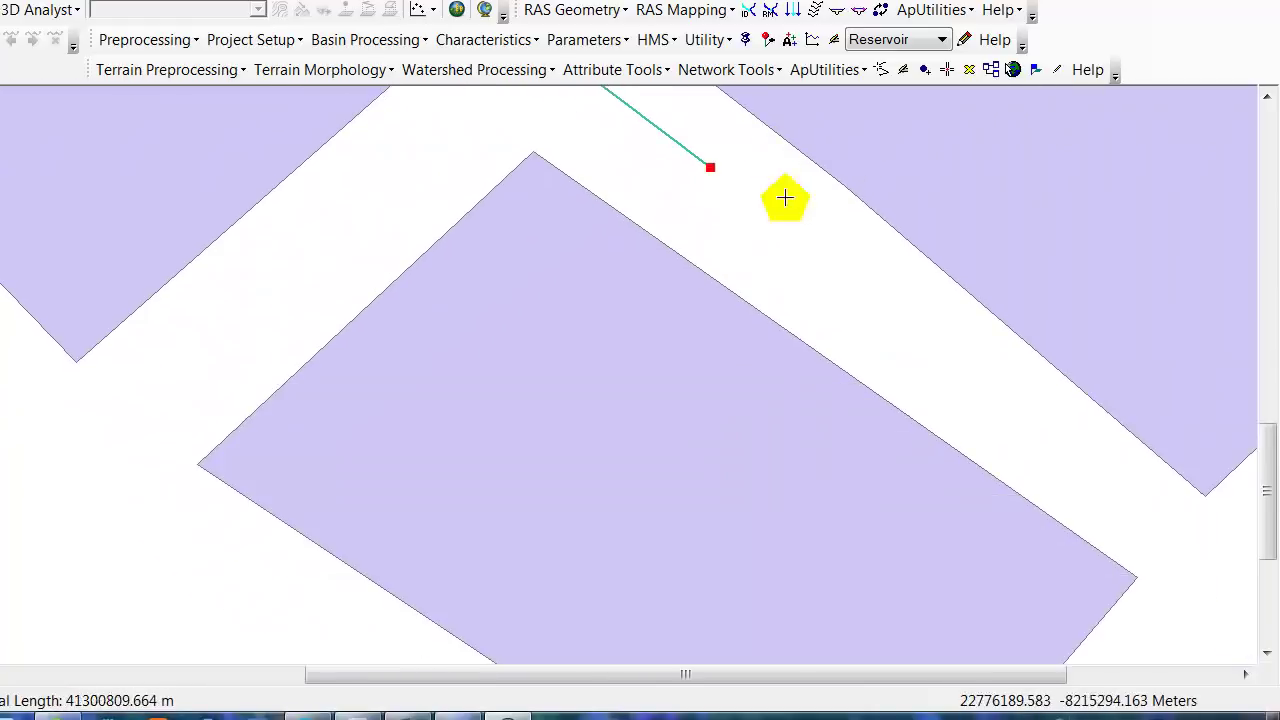
click(884, 311)
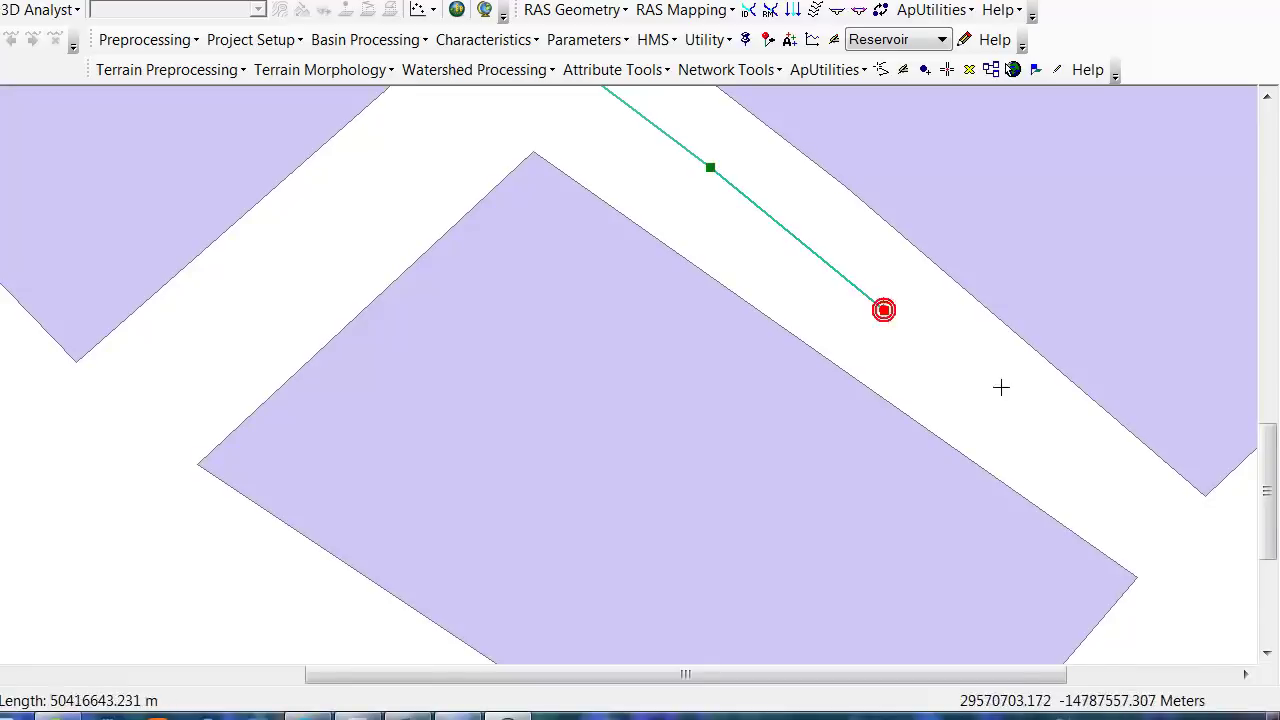
click(1047, 438)
drag(1083, 457, 943, 349)
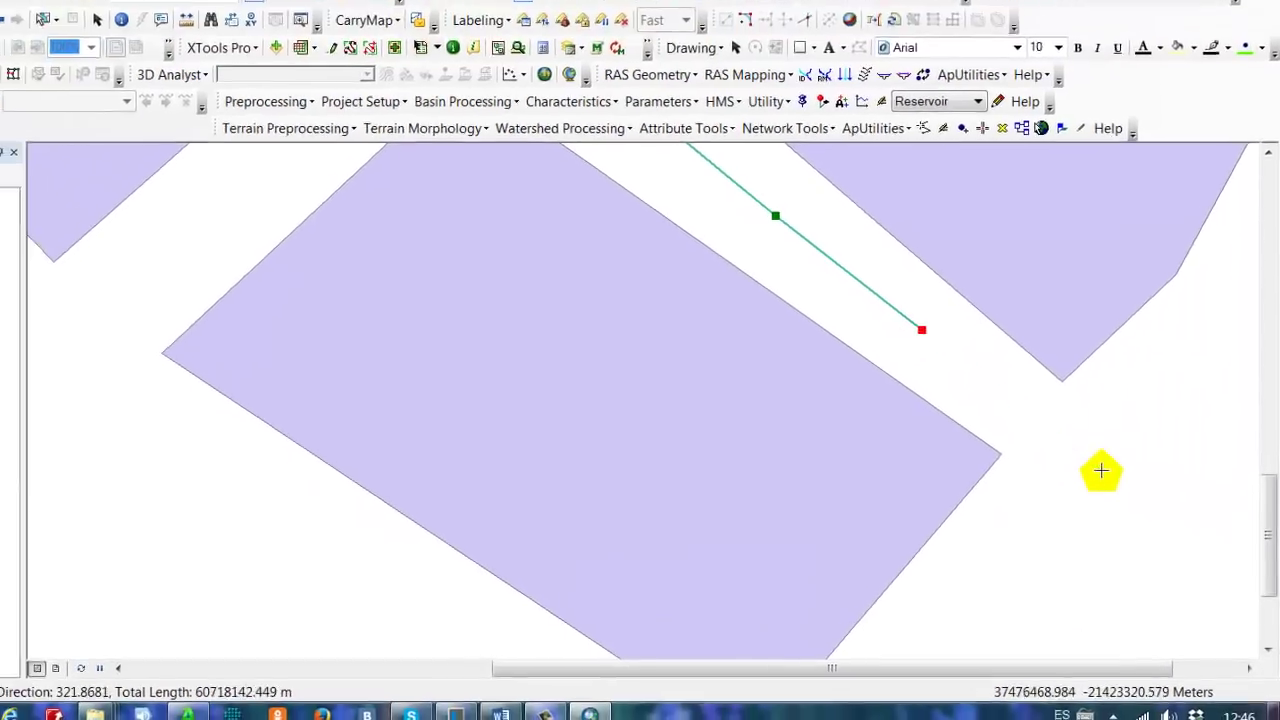
click(1101, 471)
double_click(1101, 471)
scroll(896, 352, up, 5)
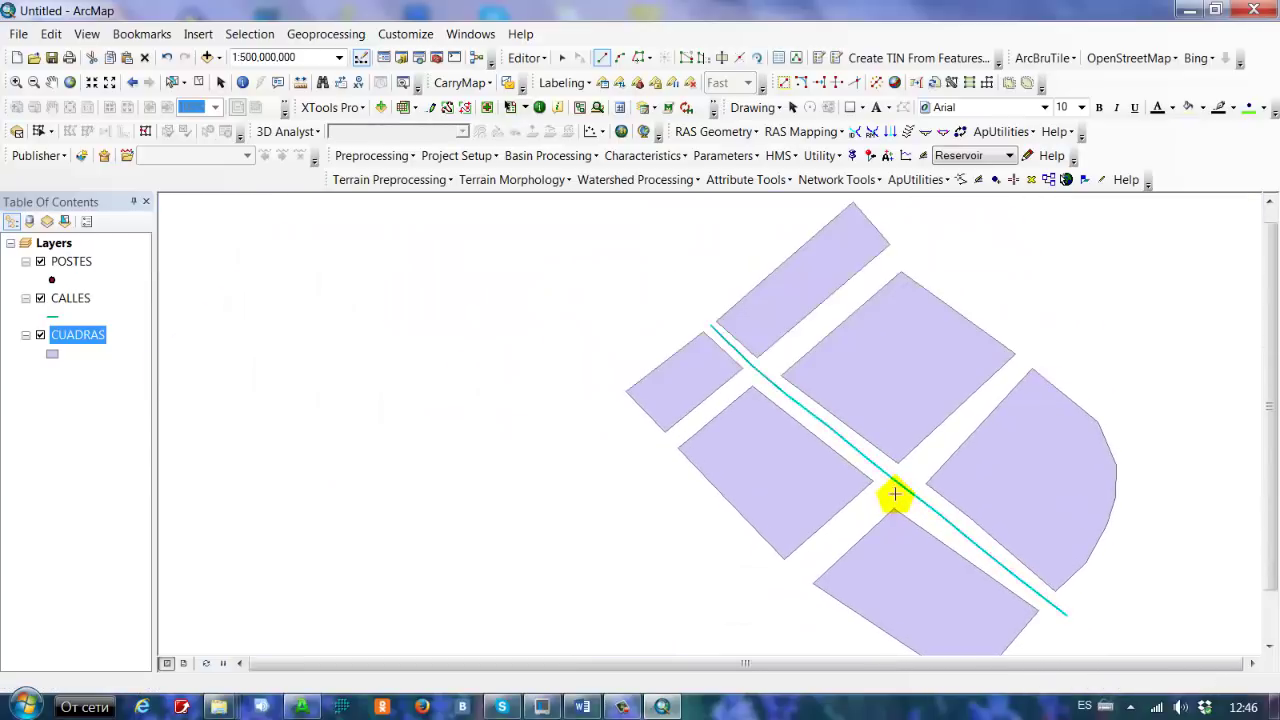
scroll(732, 436, up, 1)
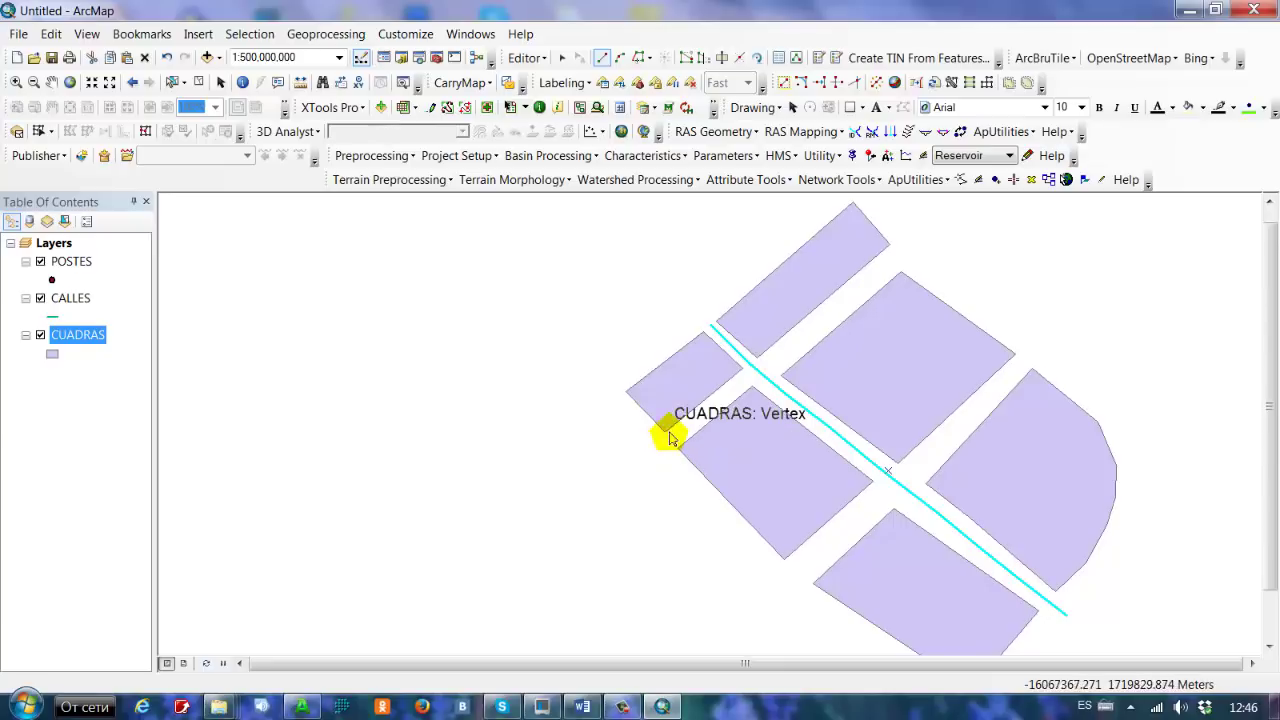
Step: Draw a second CALLES line northeast from the gap between the first and third blocks, crossing the first street and passing between the second and fourth blocks
scroll(666, 437, down, 2)
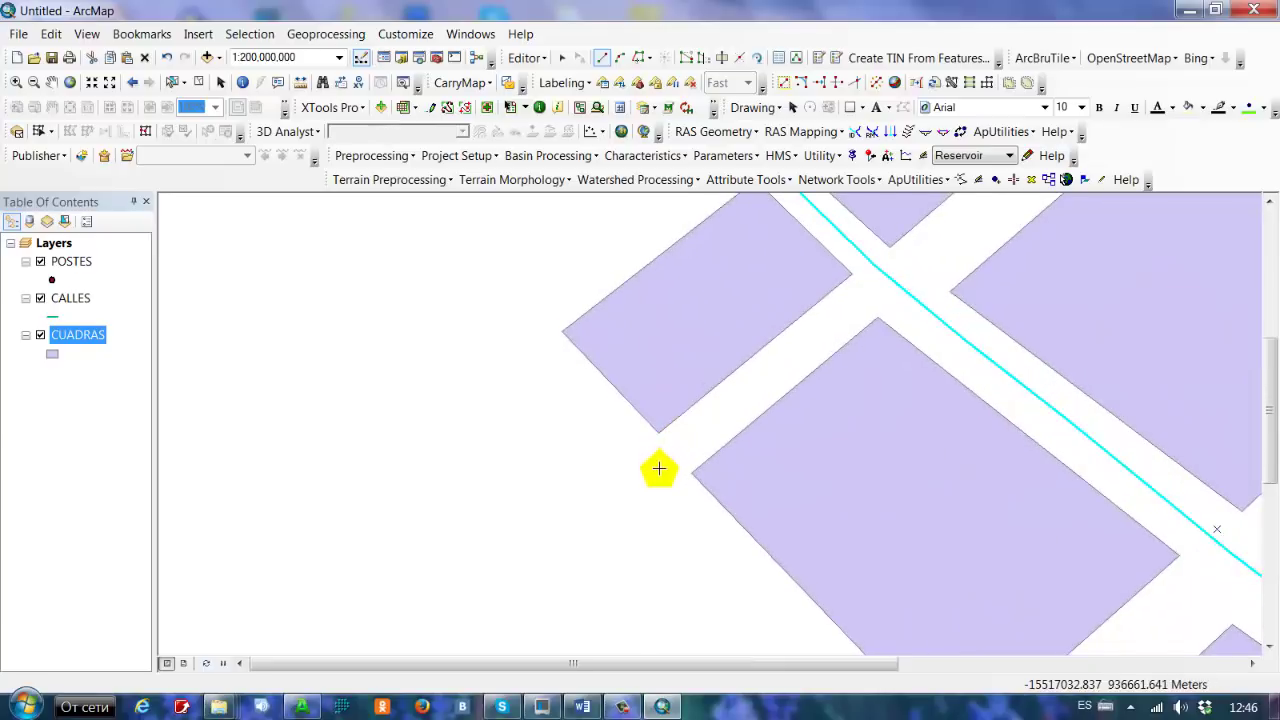
click(660, 467)
click(903, 269)
drag(905, 268, 543, 471)
click(551, 463)
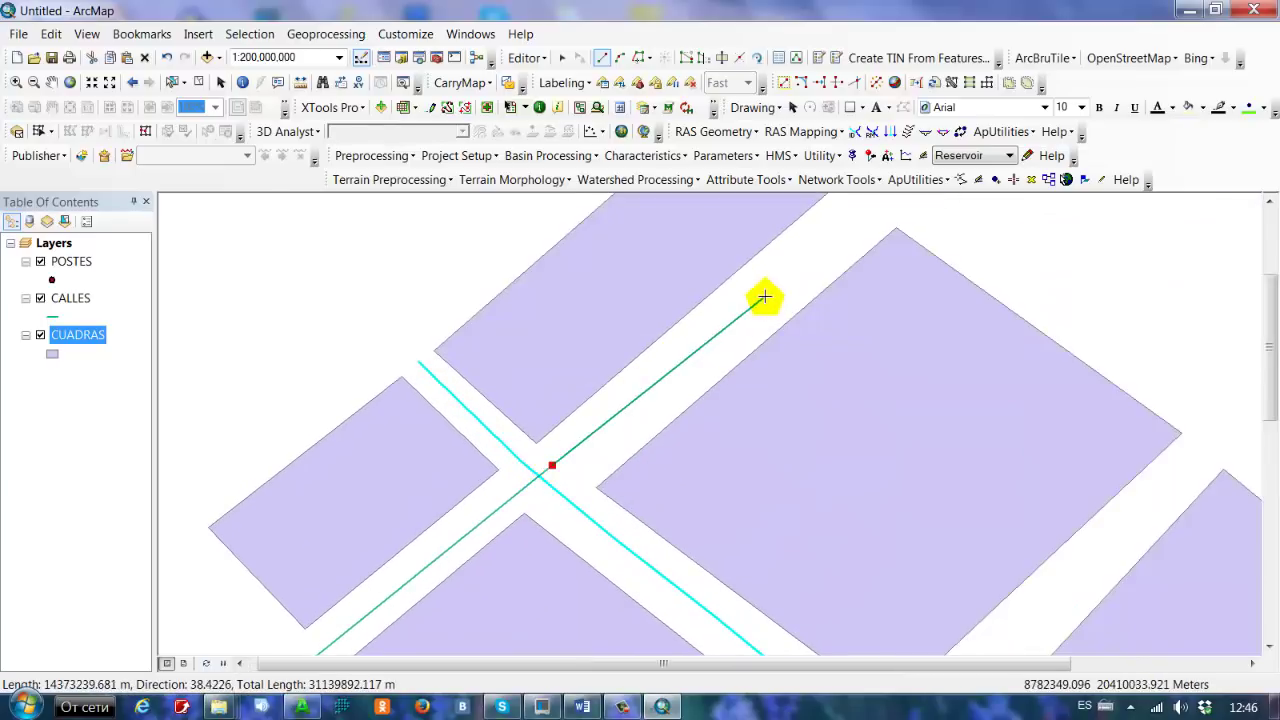
drag(769, 295, 605, 424)
click(604, 422)
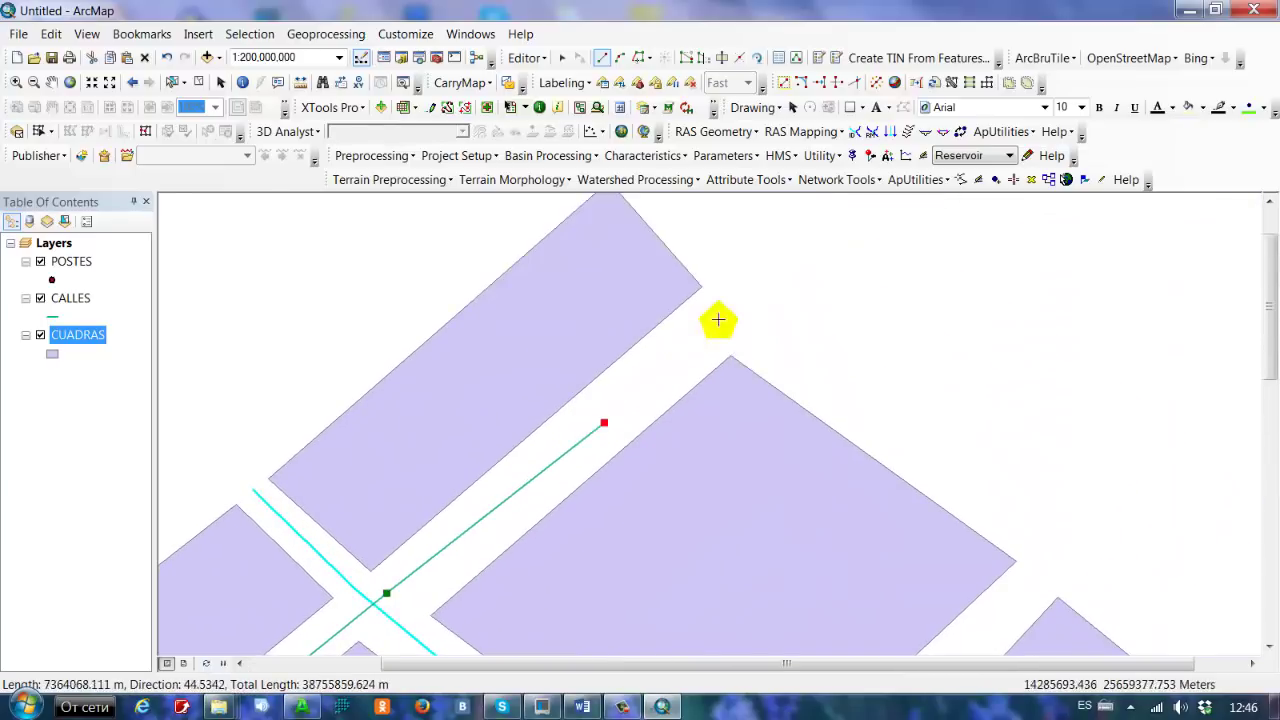
double_click(764, 297)
scroll(846, 331, up, 1)
scroll(837, 318, down, 3)
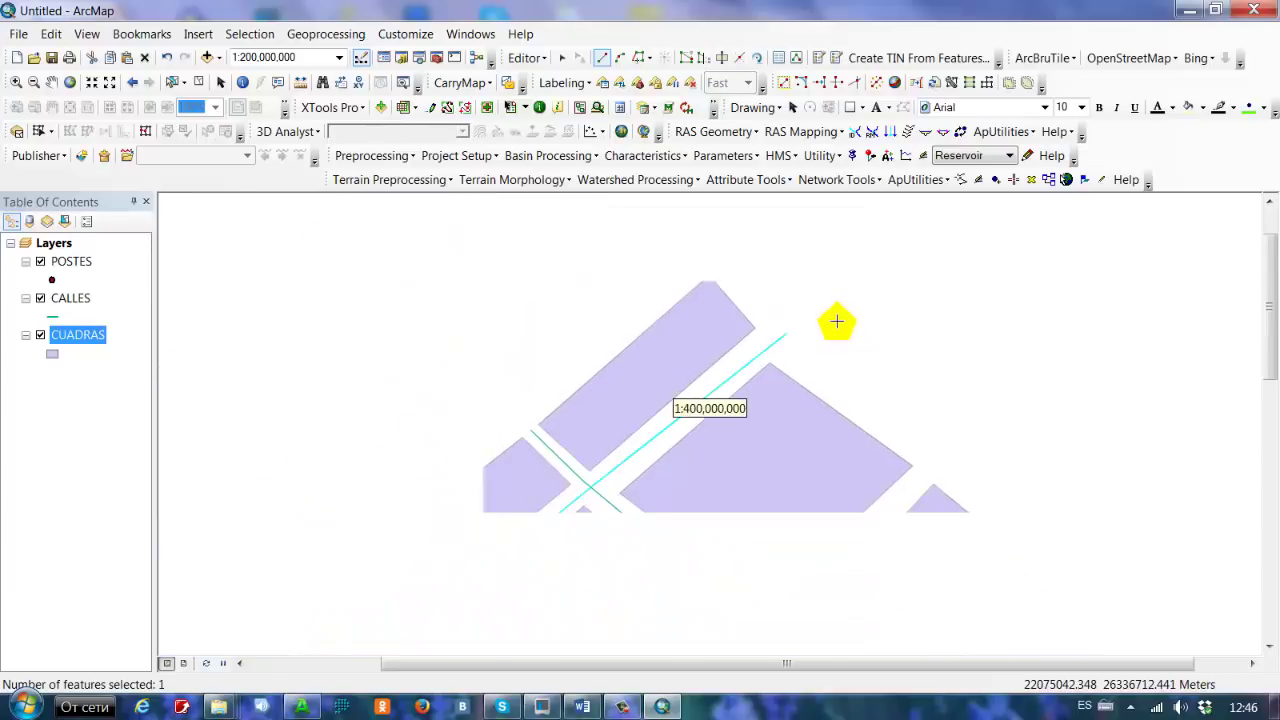
Step: Draw a CALLES line along the second cross street, from the southwest gap through the central street to the northeast gap beside the curved block
drag(894, 394, 799, 308)
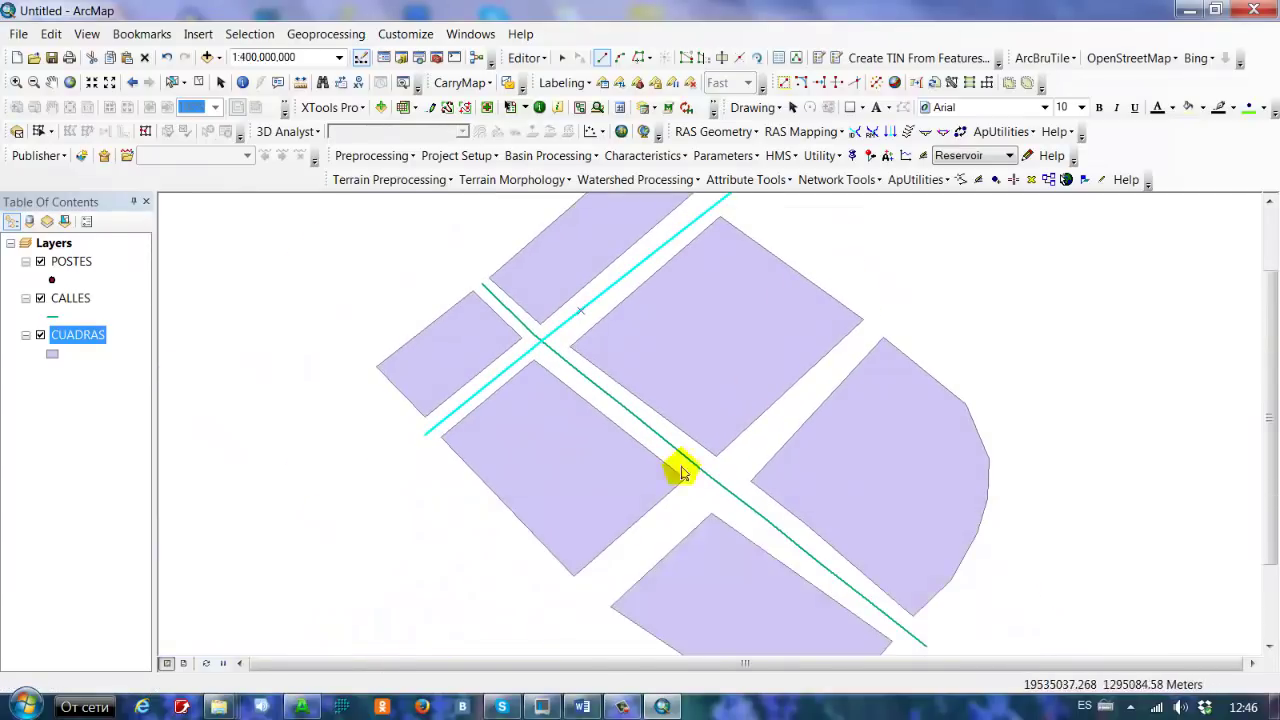
click(571, 616)
double_click(674, 524)
click(821, 379)
double_click(890, 310)
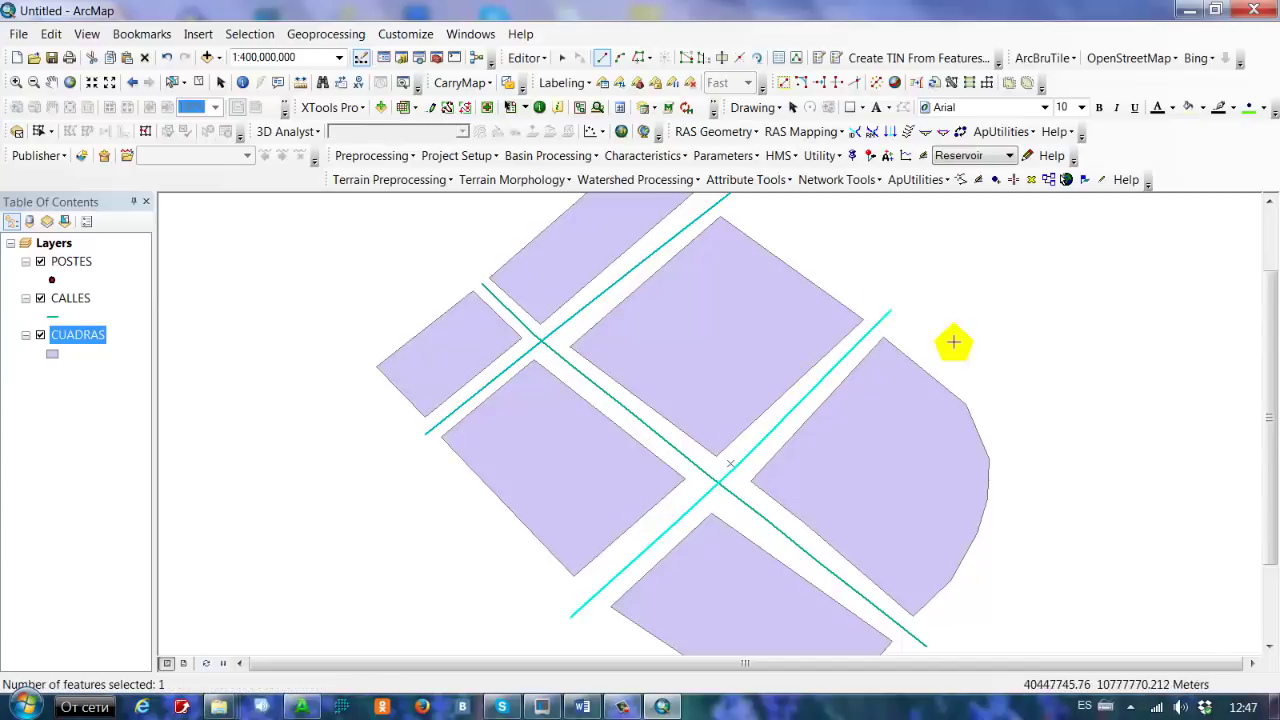
drag(951, 340, 866, 249)
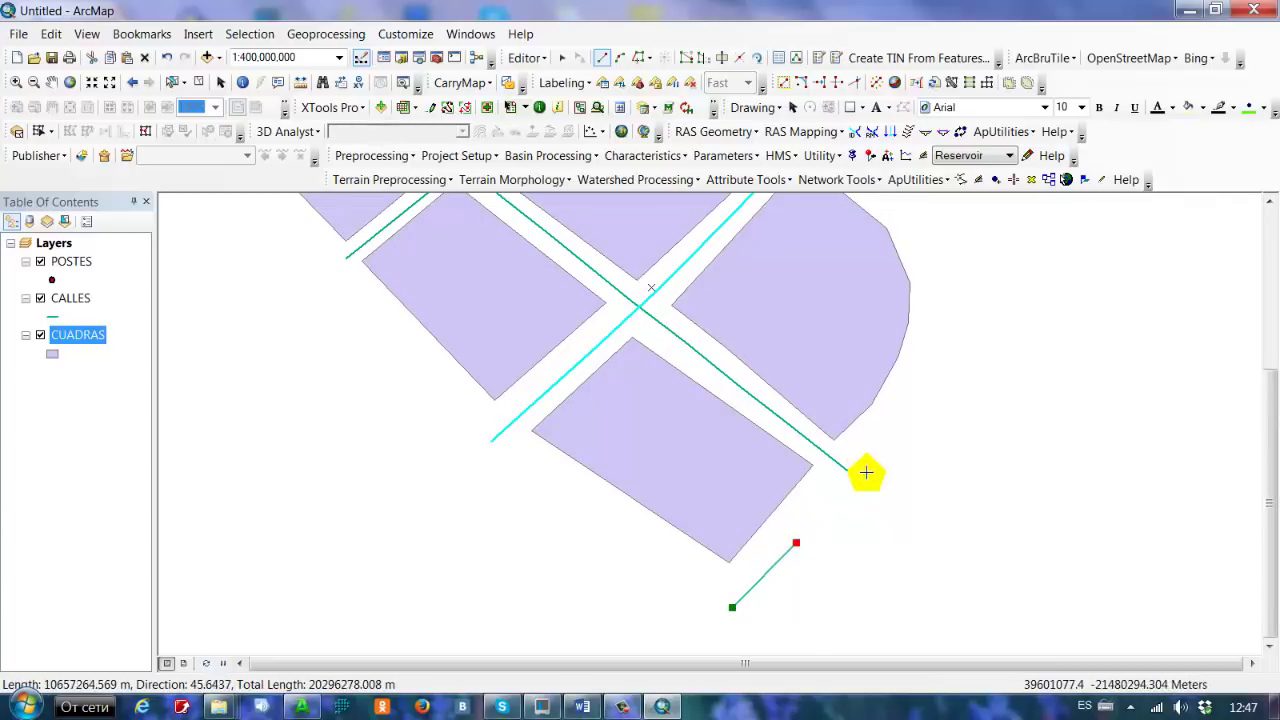
click(883, 442)
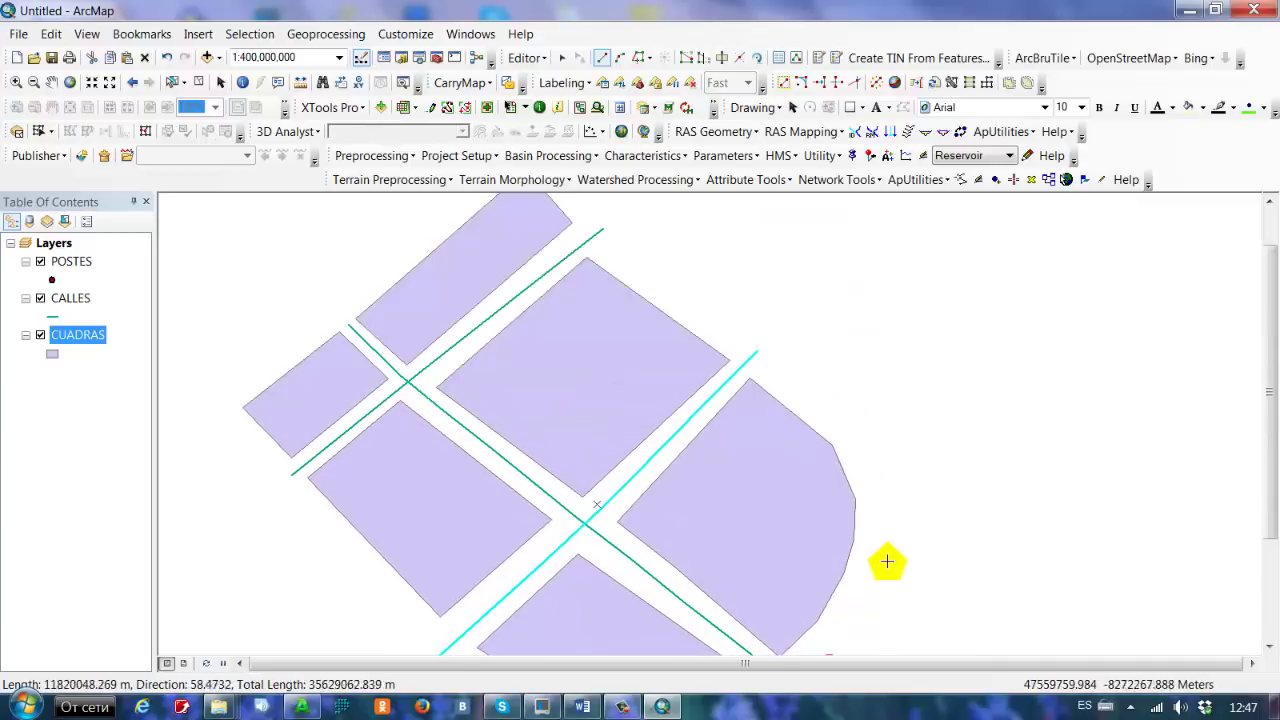
click(875, 456)
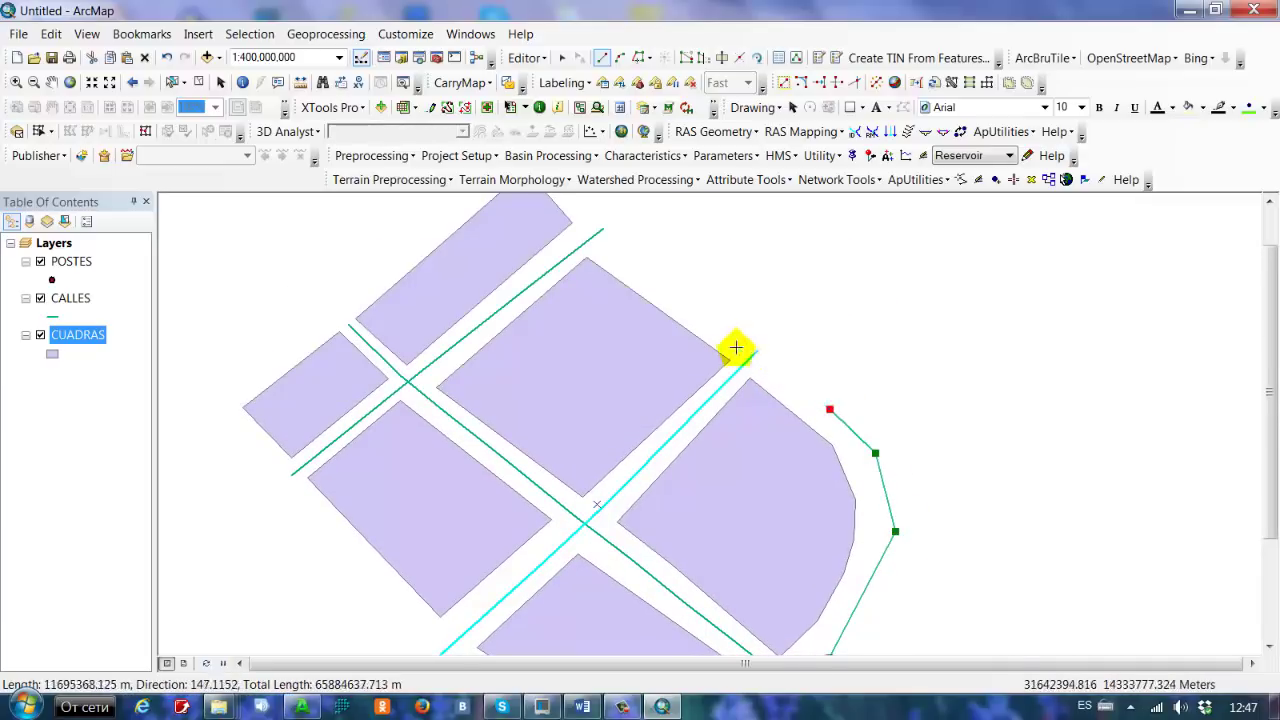
click(643, 275)
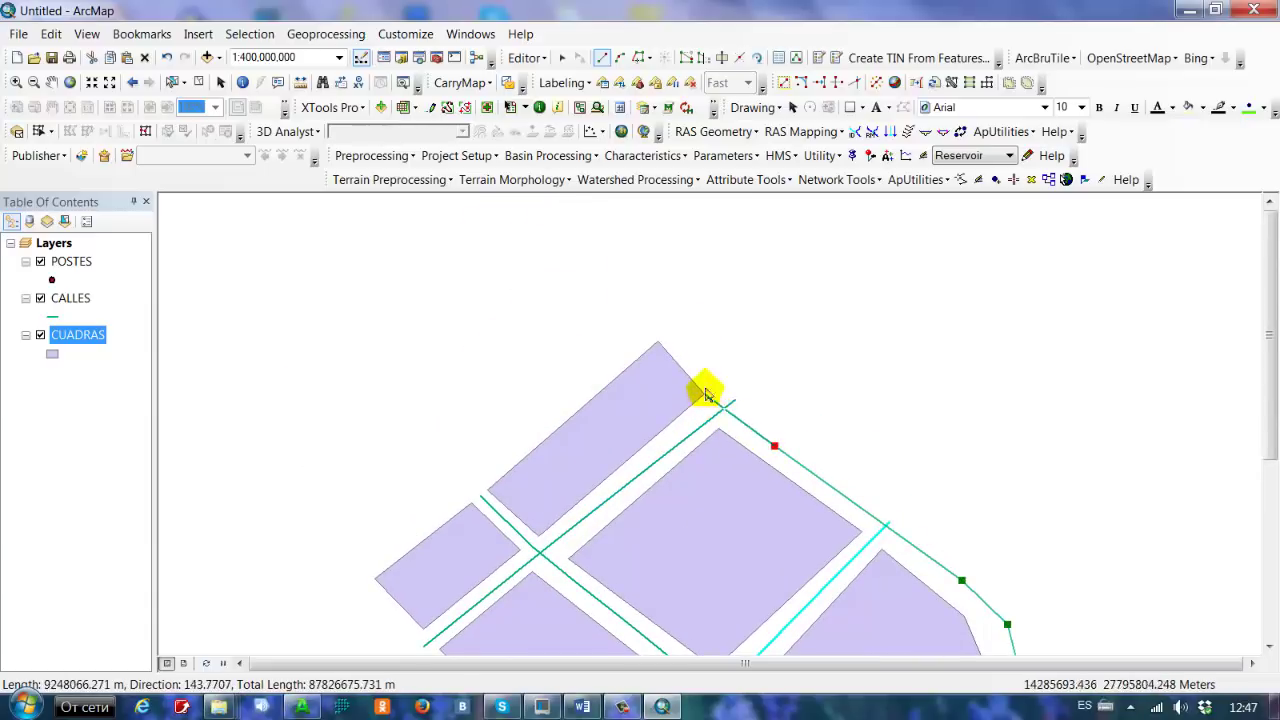
double_click(645, 284)
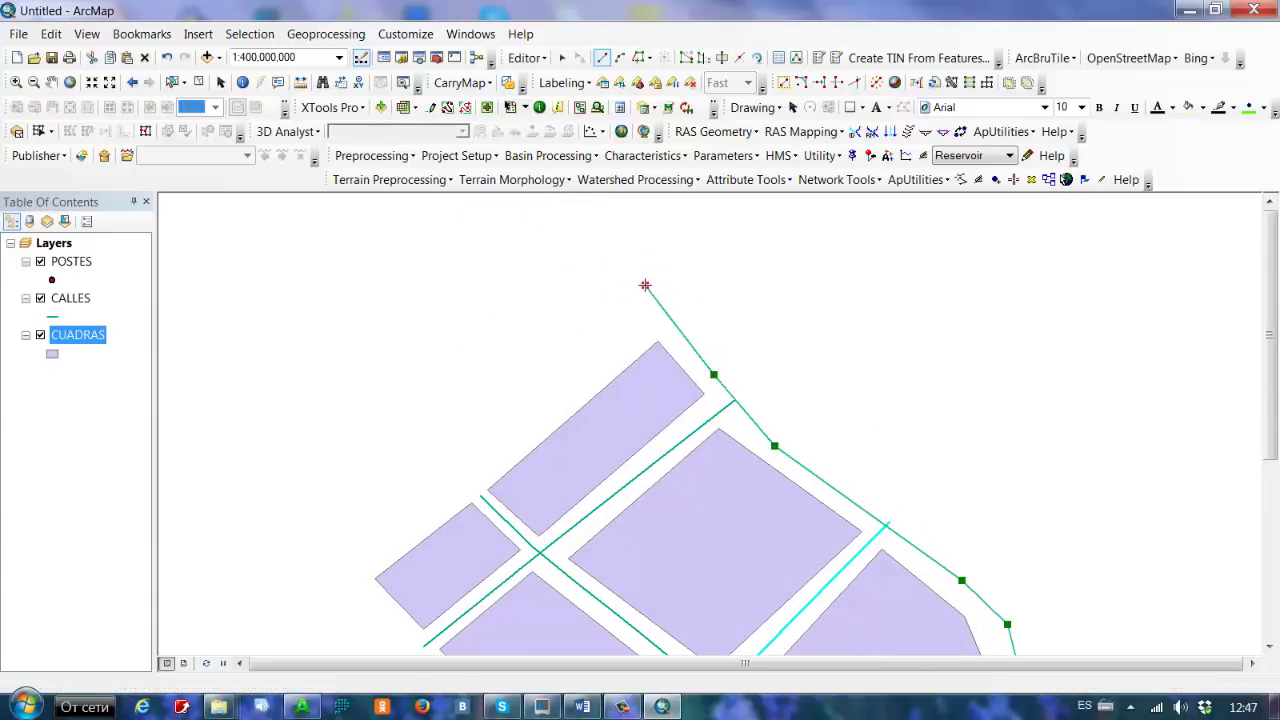
click(745, 400)
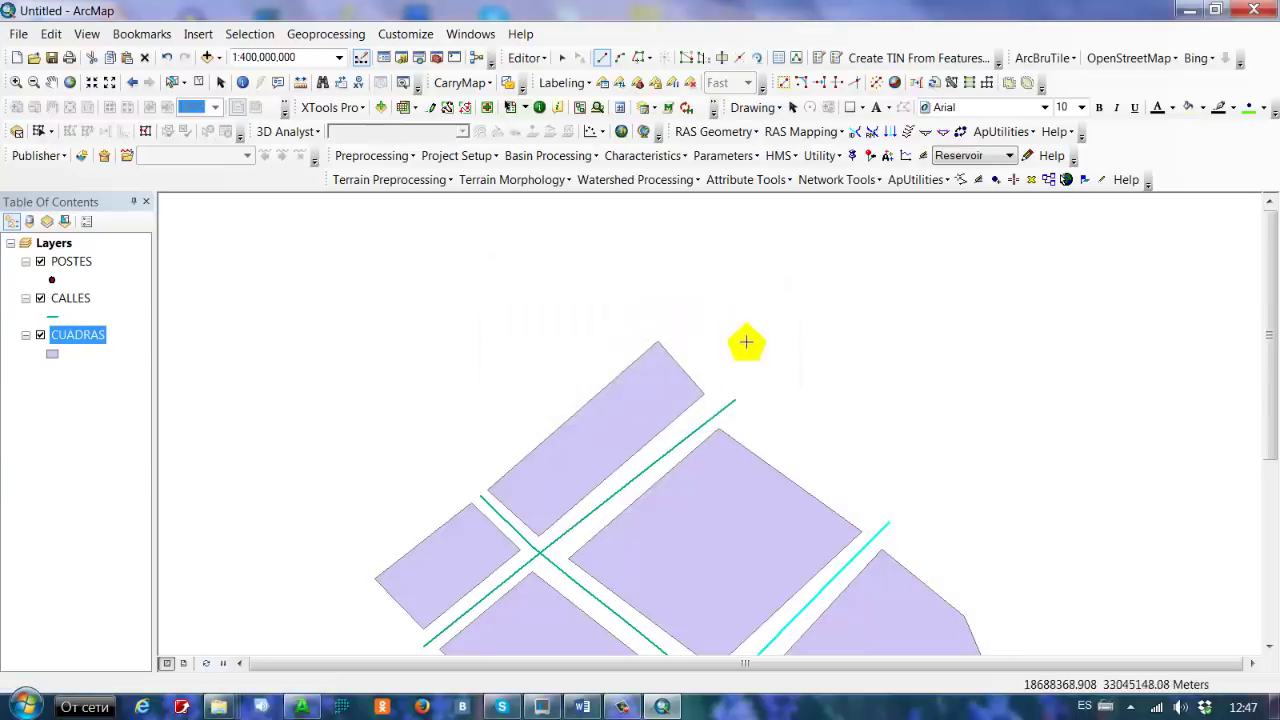
Step: Draw the outer CALLES line from the southeasternmost block around the curved block and along the northeast edge to the northernmost block's top corner
scroll(809, 377, down, 3)
key(Down)
key(Right)
key(Down)
key(Right)
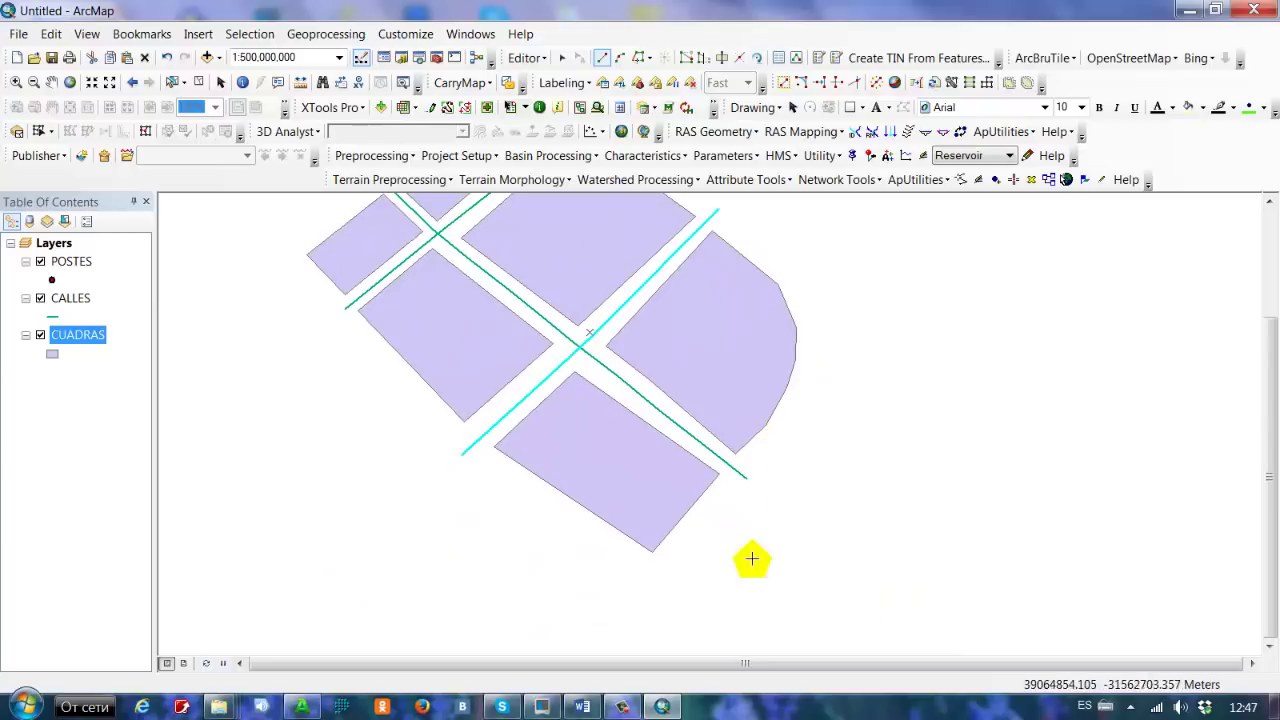
click(657, 577)
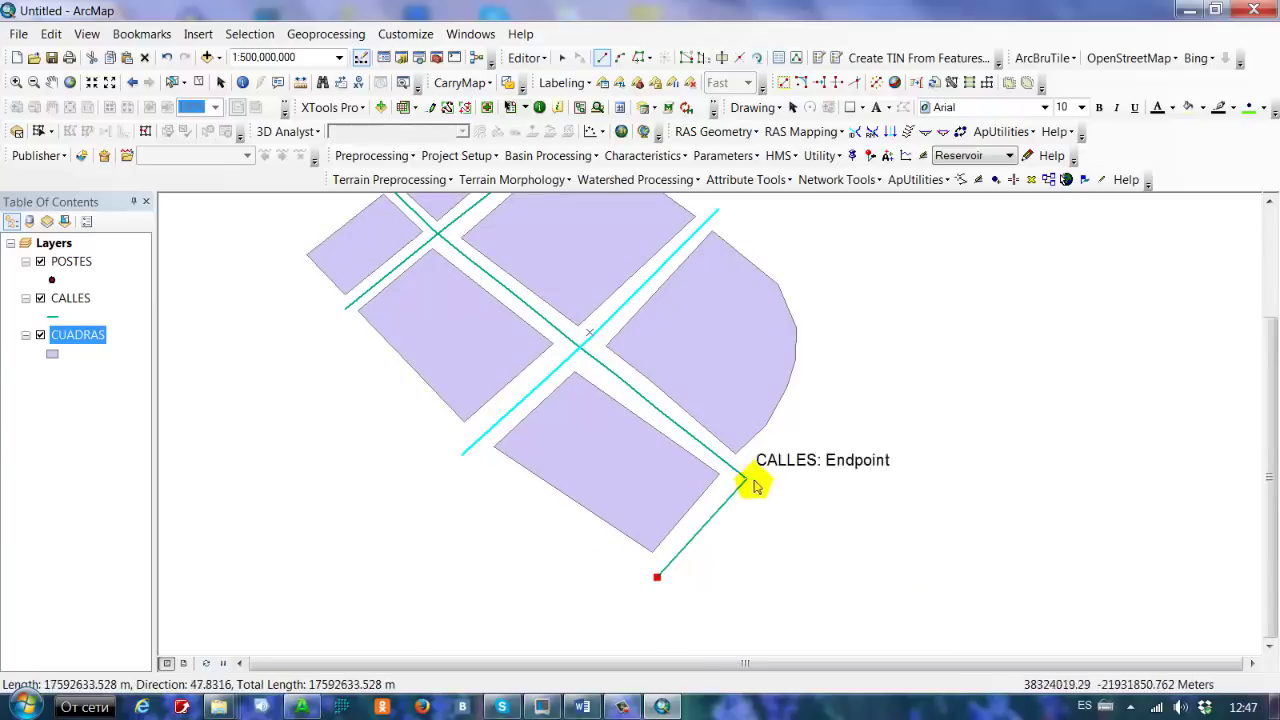
click(776, 448)
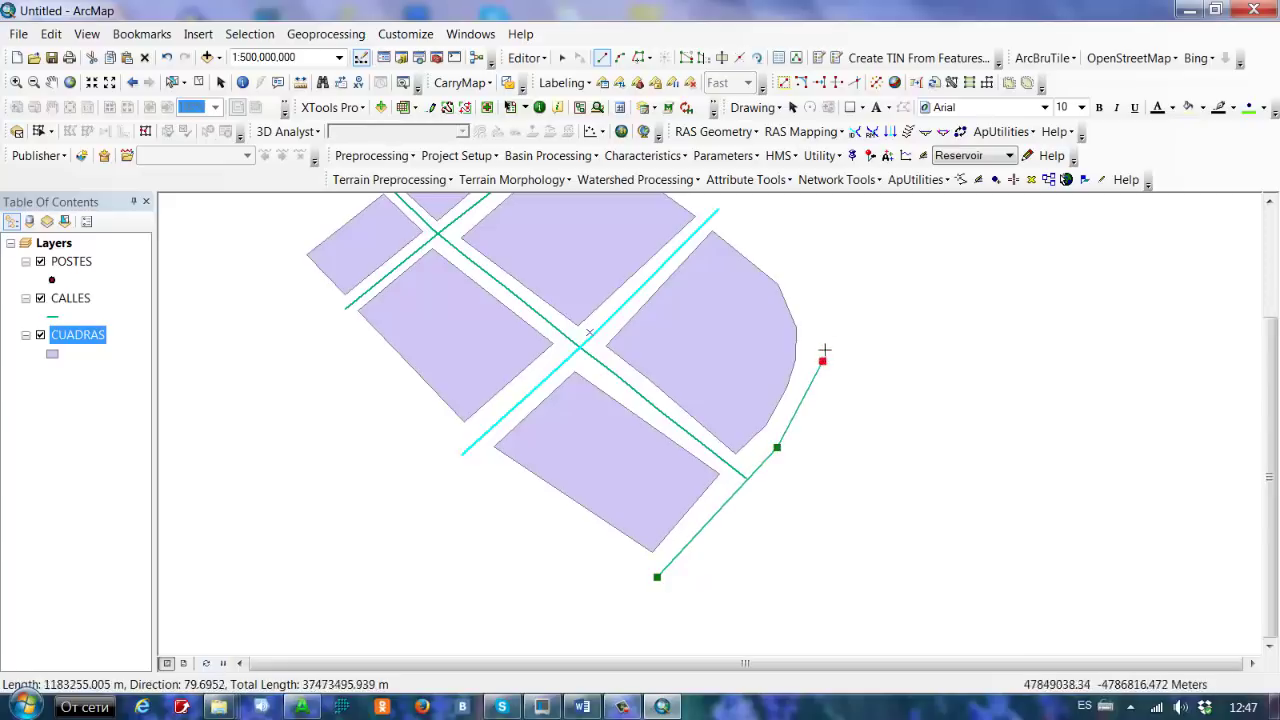
click(823, 358)
key(Up)
key(Left)
click(915, 487)
click(850, 416)
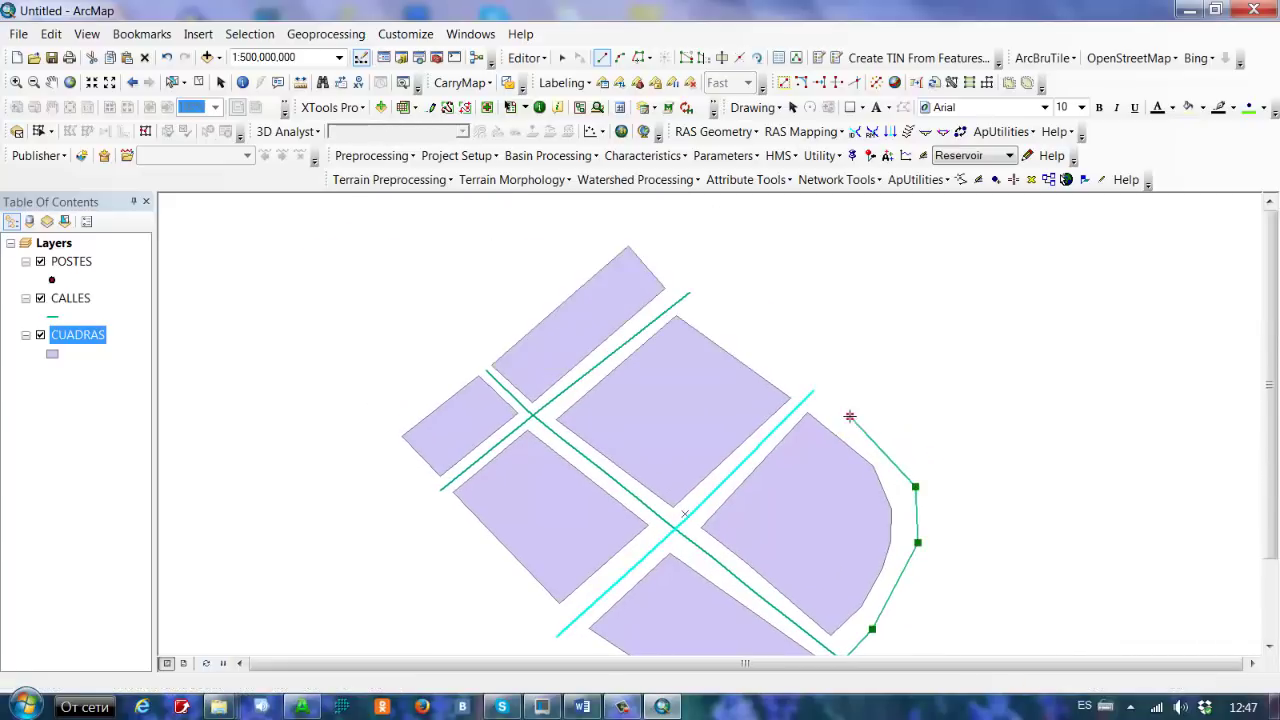
click(733, 324)
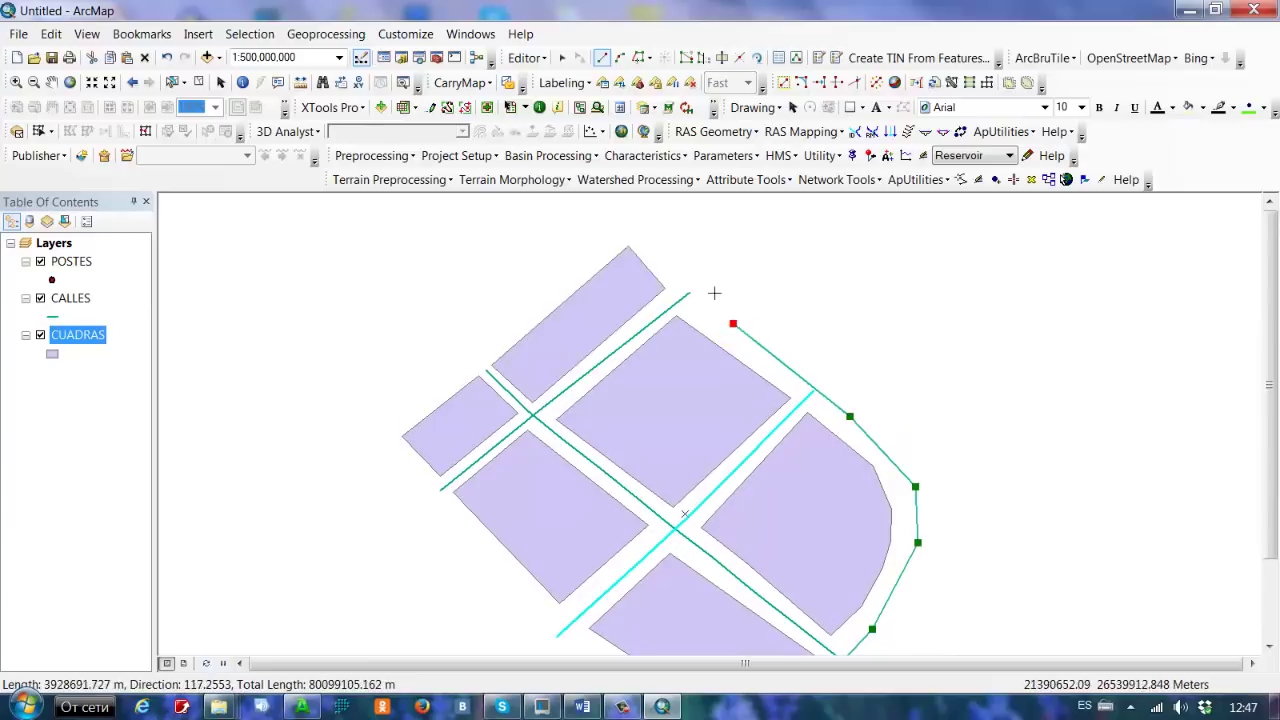
double_click(625, 220)
Step: Stop the edit session and save the CALLES edits
scroll(823, 351, up, 3)
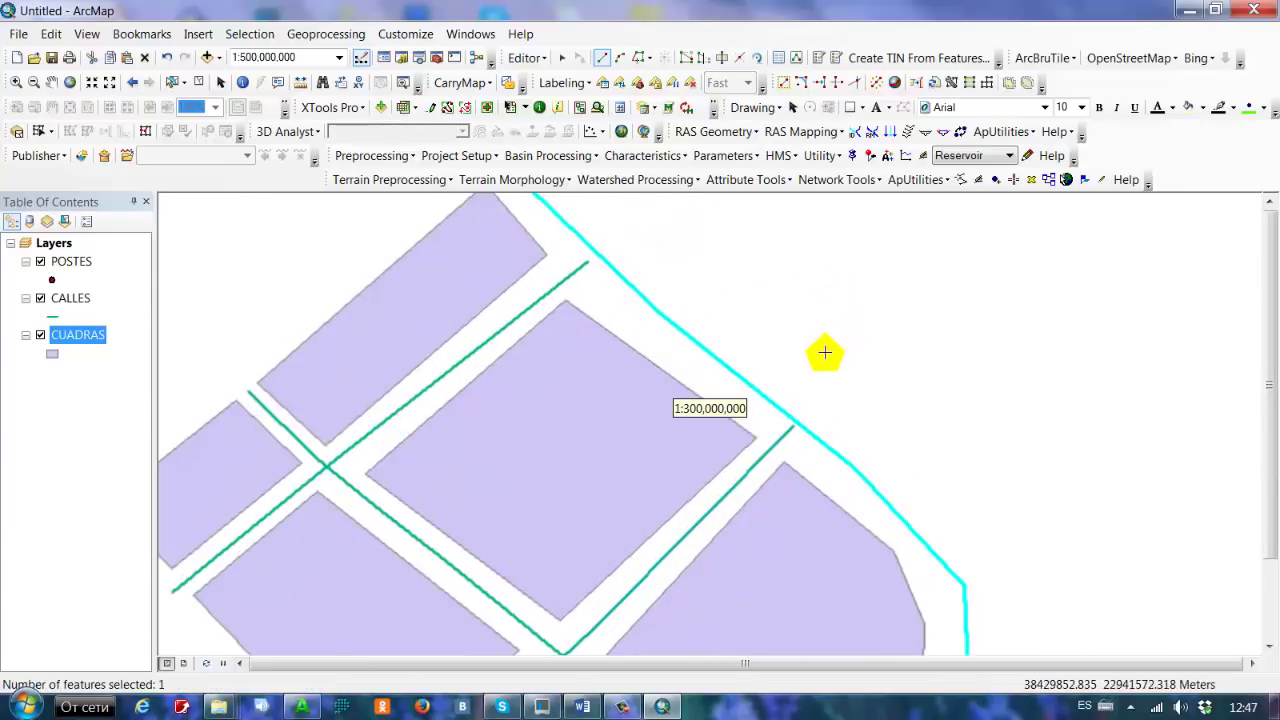
scroll(816, 352, down, 3)
drag(823, 346, 757, 266)
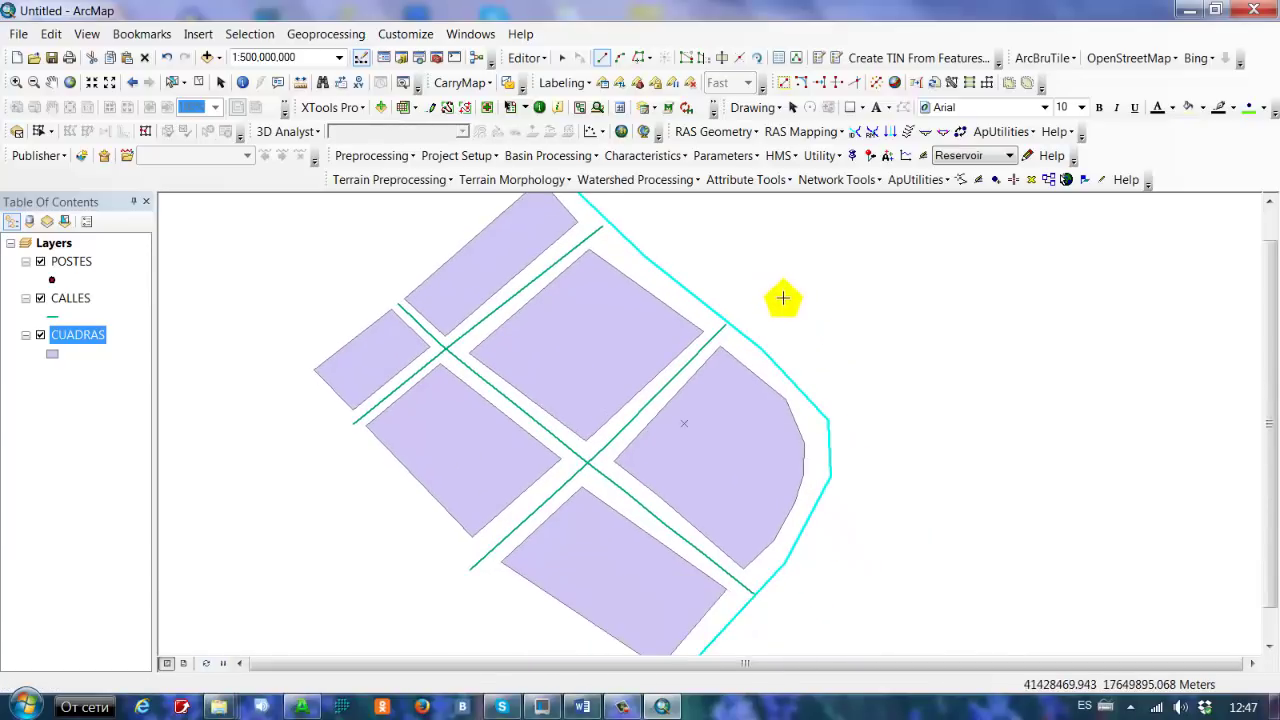
click(527, 60)
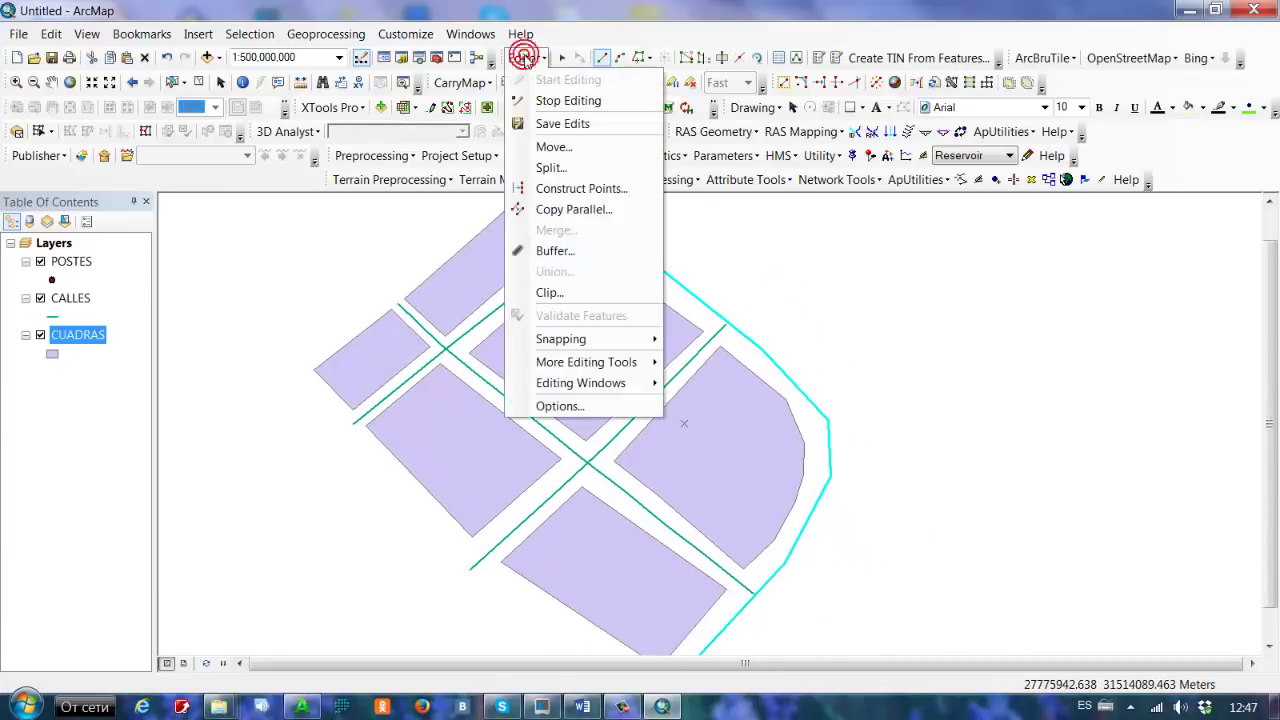
click(562, 101)
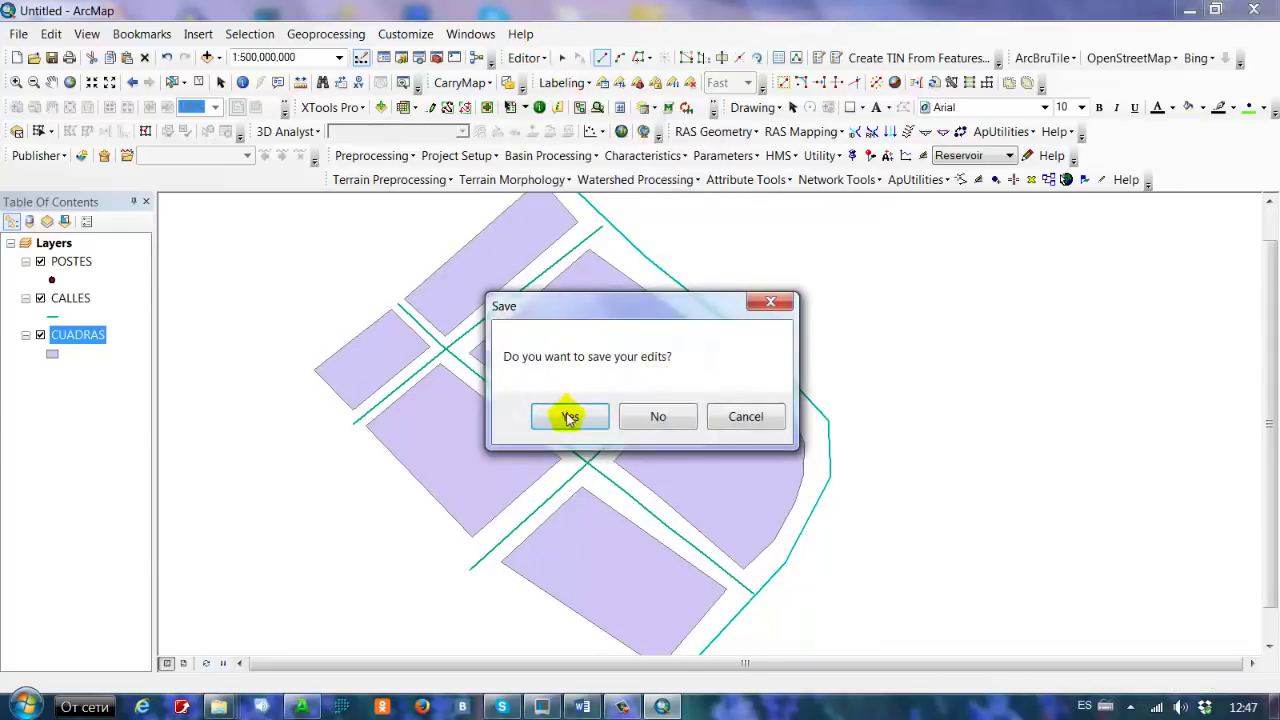
click(568, 417)
Step: Start a new edit session and choose the POSTES template with the Point tool, keeping its template properties and closing the Create Features window
drag(611, 379, 651, 406)
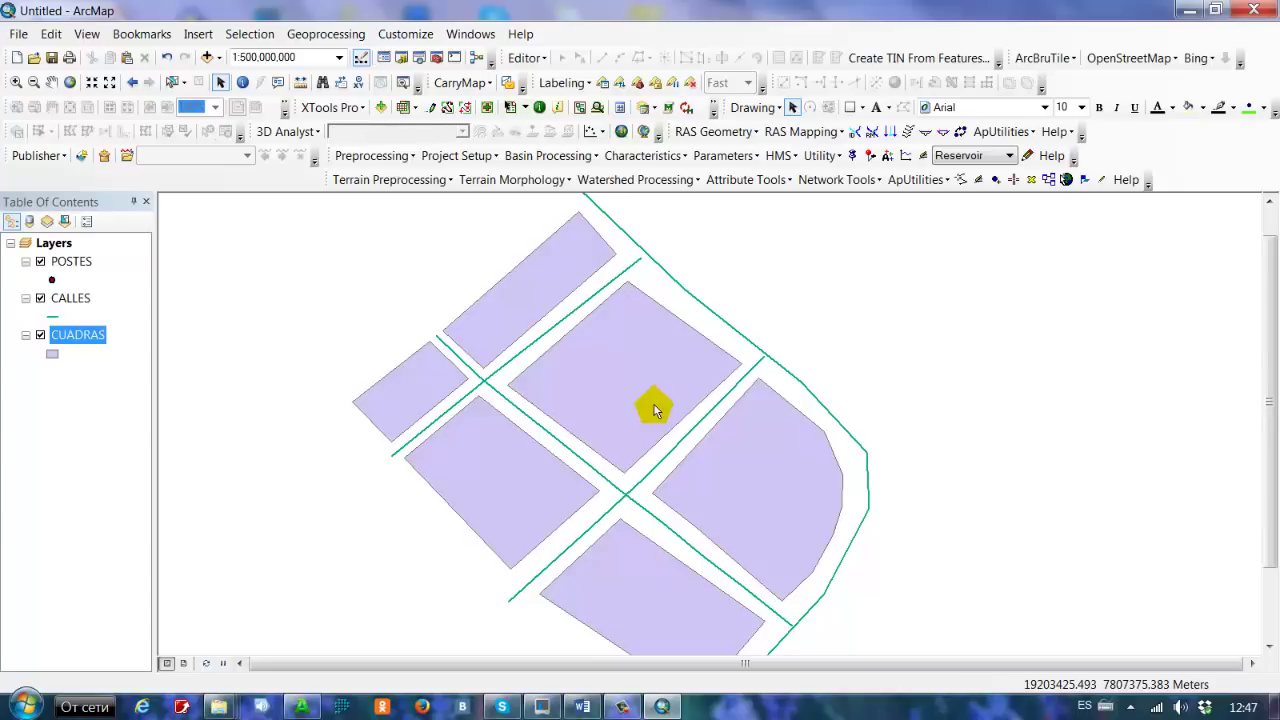
click(527, 60)
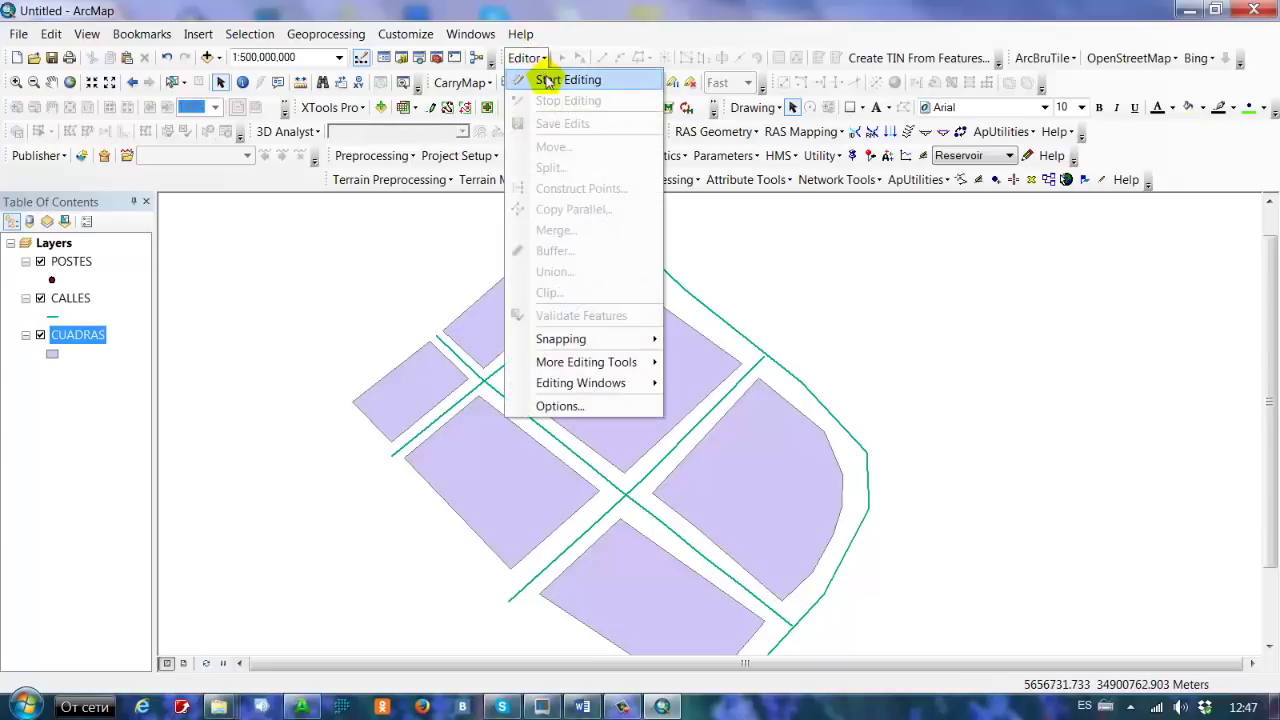
click(545, 78)
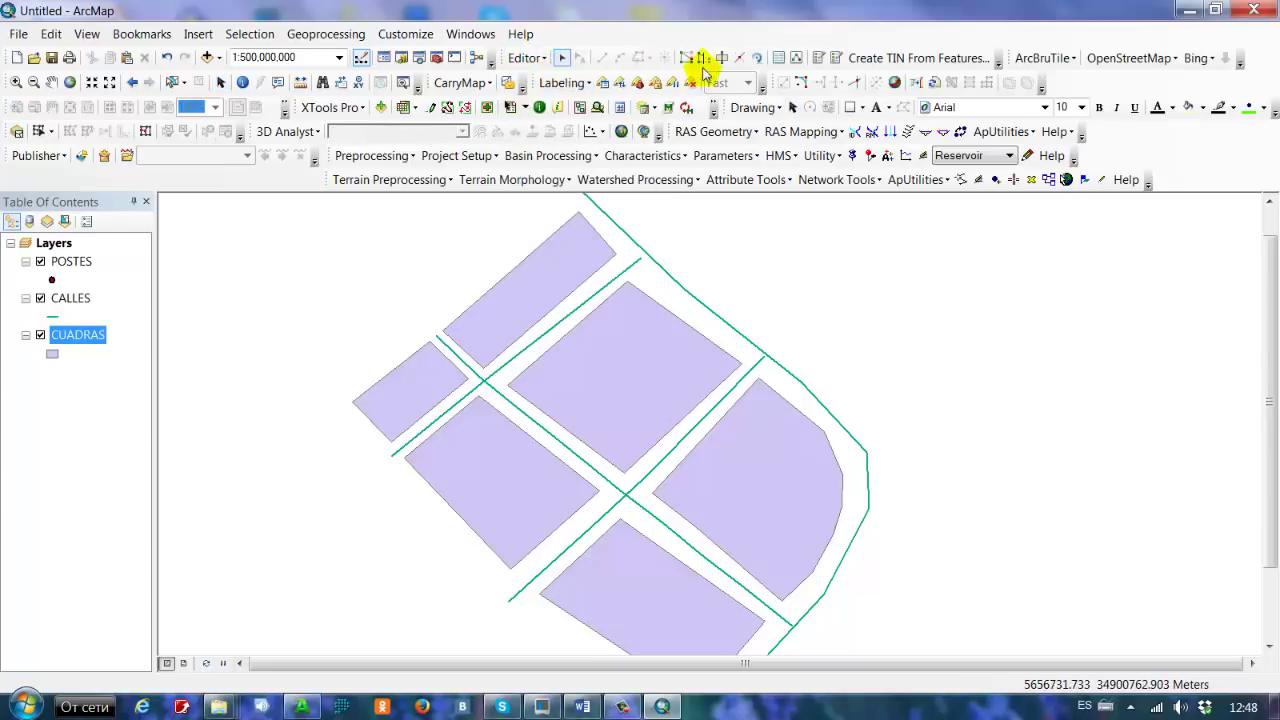
click(838, 60)
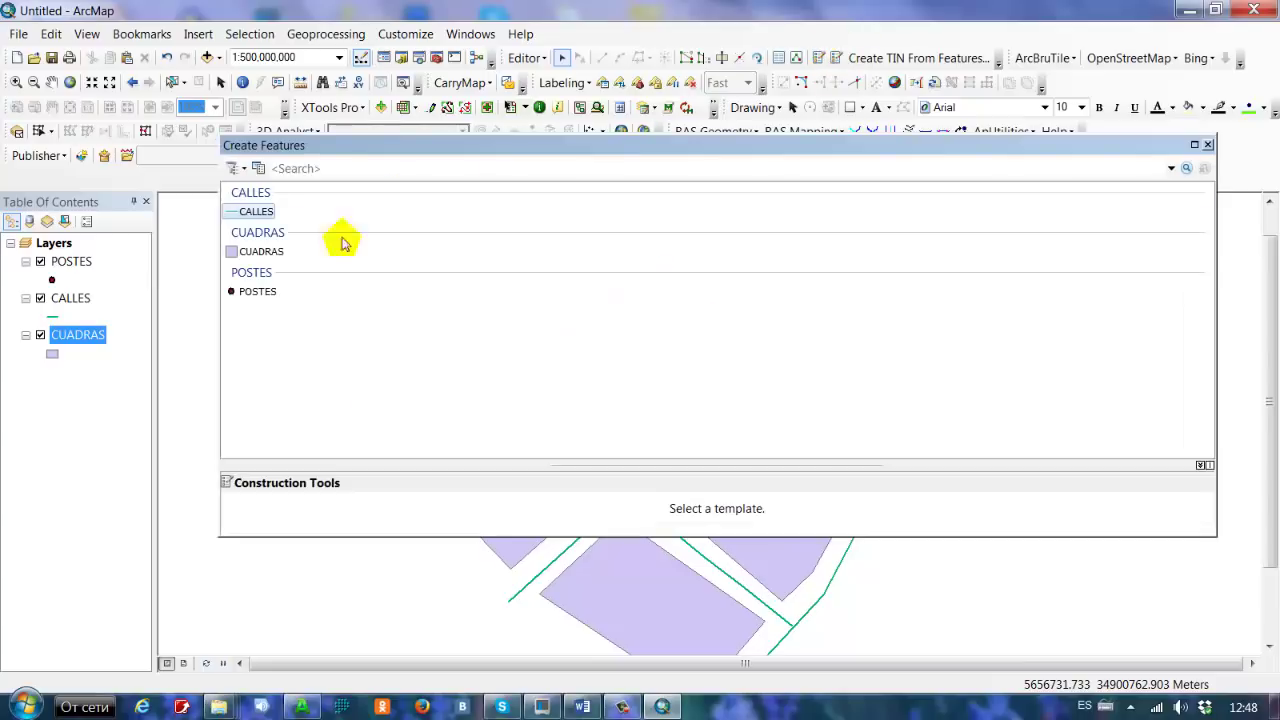
click(258, 292)
double_click(259, 292)
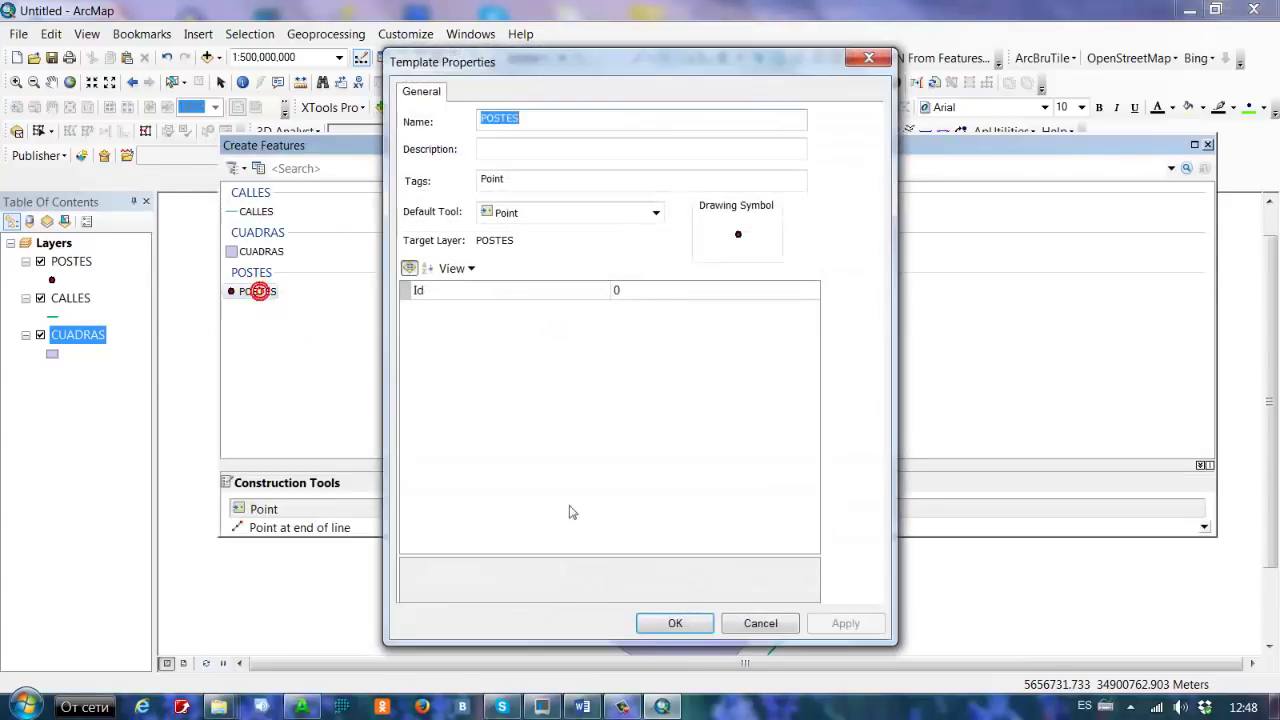
click(677, 623)
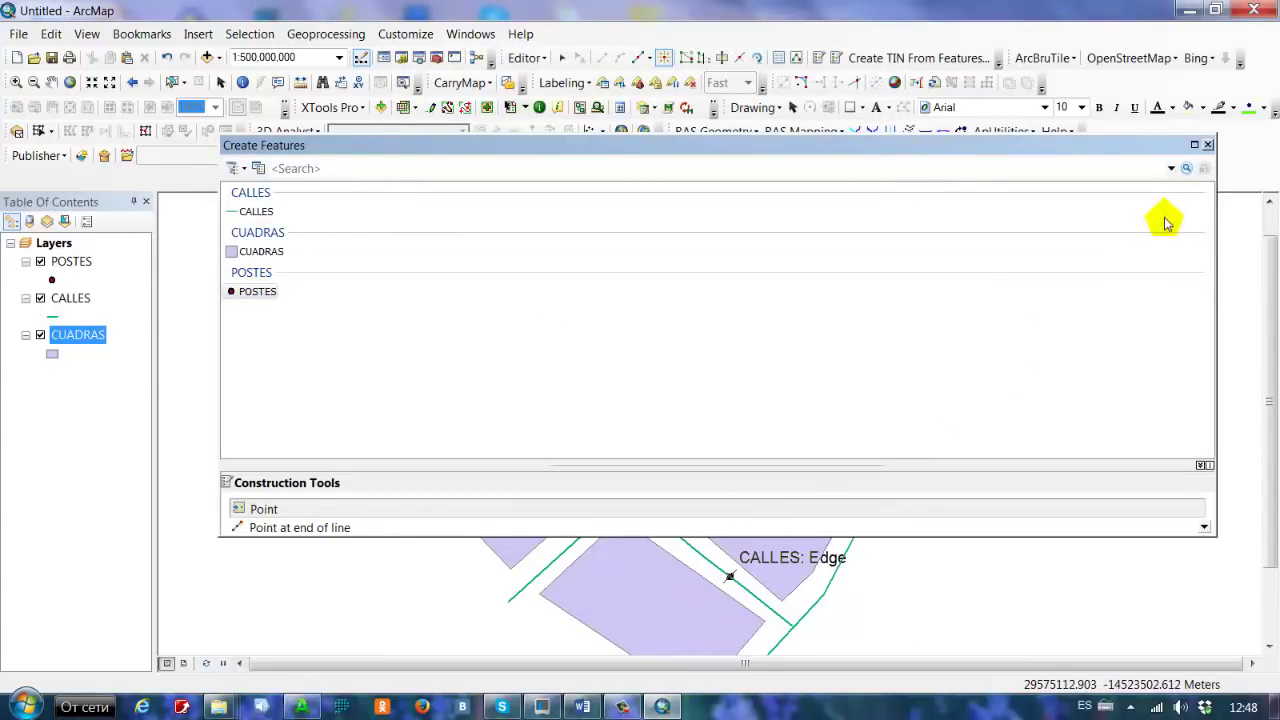
click(1208, 145)
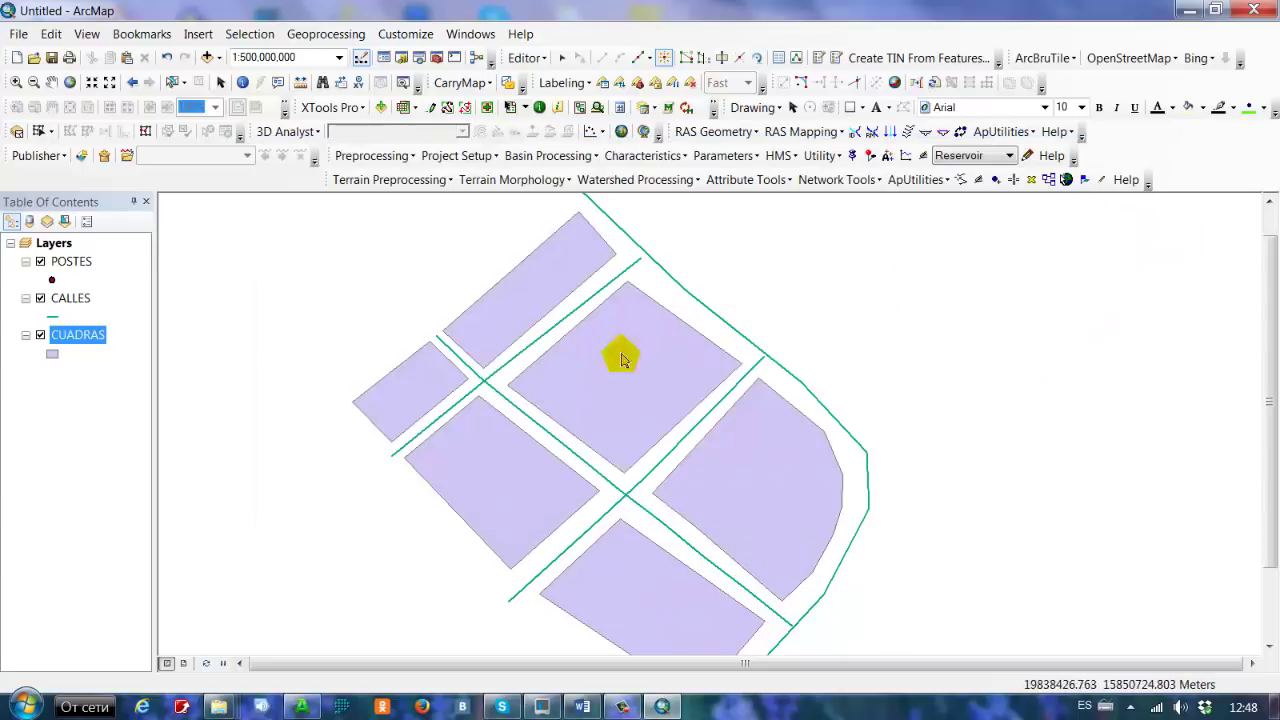
Step: Place four POSTES points around the small west block: at its south, east and north corners and midway along its southeast side
scroll(468, 398, down, 3)
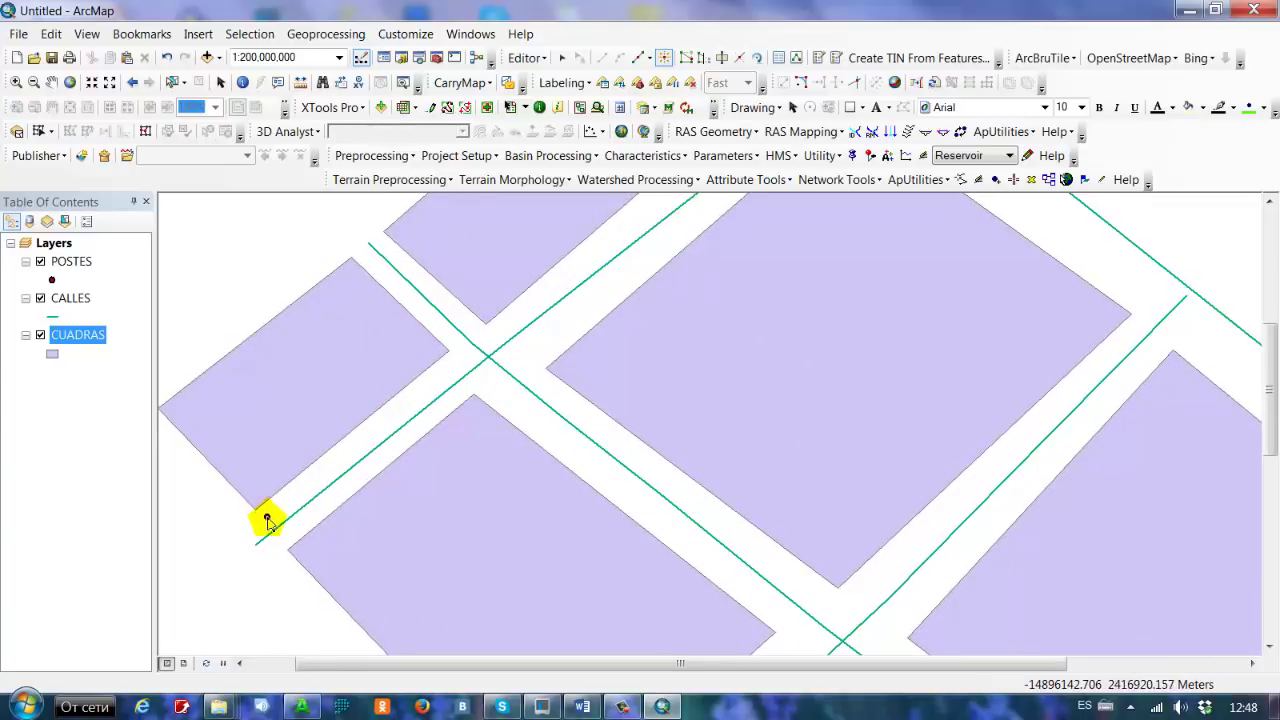
click(267, 519)
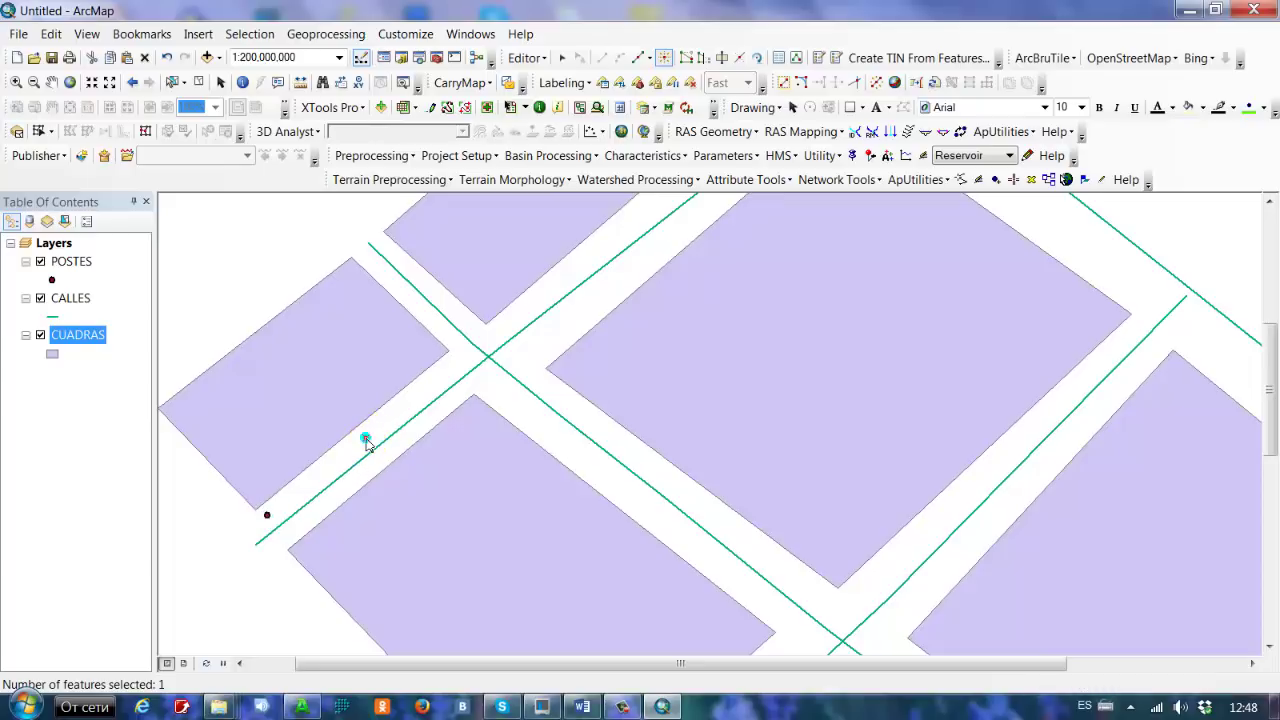
click(459, 370)
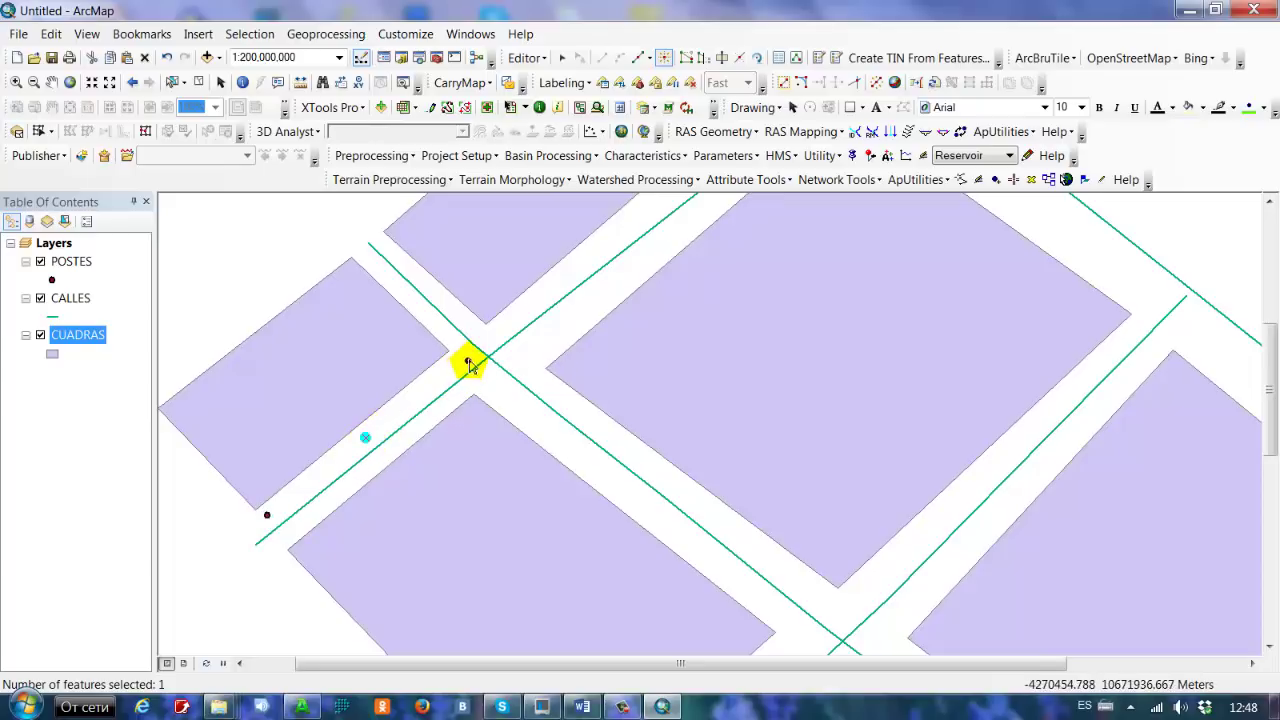
click(377, 268)
Step: Place five POSTES points around the north block: two along its southeast side, one along its northeast side, and one at its east and north corners
mouse_move(544, 372)
mouse_down()
mouse_move(466, 500)
mouse_move(490, 446)
mouse_up()
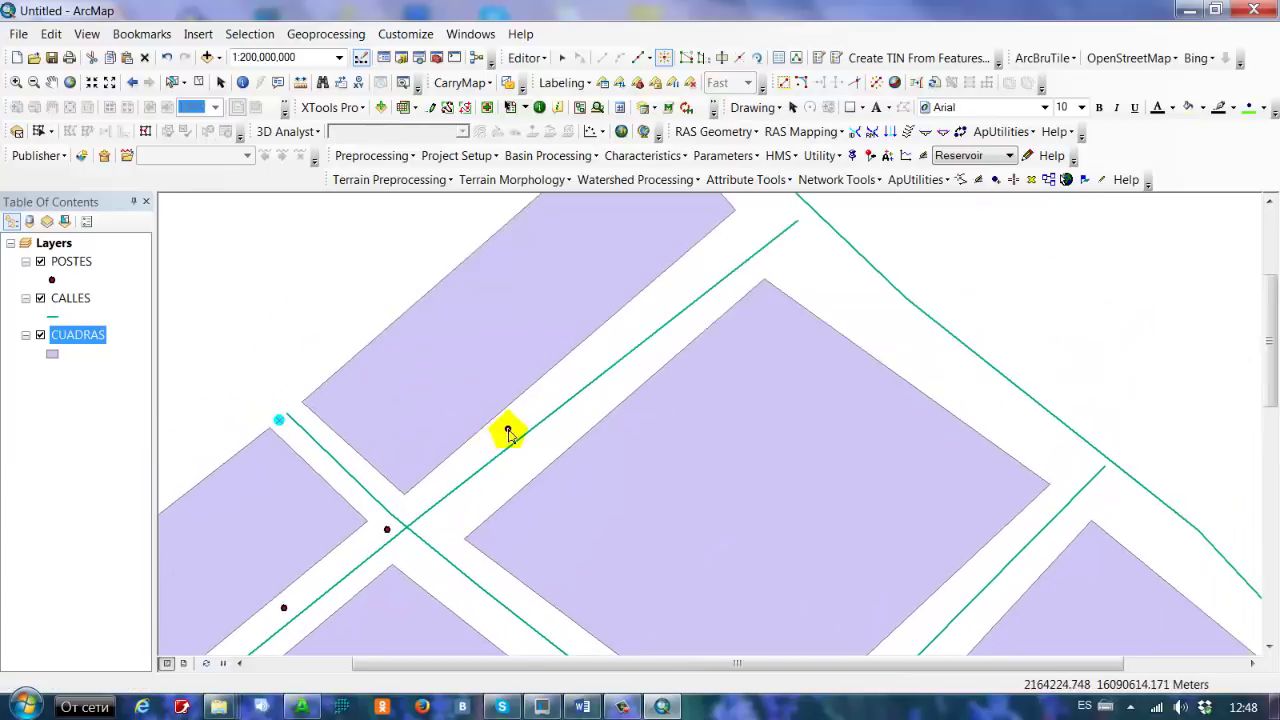
click(617, 347)
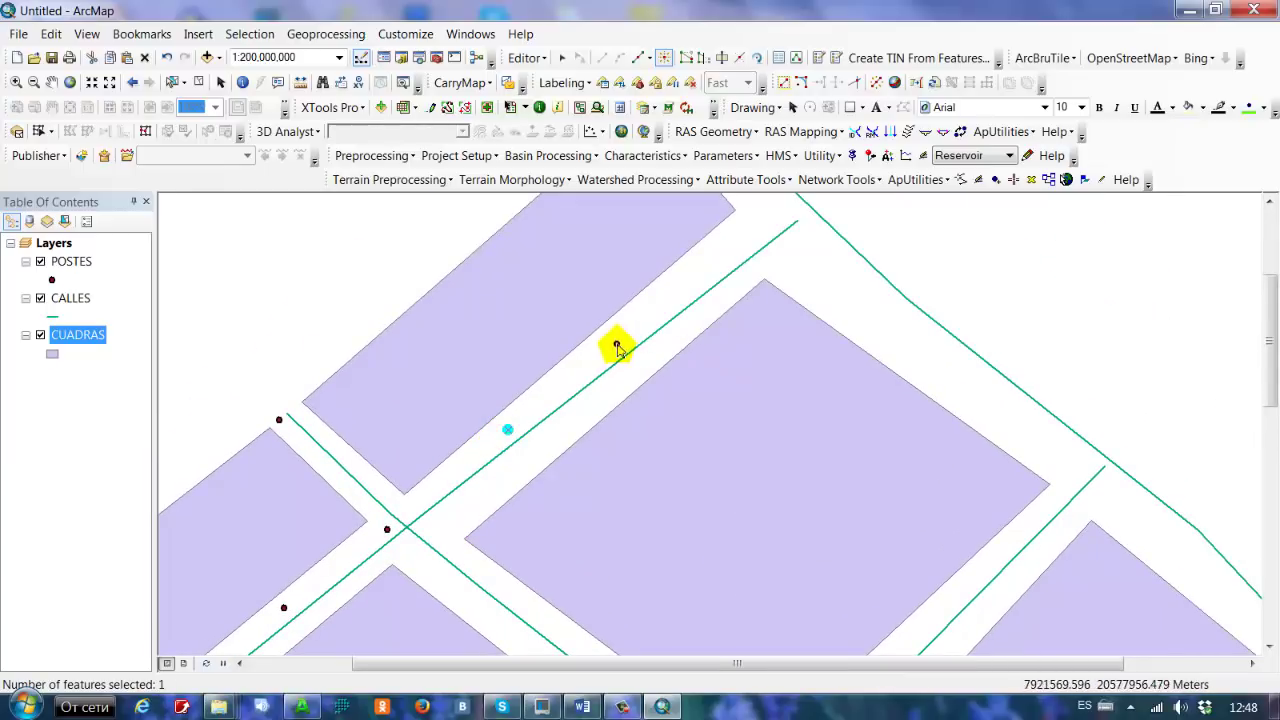
drag(656, 311, 594, 417)
click(696, 338)
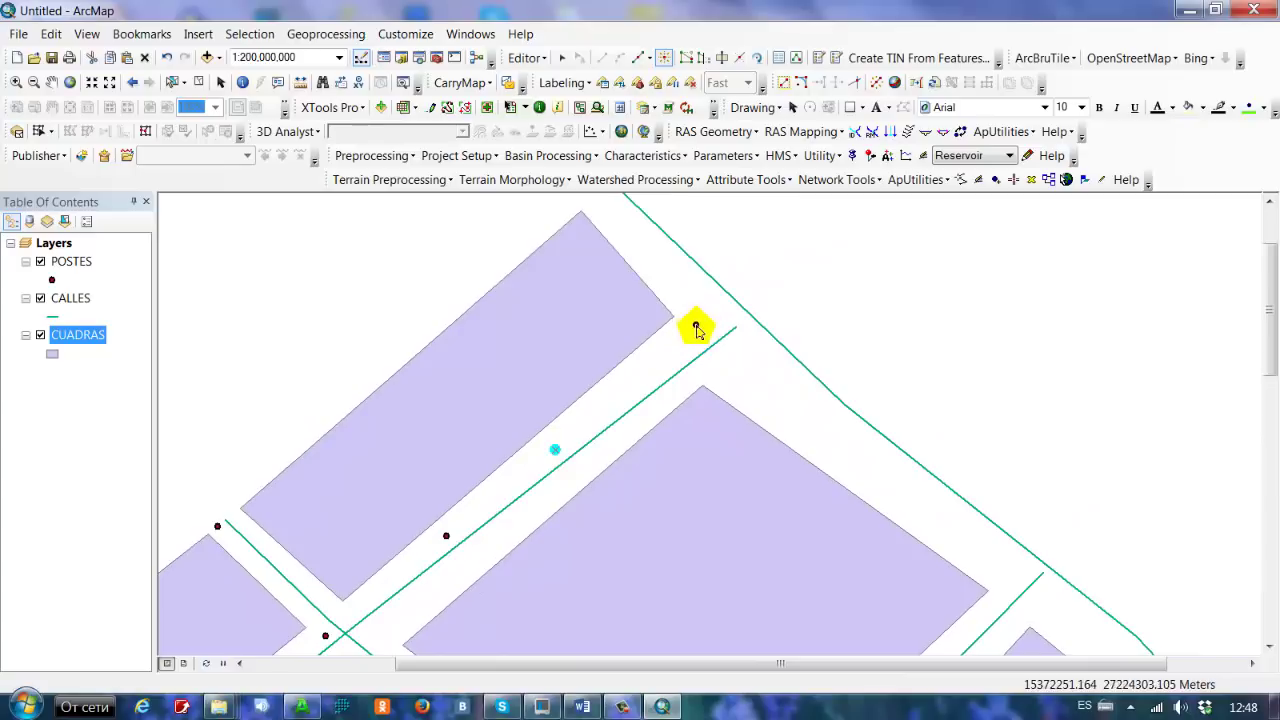
drag(638, 240, 643, 269)
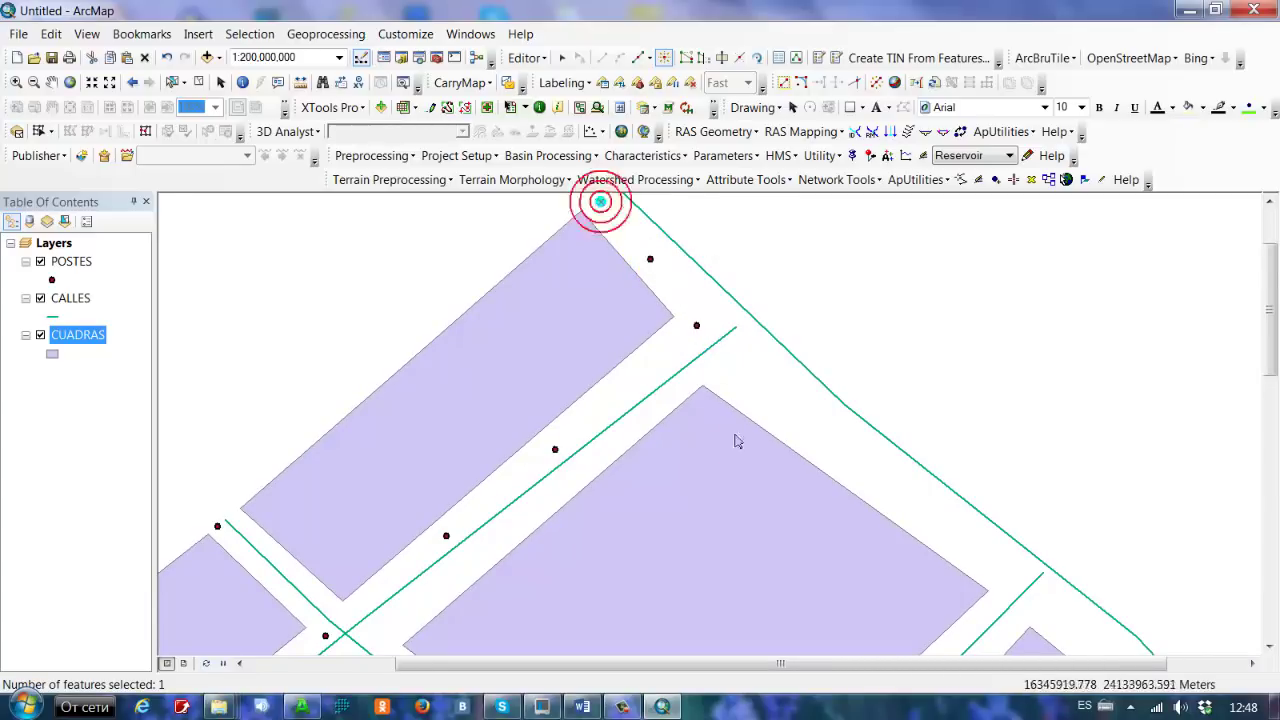
Step: Place three POSTES points around the southwest block: midway along its northeast side, at its east corner and along its southeast side
scroll(689, 449, up, 2)
scroll(714, 466, down, 3)
drag(729, 461, 767, 283)
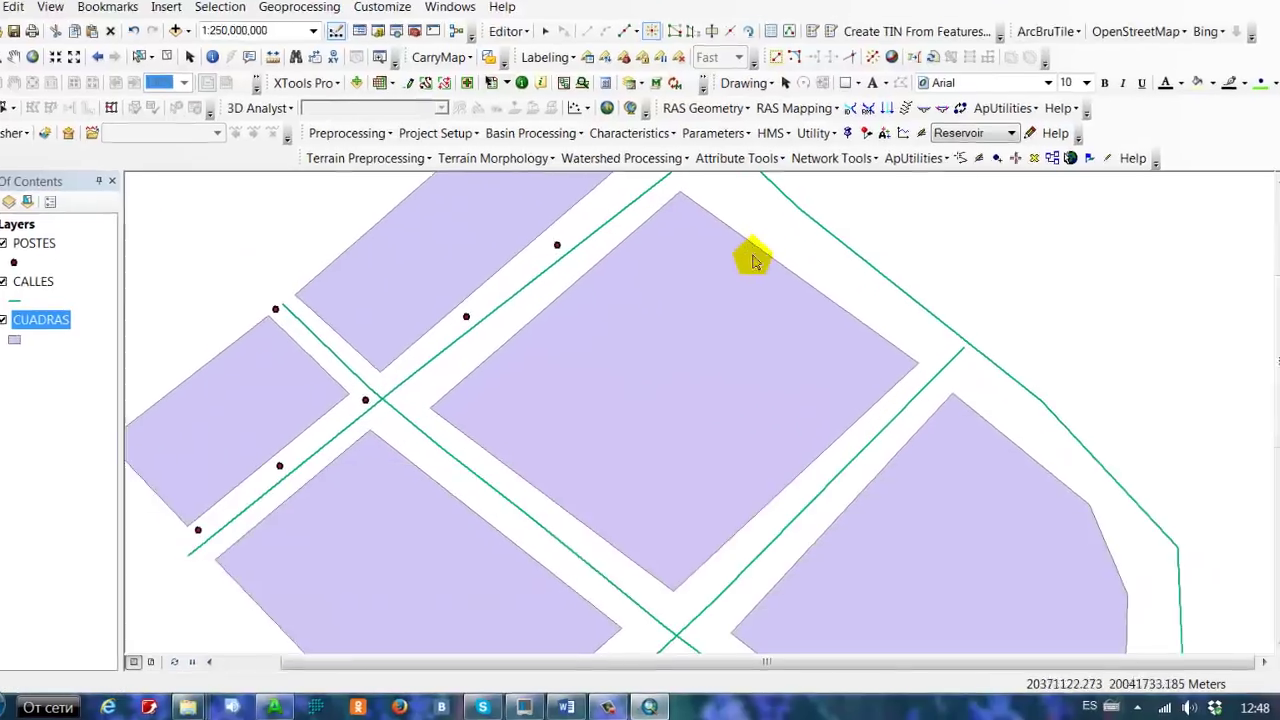
drag(561, 449, 580, 374)
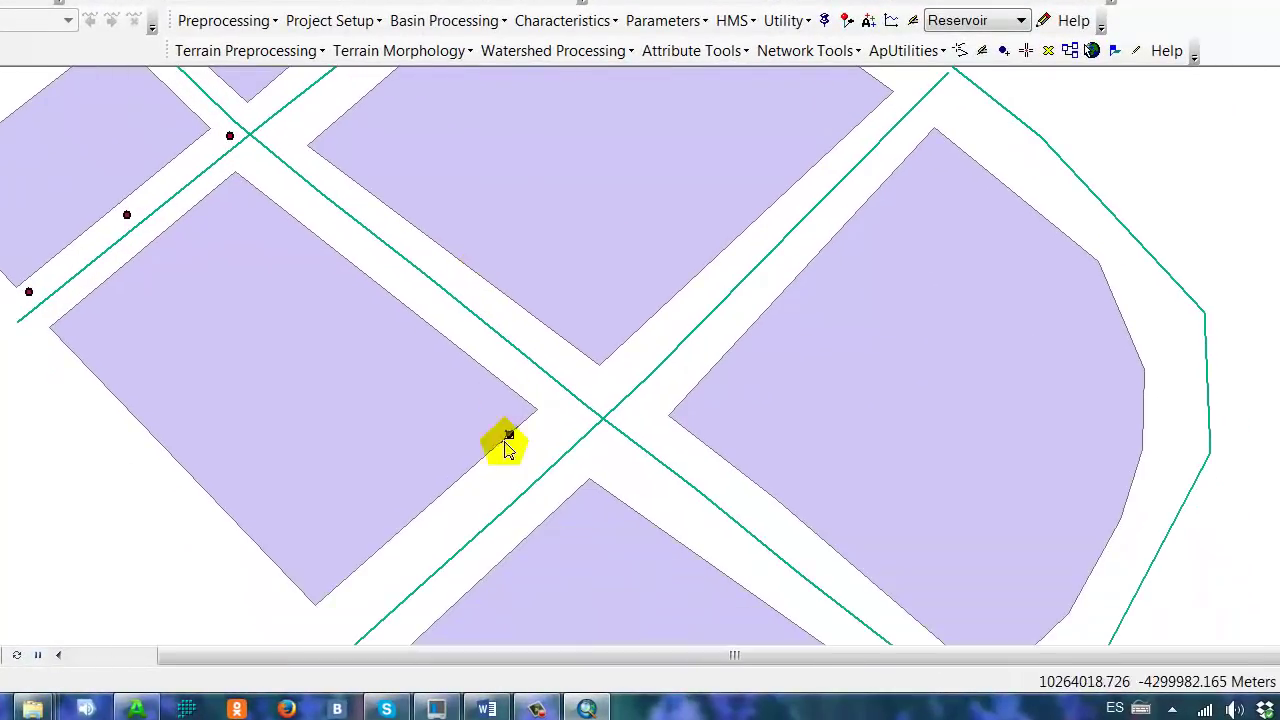
click(403, 290)
click(563, 421)
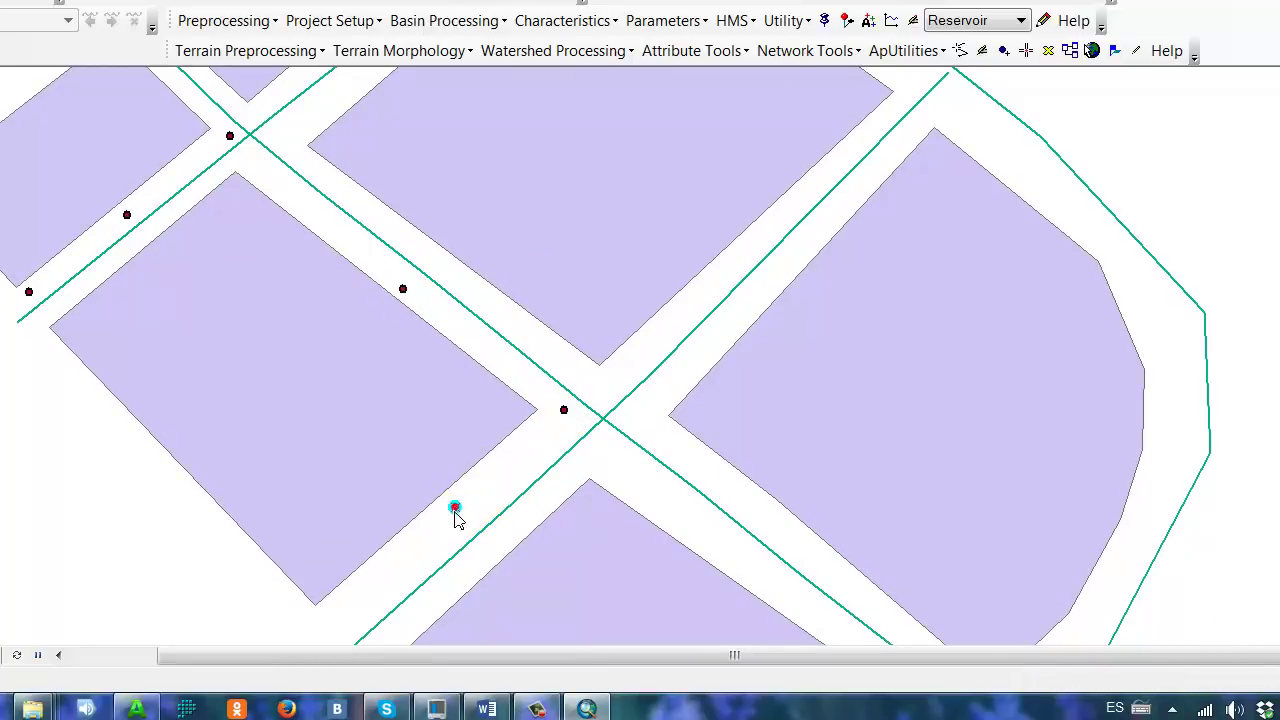
Step: Place two POSTES points on the large central block's southeast side, one midway and one at its east corner
drag(457, 431, 220, 629)
click(507, 467)
click(673, 298)
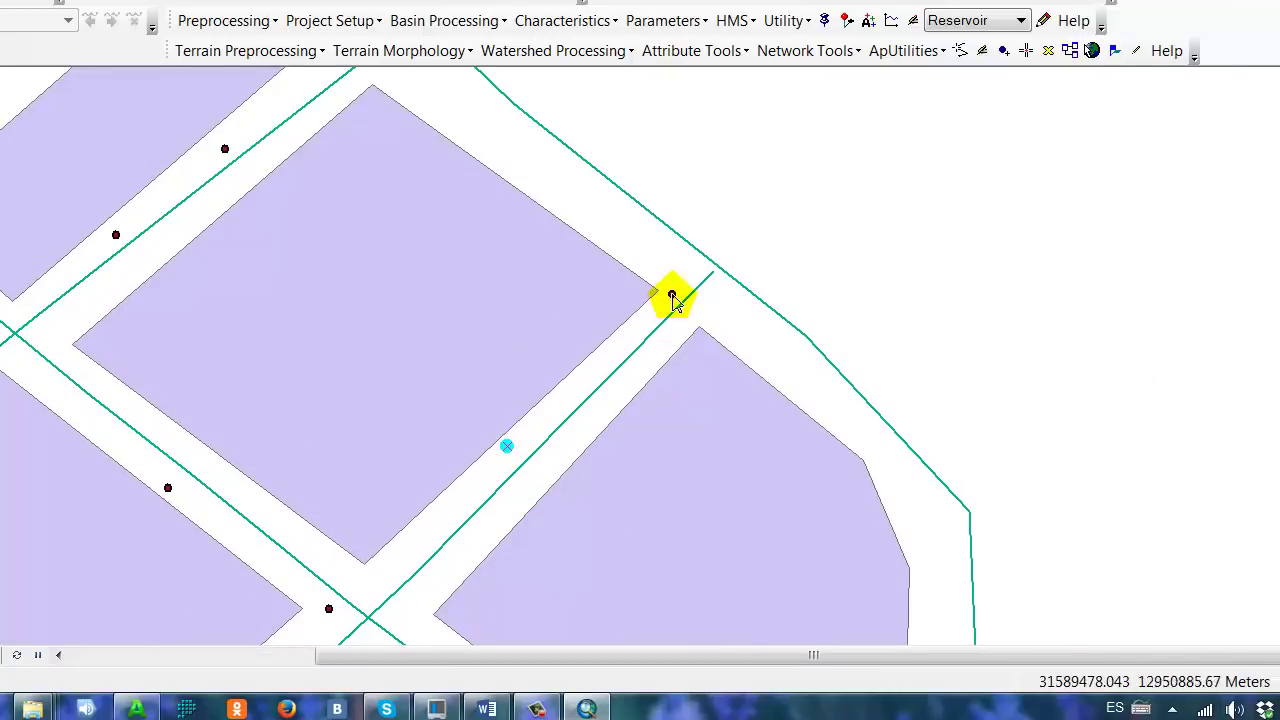
Step: Place a POSTES point midway along the central block's northeast side and three around the curved outer side of the east block
click(506, 151)
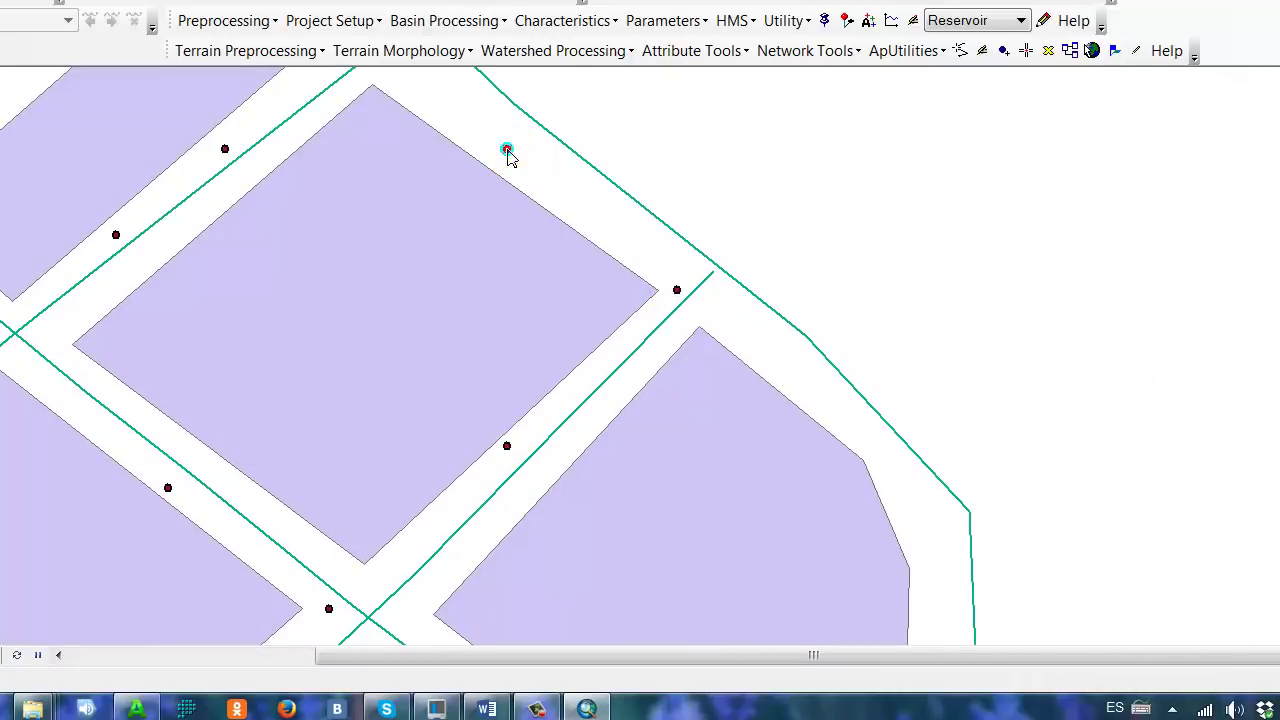
drag(506, 151, 589, 311)
drag(764, 414, 666, 152)
drag(751, 303, 737, 230)
click(833, 400)
click(761, 615)
drag(752, 625, 898, 213)
click(803, 354)
Step: Place POSTES points around the south block: at its east and south corners and three along its northeast side
click(731, 460)
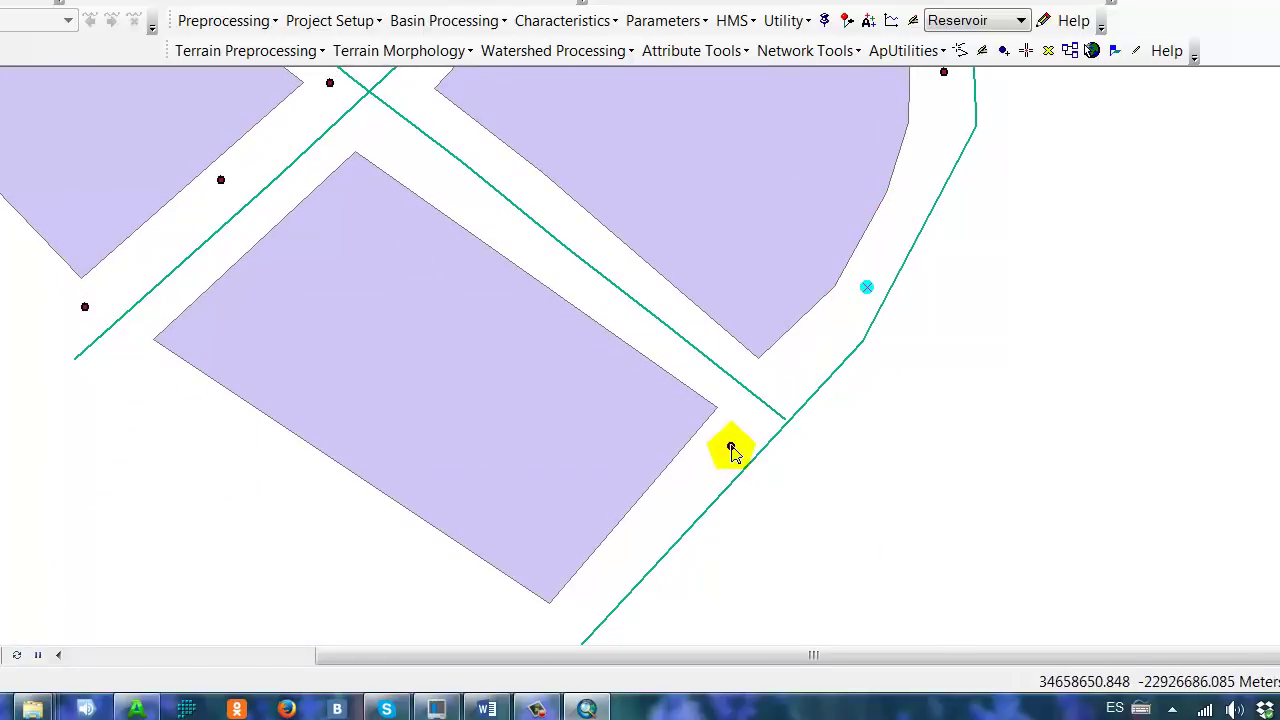
click(565, 632)
drag(604, 516, 677, 657)
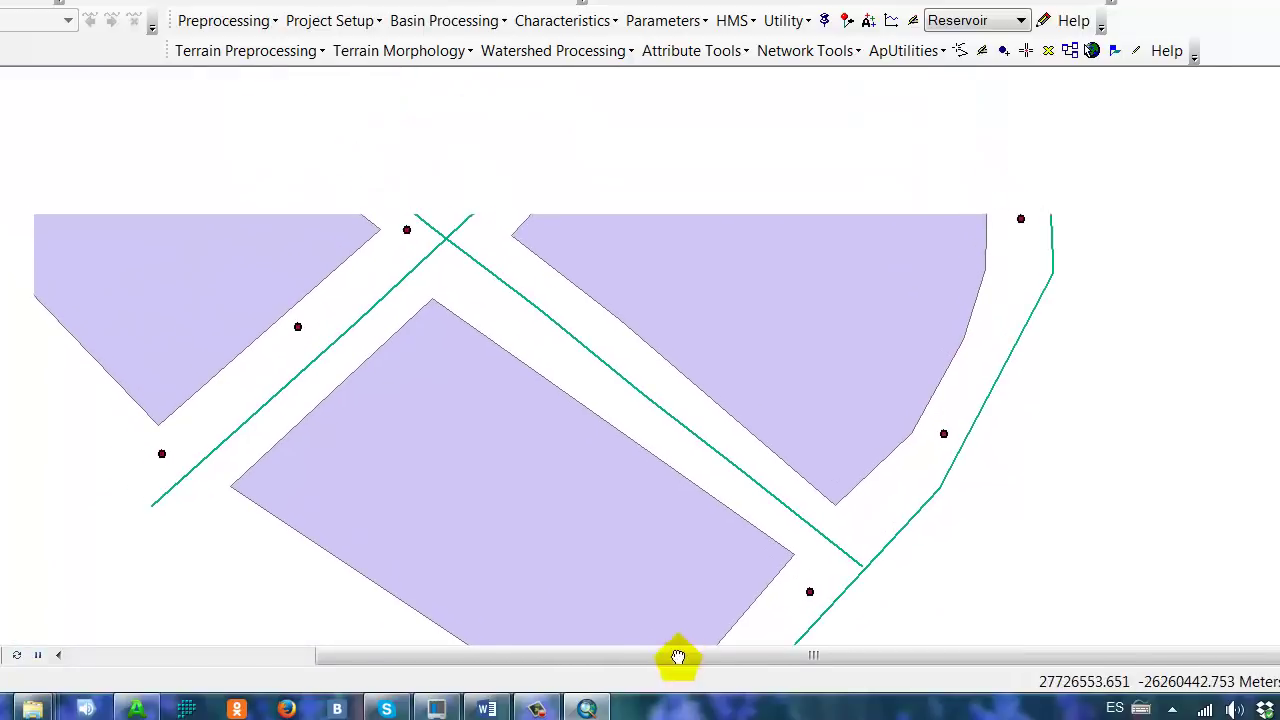
click(491, 294)
click(670, 436)
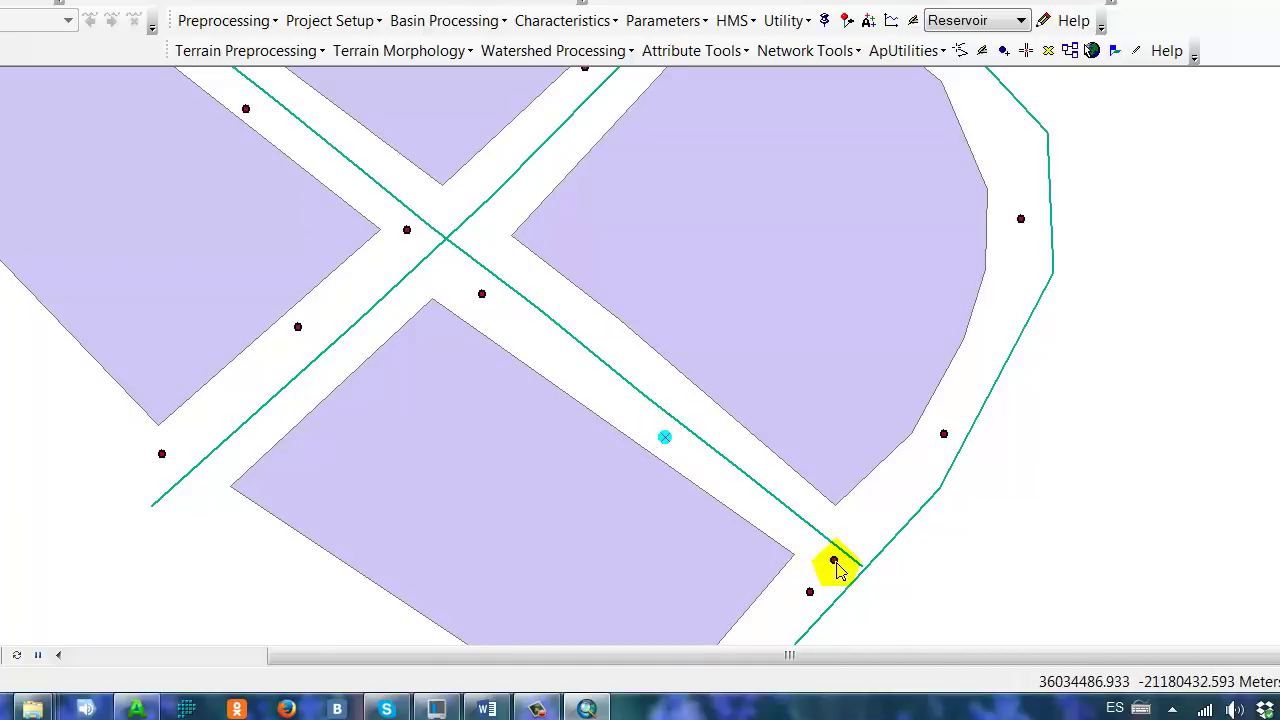
Step: Stop the edit session and save the digitized features
drag(654, 274, 623, 417)
drag(723, 99, 725, 308)
click(908, 138)
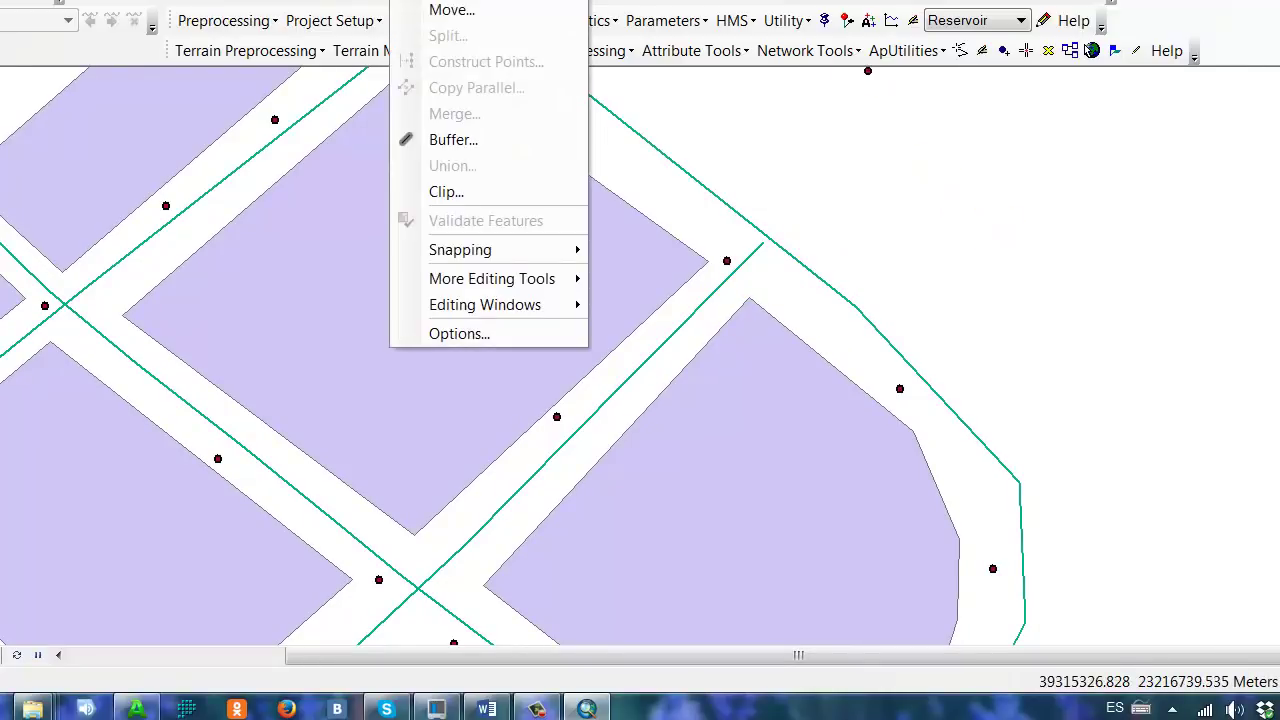
click(477, 341)
scroll(494, 300, down, 3)
drag(538, 316, 613, 316)
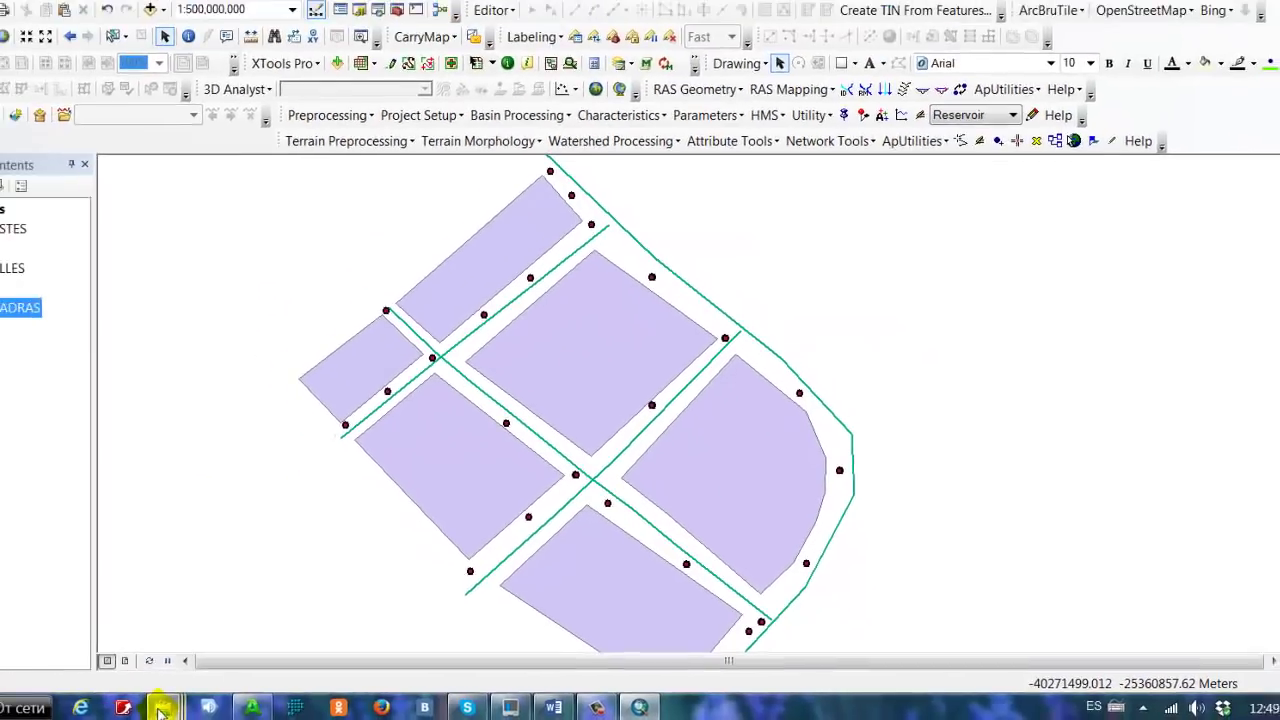
Step: Switch to Windows Explorer, open the ARCGIS_EJERCICIOS folder on drive C in a maximized window and widen its file list
mouse_move(161, 707)
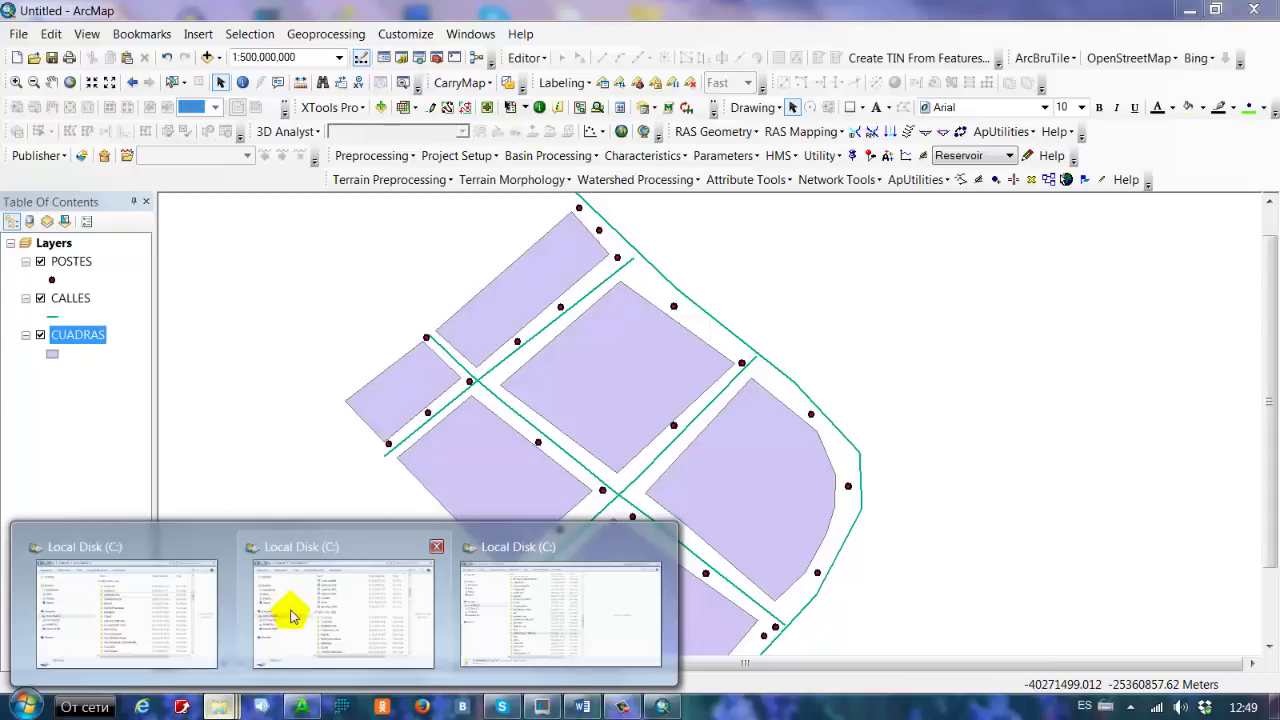
click(291, 614)
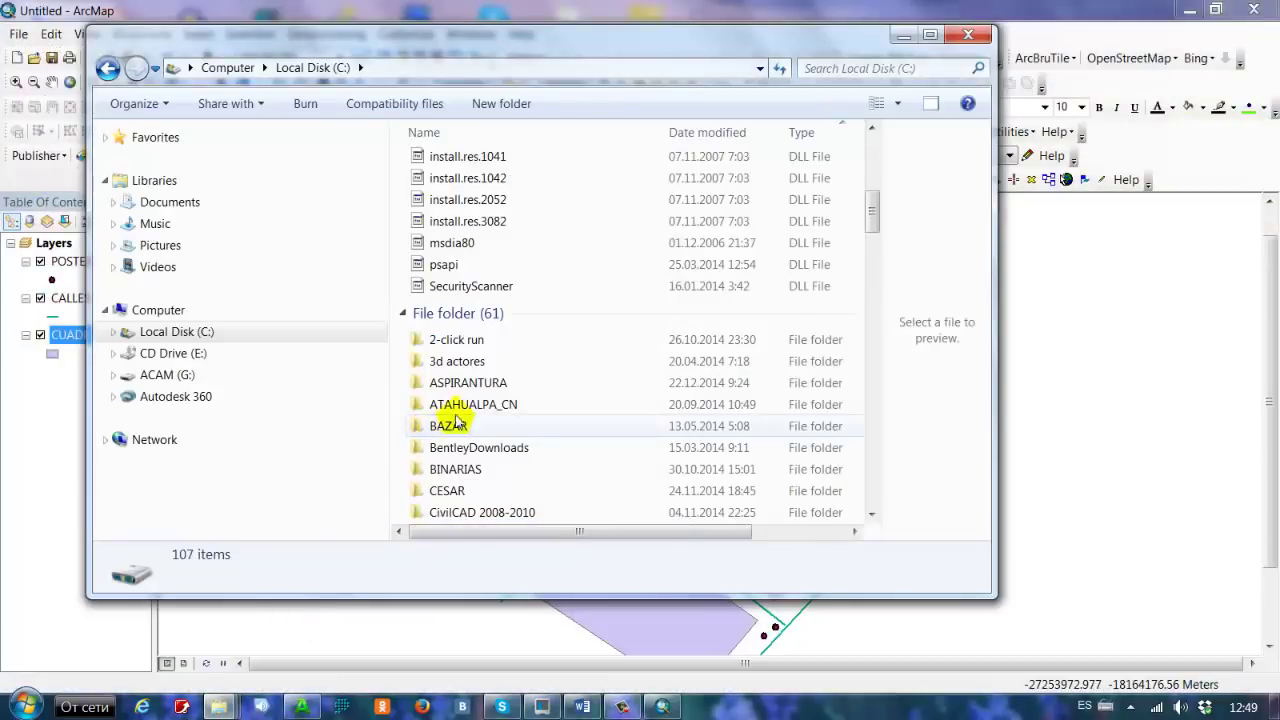
scroll(494, 411, down, 7)
scroll(494, 432, down, 10)
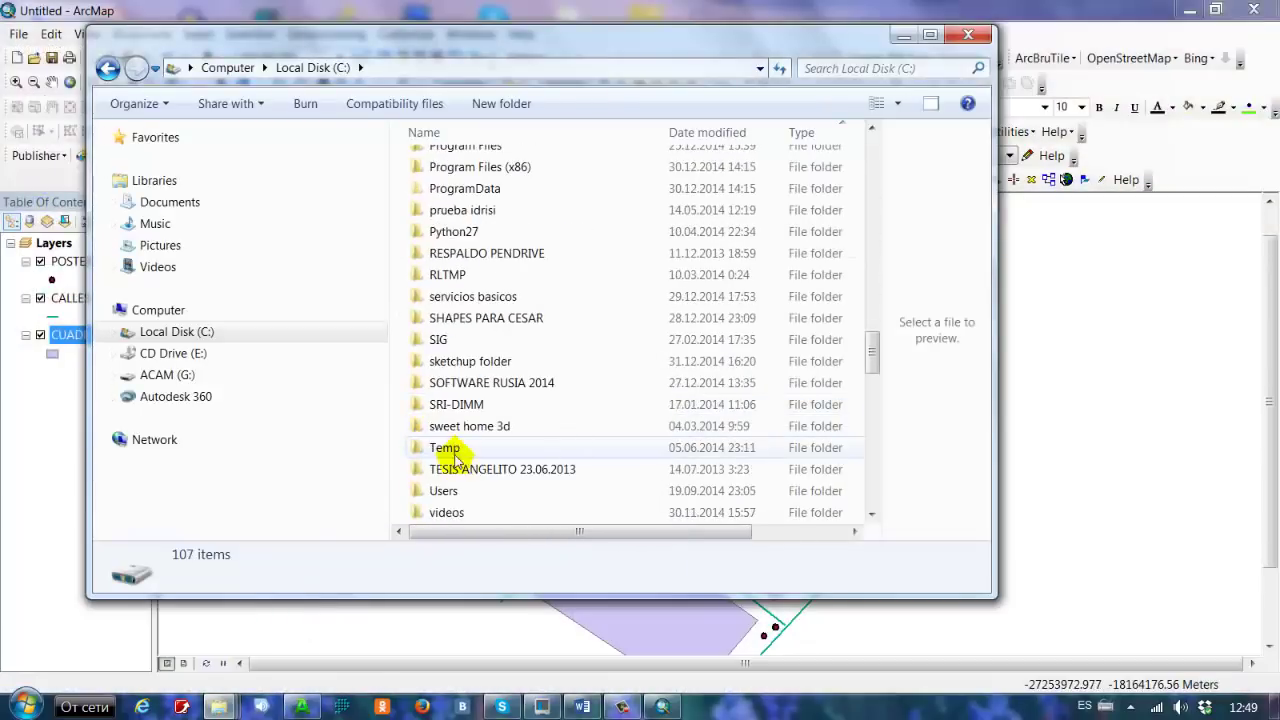
scroll(477, 460, down, 6)
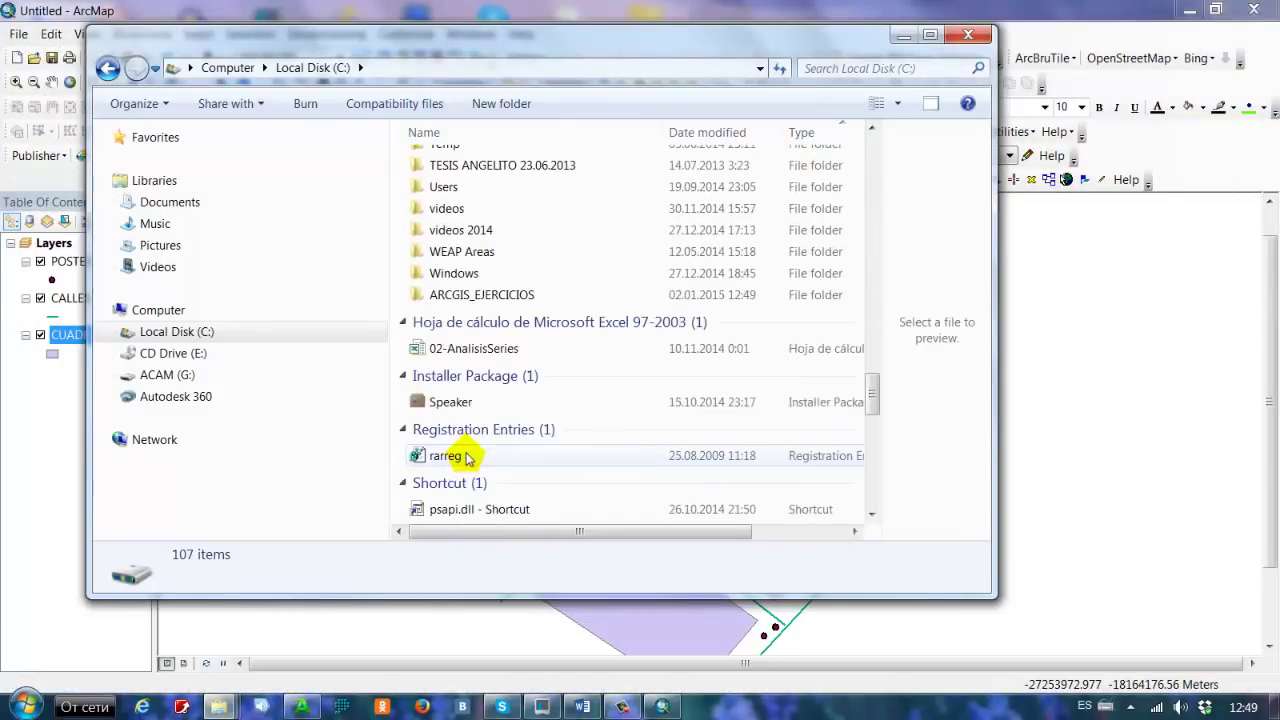
double_click(512, 290)
click(930, 35)
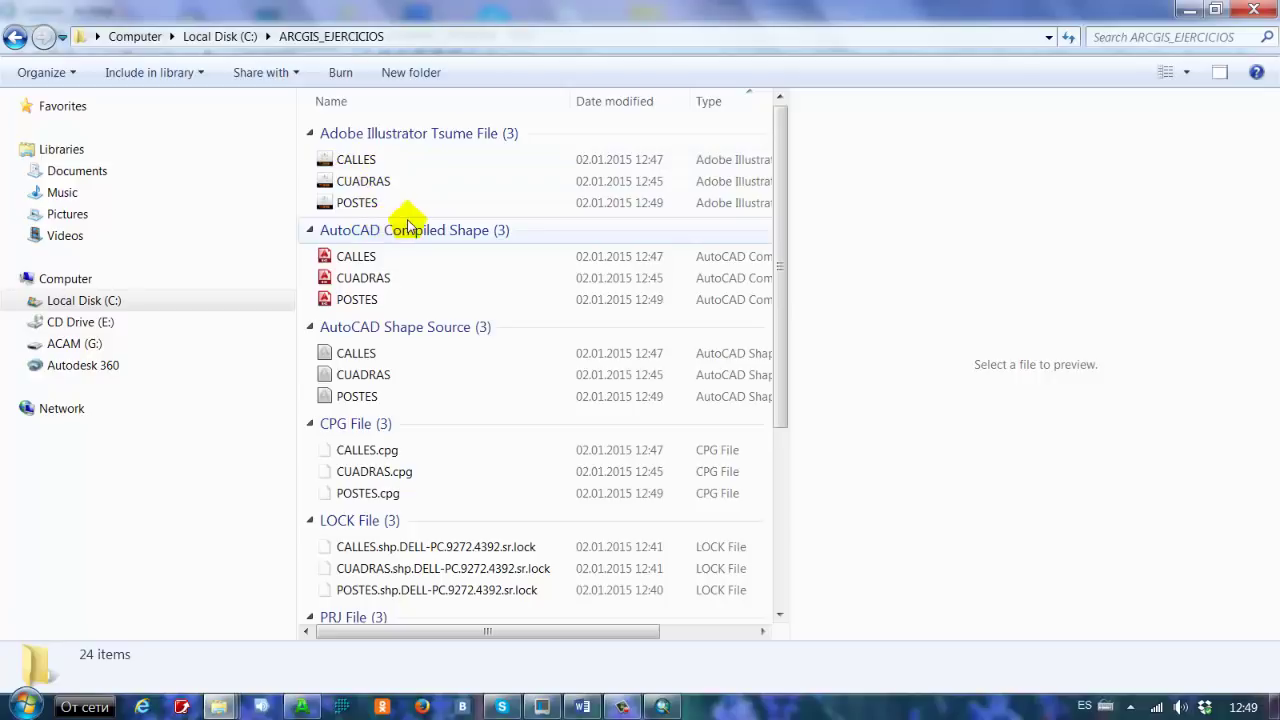
drag(790, 457, 1046, 452)
Step: Examine the CALLES, CUADRAS and POSTES files in the Adobe Illustrator Tsume and AutoCAD Compiled Shape groups
scroll(388, 268, down, 4)
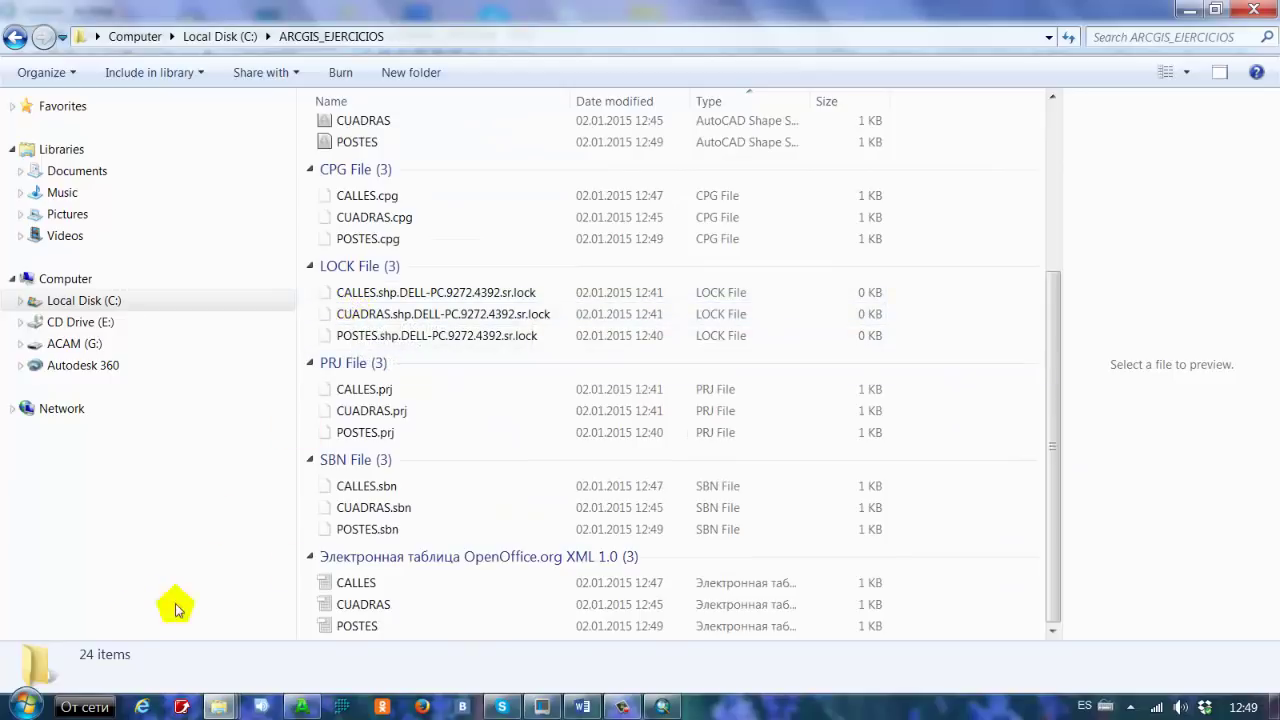
scroll(320, 409, up, 4)
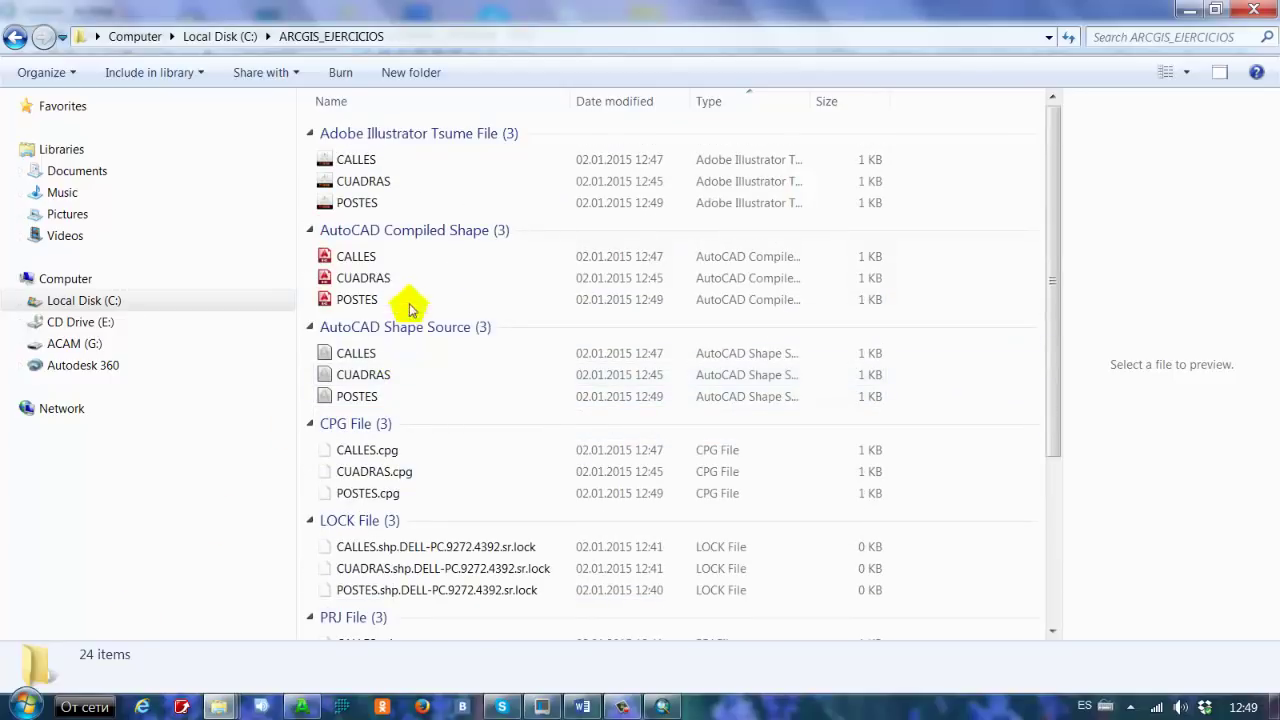
click(360, 161)
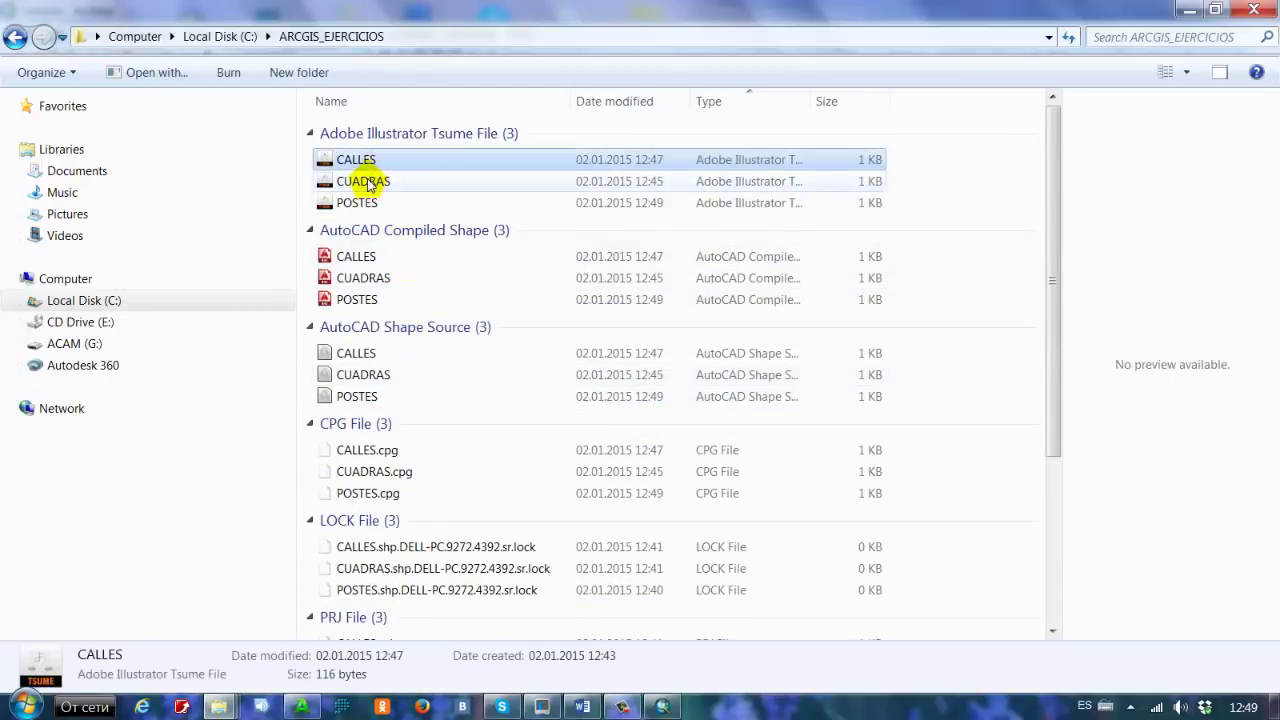
click(368, 182)
click(366, 204)
click(366, 256)
click(362, 279)
click(363, 300)
Step: Examine the AutoCAD Shape Source, CPG and LOCK files belonging to CALLES, CUADRAS and POSTES
scroll(360, 280, down, 3)
click(362, 146)
click(370, 168)
click(366, 189)
click(366, 242)
click(372, 264)
click(368, 286)
click(370, 339)
click(372, 361)
click(375, 382)
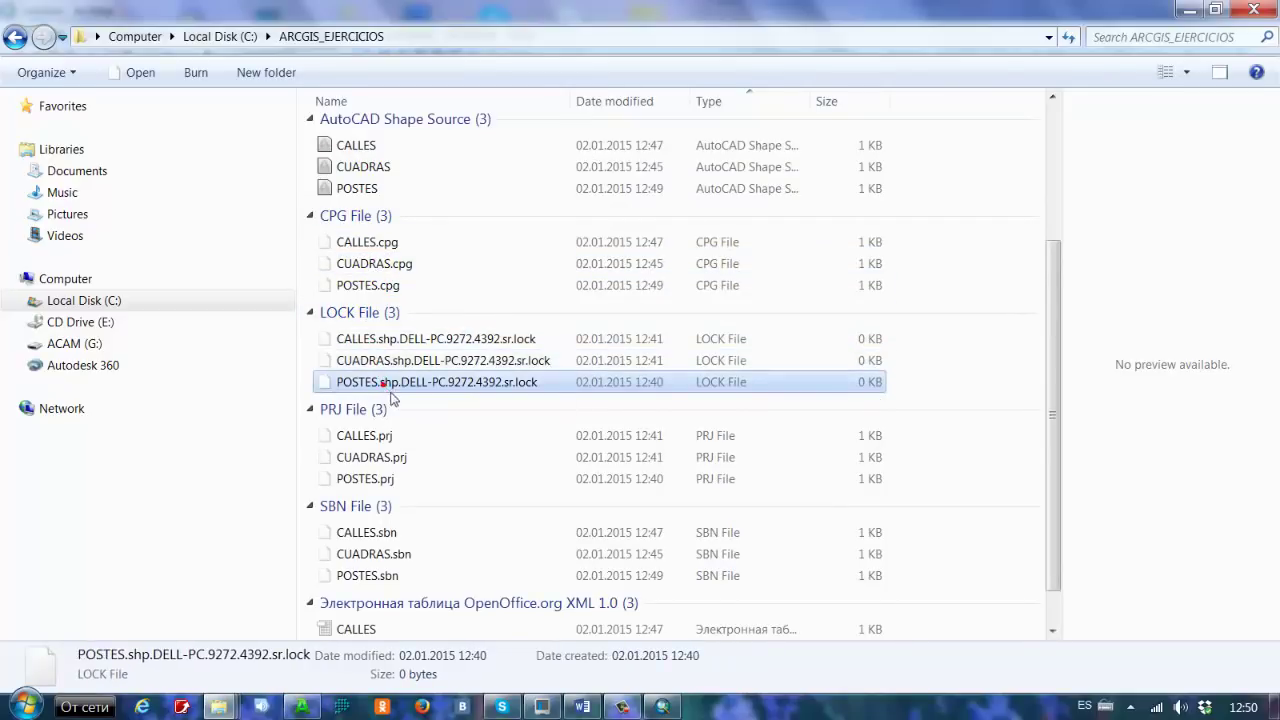
Step: Examine the PRJ, SBN and OpenOffice spreadsheet files belonging to CALLES, CUADRAS and POSTES
scroll(390, 396, down, 1)
click(384, 397)
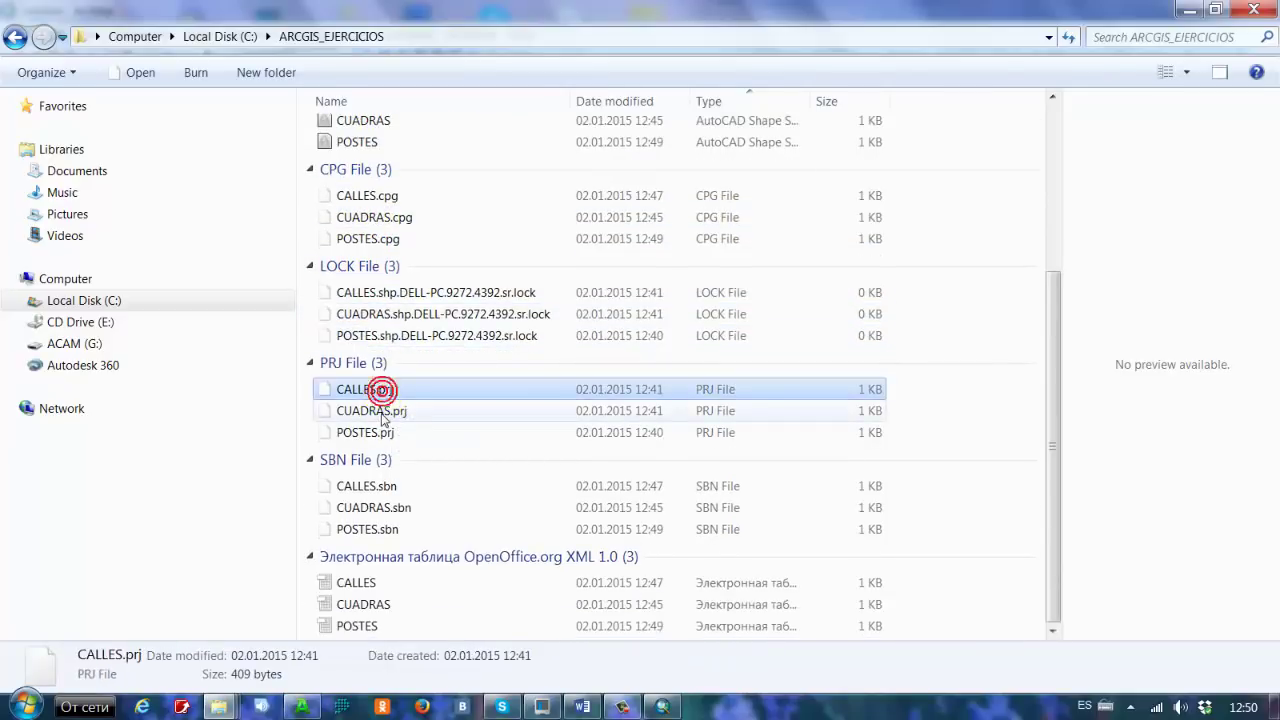
click(382, 412)
click(382, 433)
click(382, 487)
click(383, 508)
click(381, 533)
click(368, 583)
click(368, 604)
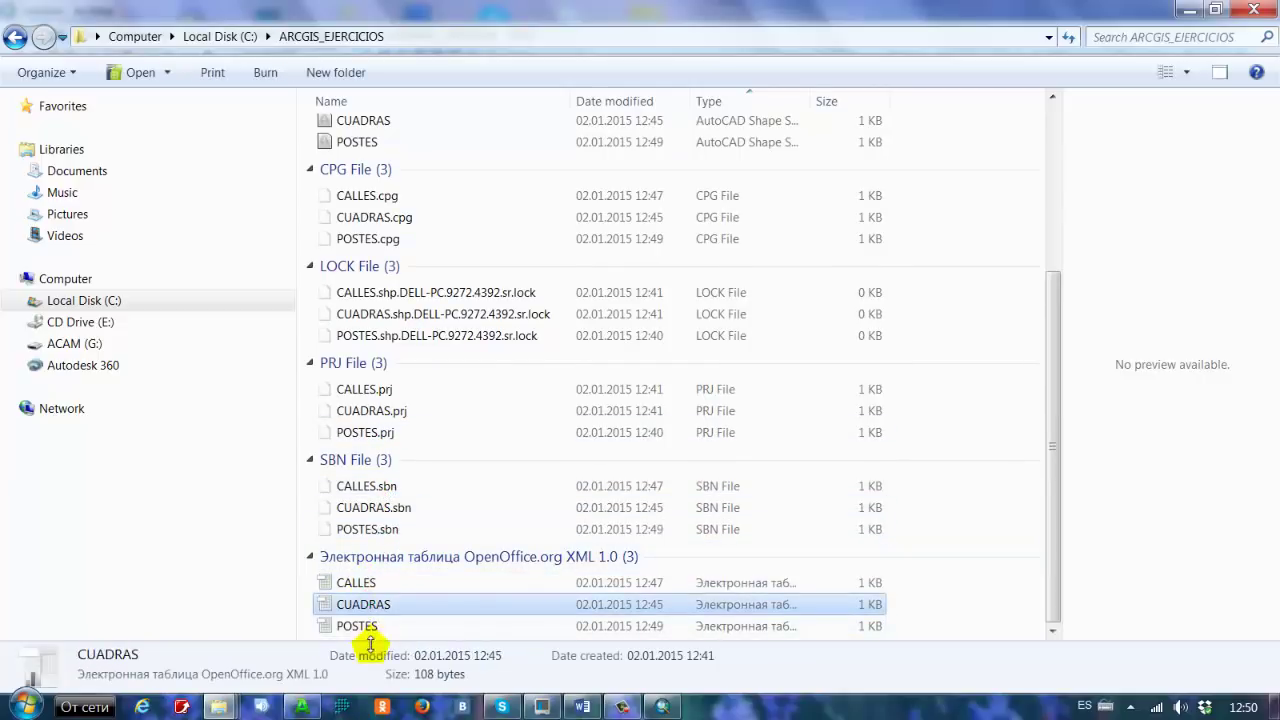
click(362, 626)
Step: Review the whole set of component files that make up the three shapefiles in the folder
scroll(468, 412, up, 4)
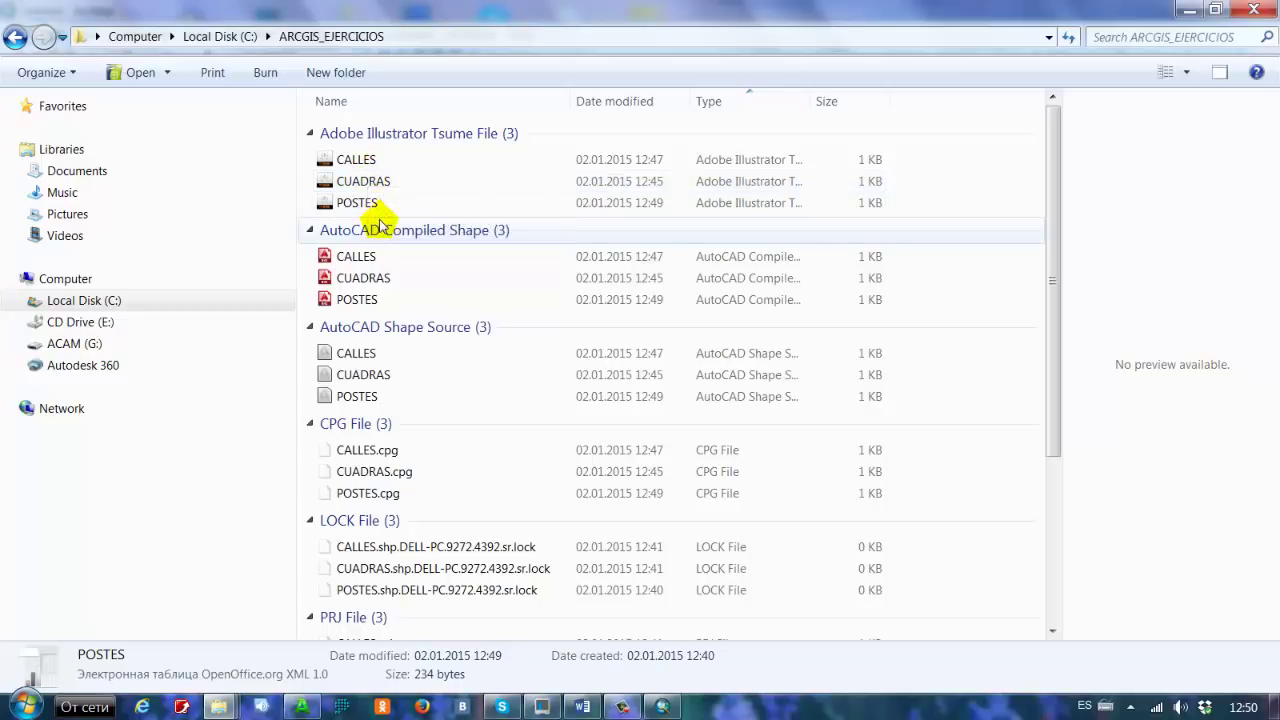
scroll(384, 218, down, 1)
scroll(384, 218, down, 3)
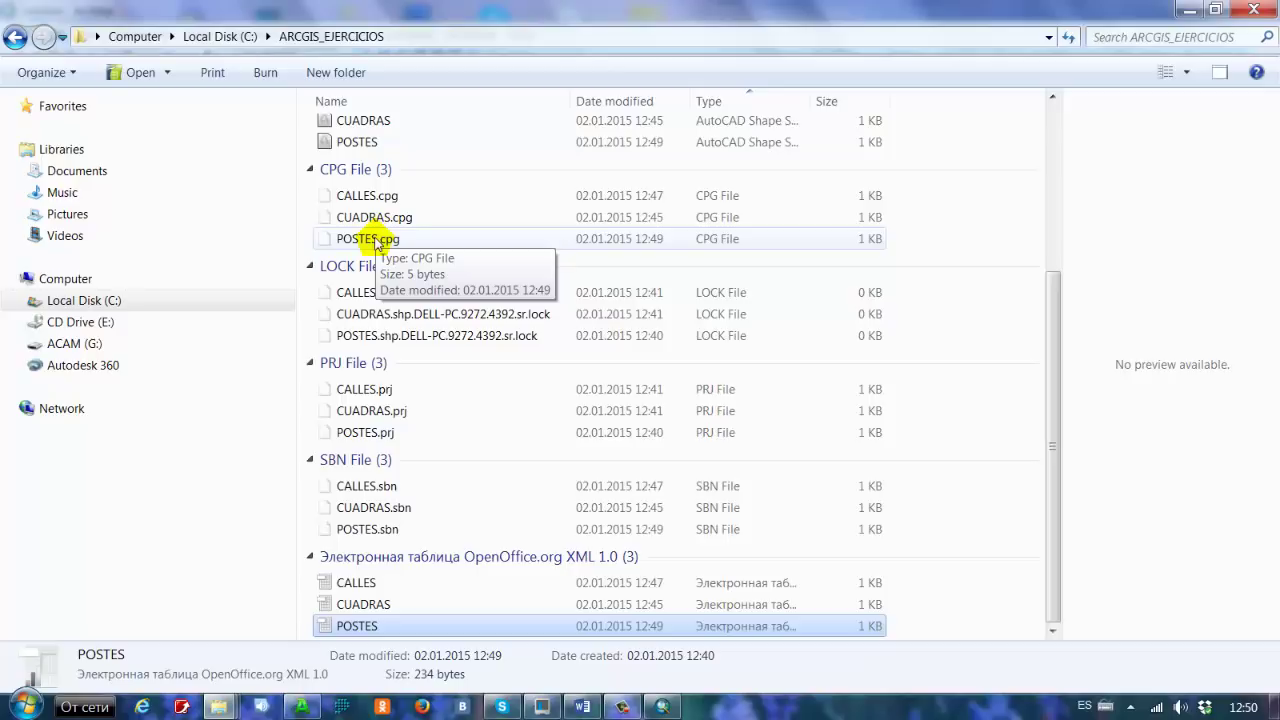
scroll(380, 300, up, 4)
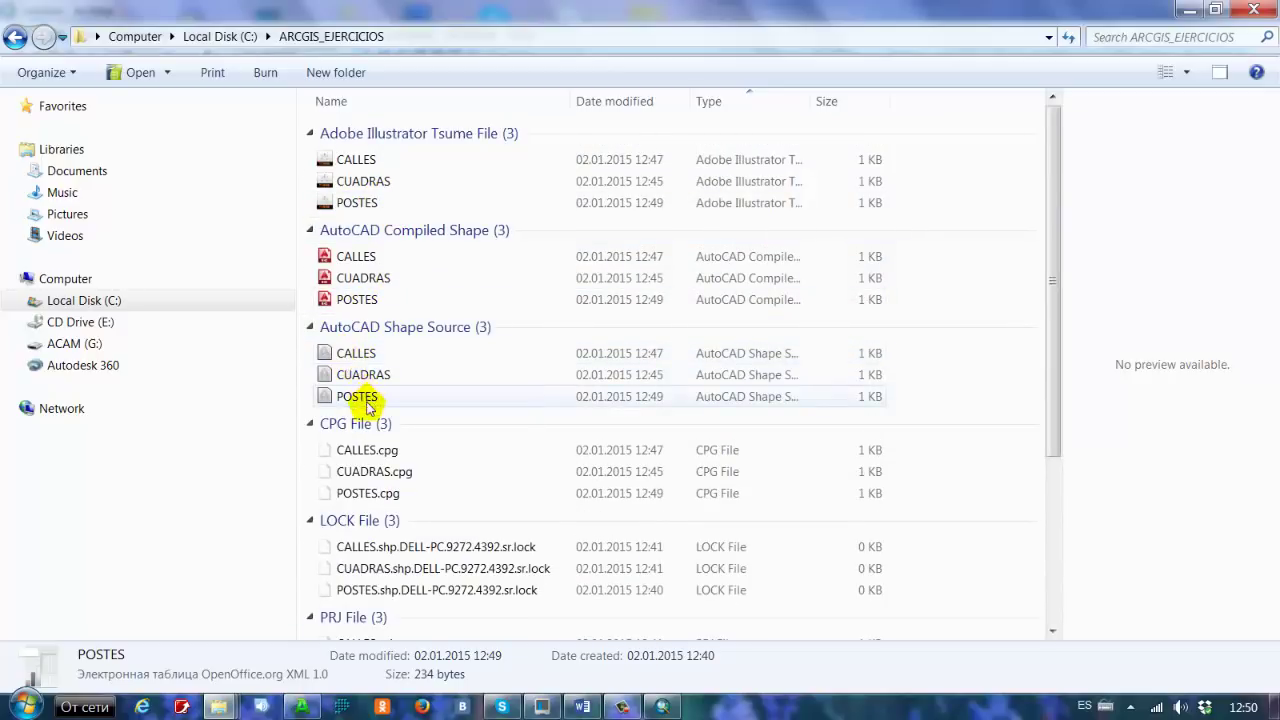
scroll(366, 442, down, 4)
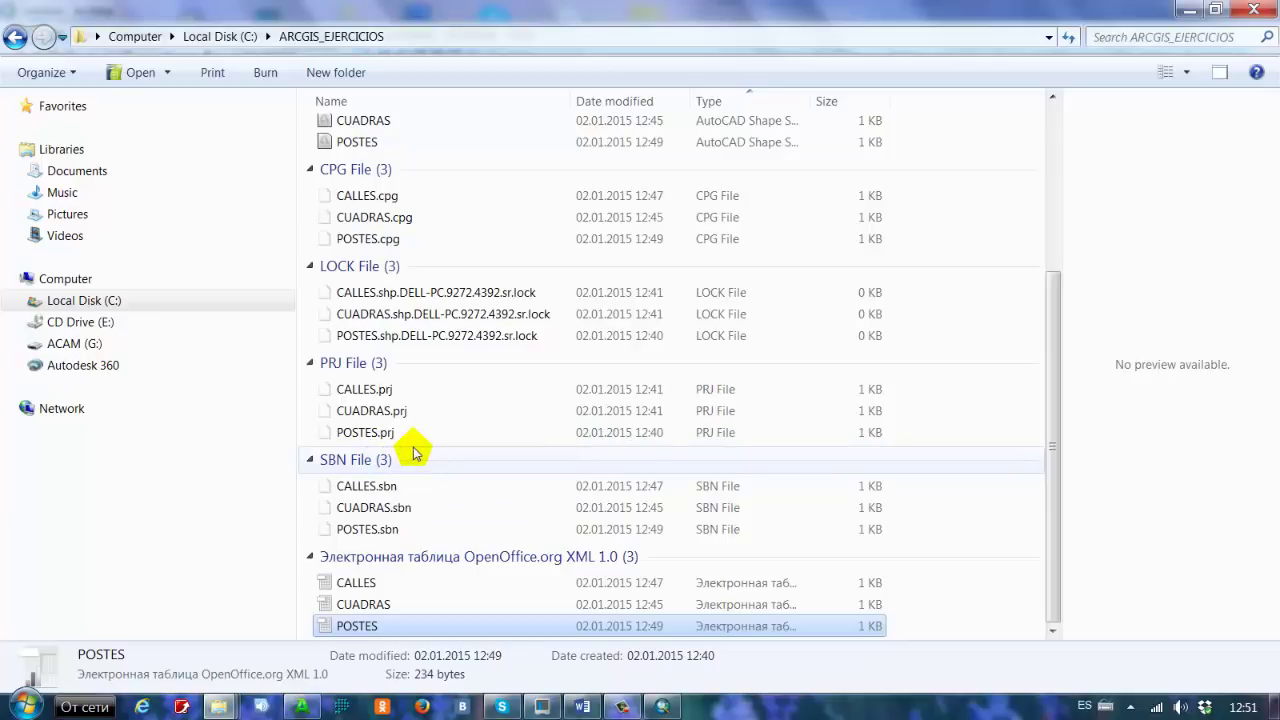
scroll(380, 372, up, 3)
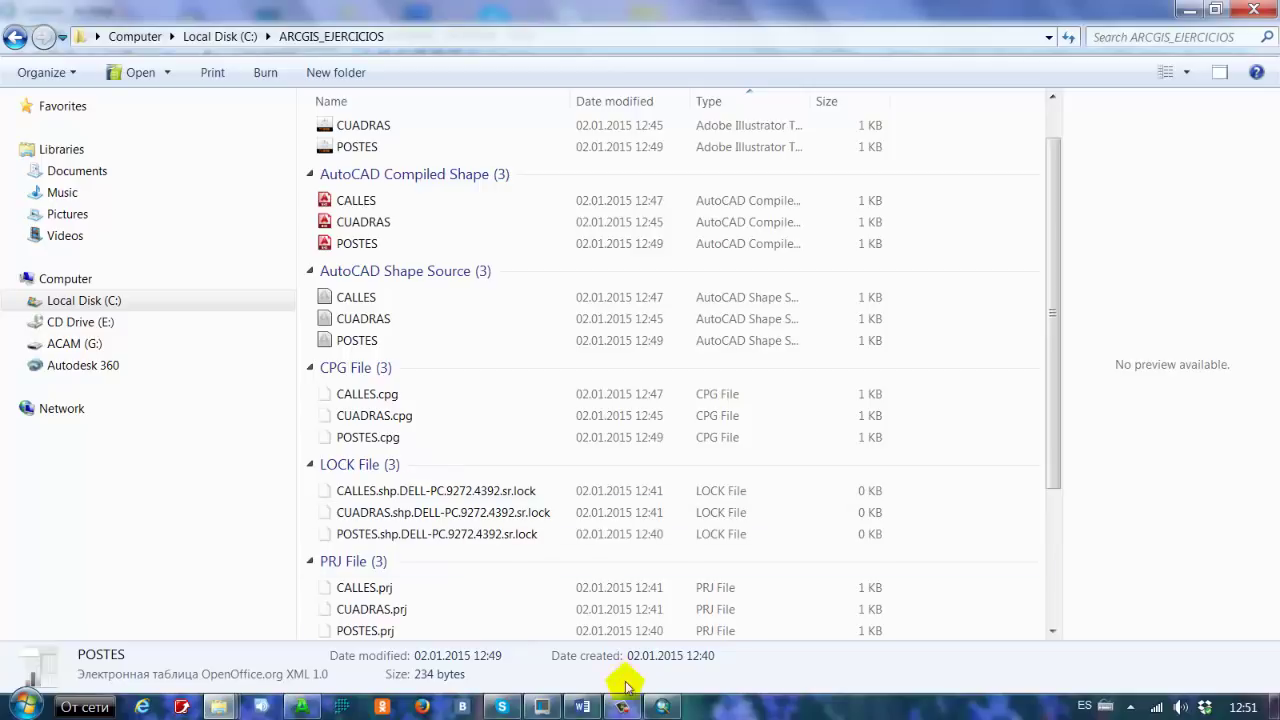
Step: Switch back to ArcMap and change the CUADRAS layer's fill symbol to Biohazard Overlay
click(664, 707)
scroll(614, 486, down, 1)
scroll(619, 485, up, 1)
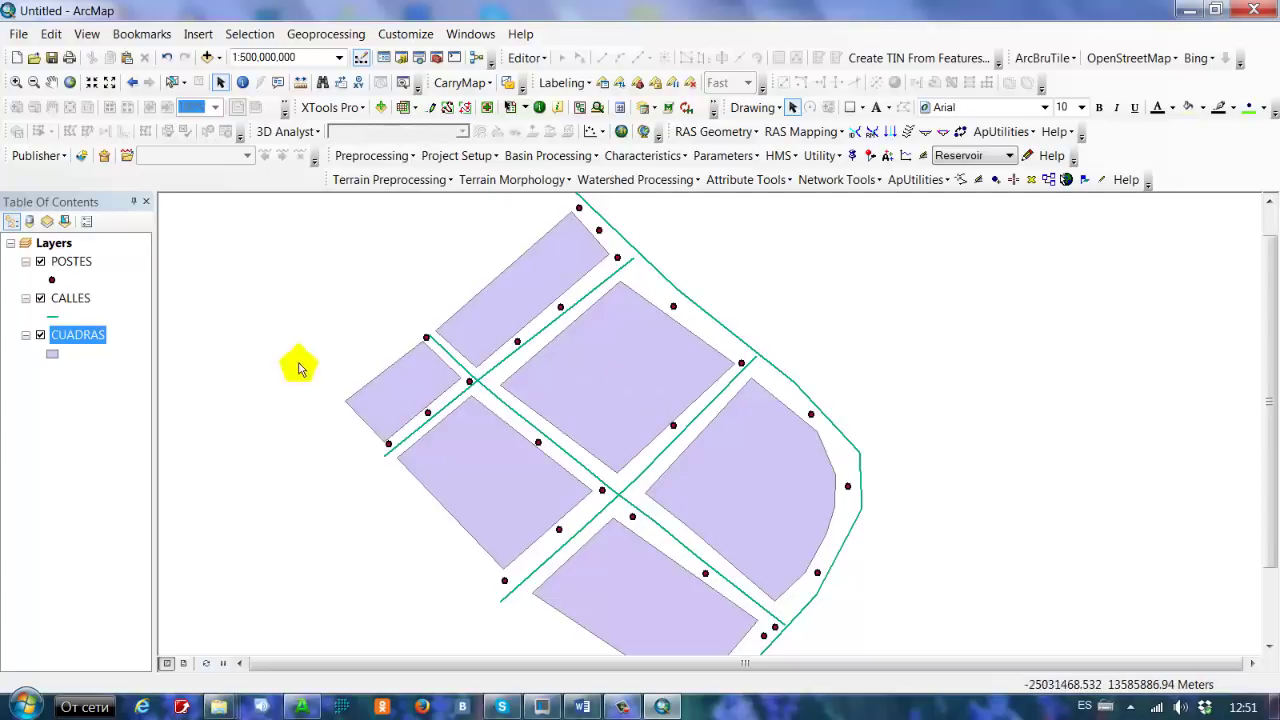
click(52, 358)
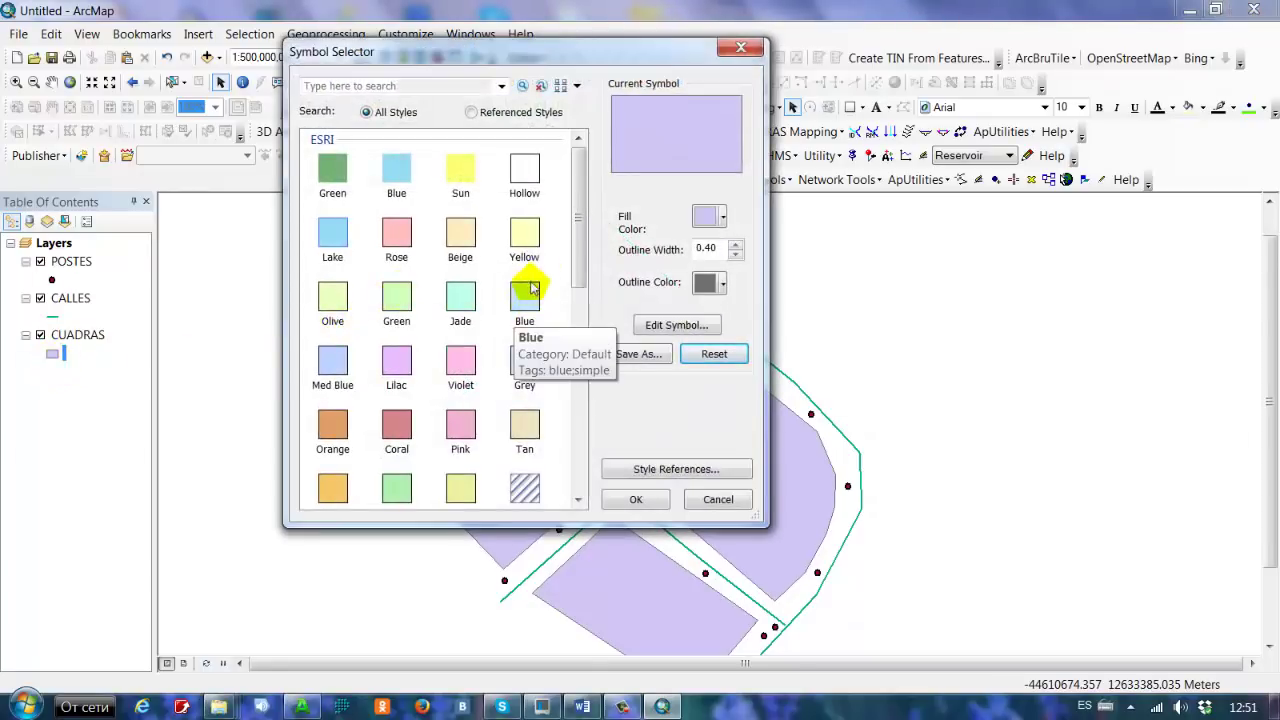
drag(574, 248, 578, 334)
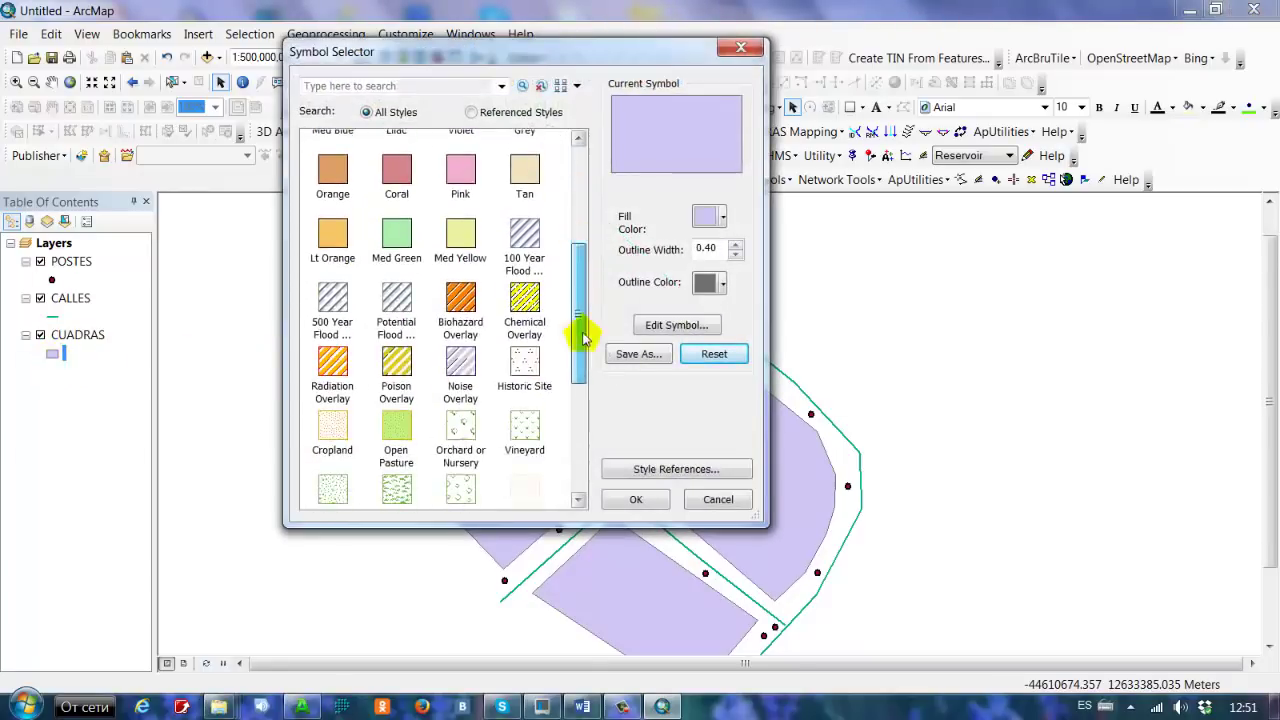
click(465, 292)
click(632, 499)
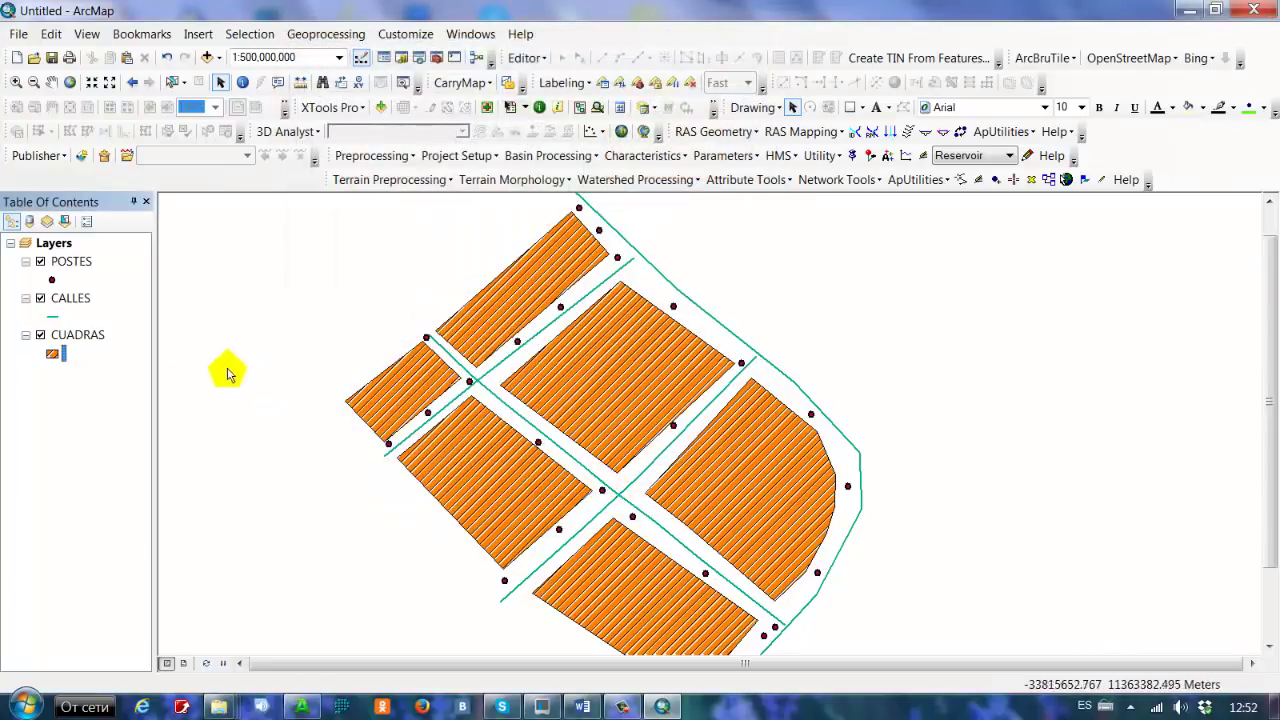
Step: Change the POSTES layer's point symbol to the green Star 3
click(52, 280)
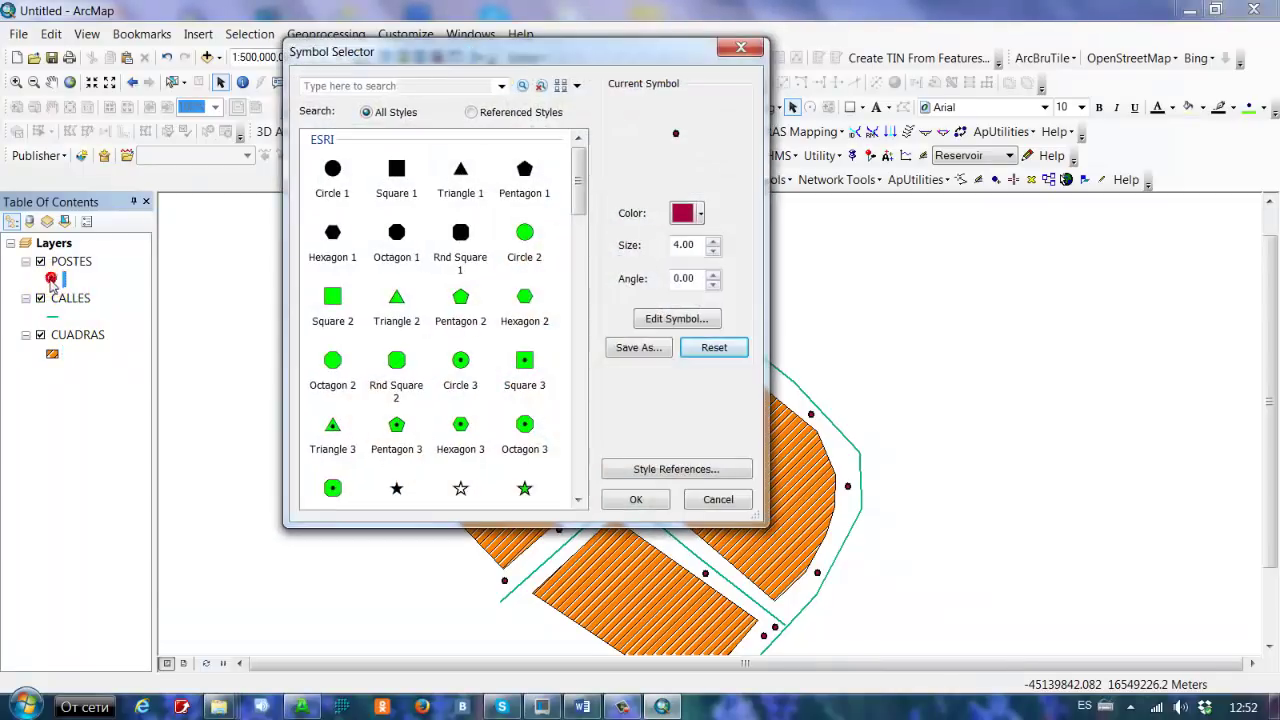
drag(575, 178, 565, 342)
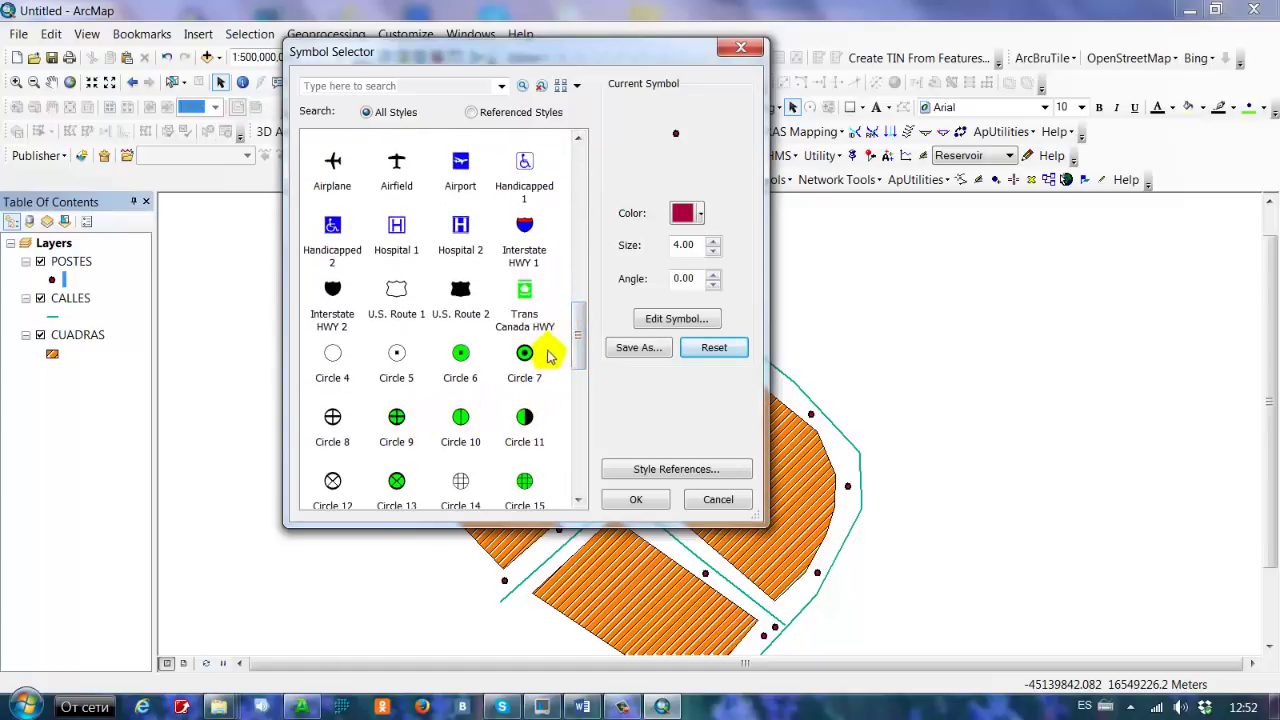
drag(578, 336, 576, 223)
click(522, 224)
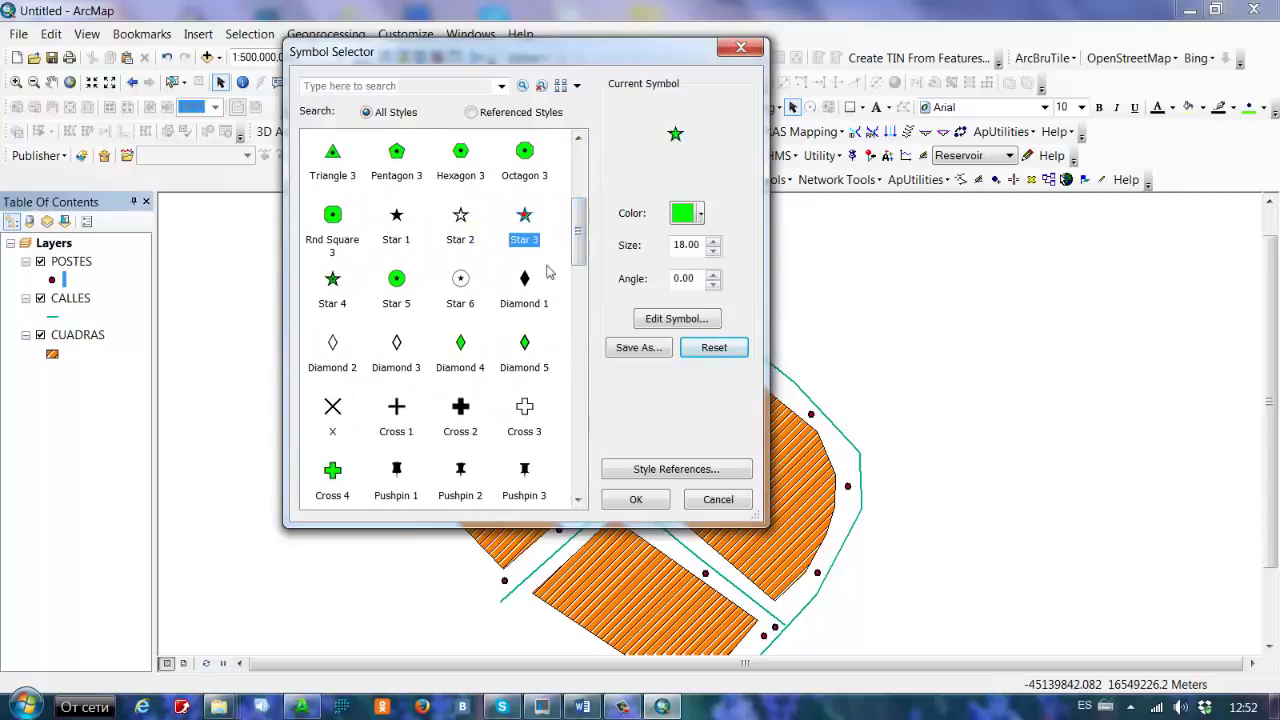
click(635, 498)
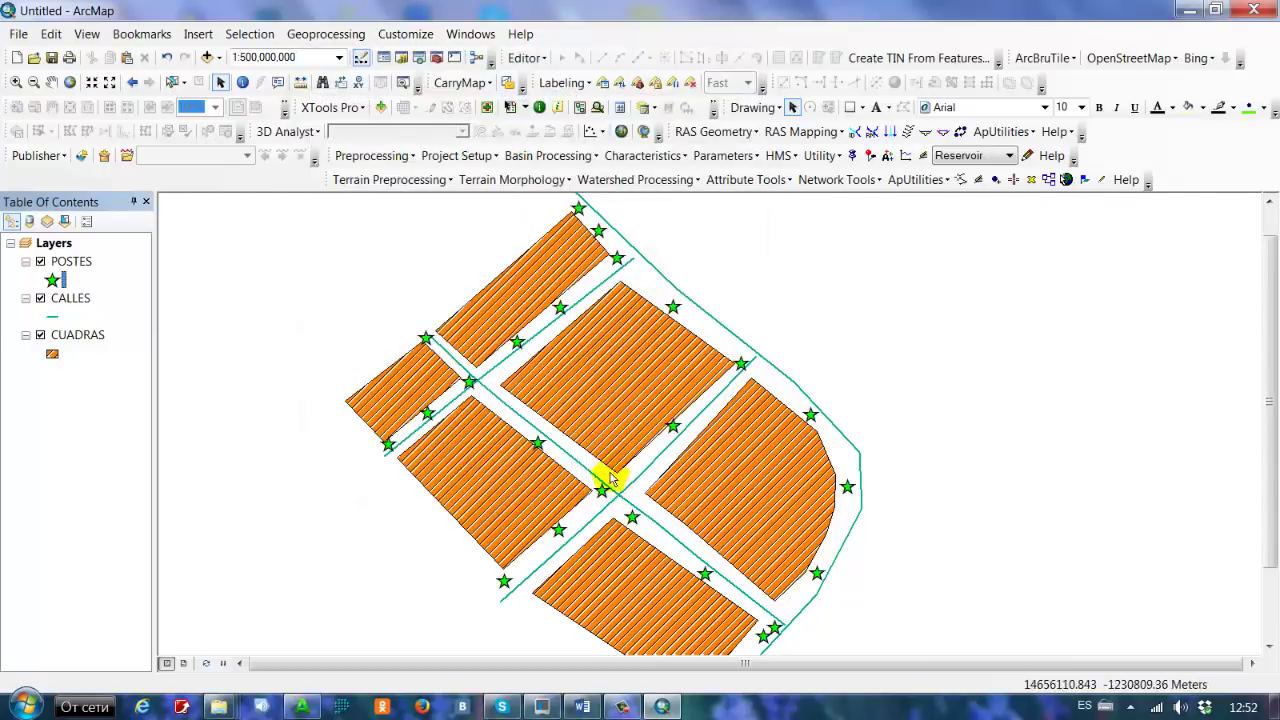
Step: Change the CALLES layer's line symbol to Triple, Graded
click(52, 314)
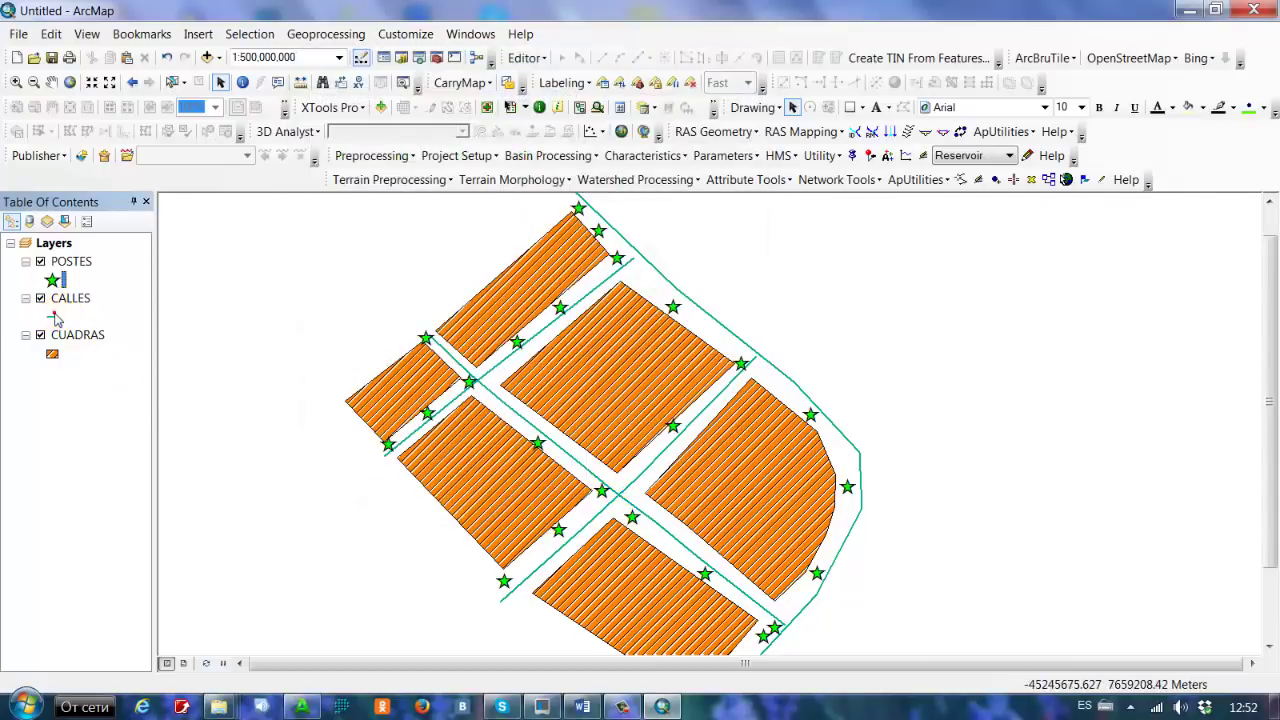
drag(581, 186, 572, 436)
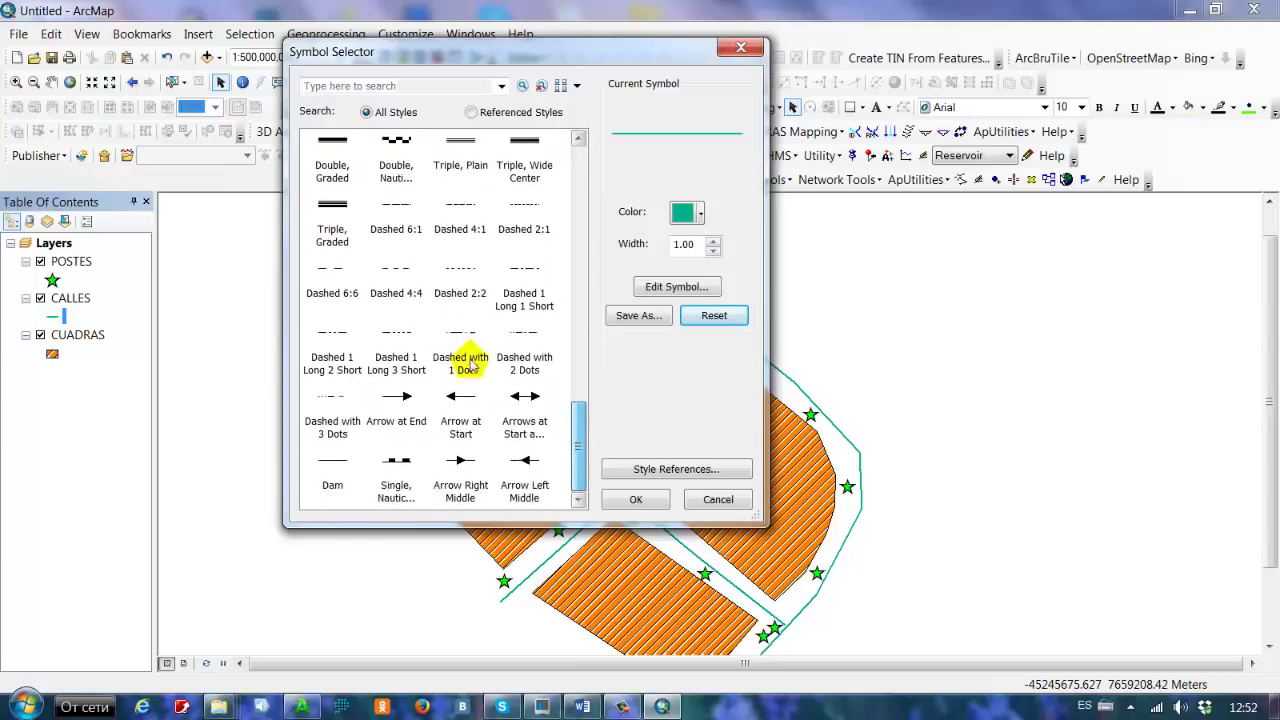
click(337, 226)
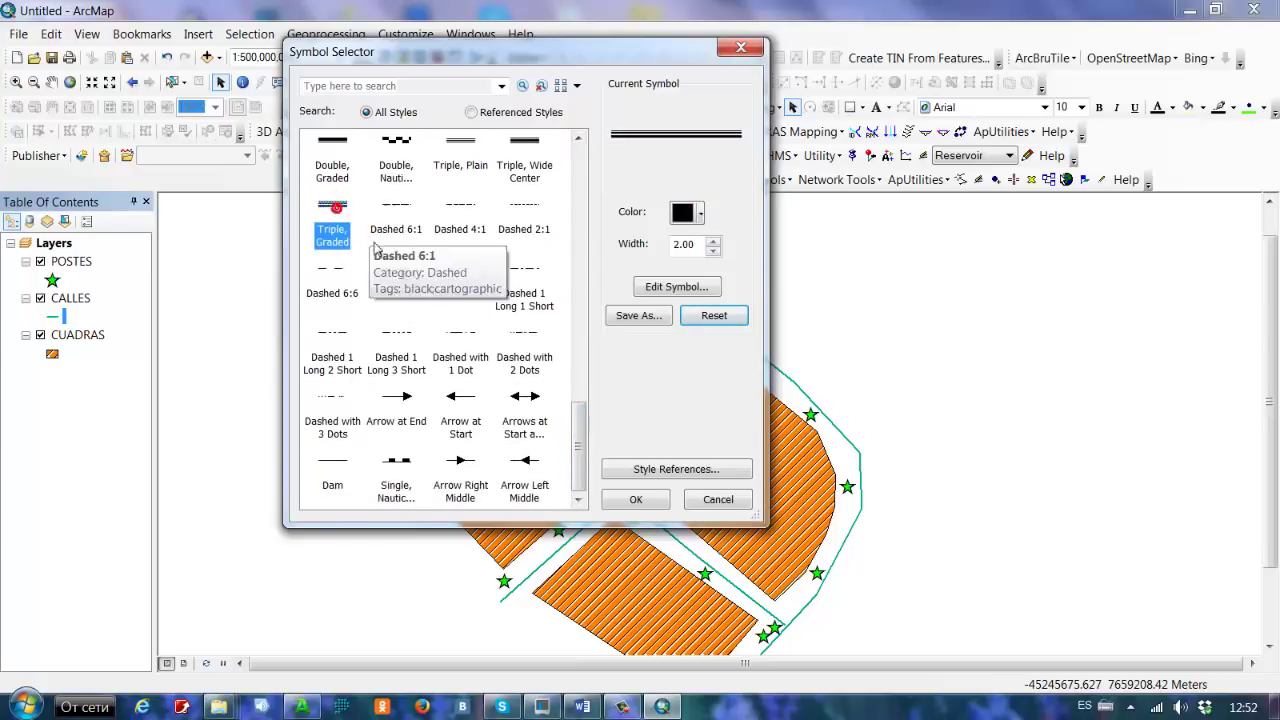
click(636, 499)
Step: Save the map document as PROYECTO BASICO in the ARCGIS_EJERCICIOS folder on Local Disk (C:)
mouse_move(831, 382)
mouse_down()
mouse_move(851, 394)
mouse_move(814, 371)
mouse_up()
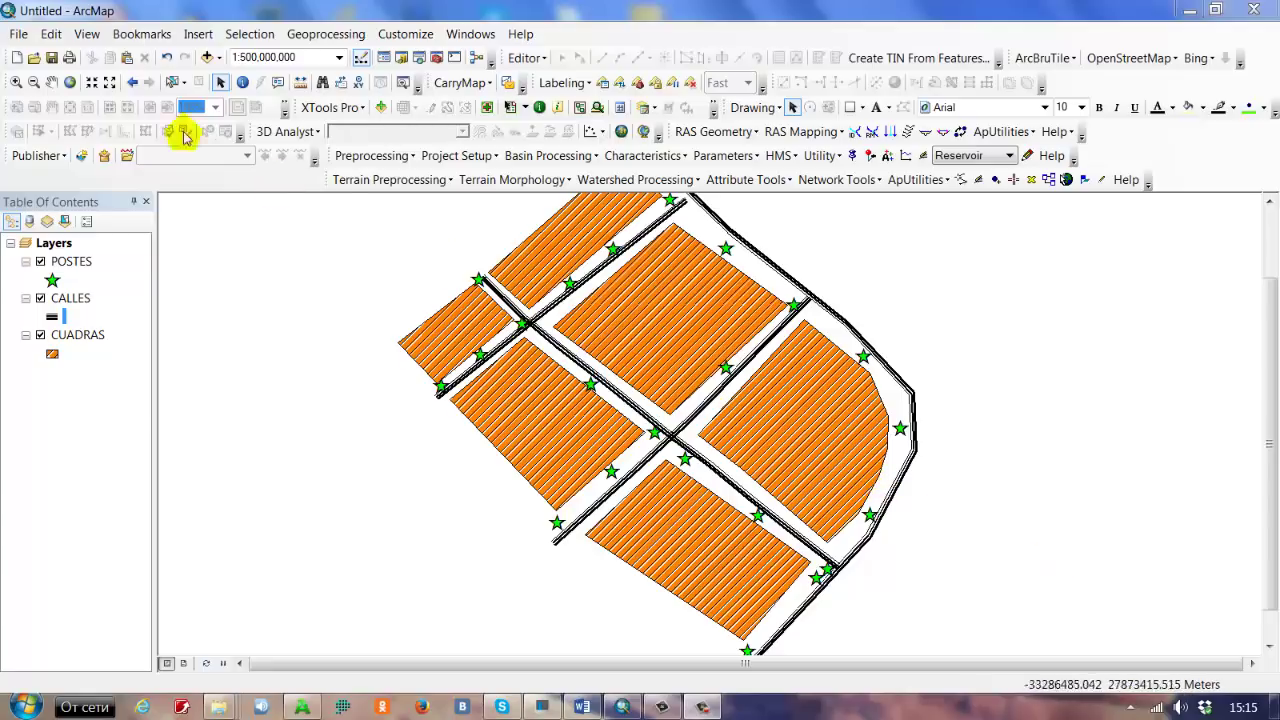
click(18, 36)
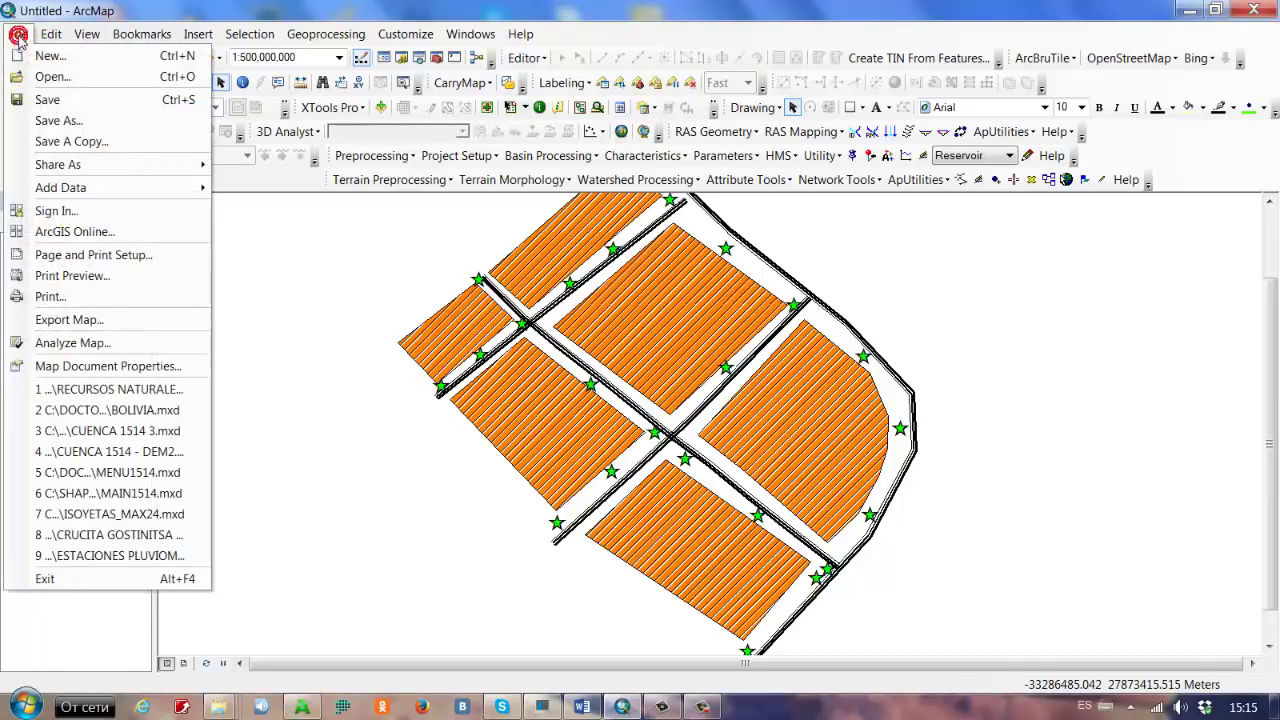
click(72, 123)
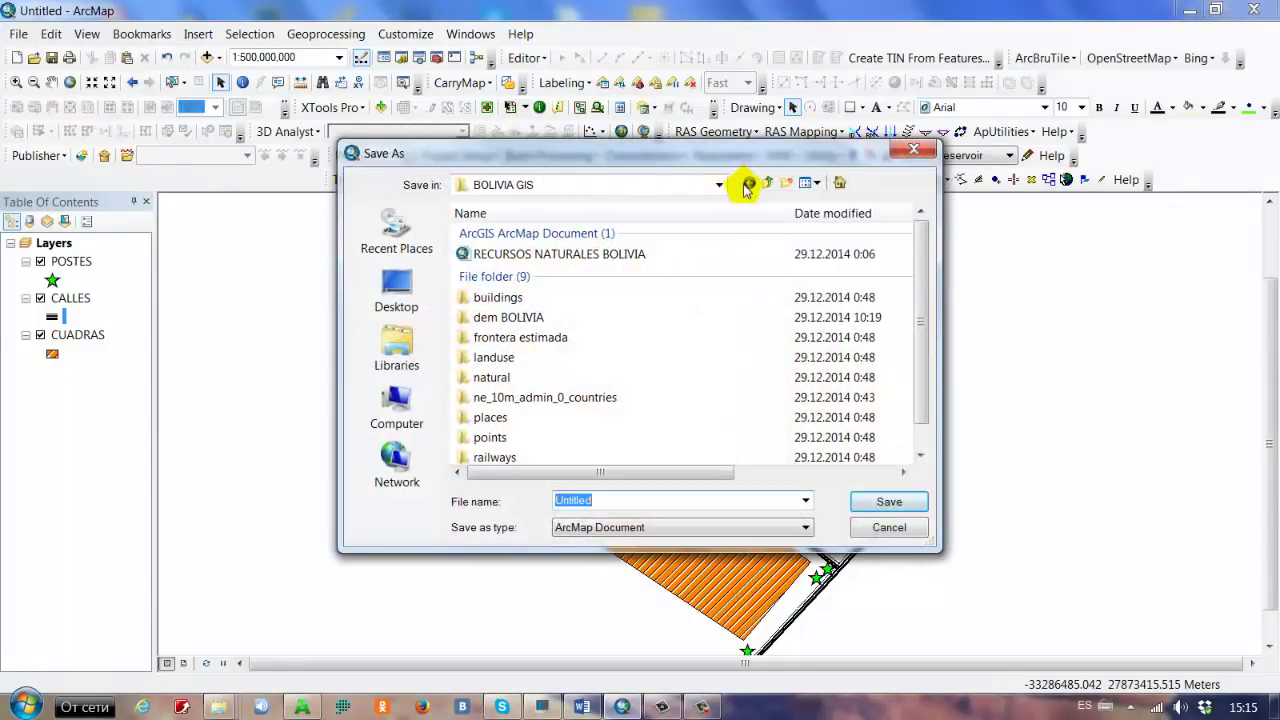
click(719, 185)
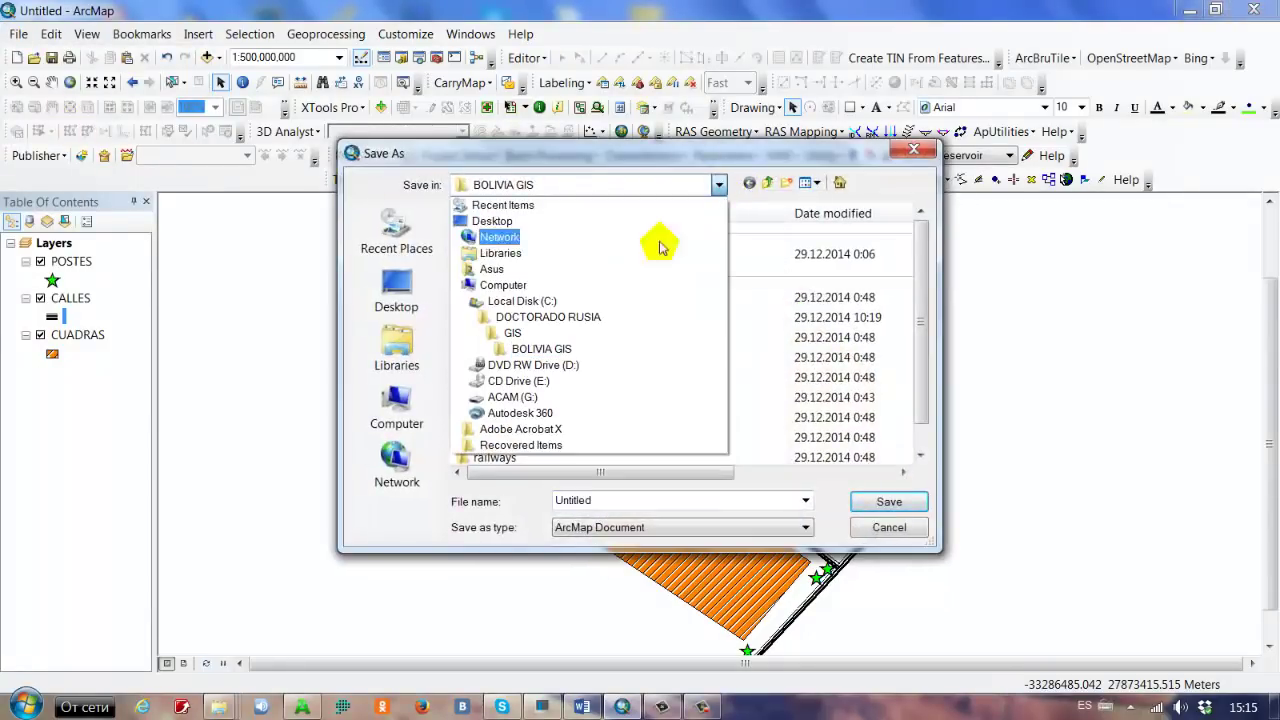
click(555, 301)
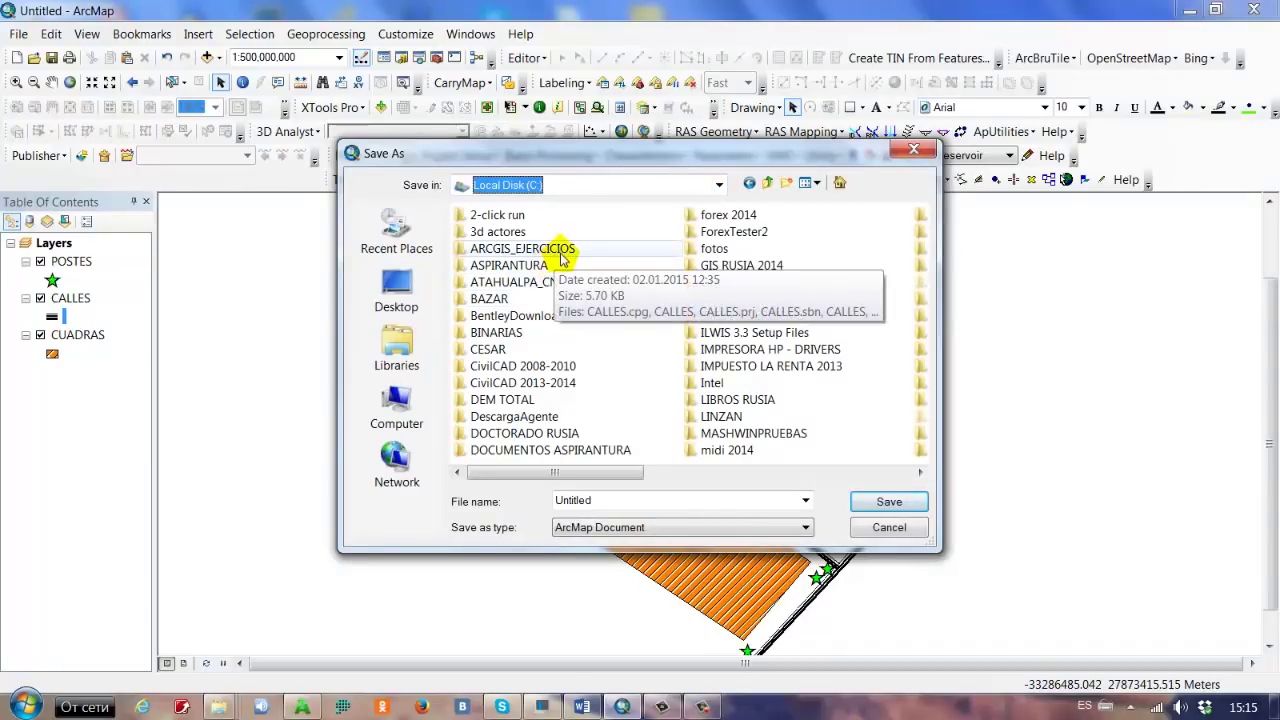
click(567, 254)
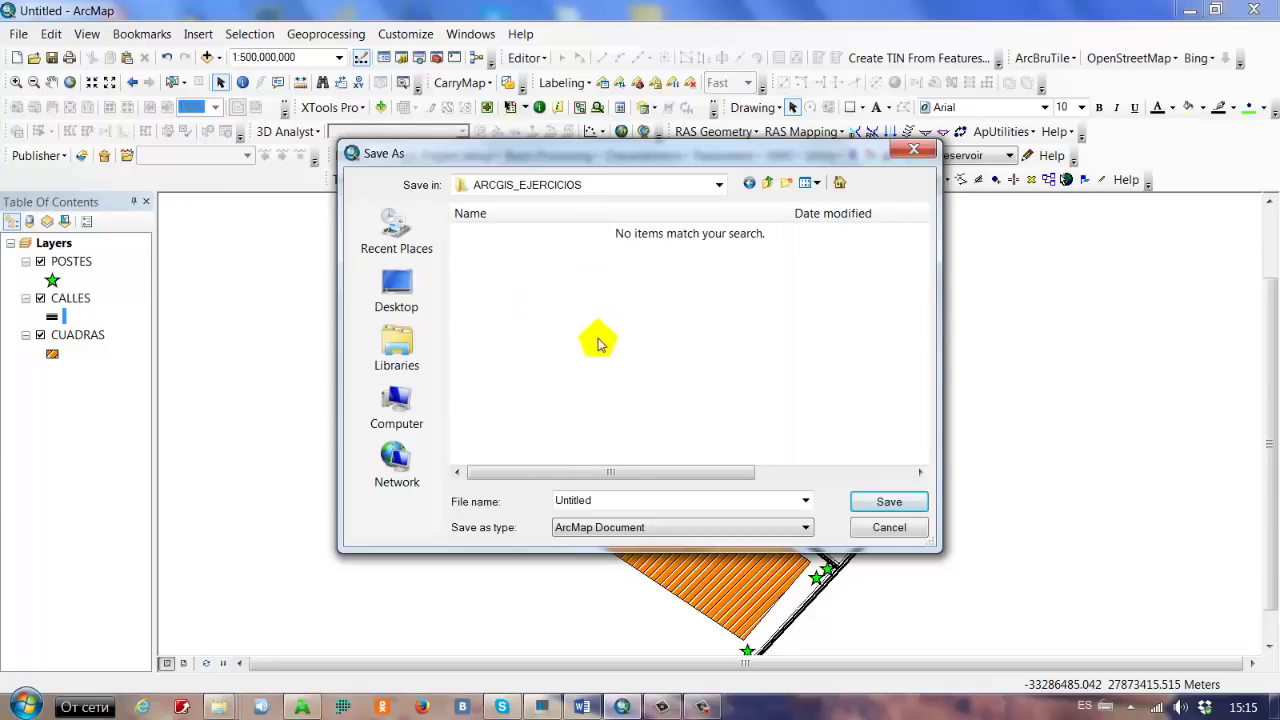
double_click(603, 499)
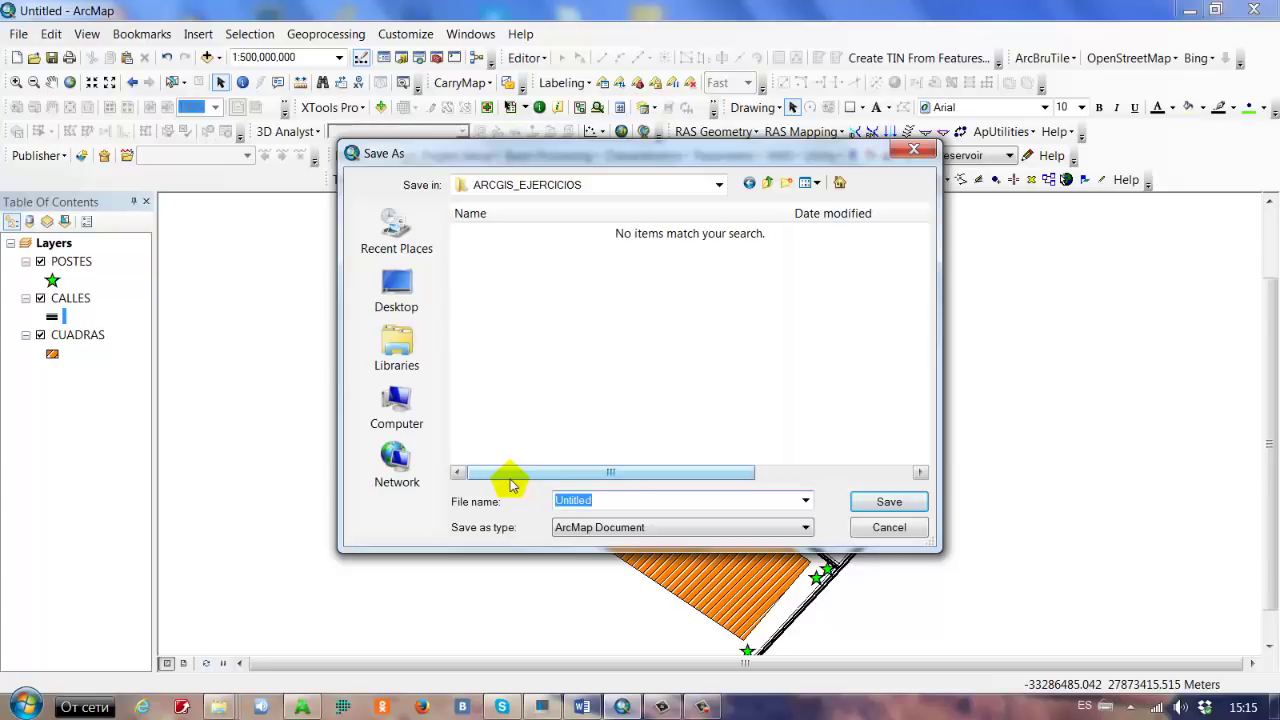
text(PROYECTO BASICO)
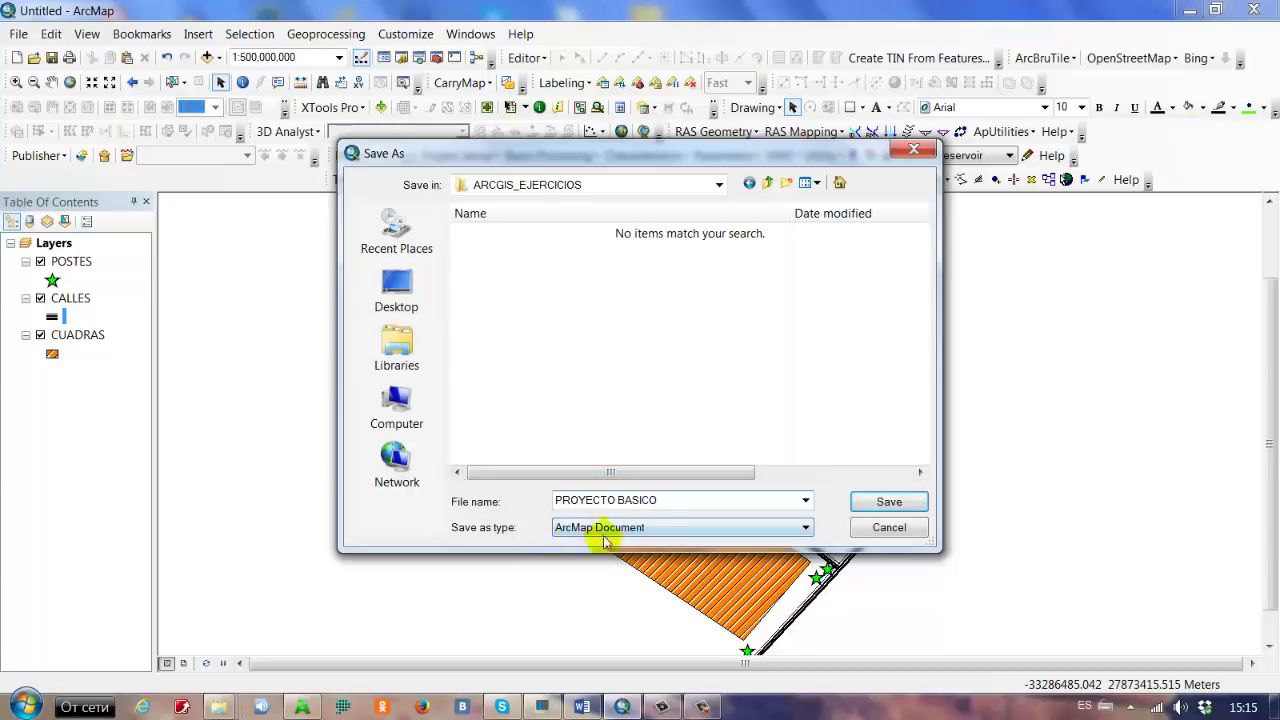
click(887, 500)
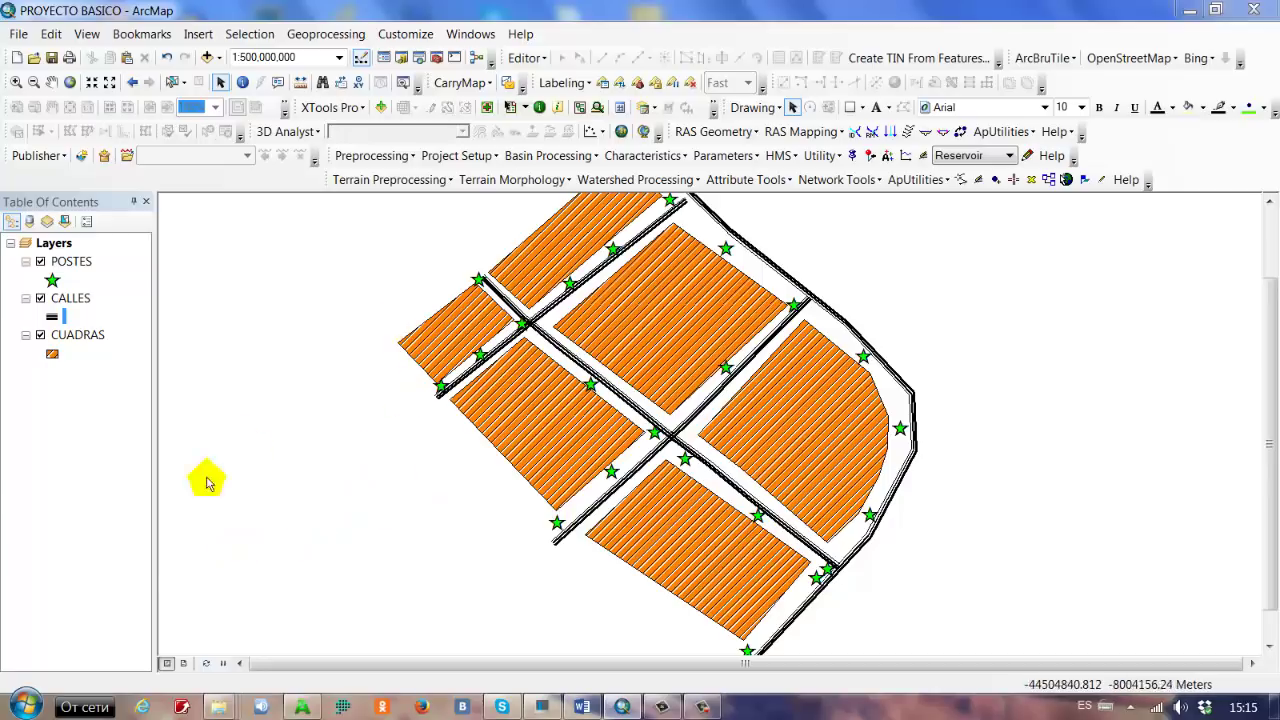
Step: Browse to C:\ARCGIS_EJERCICIOS in the file explorer, check for the saved PROYECTO BASICO document, and close the window
click(25, 706)
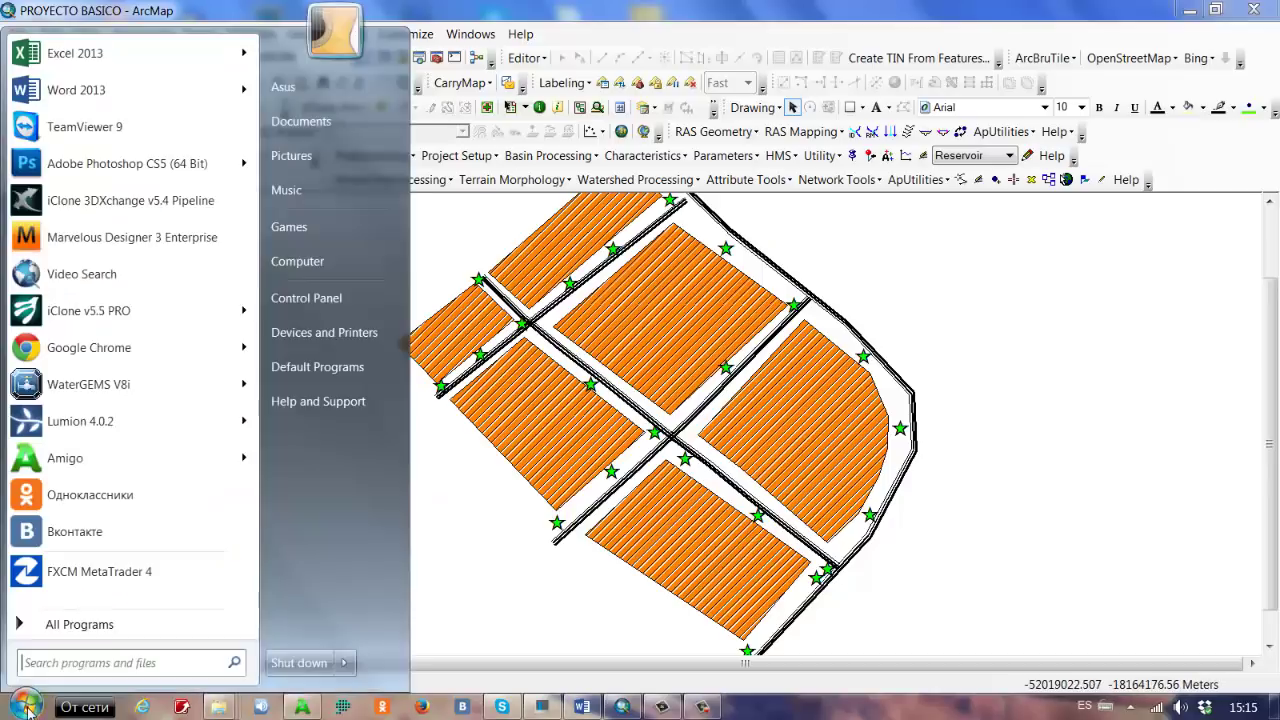
click(323, 266)
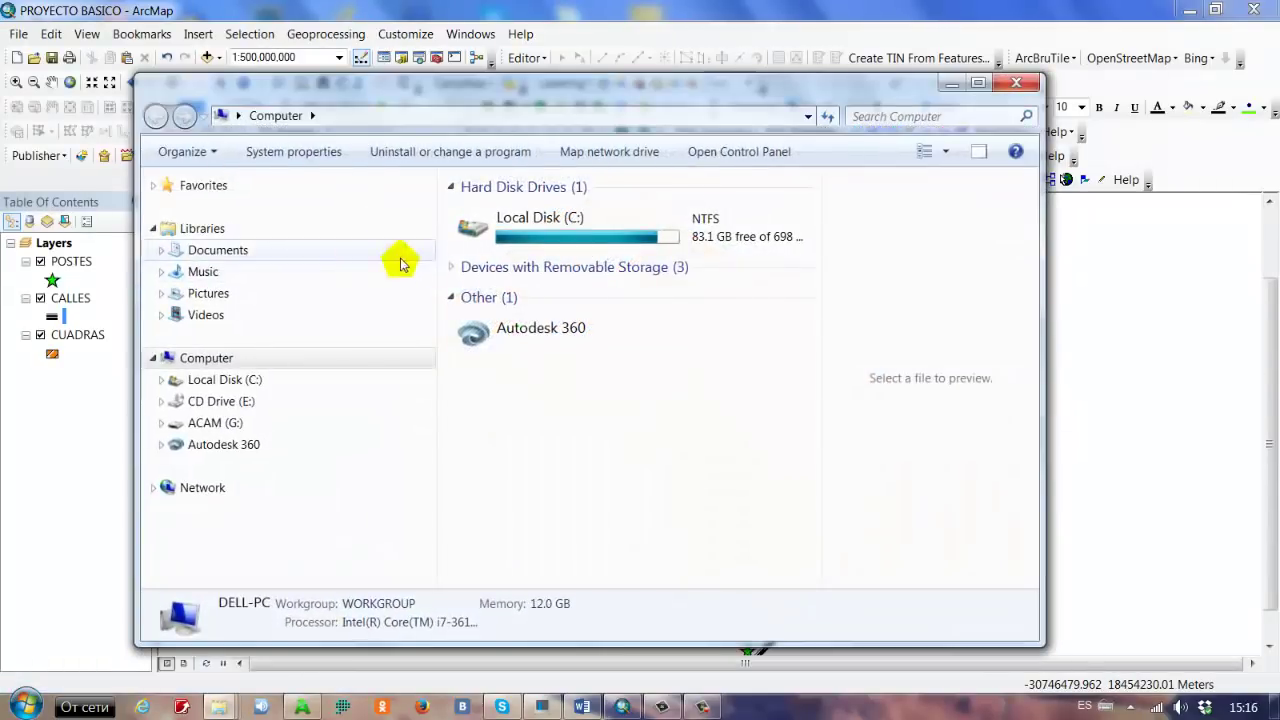
double_click(561, 243)
drag(815, 217, 836, 287)
double_click(571, 339)
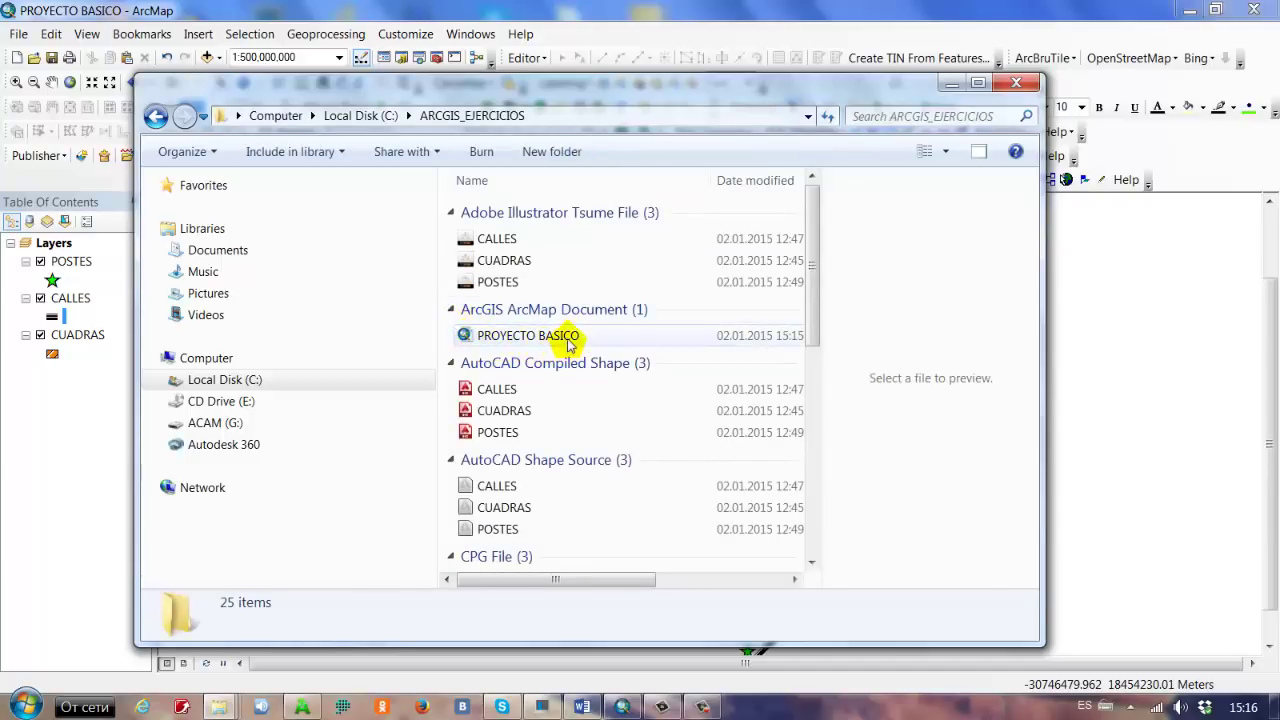
drag(541, 580, 491, 529)
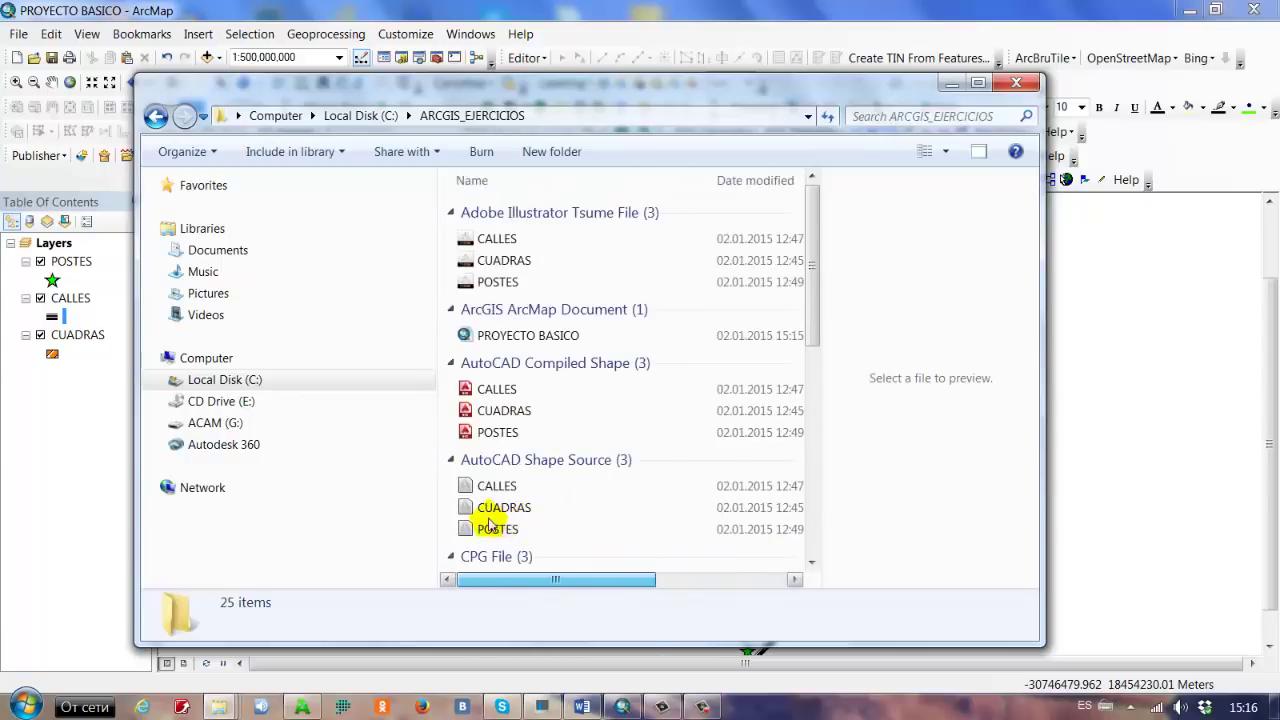
click(1016, 82)
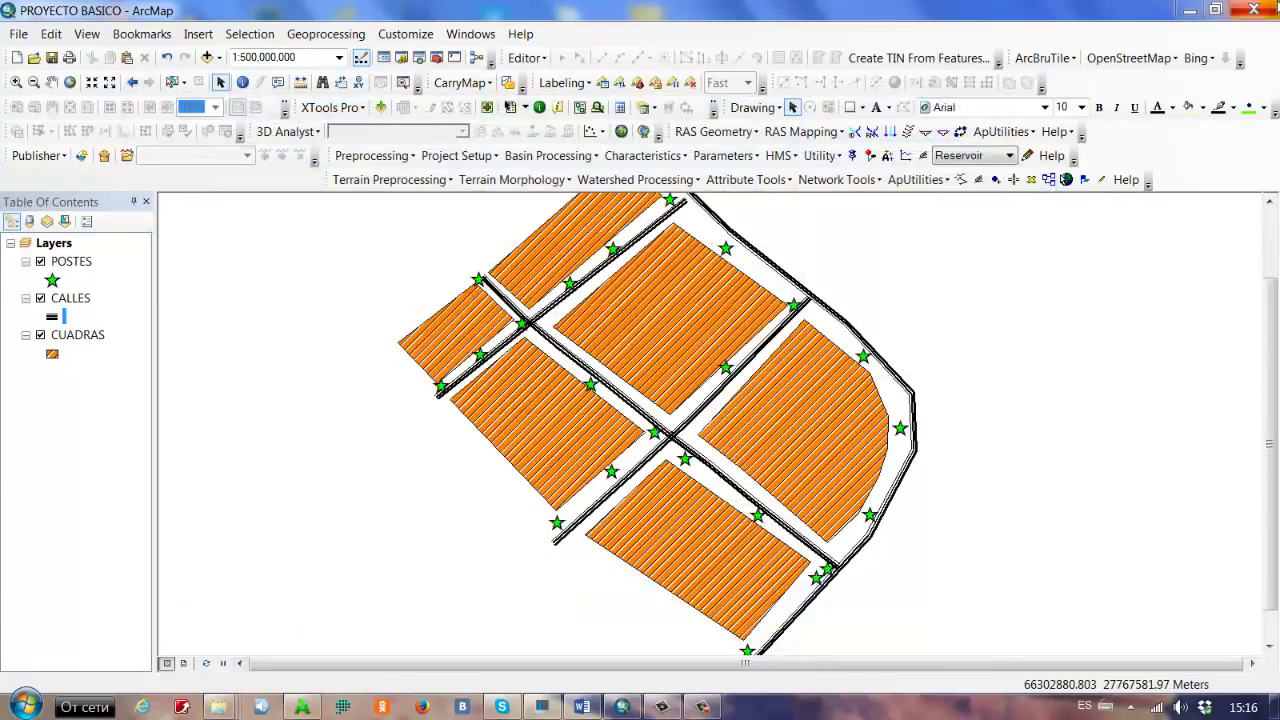
Step: Close ArcMap and reopen the PROYECTO BASICO map document from the ARCGIS_EJERCICIOS folder
click(1265, 12)
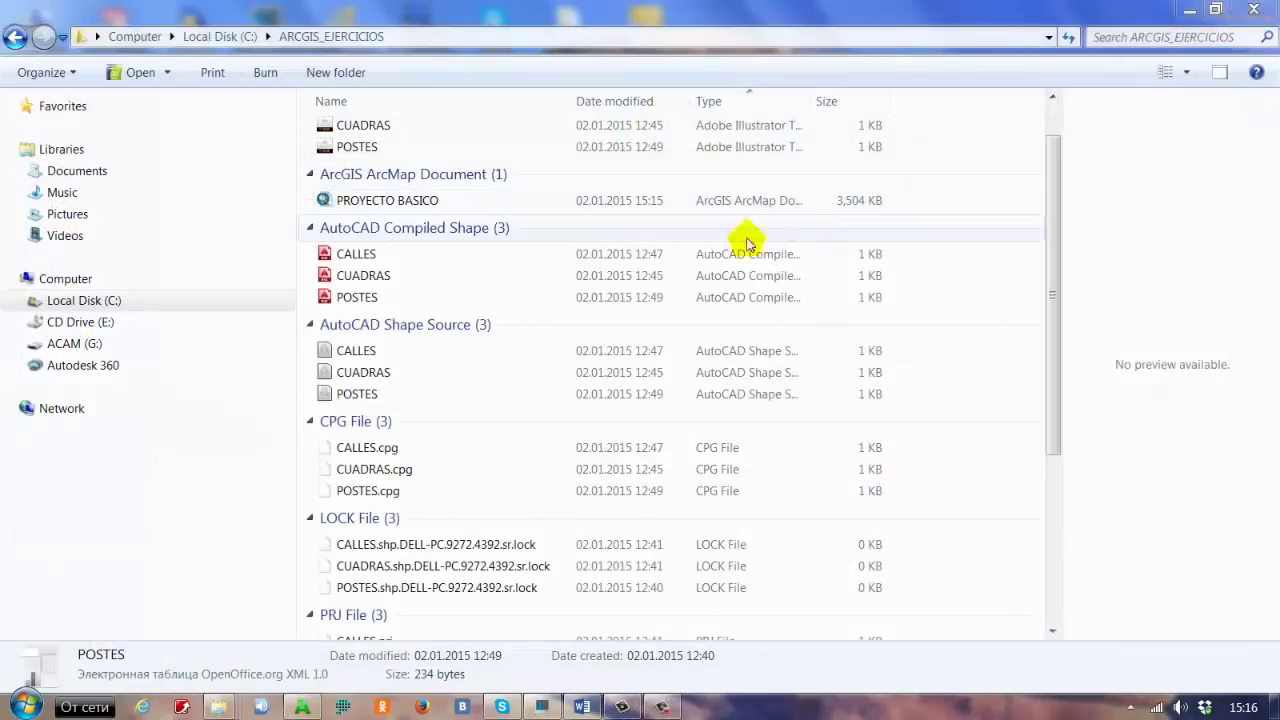
double_click(366, 201)
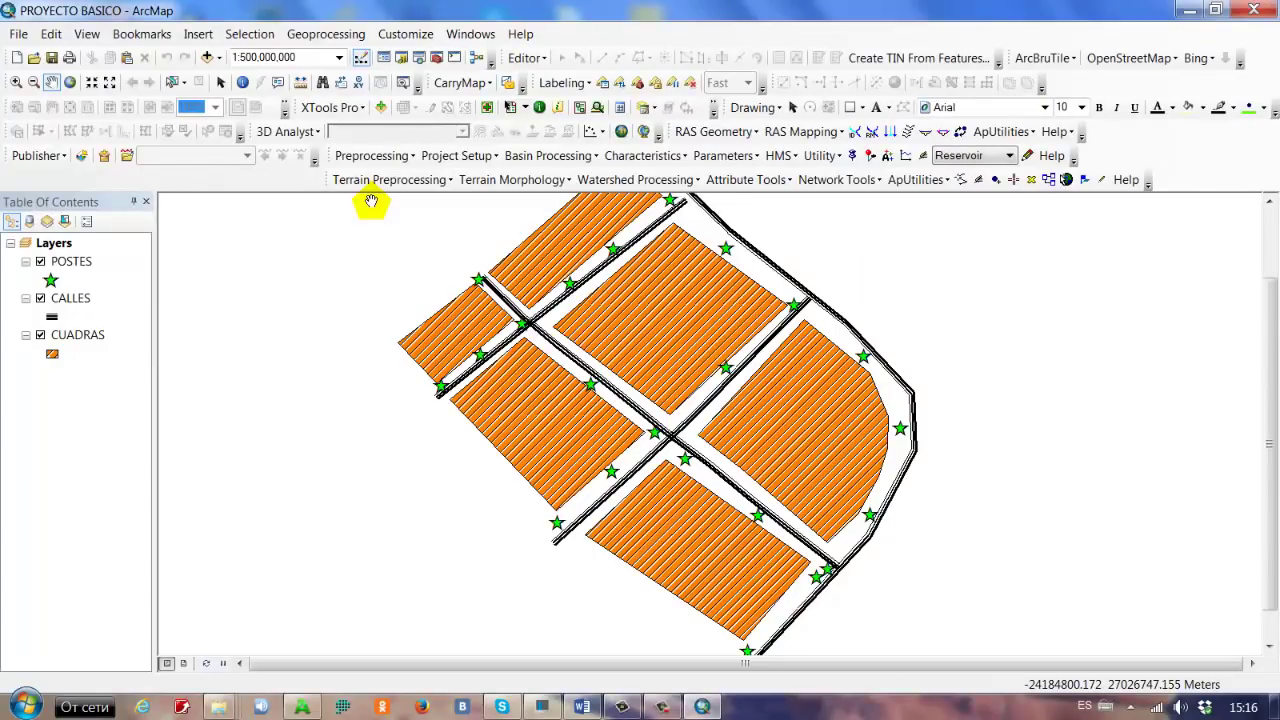
scroll(527, 305, down, 2)
scroll(530, 303, up, 2)
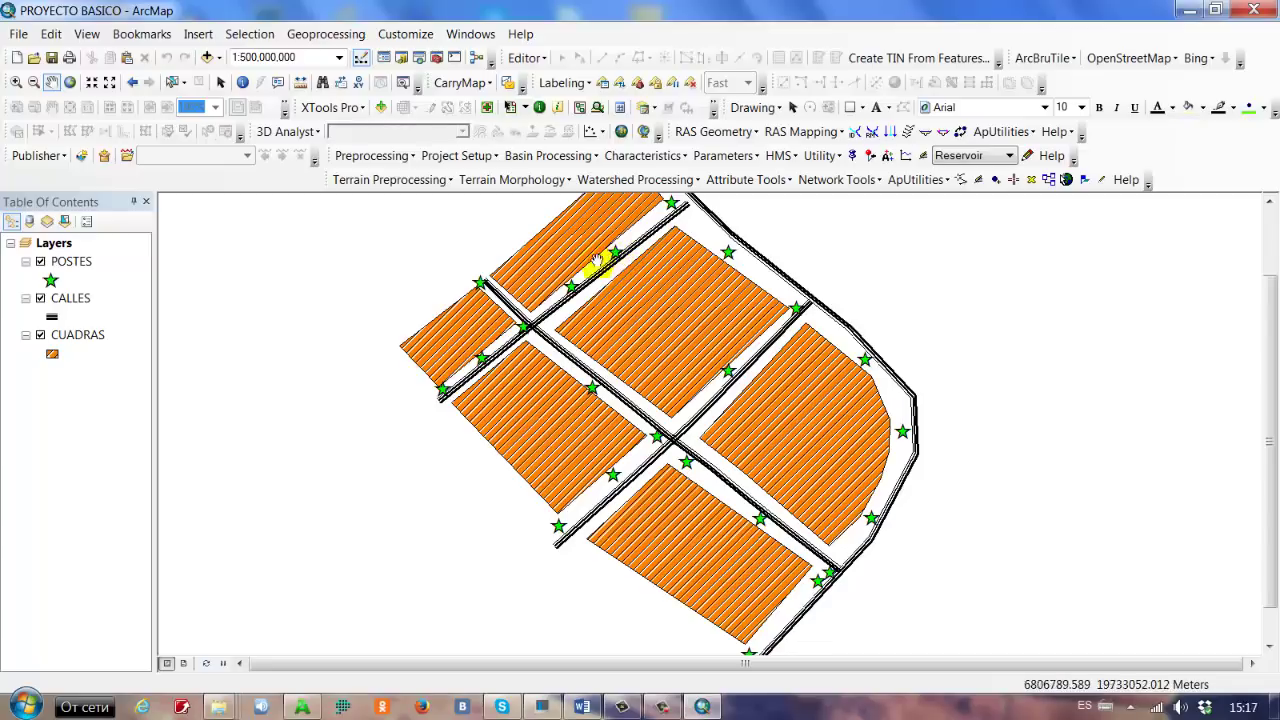
Step: Turn off the visibility of the POSTES, CALLES and CUADRAS layers one after another
click(41, 262)
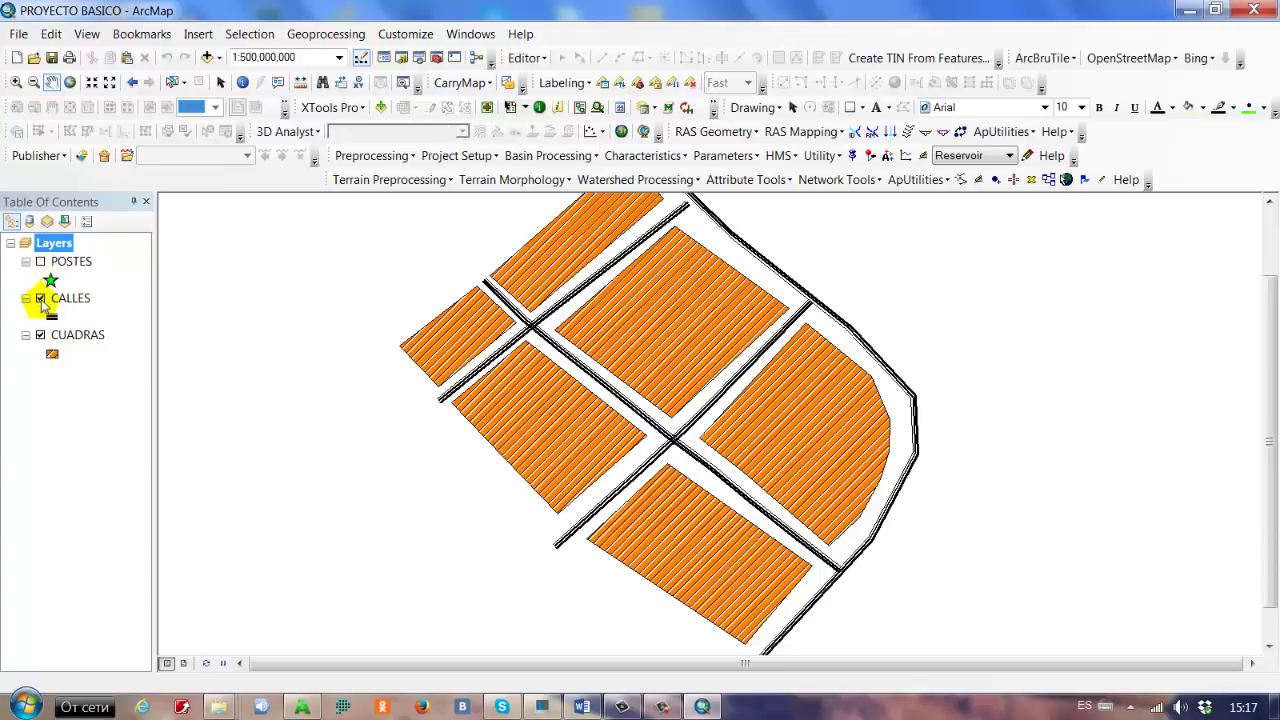
click(40, 298)
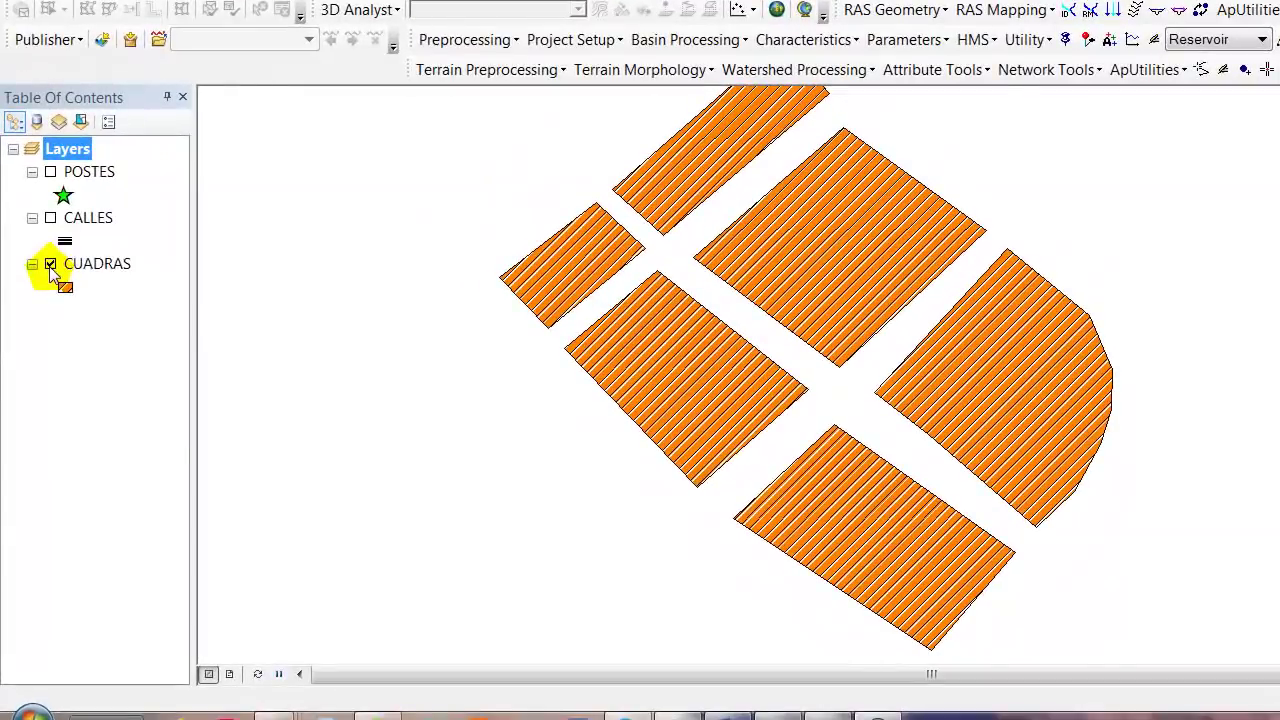
click(50, 265)
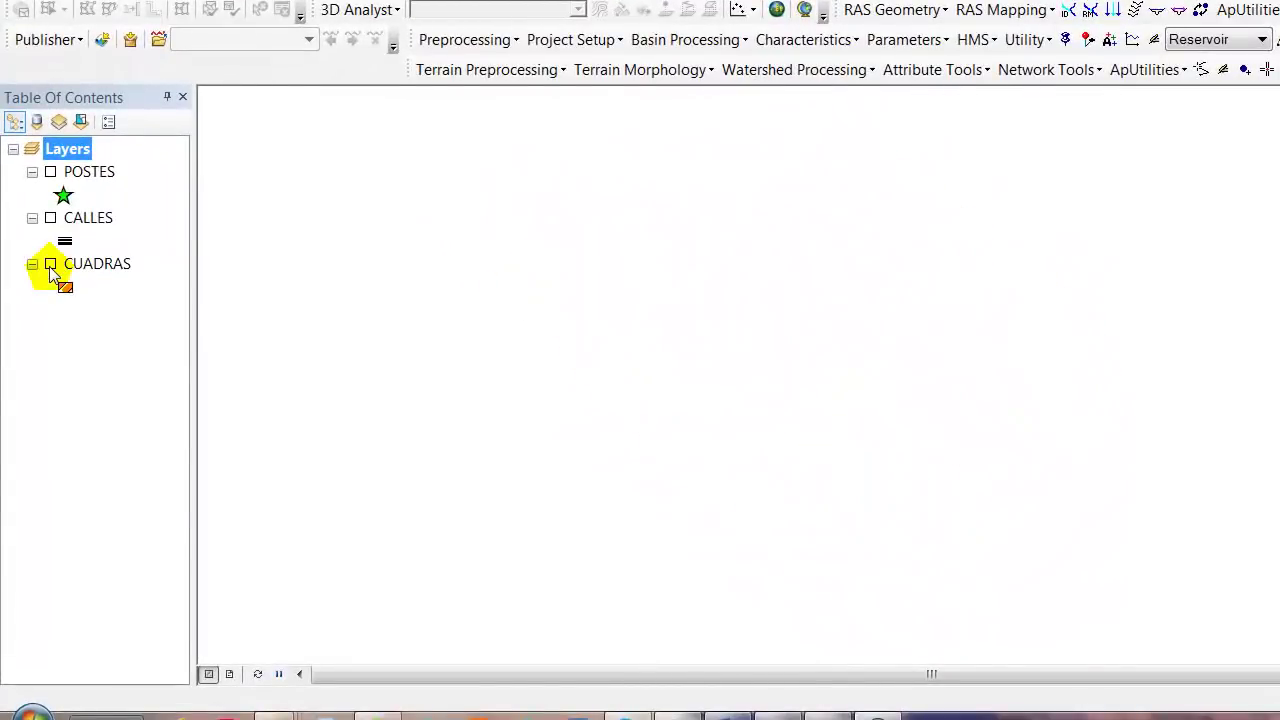
Step: Make the CUADRAS, CALLES and POSTES layers visible again
click(50, 264)
click(50, 218)
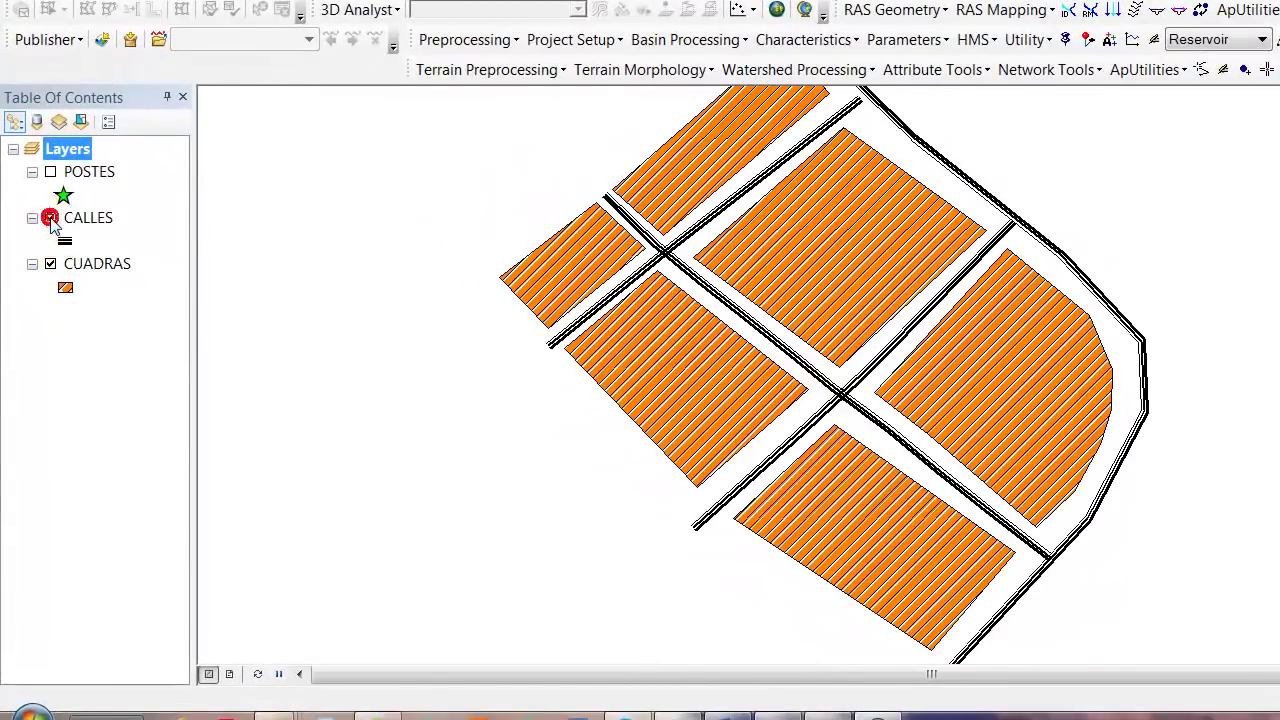
click(50, 174)
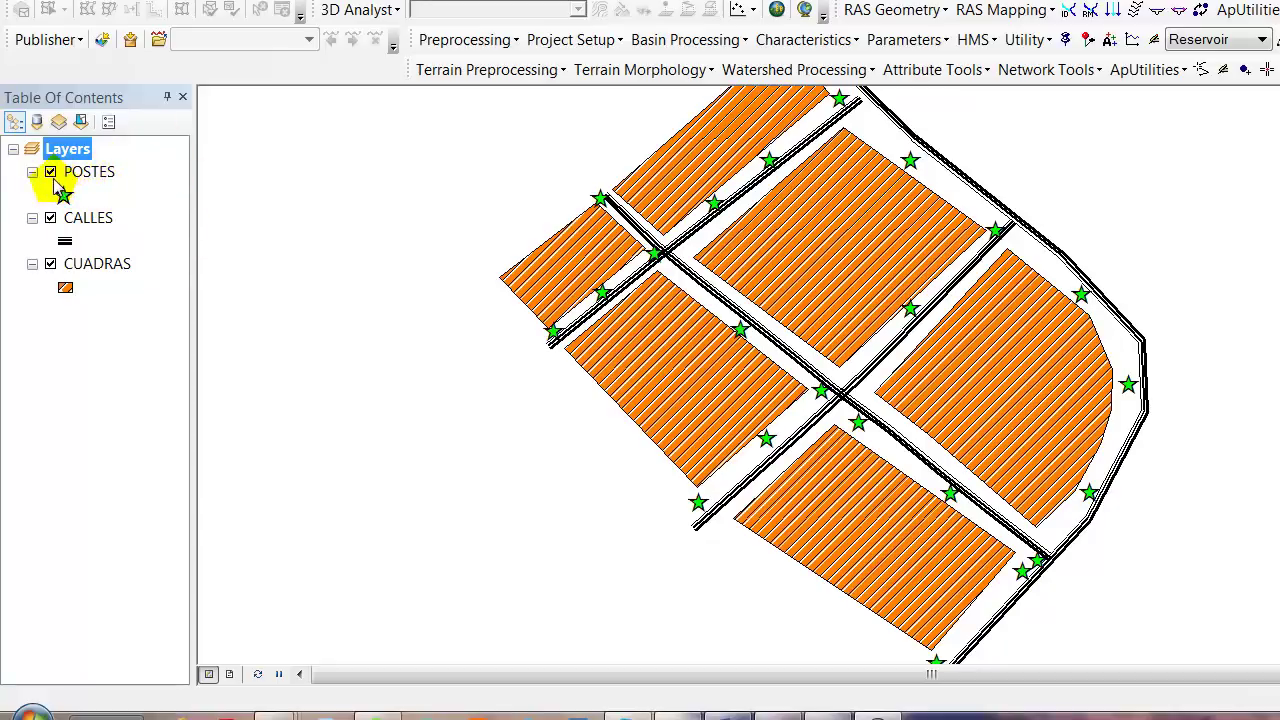
click(50, 172)
click(50, 172)
Step: Remove the POSTES layer from the map document
right_click(86, 174)
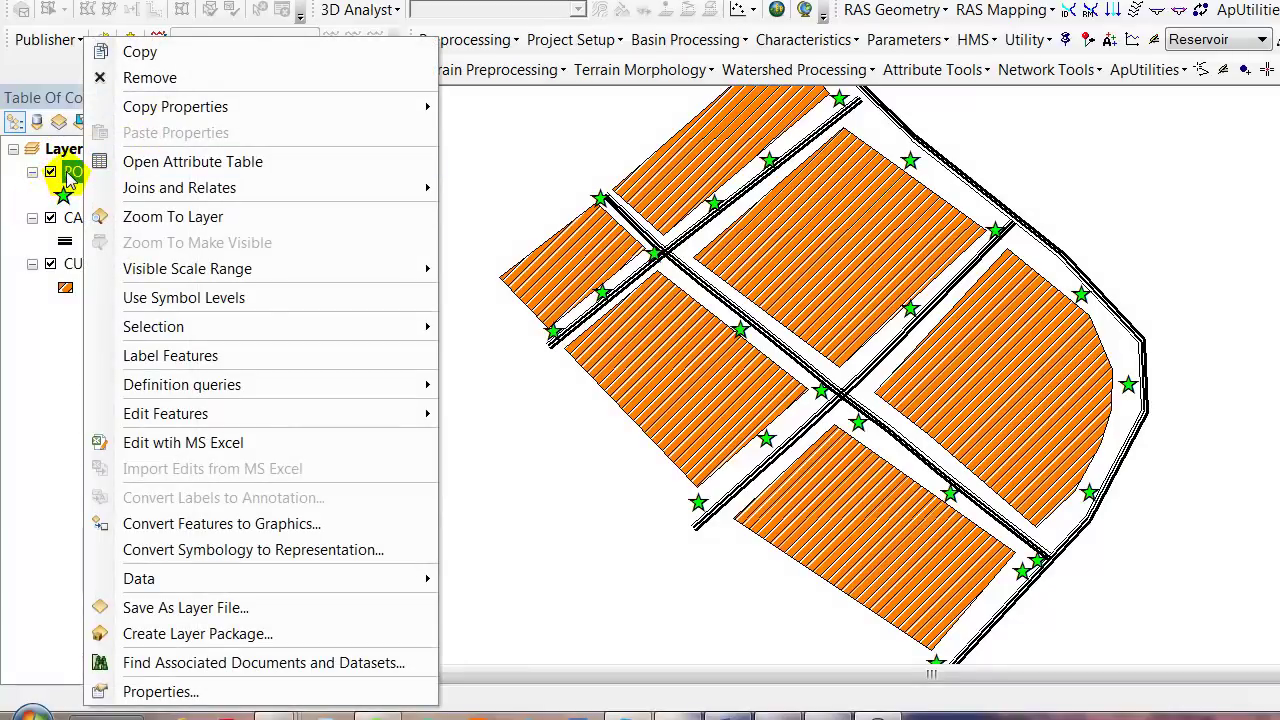
click(152, 78)
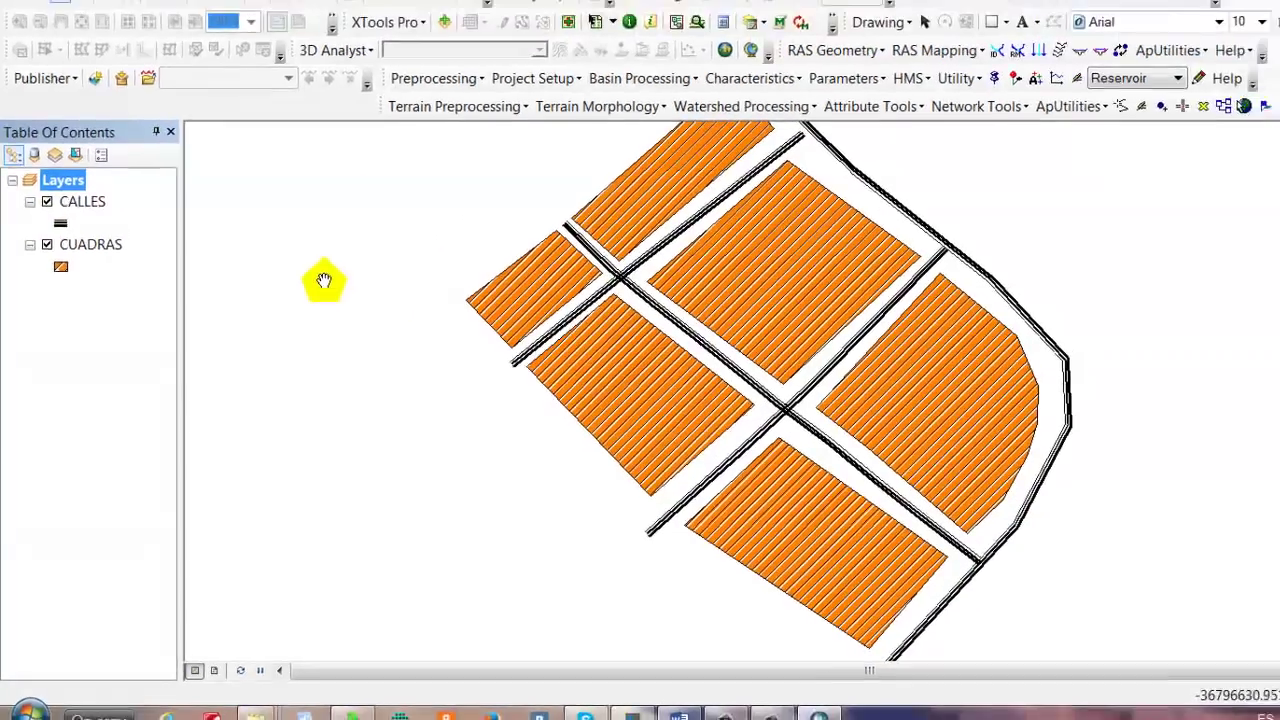
scroll(381, 240, up, 2)
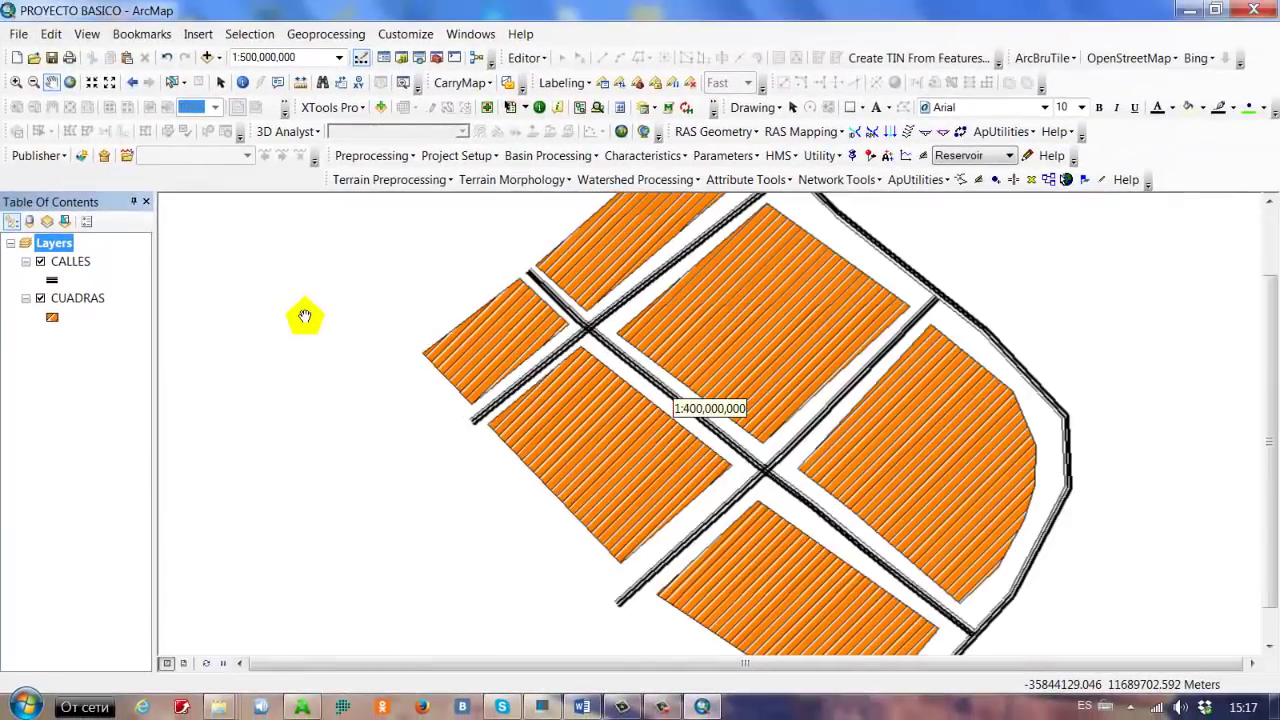
scroll(305, 316, down, 2)
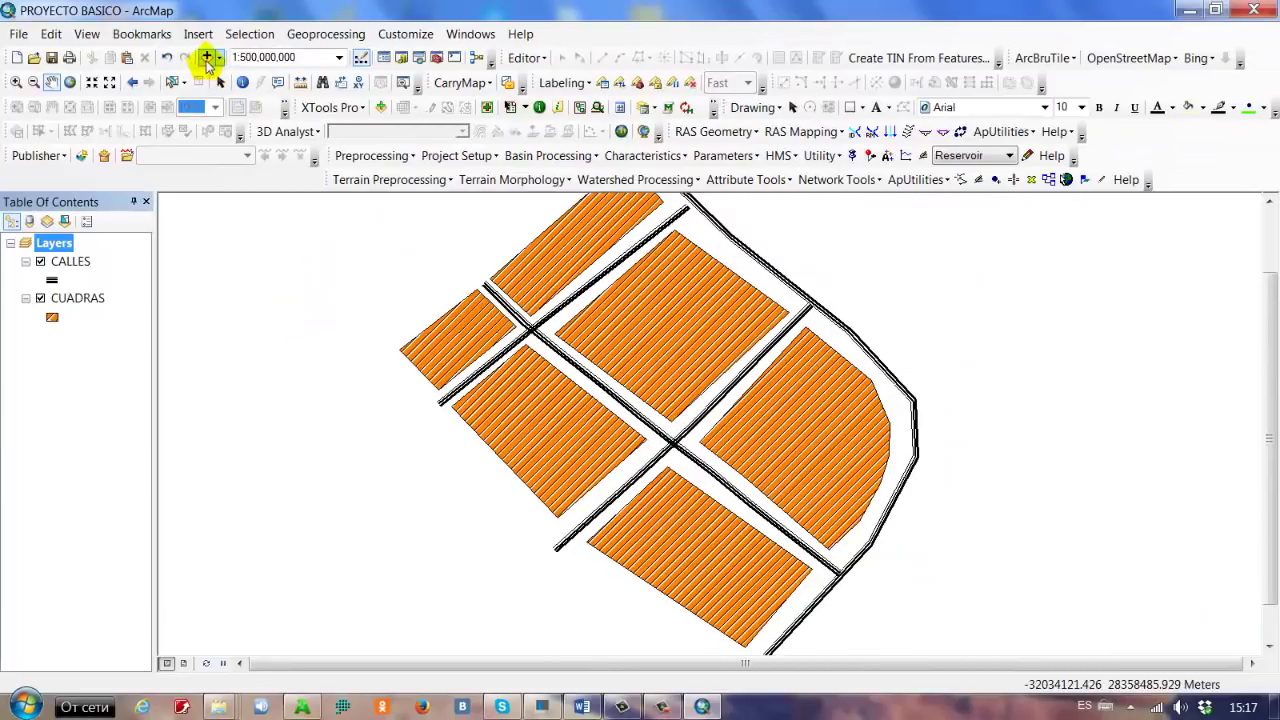
Step: Add POSTES.shp from the ARCGIS_EJERCICIOS folder to the map, accepting the inconsistent extent warning
click(207, 60)
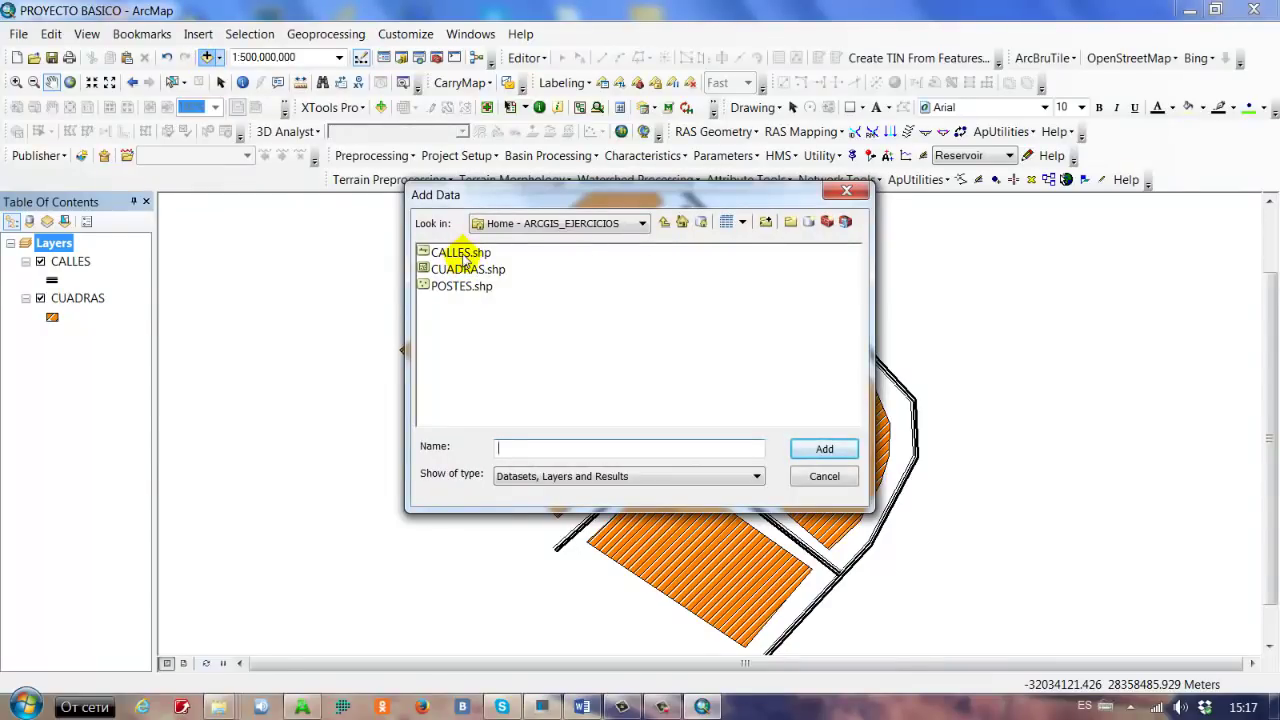
click(456, 287)
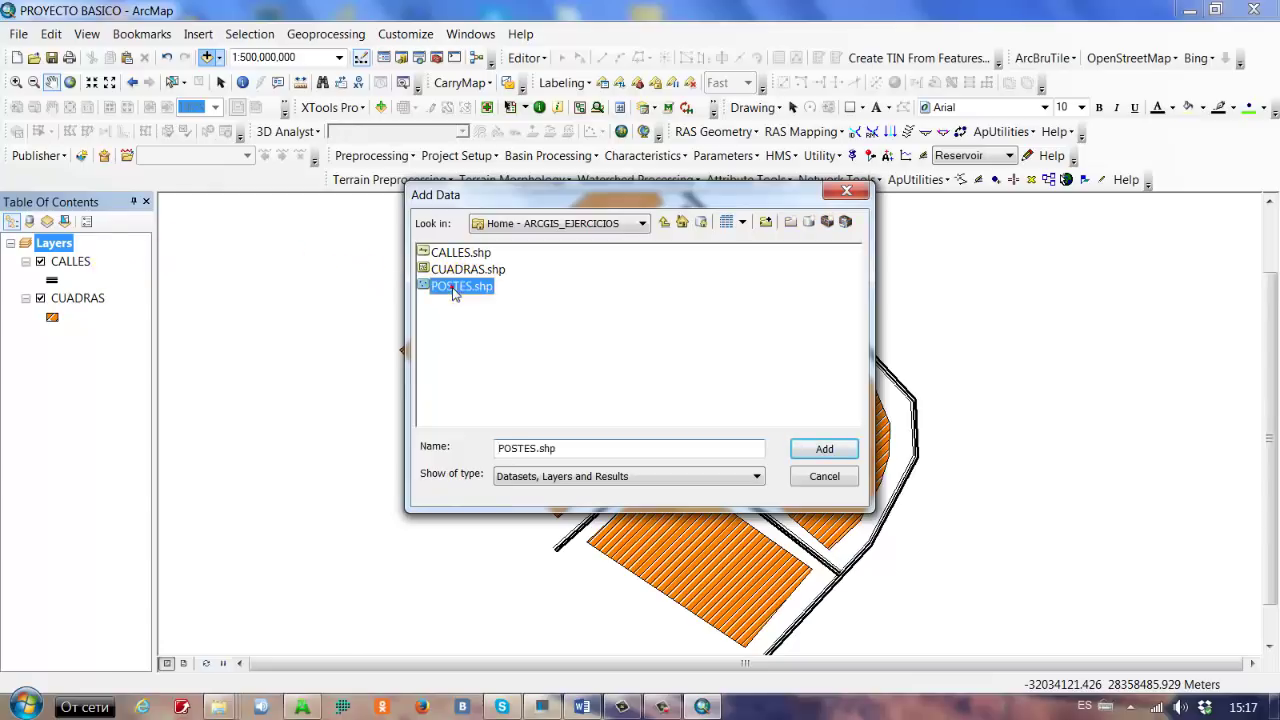
click(824, 450)
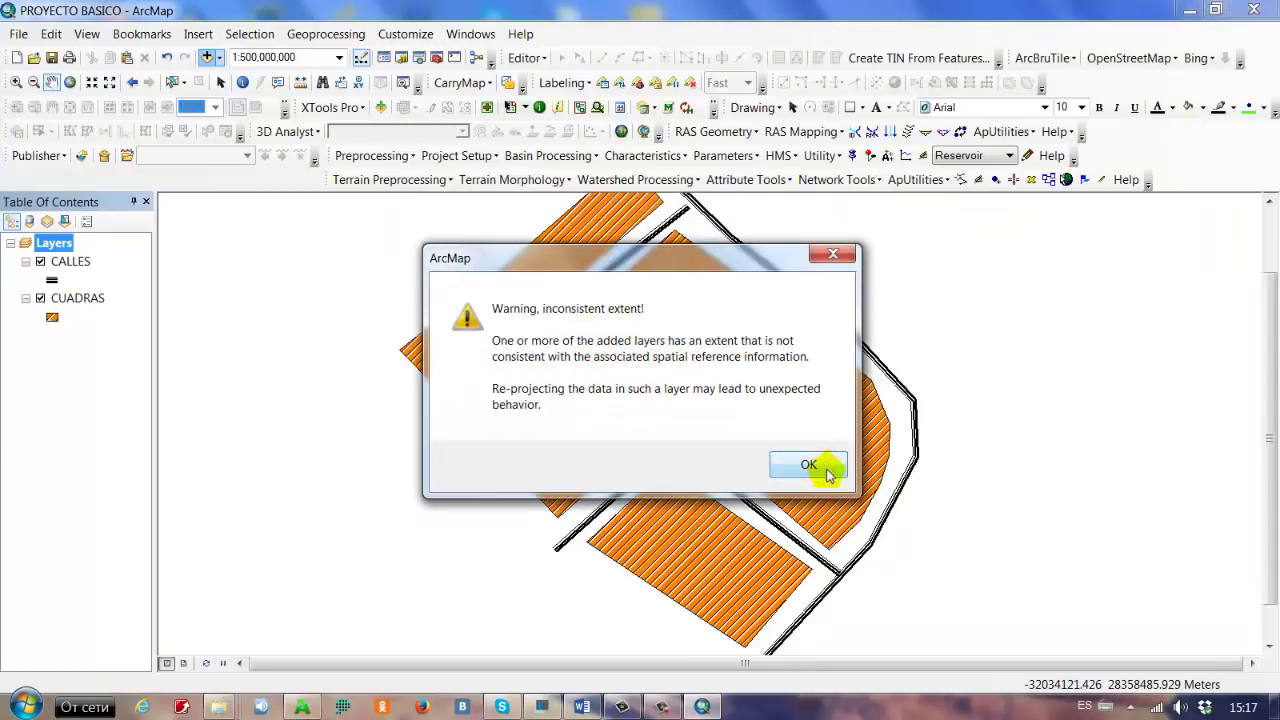
click(820, 464)
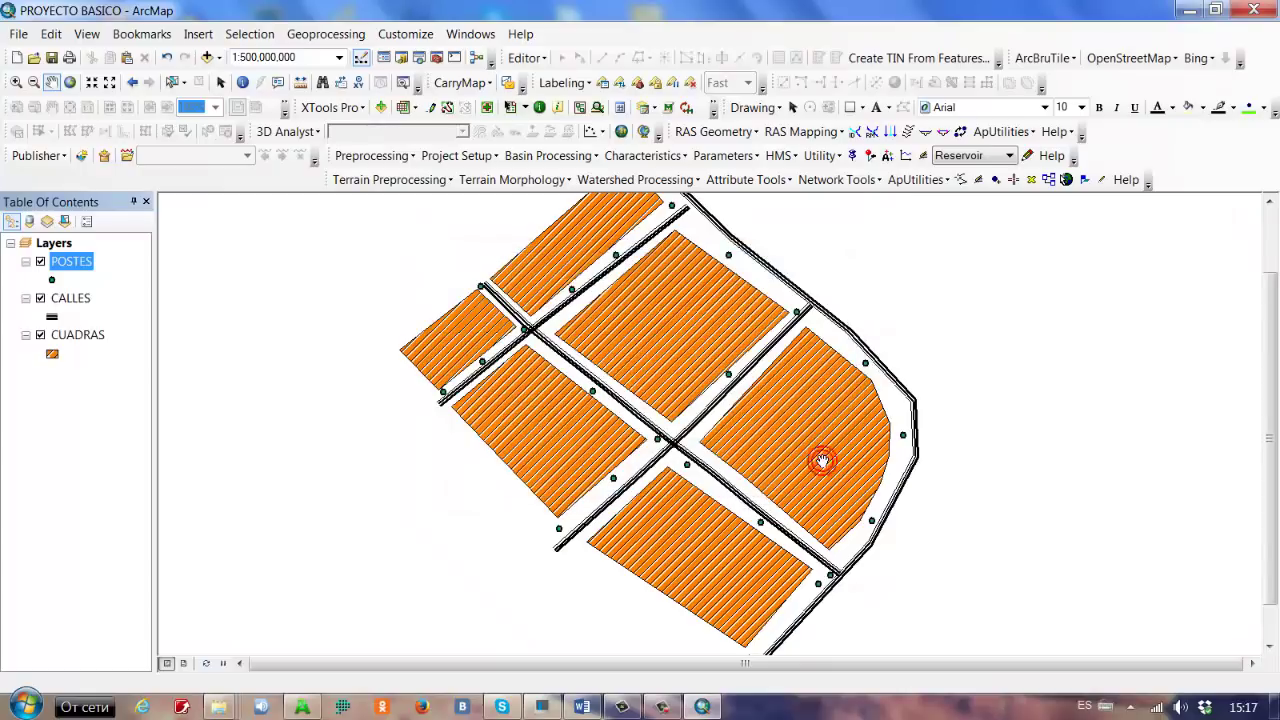
key(Up)
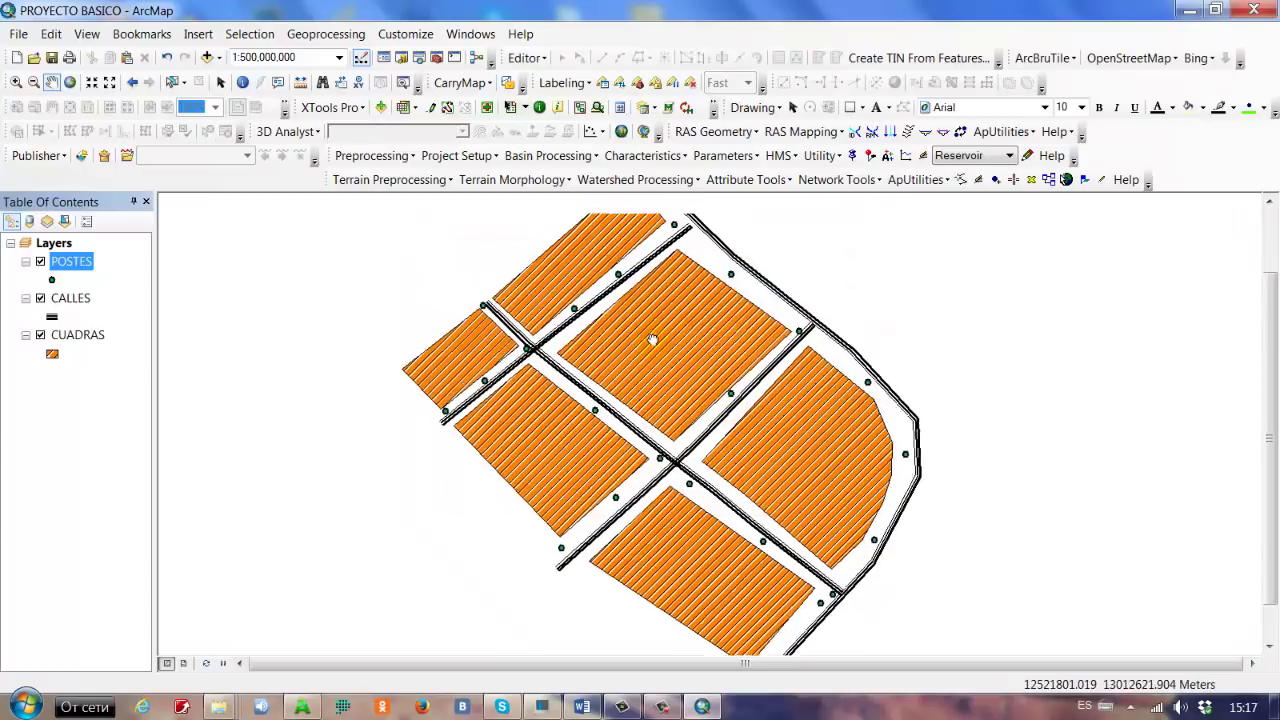
Step: Choose the green Circle 3 as the point symbol for the re-added POSTES layer
scroll(656, 332, up, 3)
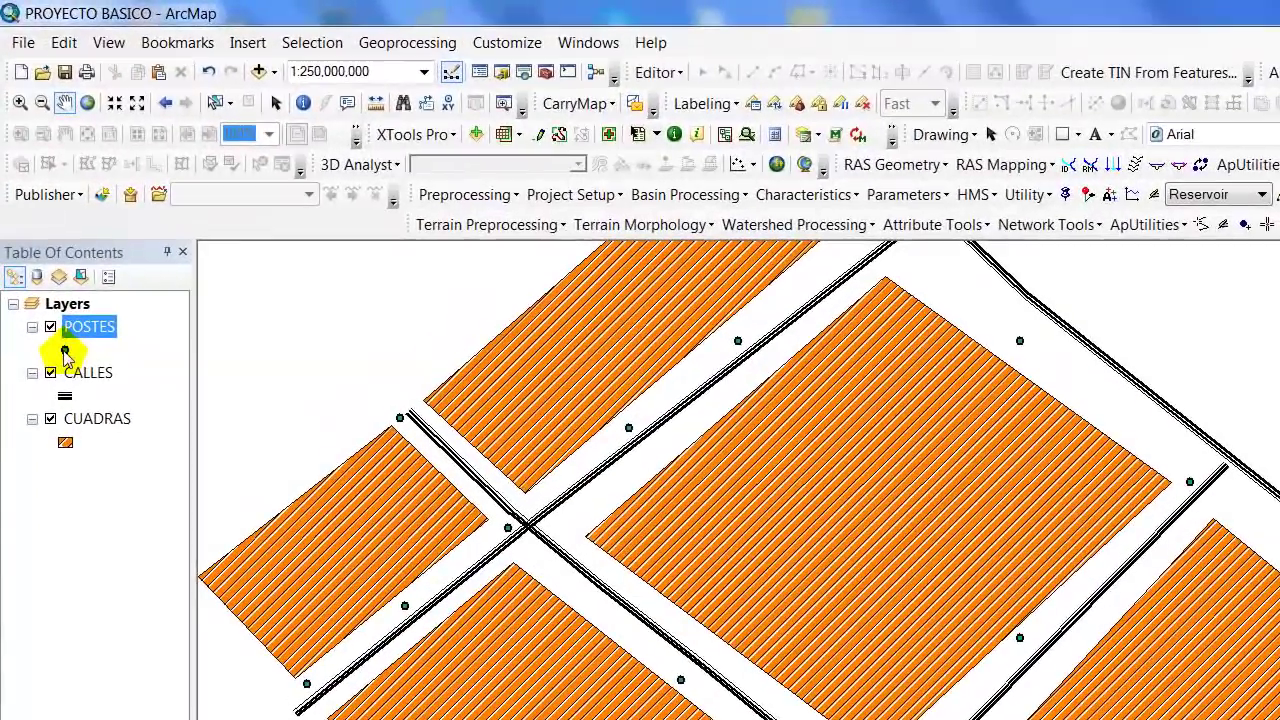
click(52, 281)
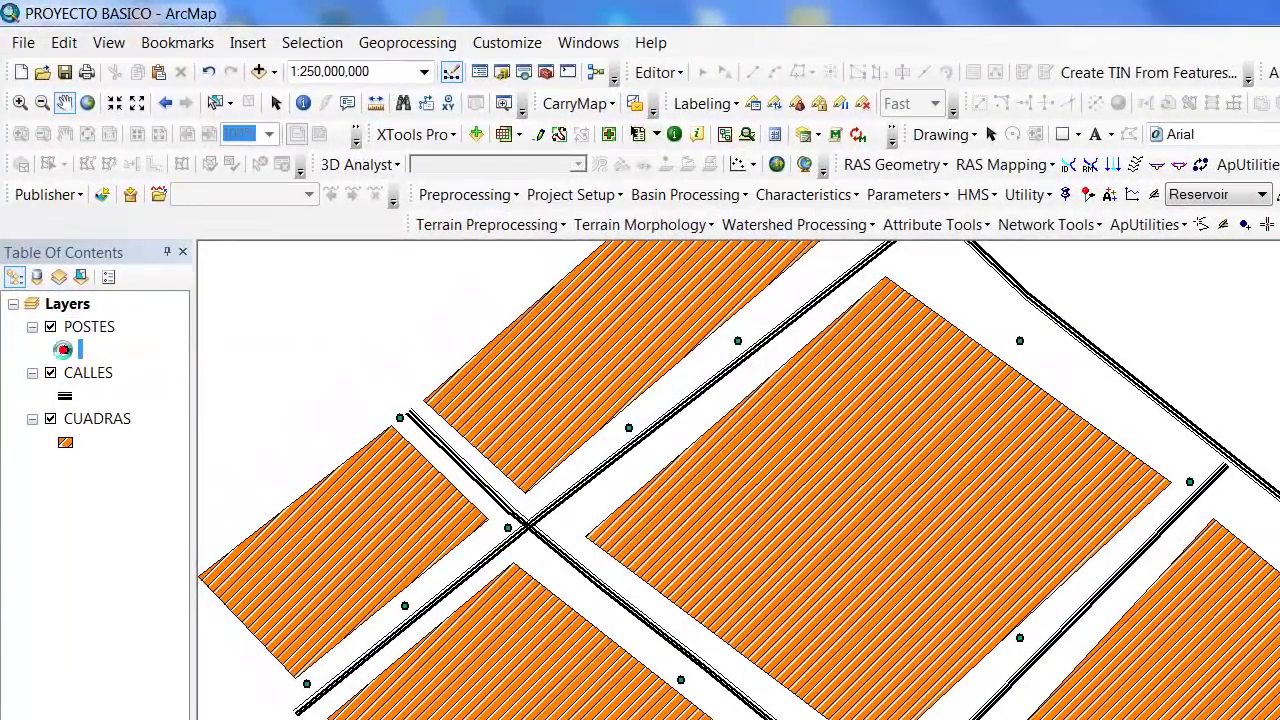
click(575, 450)
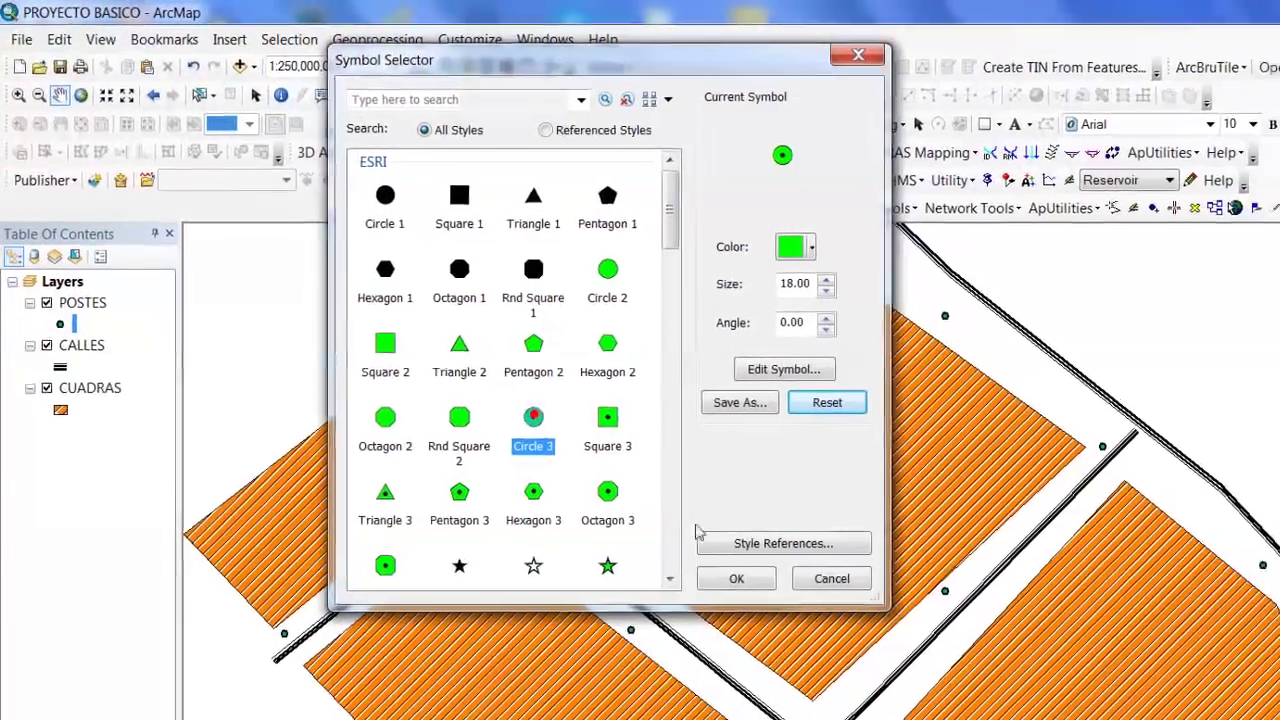